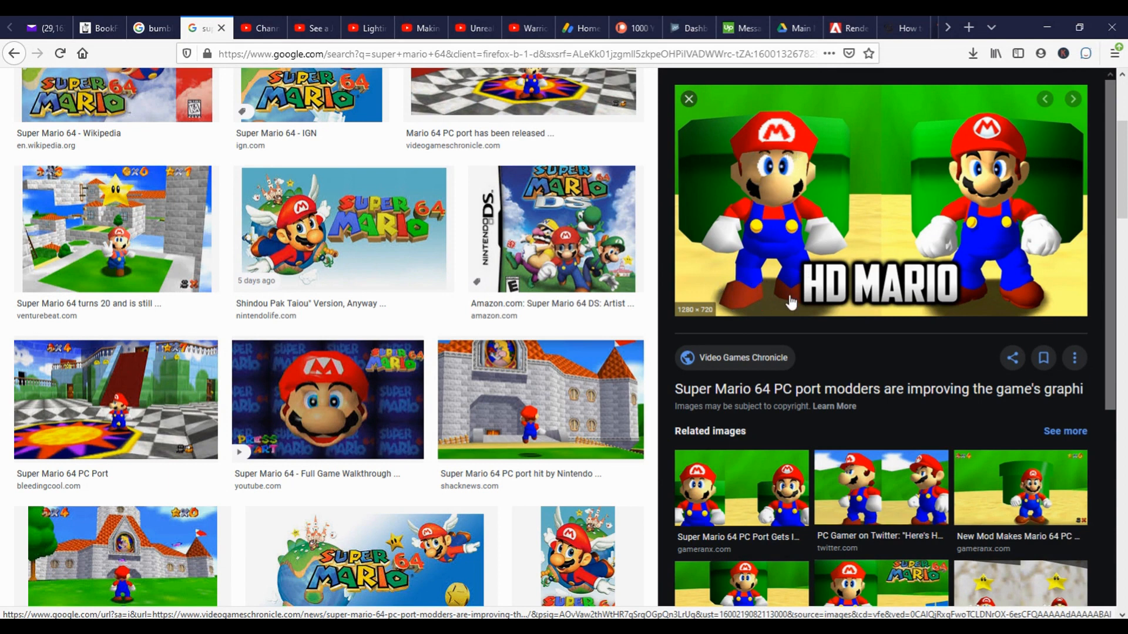
- View the NPR photo "Could A Bumblebee Learn To Play Fetch" in the bumble bee image results and switch to Autodesk Maya
{"action": "left_click", "coordinate": [150, 28]}
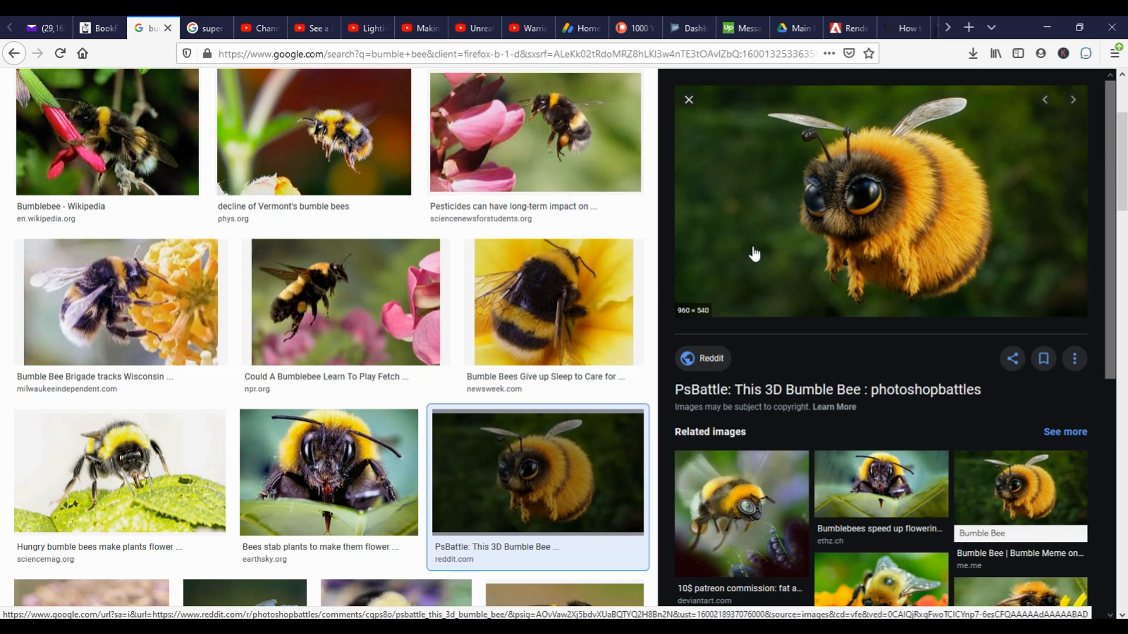
{"action": "left_click", "coordinate": [325, 321]}
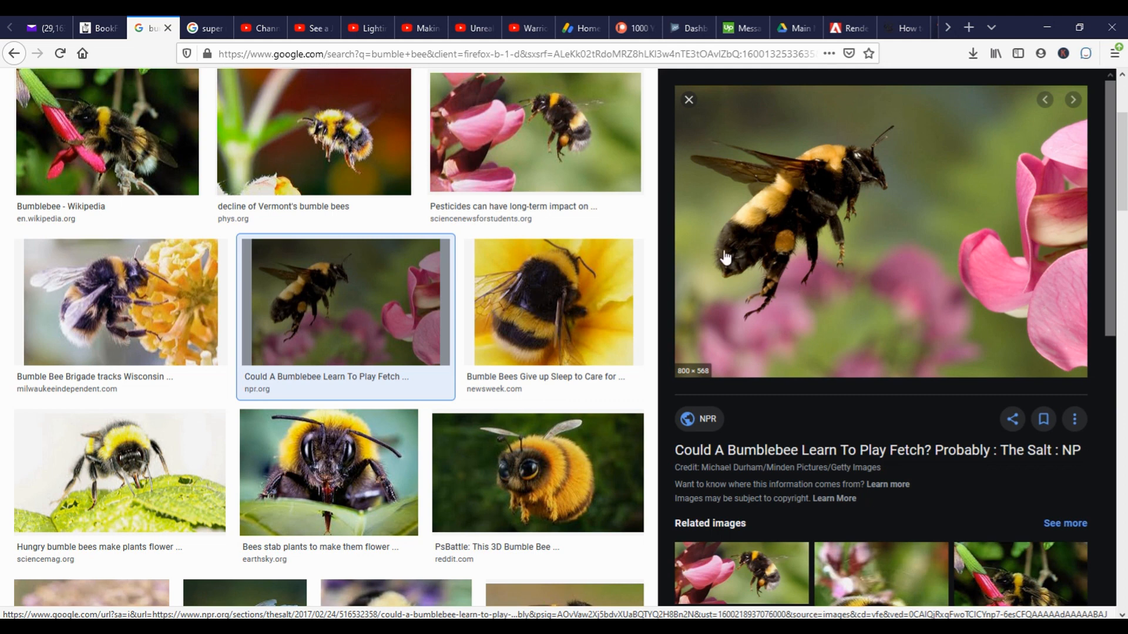
{"action": "left_click", "coordinate": [535, 627]}
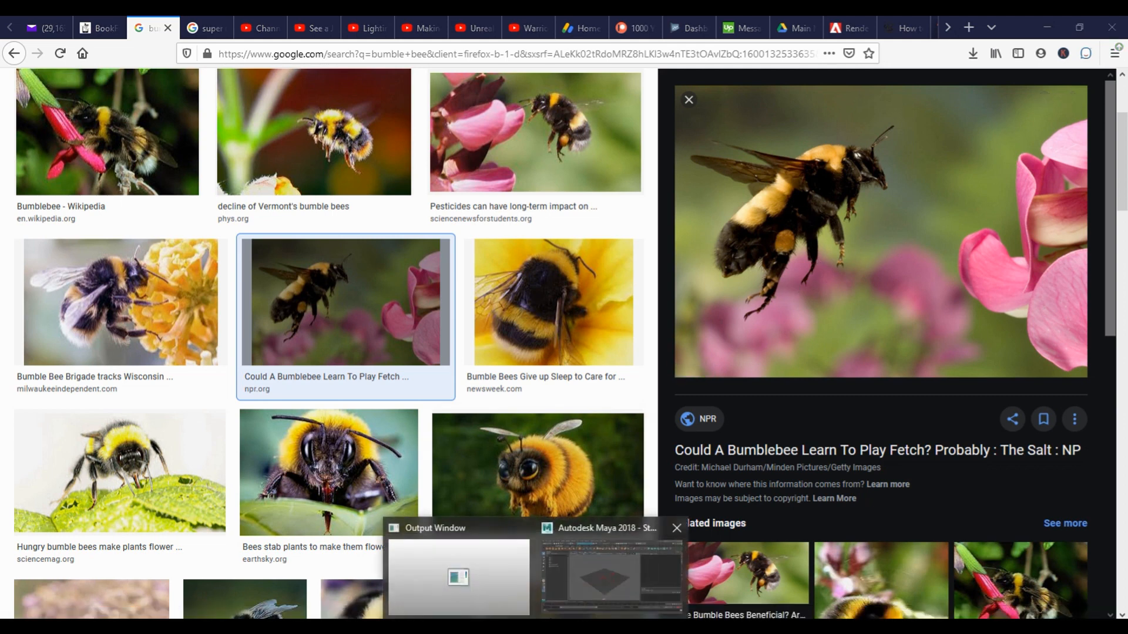
{"action": "left_click", "coordinate": [580, 579]}
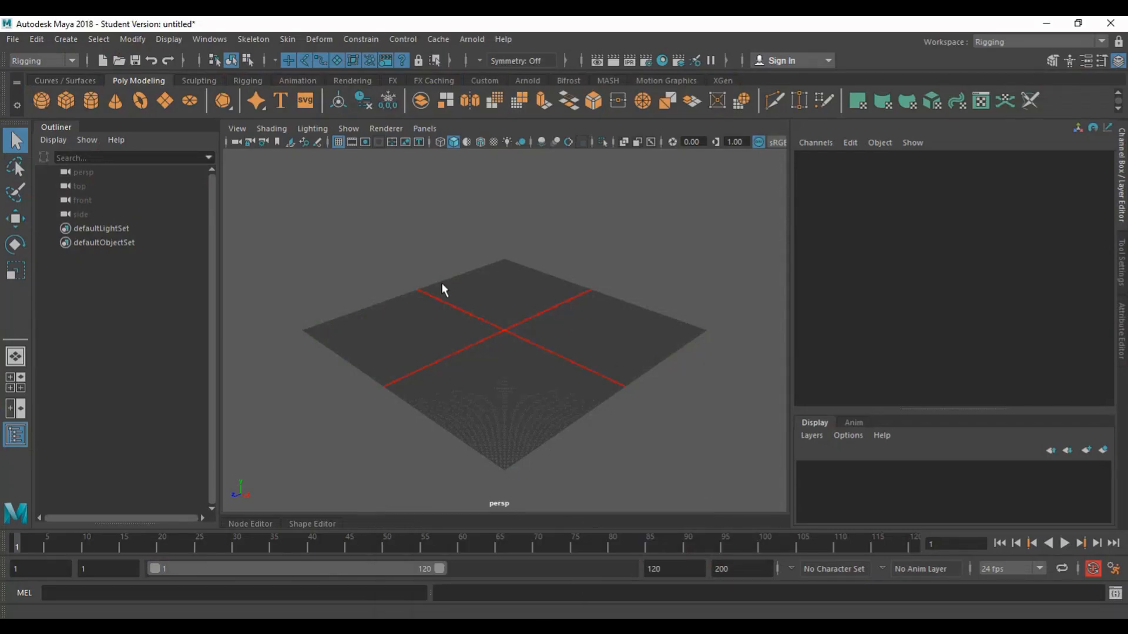
- Create a polygon sphere at the origin and set its radius to 9.8
{"action": "left_click", "coordinate": [41, 101]}
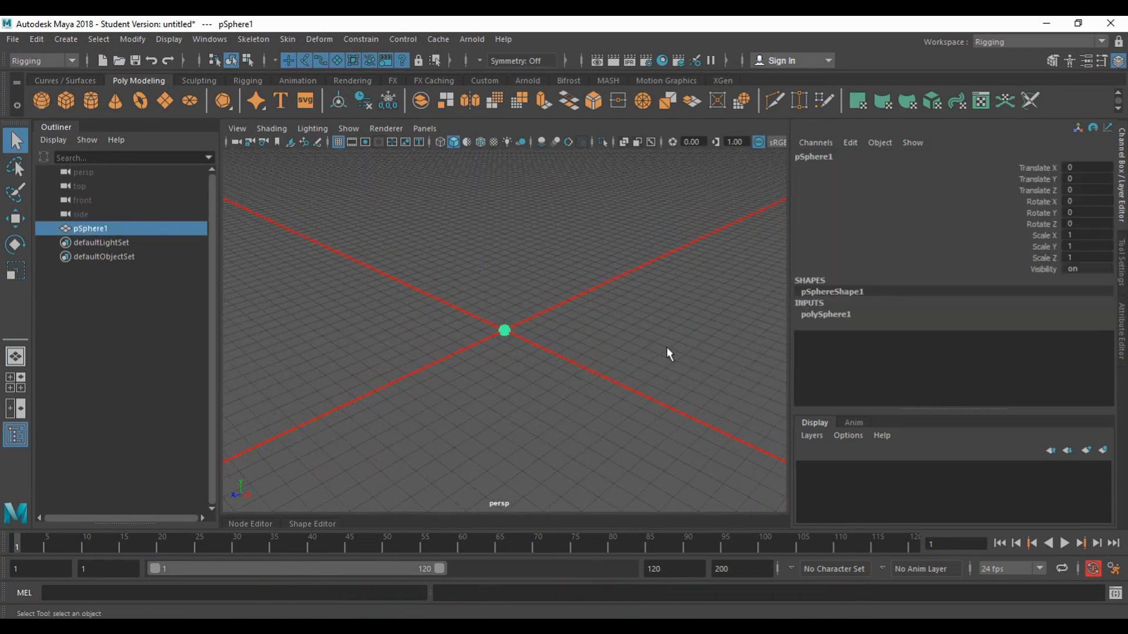
{"action": "left_click", "coordinate": [828, 315]}
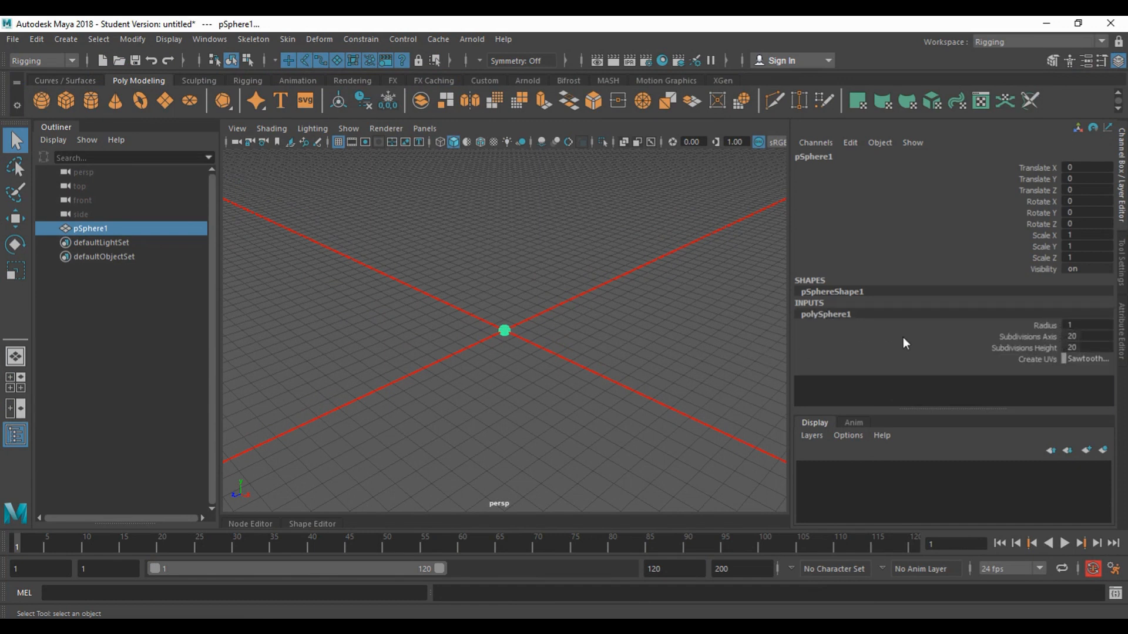
{"action": "left_click", "coordinate": [1043, 327]}
{"action": "middle_click_drag", "start_coordinate": [574, 324], "coordinate": [637, 309]}
{"action": "scroll", "coordinate": [630, 312], "scroll_direction": "down", "scroll_amount": 5}
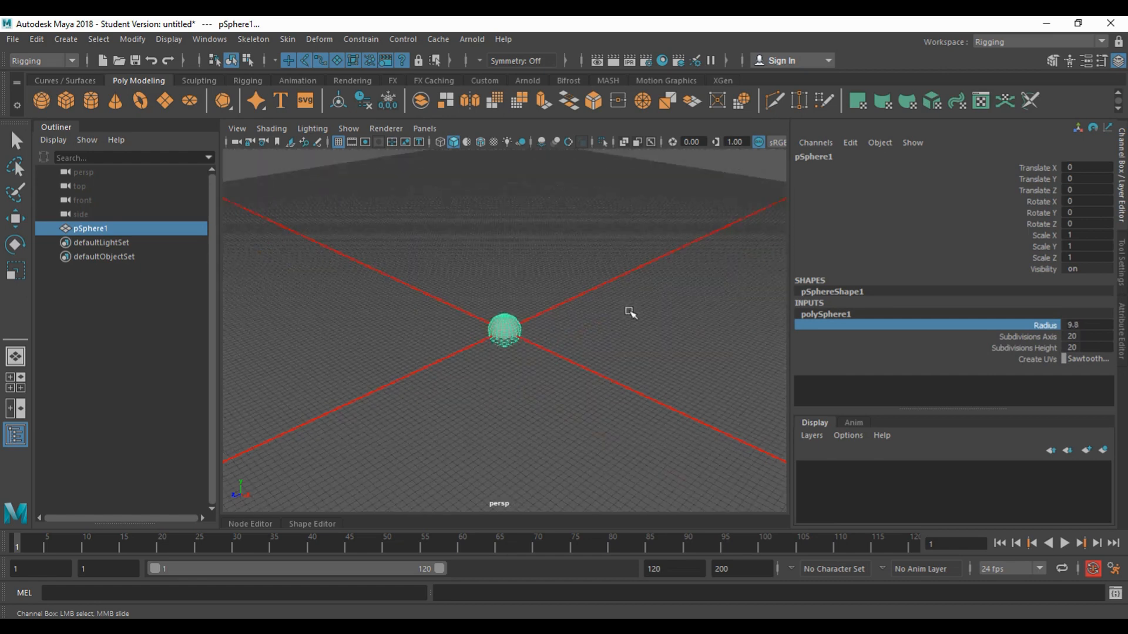
{"action": "left_click_drag", "start_coordinate": [629, 312], "coordinate": [599, 347], "text": "alt"}
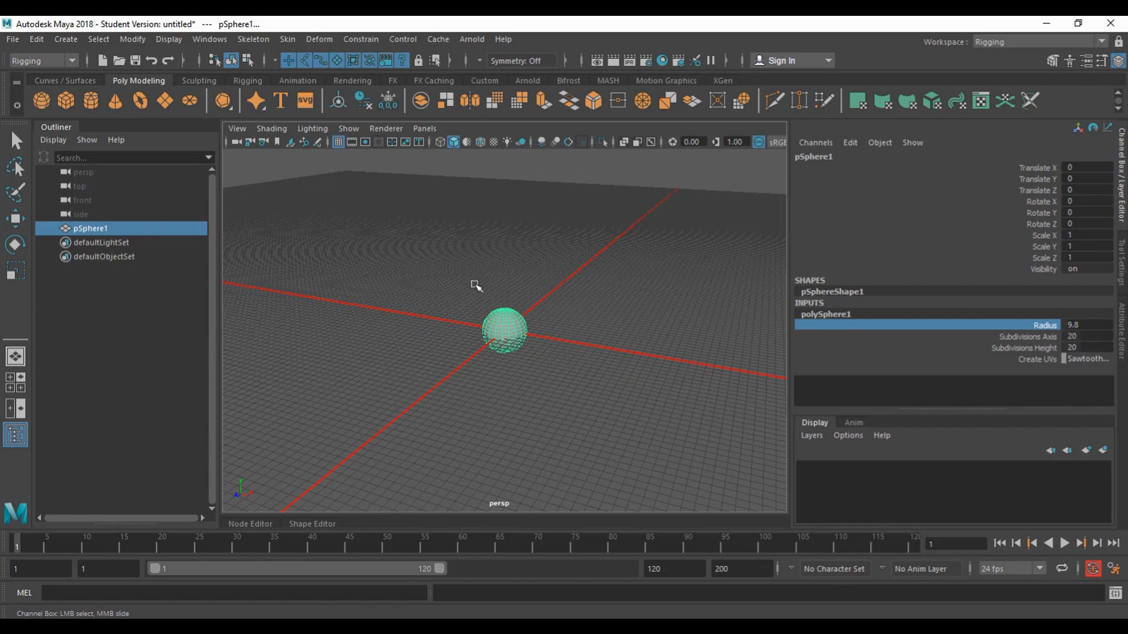
- Create a polygon cube and move it along negative X to about -51.9, beside the sphere
{"action": "left_click", "coordinate": [66, 100]}
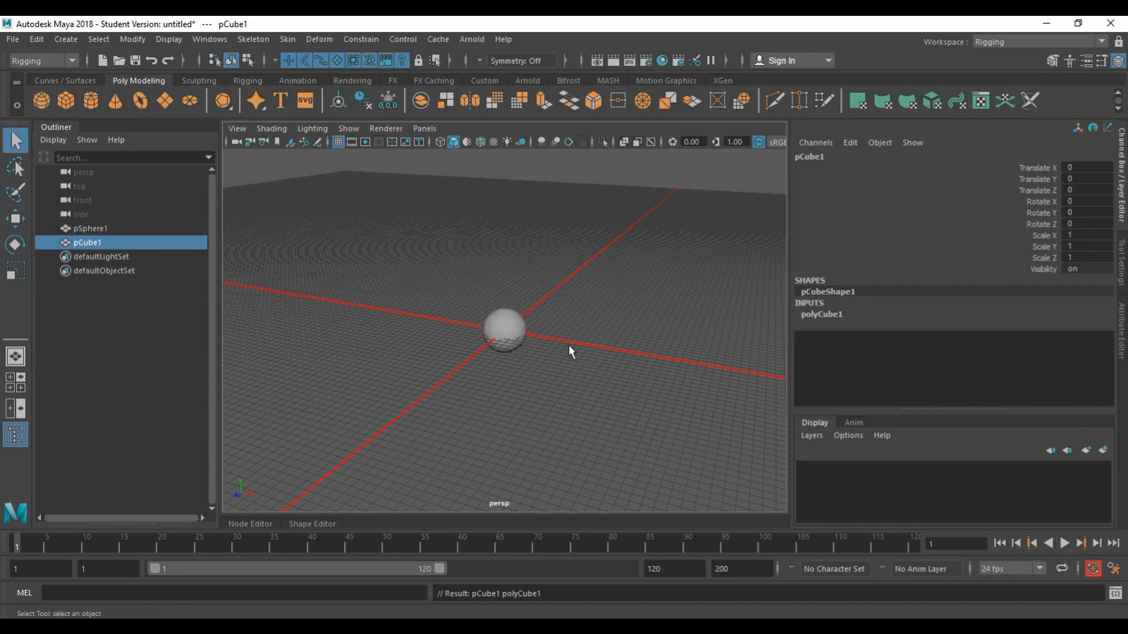
{"action": "key", "text": "w"}
{"action": "left_click_drag", "start_coordinate": [565, 339], "coordinate": [457, 329]}
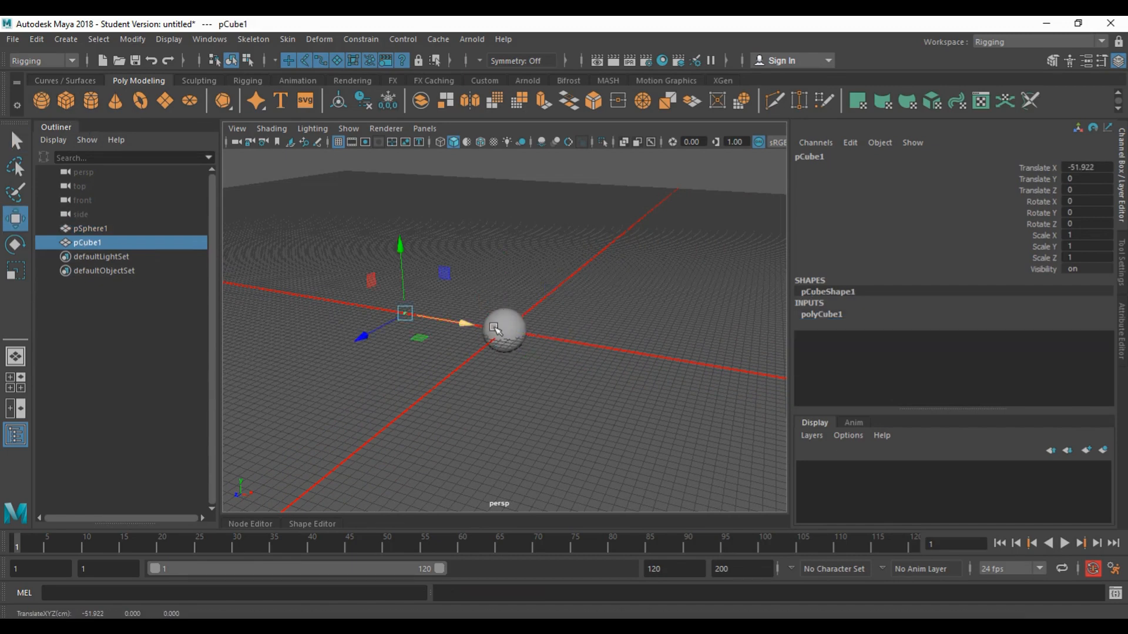
- Set the cube's height to 180, width to 32 and depth to 32
{"action": "left_click", "coordinate": [864, 316]}
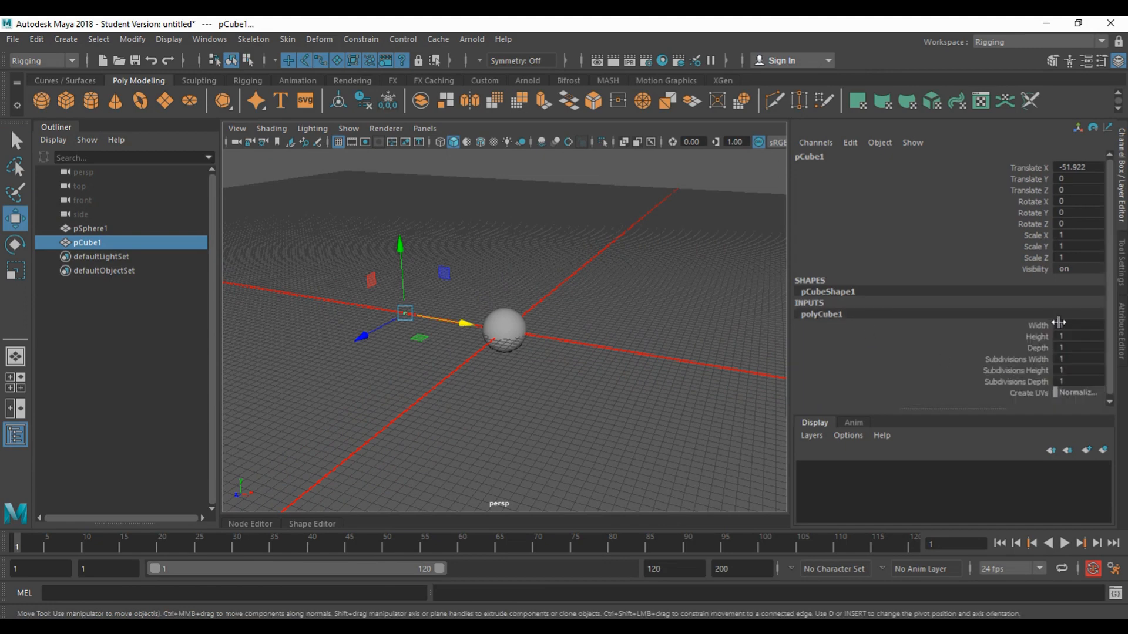
{"action": "double_click", "coordinate": [1077, 335]}
{"action": "type", "text": "180"}
{"action": "key", "text": "Return"}
{"action": "double_click", "coordinate": [1061, 325]}
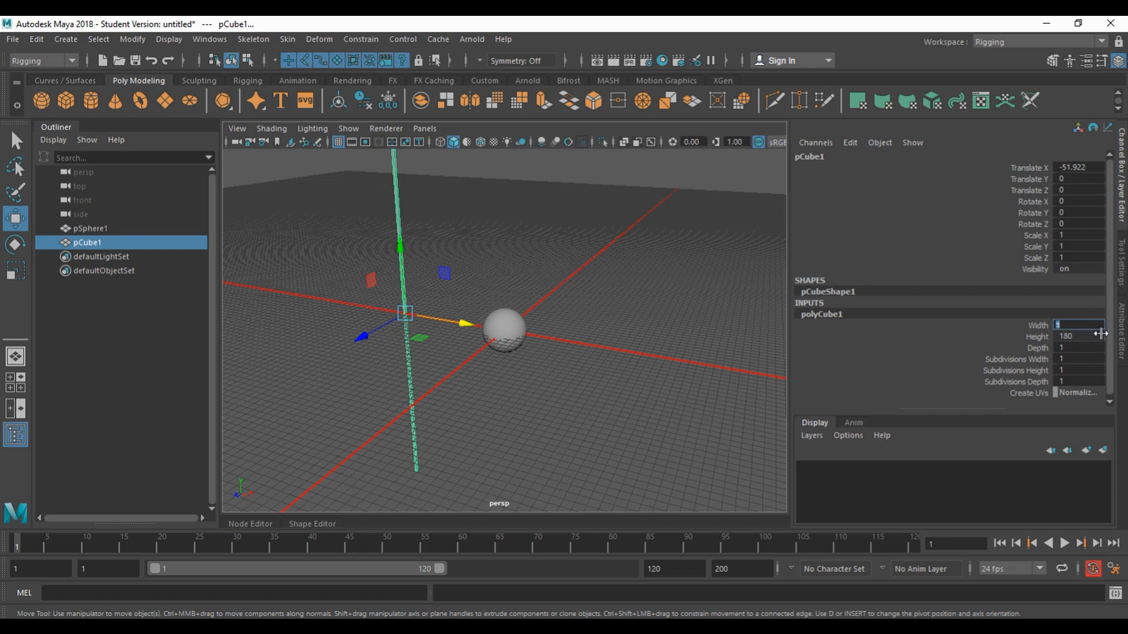
{"action": "type", "text": "32"}
{"action": "key", "text": "Return"}
{"action": "double_click", "coordinate": [1071, 348]}
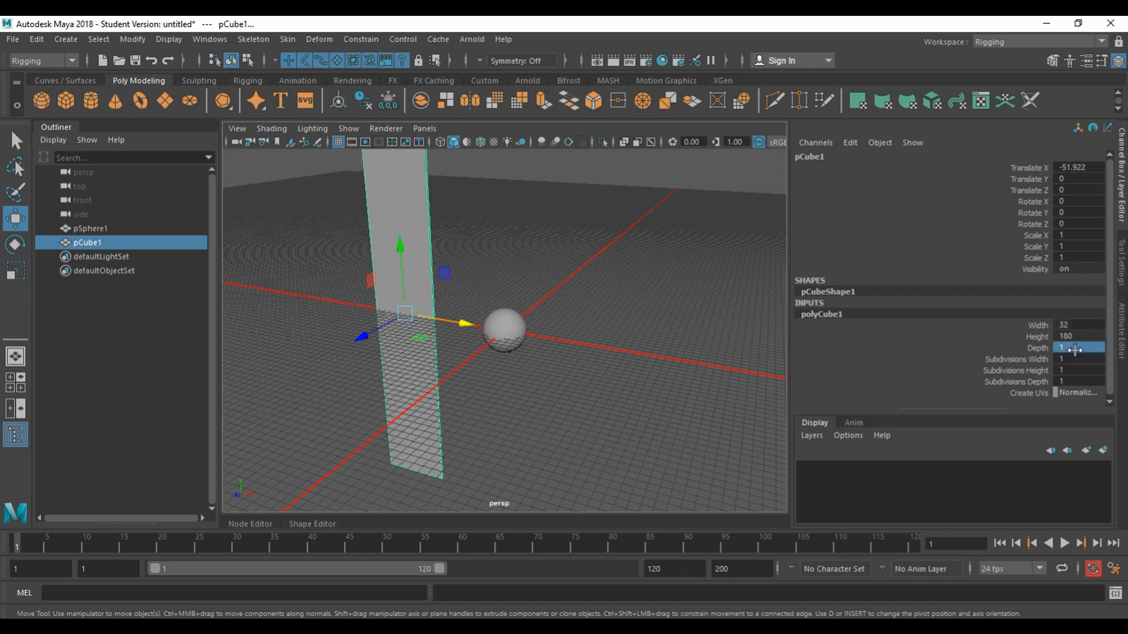
{"action": "key", "text": "Return"}
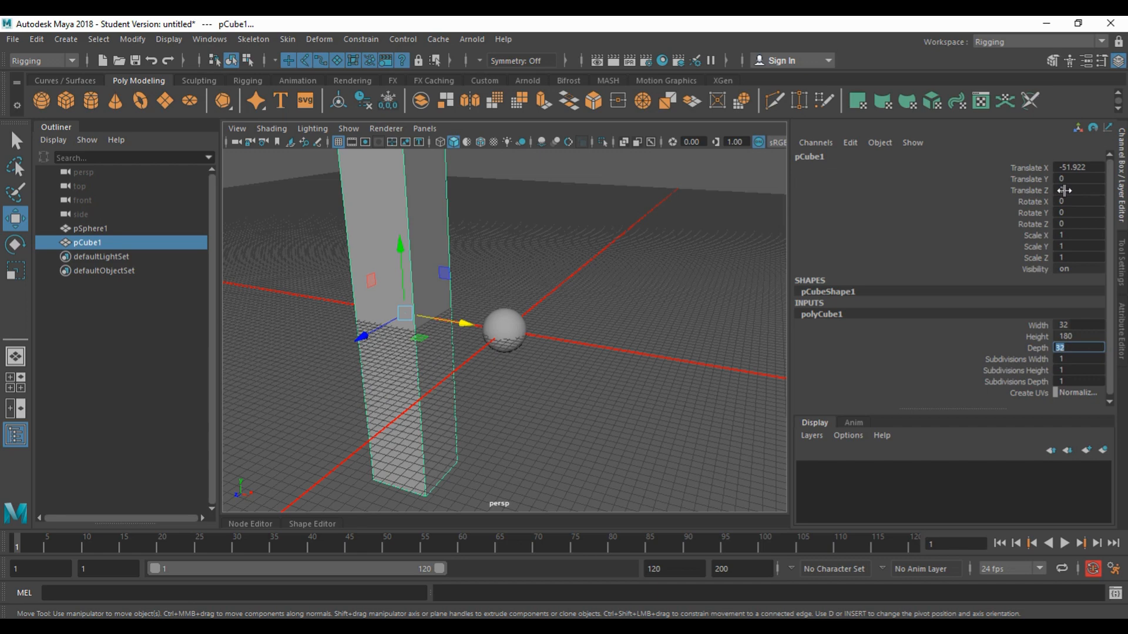
- Set the tall box's Translate Y to 91 and move it farther from the sphere, to about -122.4 in X
{"action": "double_click", "coordinate": [1070, 178]}
{"action": "type", "text": "91"}
{"action": "key", "text": "Return"}
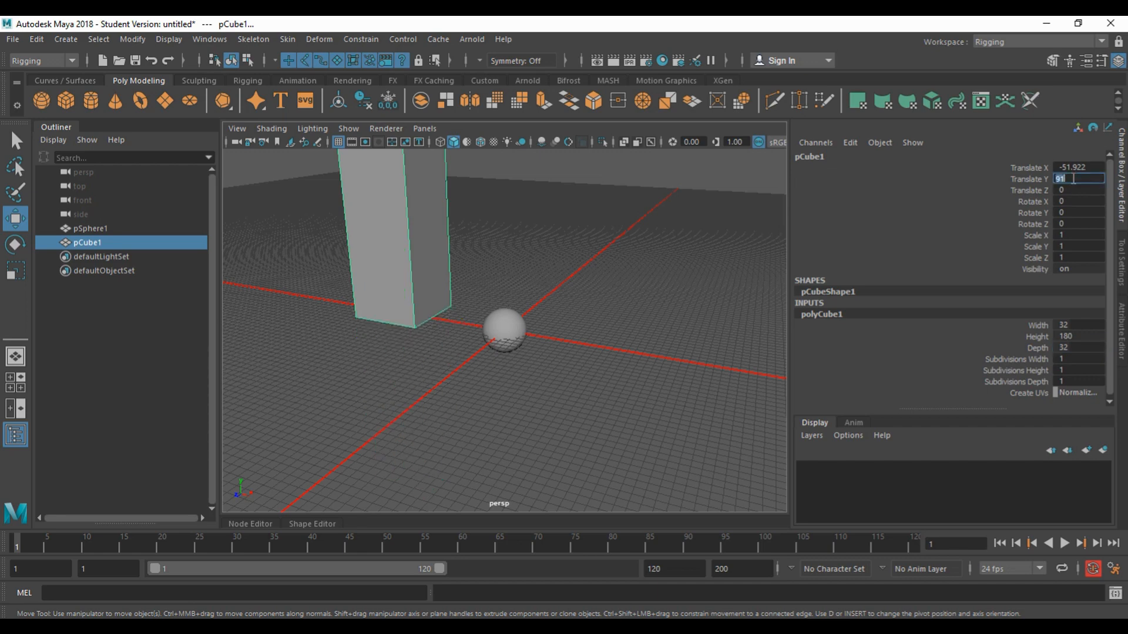
{"action": "scroll", "coordinate": [492, 235], "scroll_direction": "down", "scroll_amount": 5}
{"action": "scroll", "coordinate": [534, 235], "scroll_direction": "up", "scroll_amount": 2}
{"action": "left_click_drag", "start_coordinate": [517, 219], "coordinate": [428, 212]}
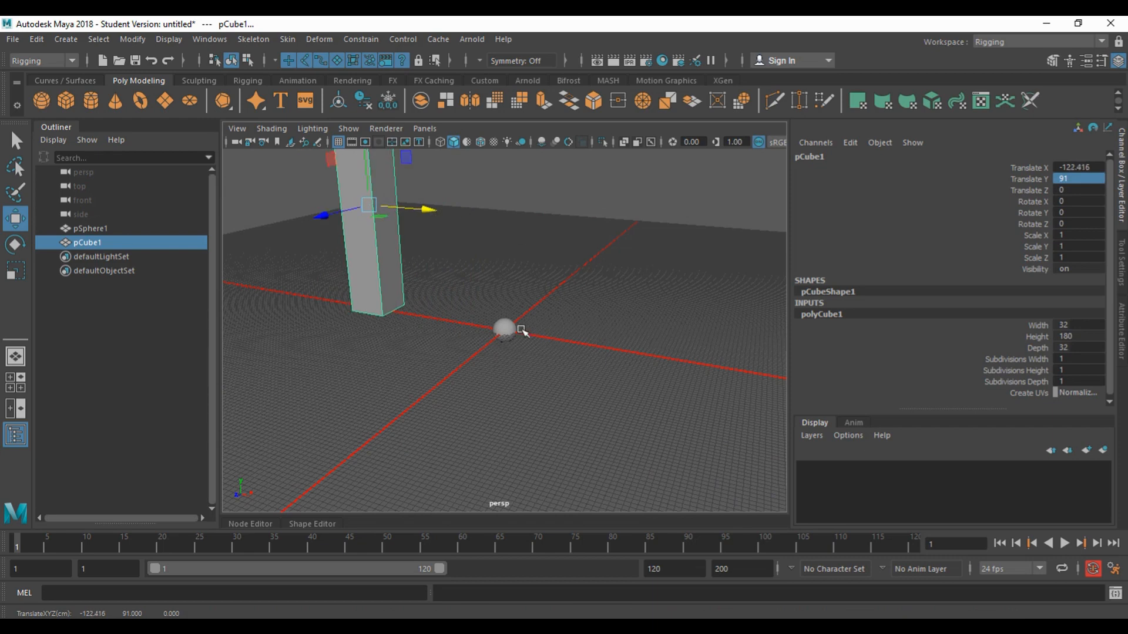
- Select the sphere and show it in the full-size front orthographic view
{"action": "left_click", "coordinate": [524, 329]}
{"action": "left_click", "coordinate": [507, 329]}
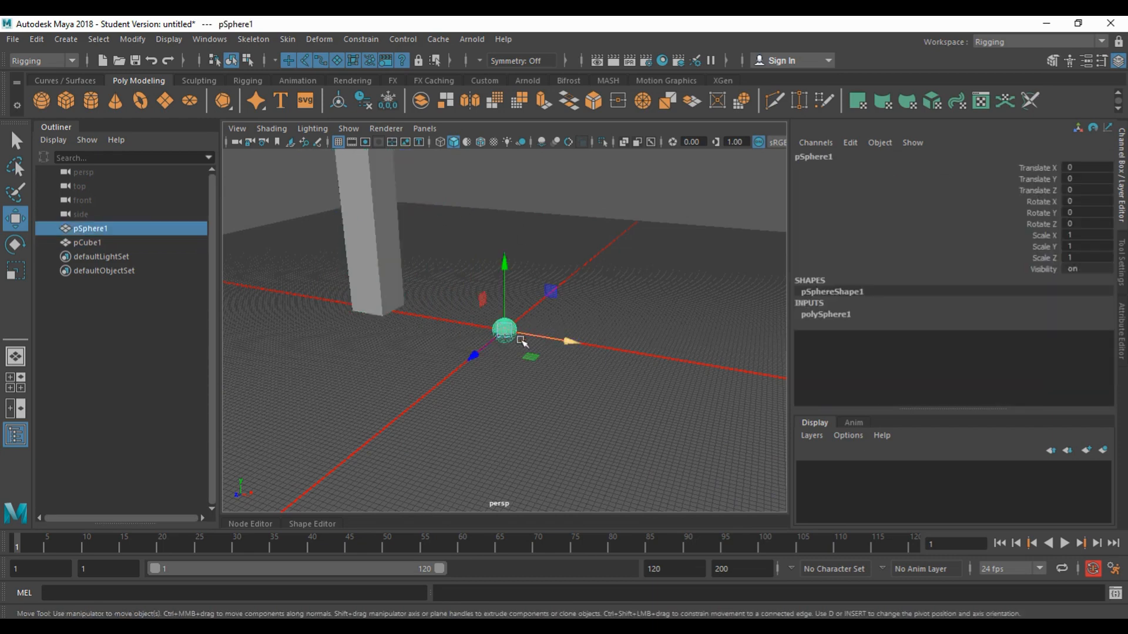
{"action": "left_click_drag", "start_coordinate": [537, 376], "coordinate": [524, 377], "text": "alt"}
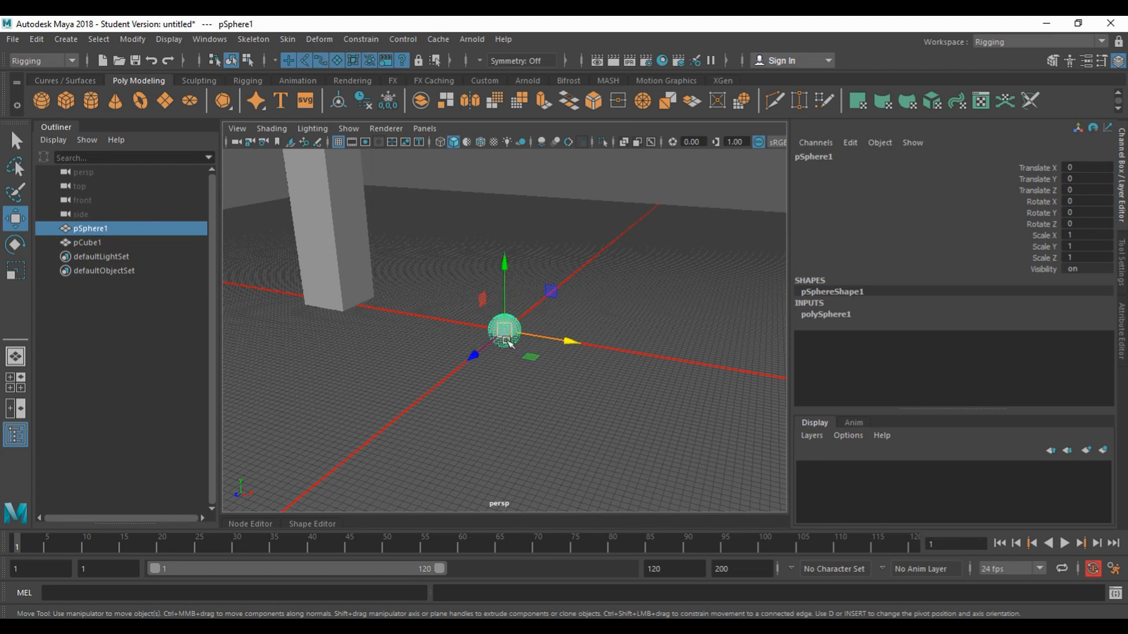
{"action": "key", "text": "space"}
{"action": "key", "text": "space"}
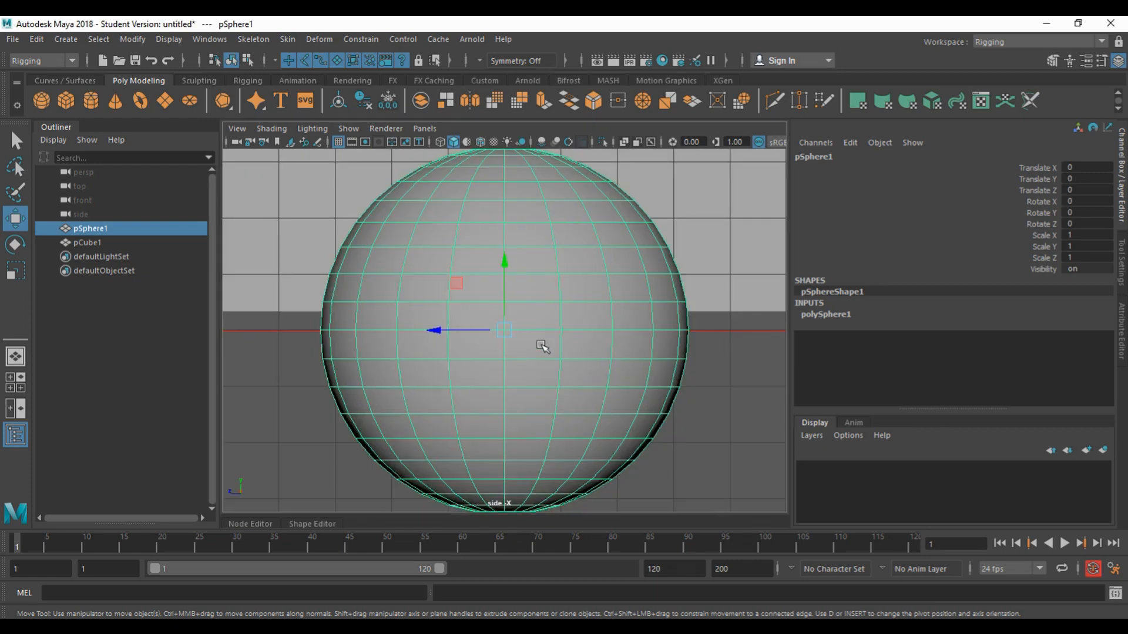
{"action": "key", "text": "space"}
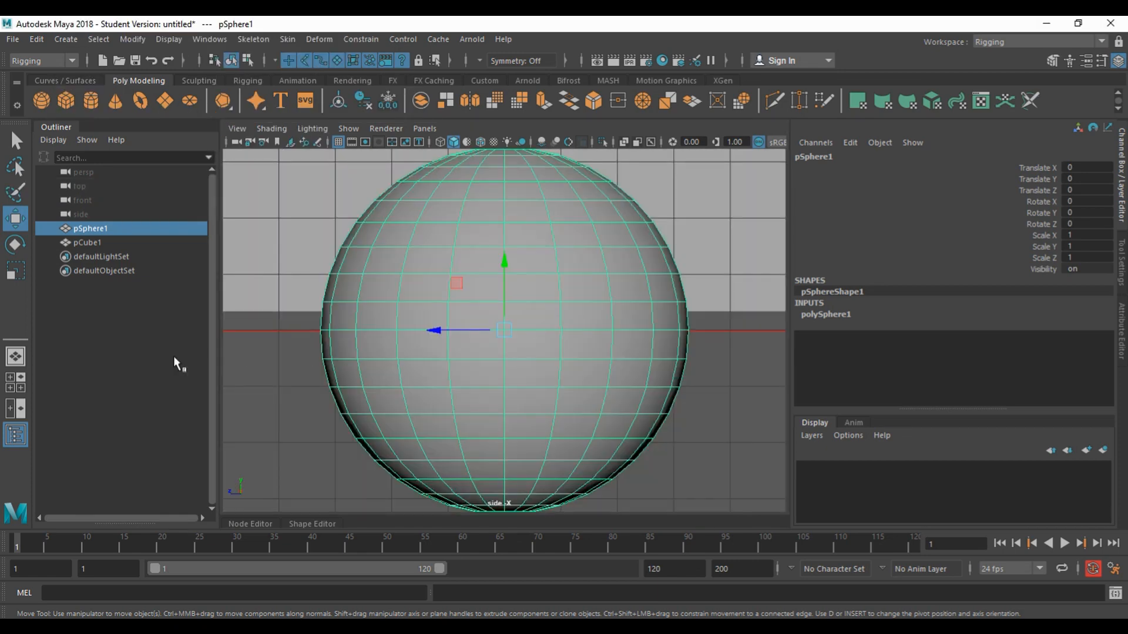
{"action": "left_click", "coordinate": [15, 382]}
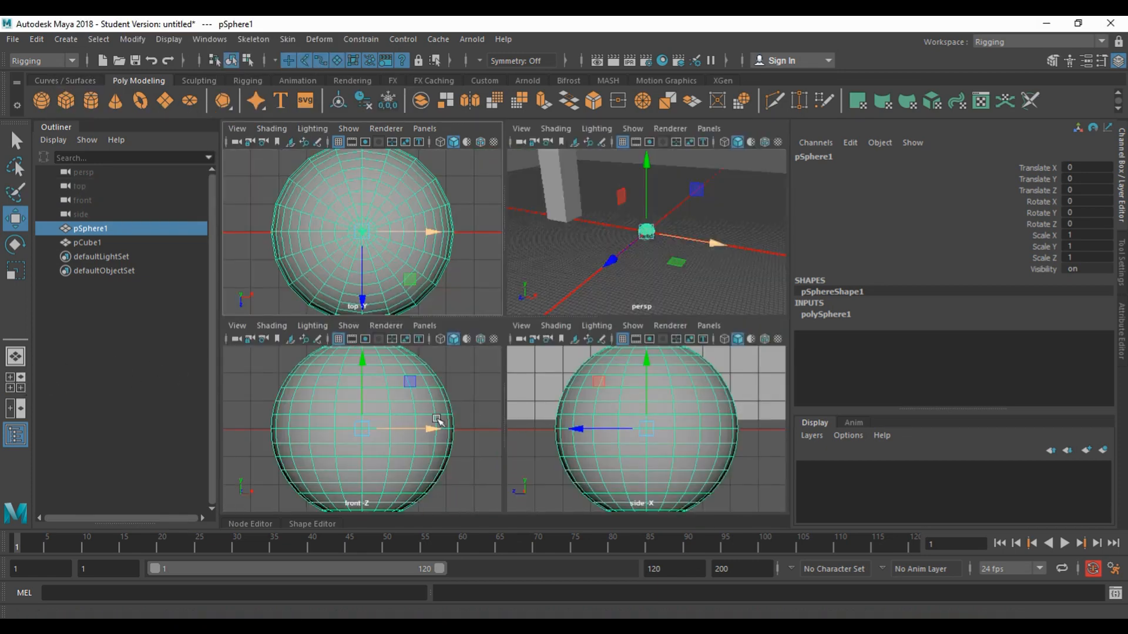
{"action": "key", "text": "space"}
{"action": "scroll", "coordinate": [564, 302], "scroll_direction": "down", "scroll_amount": 5}
{"action": "scroll", "coordinate": [565, 301], "scroll_direction": "down", "scroll_amount": 6}
{"action": "scroll", "coordinate": [565, 301], "scroll_direction": "up", "scroll_amount": 10}
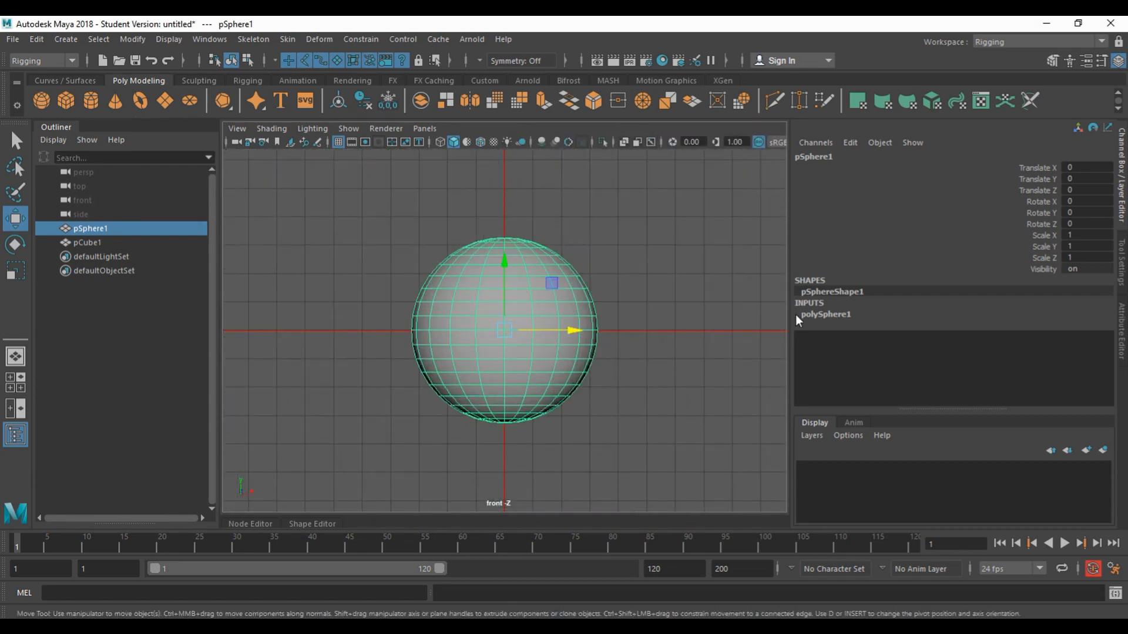
- Scale the sphere into an egg shape, to 1.256 in Y and 1.1 in X
{"action": "left_click", "coordinate": [818, 315]}
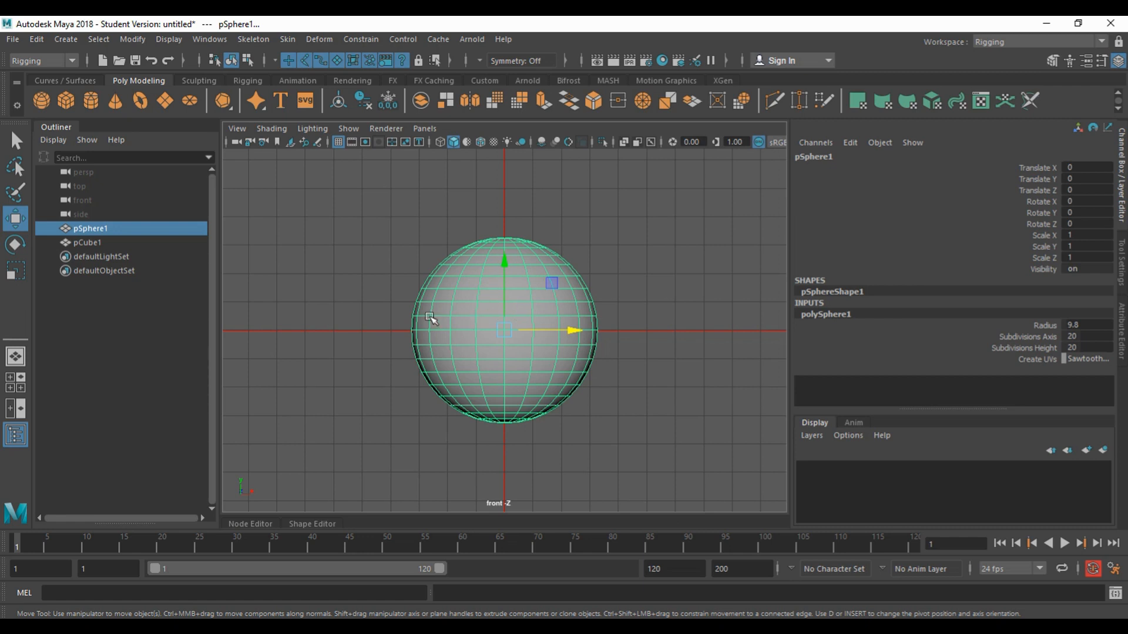
{"action": "key", "text": "r"}
{"action": "left_click_drag", "start_coordinate": [508, 273], "coordinate": [506, 252]}
{"action": "left_click_drag", "start_coordinate": [567, 329], "coordinate": [573, 330]}
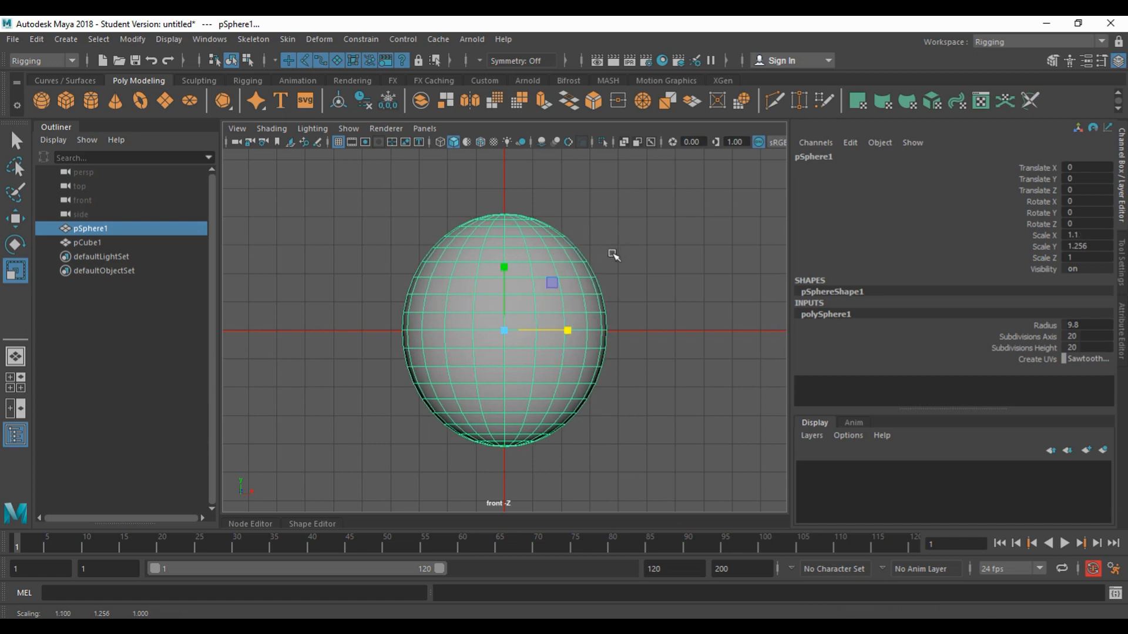
- Try stretching the egg-shaped sphere to 1.943 in X, check it in the perspective view, and undo the stretch
{"action": "left_click_drag", "start_coordinate": [568, 331], "coordinate": [612, 332]}
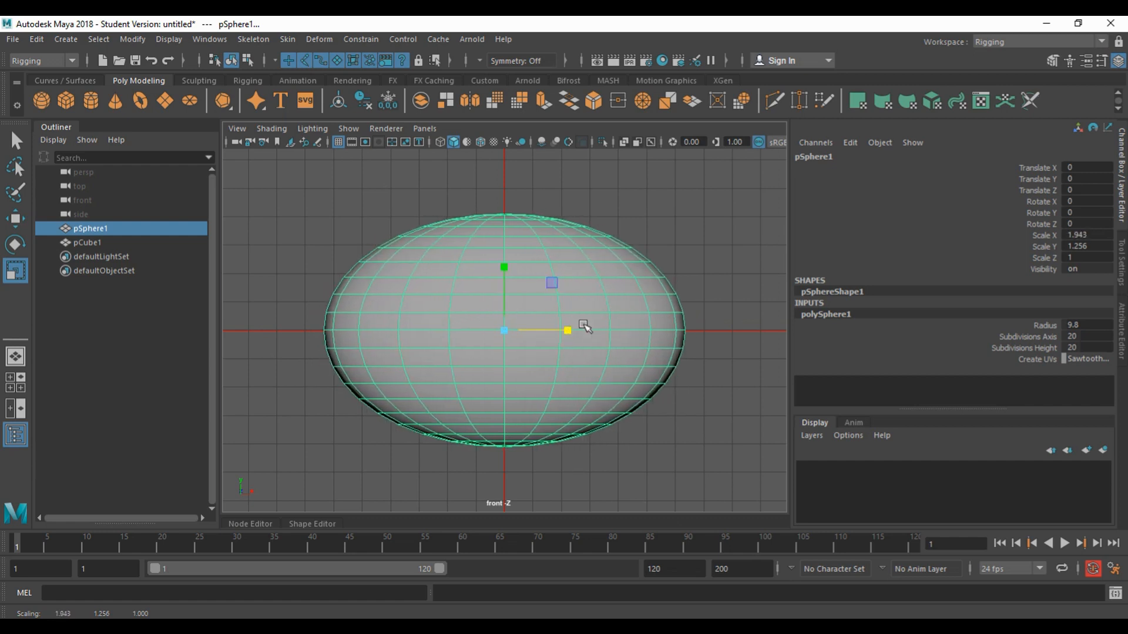
{"action": "key", "text": "space"}
{"action": "key", "text": "space"}
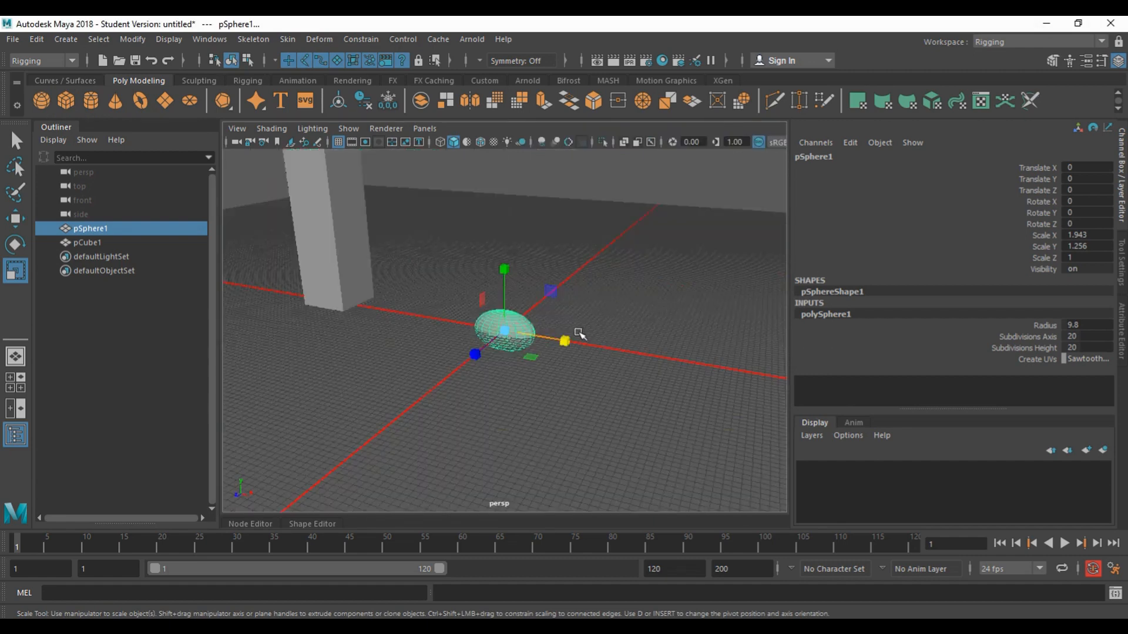
{"action": "key", "text": "f"}
{"action": "left_click_drag", "start_coordinate": [574, 334], "coordinate": [565, 357], "text": "alt"}
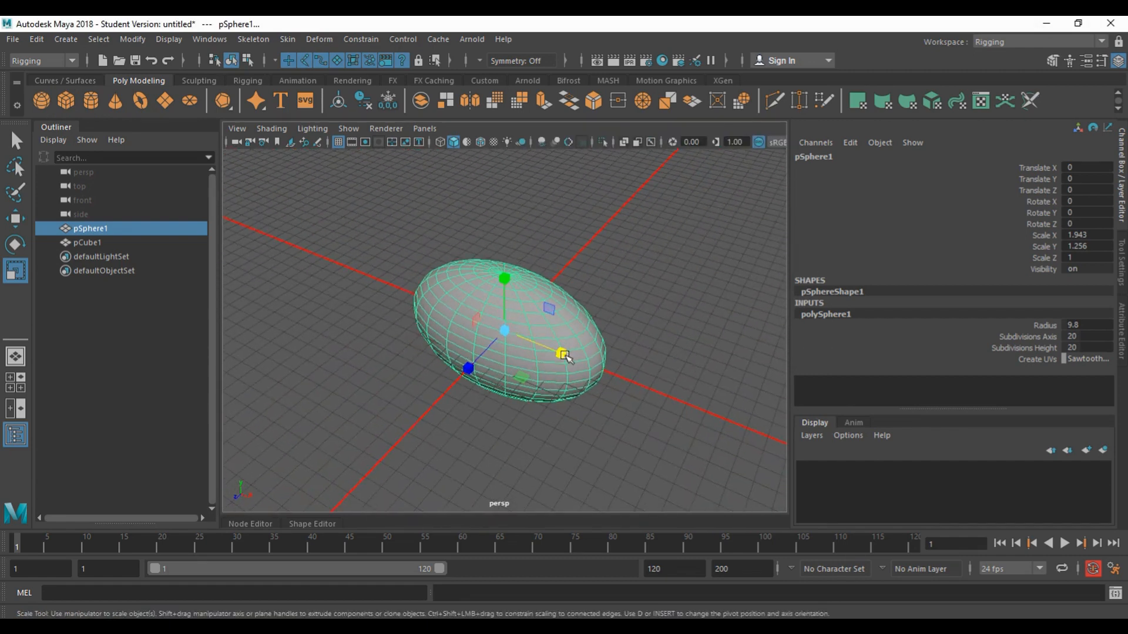
{"action": "key", "text": "ctrl+z"}
{"action": "left_click_drag", "start_coordinate": [591, 349], "coordinate": [643, 330], "text": "alt"}
{"action": "left_click", "coordinate": [587, 429]}
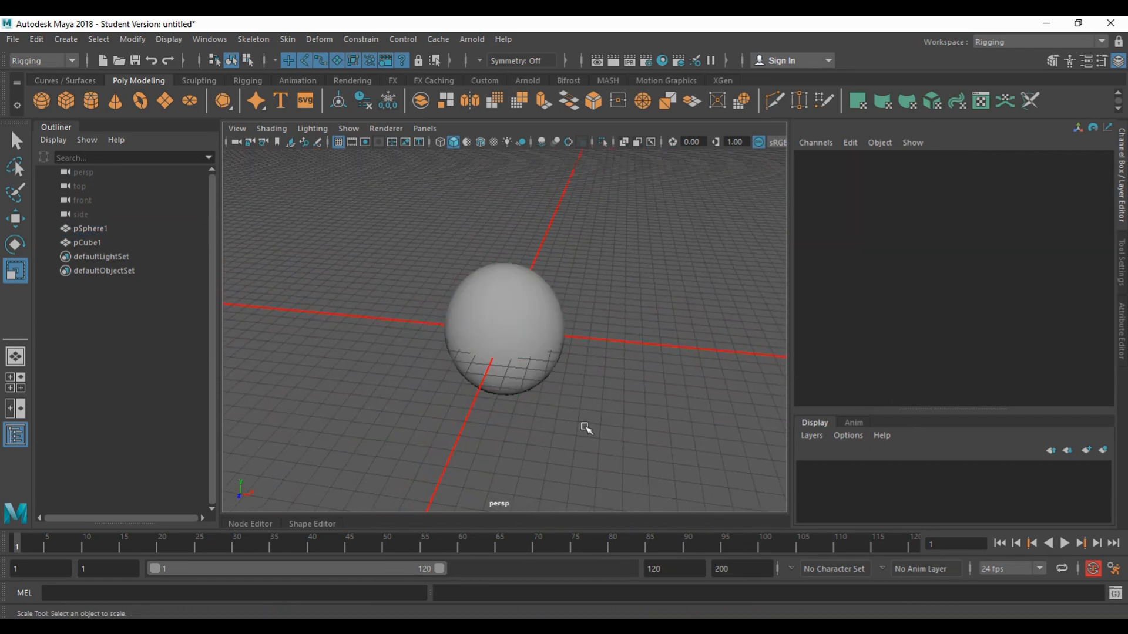
{"action": "left_click", "coordinate": [539, 360]}
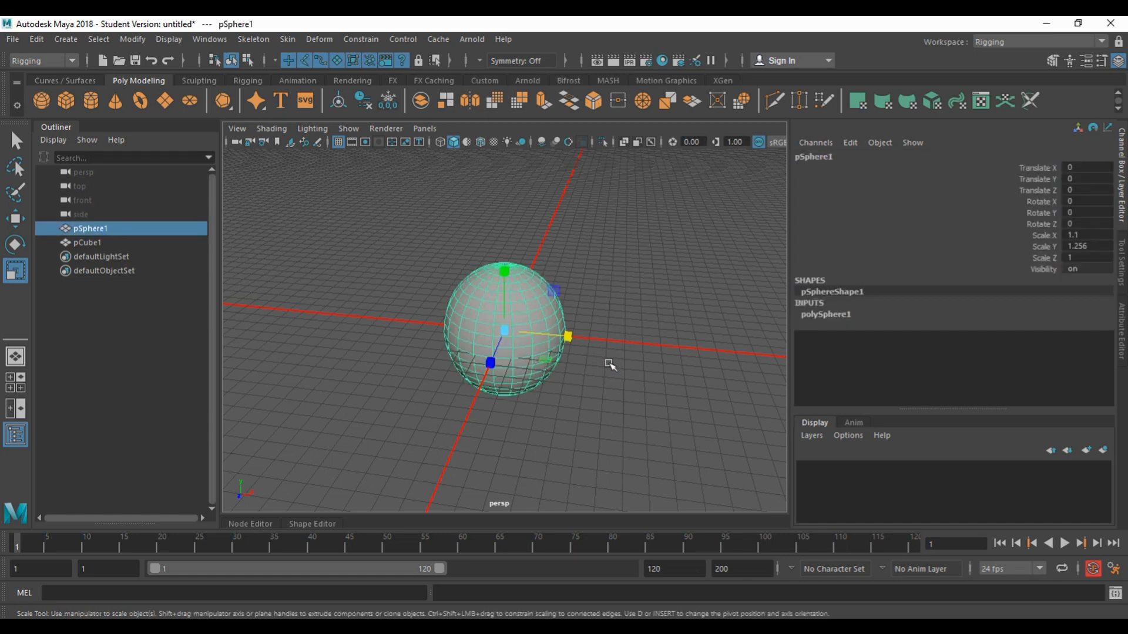
{"action": "key", "text": "e"}
{"action": "left_click", "coordinate": [632, 370]}
- Duplicate the egg-shaped sphere in the front view and move the copy straight up above the original
{"action": "key", "text": "w"}
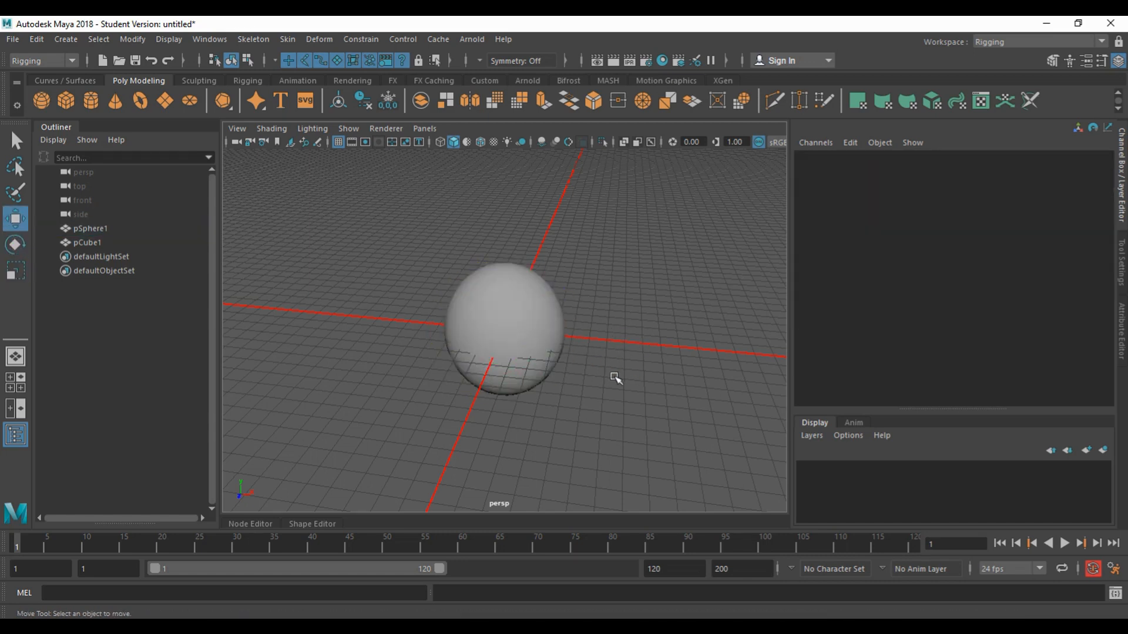
{"action": "left_click", "coordinate": [559, 339]}
{"action": "mouse_move", "coordinate": [611, 306]}
{"action": "left_mouse_down"}
{"action": "mouse_move", "coordinate": [568, 385]}
{"action": "mouse_move", "coordinate": [632, 309]}
{"action": "left_mouse_up"}
{"action": "left_click", "coordinate": [538, 345]}
{"action": "key", "text": "space"}
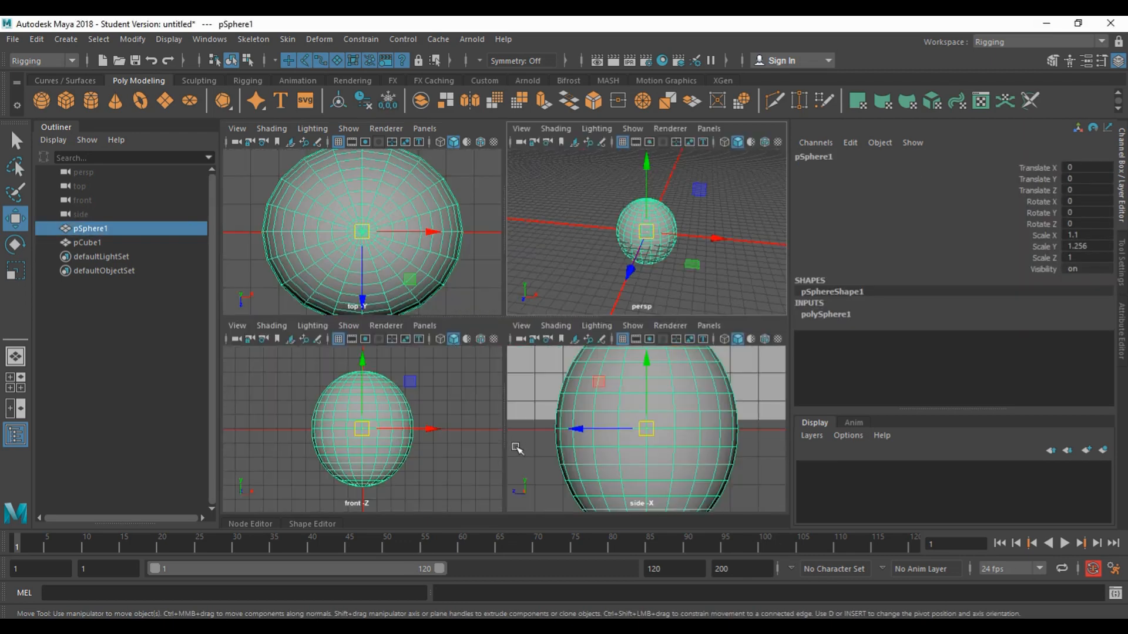
{"action": "key", "text": "space"}
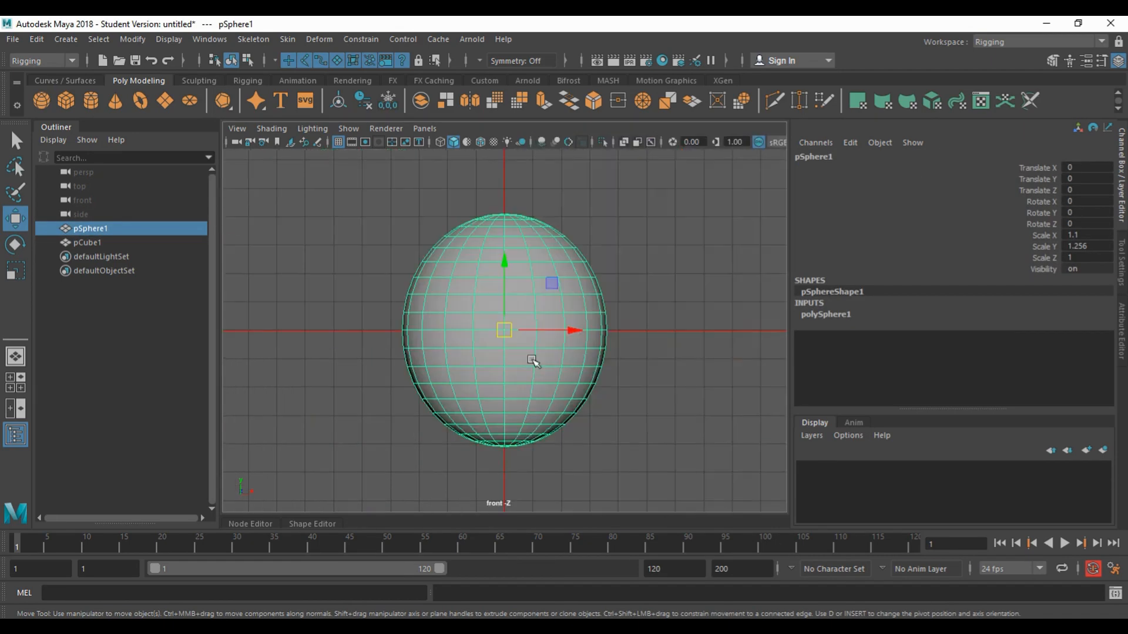
{"action": "scroll", "coordinate": [610, 312], "scroll_direction": "down", "scroll_amount": 3}
{"action": "scroll", "coordinate": [616, 296], "scroll_direction": "up", "scroll_amount": 2}
{"action": "middle_click_drag", "start_coordinate": [616, 295], "coordinate": [592, 342], "text": "alt"}
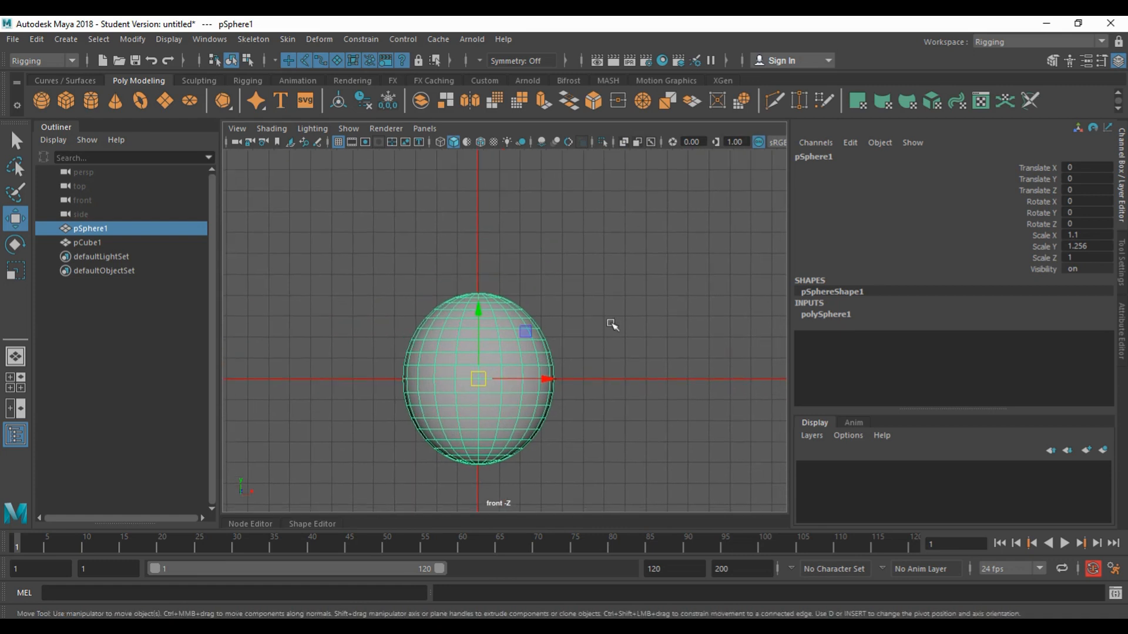
{"action": "key", "text": "ctrl+d"}
{"action": "left_click_drag", "start_coordinate": [478, 322], "coordinate": [465, 206]}
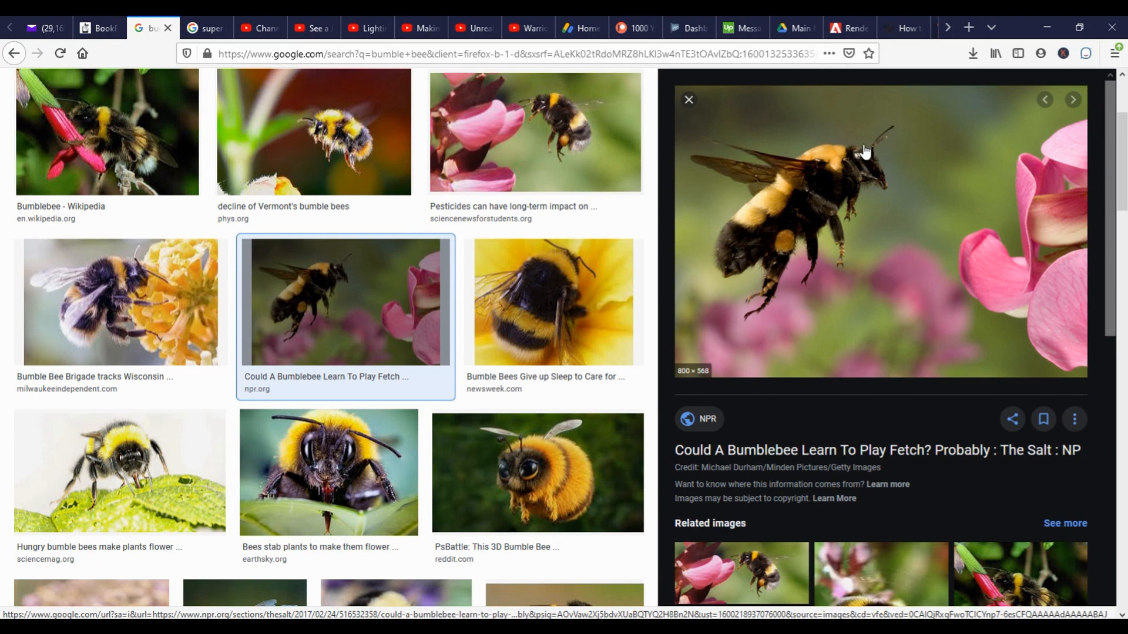
- View the "PsBattle: This 3D Bumble Bee" reference image in the browser's bumble bee results
{"action": "left_click", "coordinate": [584, 463]}
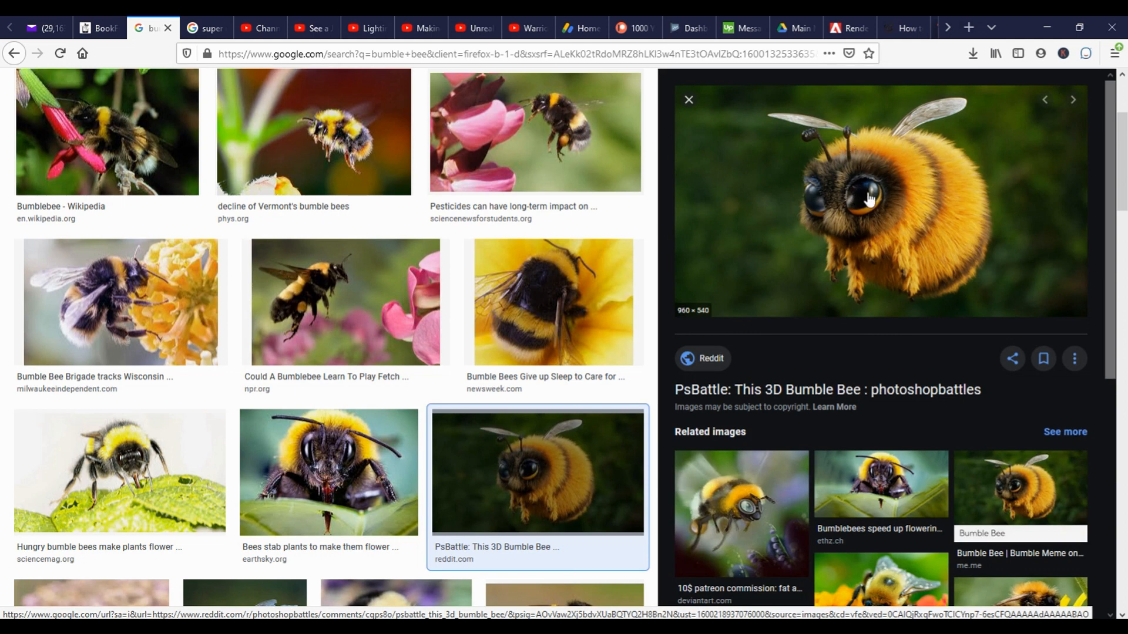
- Return to Maya and shrink the upper sphere to scale 0.809 in X, 0.769 in Y and 0.735 in Z
{"action": "left_click", "coordinate": [581, 564]}
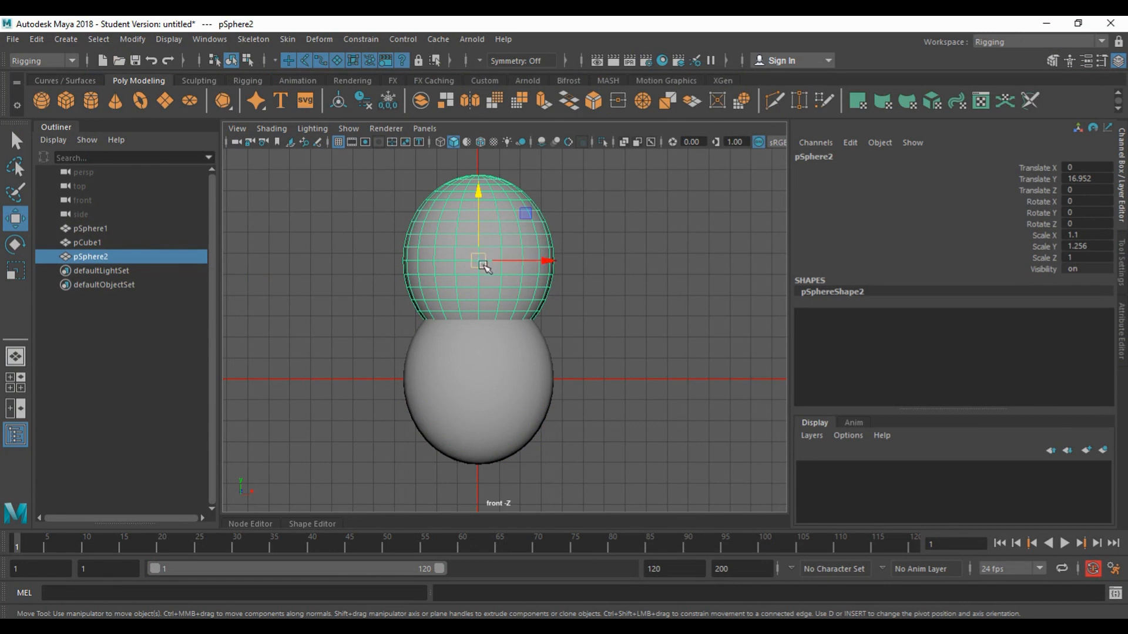
{"action": "key", "text": "r"}
{"action": "left_click_drag", "start_coordinate": [480, 264], "coordinate": [447, 262]}
{"action": "left_click_drag", "start_coordinate": [479, 197], "coordinate": [478, 205]}
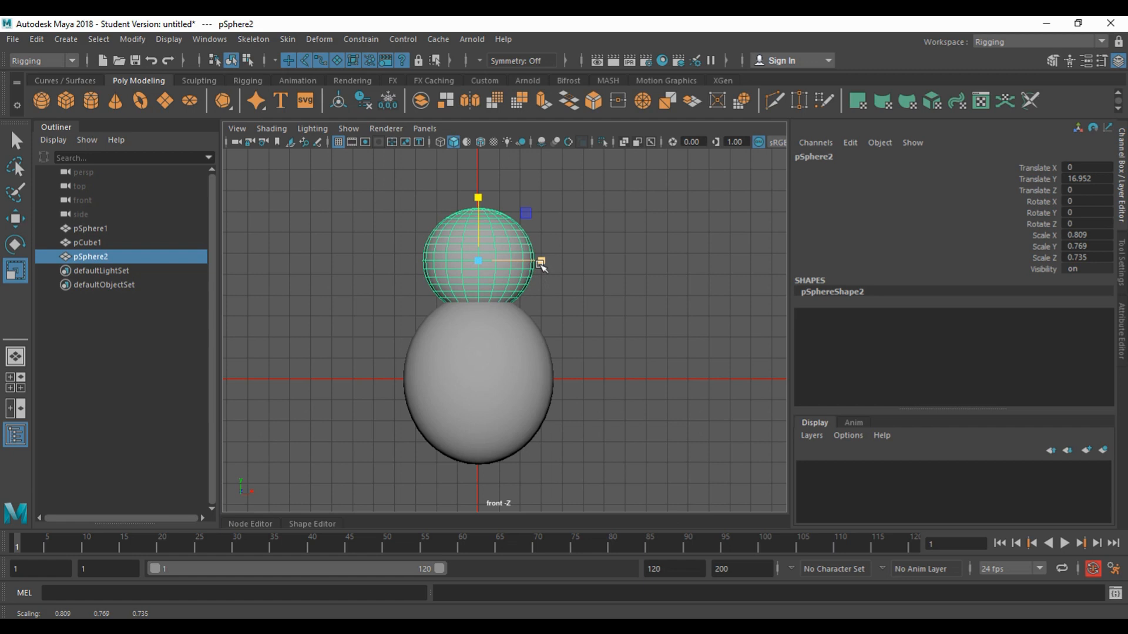
- Move the smaller upper sphere to X 2.321 and Y 15.237 so it overlaps the body off-centre
{"action": "key", "text": "w"}
{"action": "left_click_drag", "start_coordinate": [479, 191], "coordinate": [487, 212]}
{"action": "left_click_drag", "start_coordinate": [546, 266], "coordinate": [565, 266]}
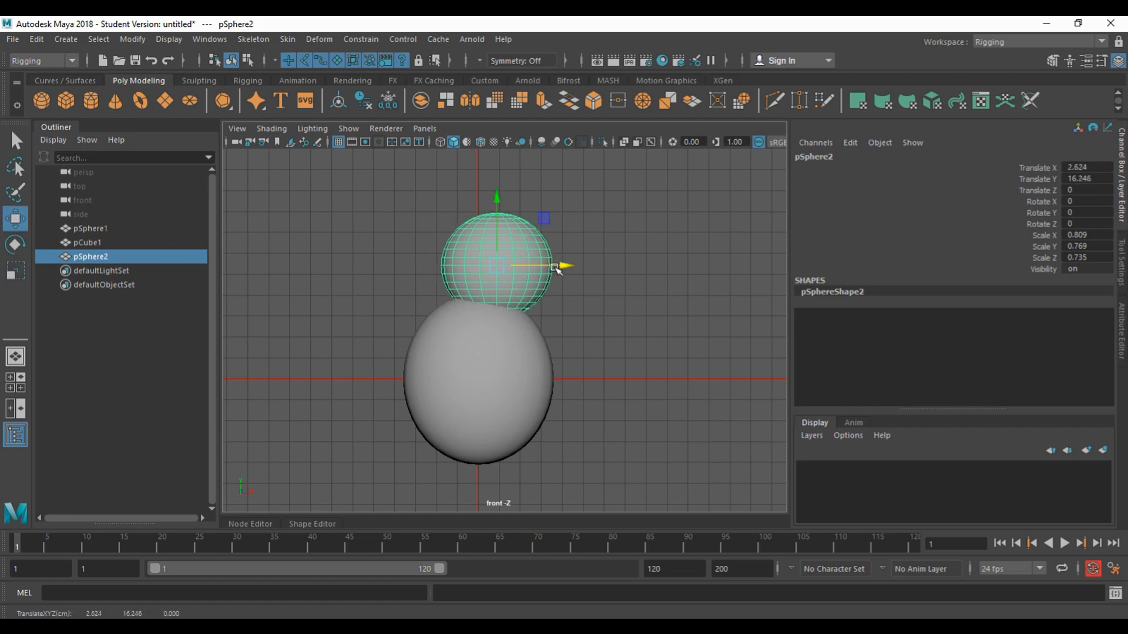
{"action": "left_click_drag", "start_coordinate": [493, 195], "coordinate": [492, 203]}
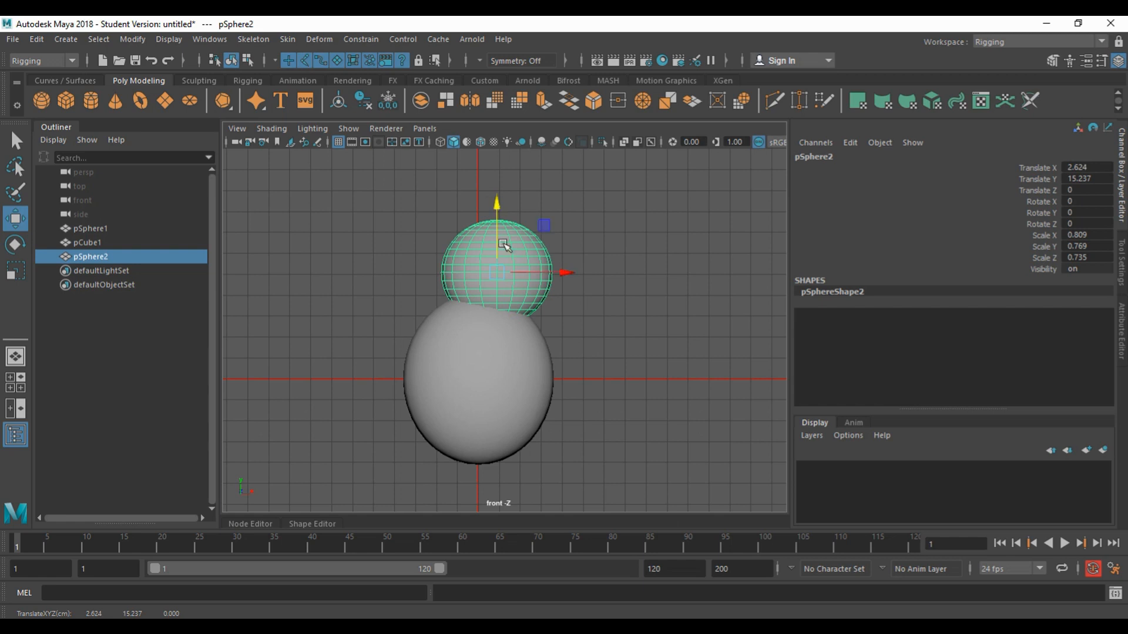
{"action": "left_click_drag", "start_coordinate": [567, 271], "coordinate": [563, 272]}
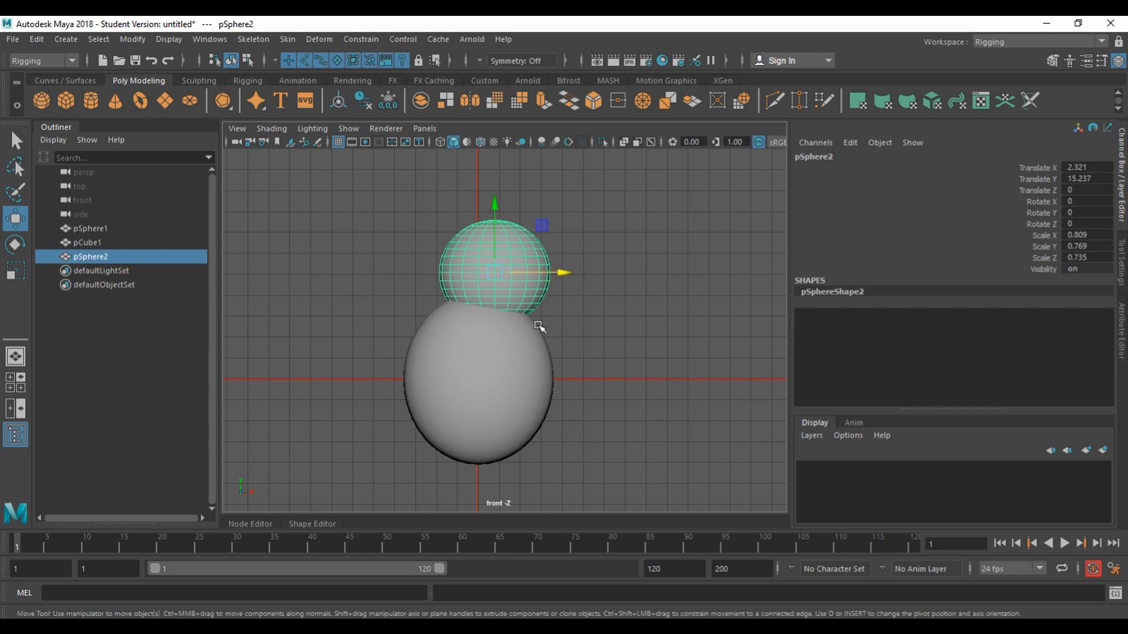
- Duplicate the upper sphere, place the copy at X 8.577, Y 24.217, and shrink it to 0.504, 0.479 and 0.458
{"action": "key", "text": "ctrl+d"}
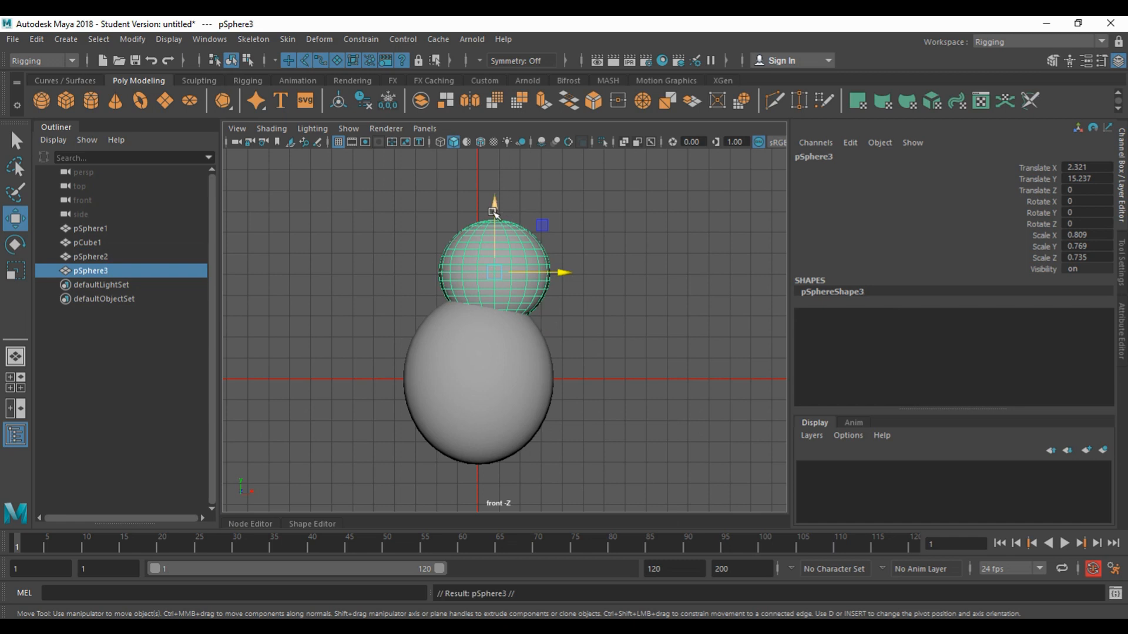
{"action": "left_click_drag", "start_coordinate": [495, 203], "coordinate": [499, 144]}
{"action": "left_click_drag", "start_coordinate": [550, 204], "coordinate": [602, 213]}
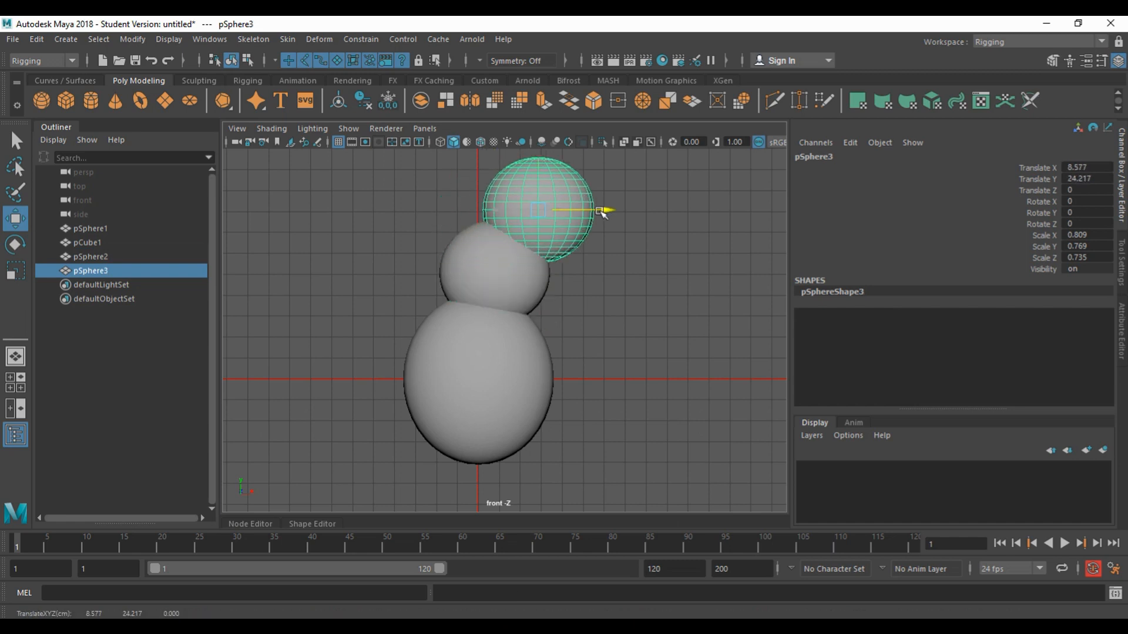
{"action": "key", "text": "r"}
{"action": "left_click_drag", "start_coordinate": [538, 210], "coordinate": [502, 220]}
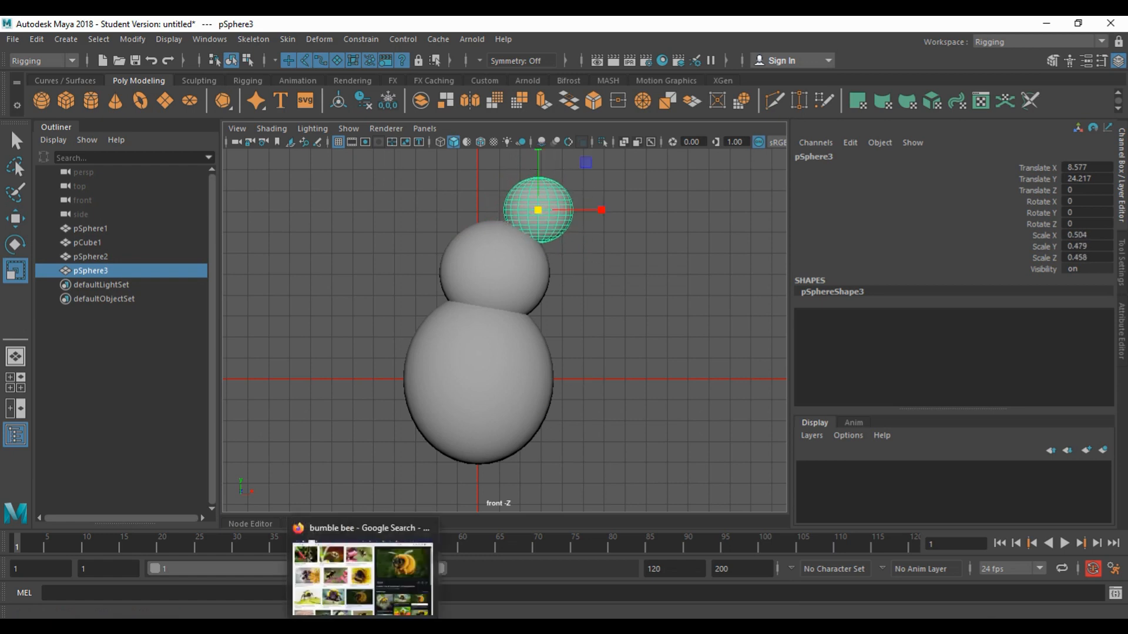
- View the "Could A Bumblebee Learn To Play Fetch" reference image in the browser and return to Maya
{"action": "left_click", "coordinate": [364, 626]}
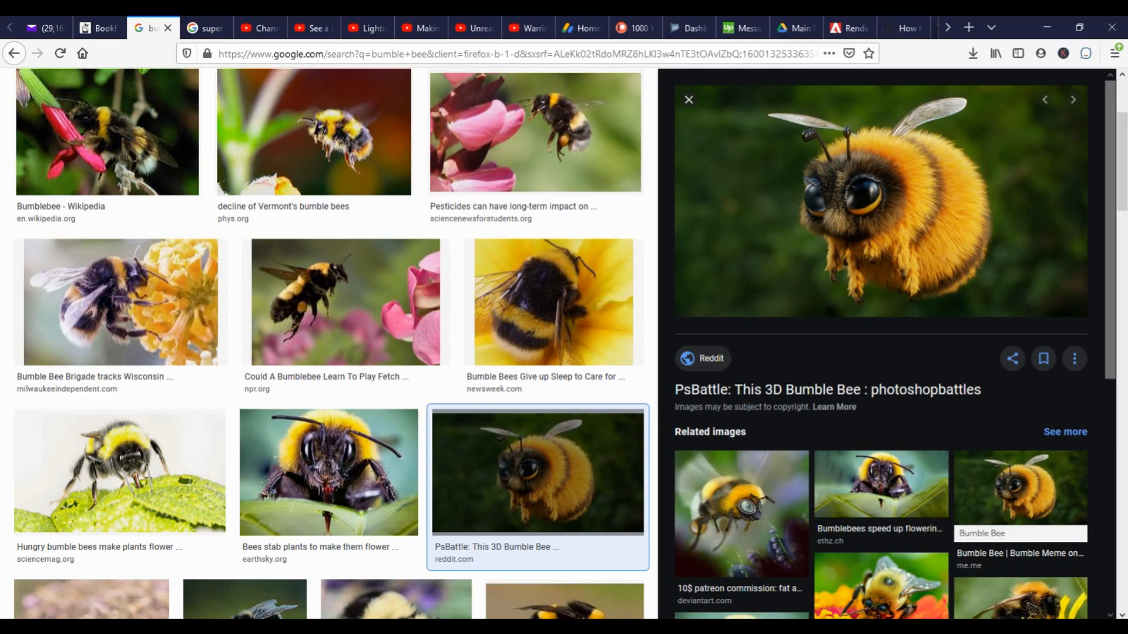
{"action": "left_click", "coordinate": [340, 296]}
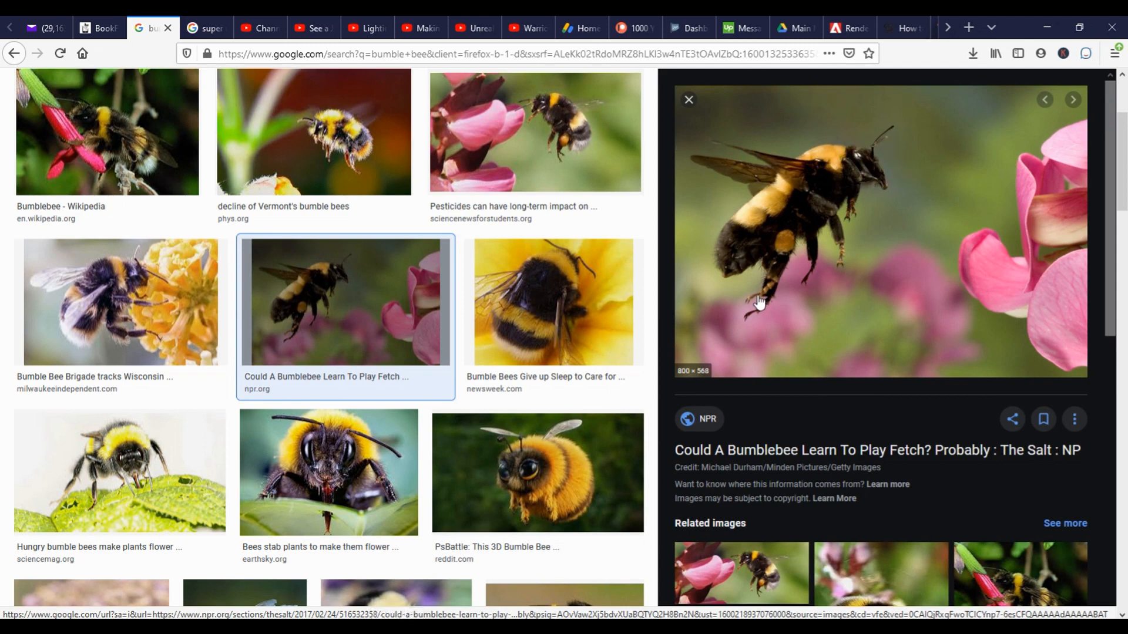
{"action": "mouse_move", "coordinate": [537, 626]}
{"action": "left_click", "coordinate": [614, 571]}
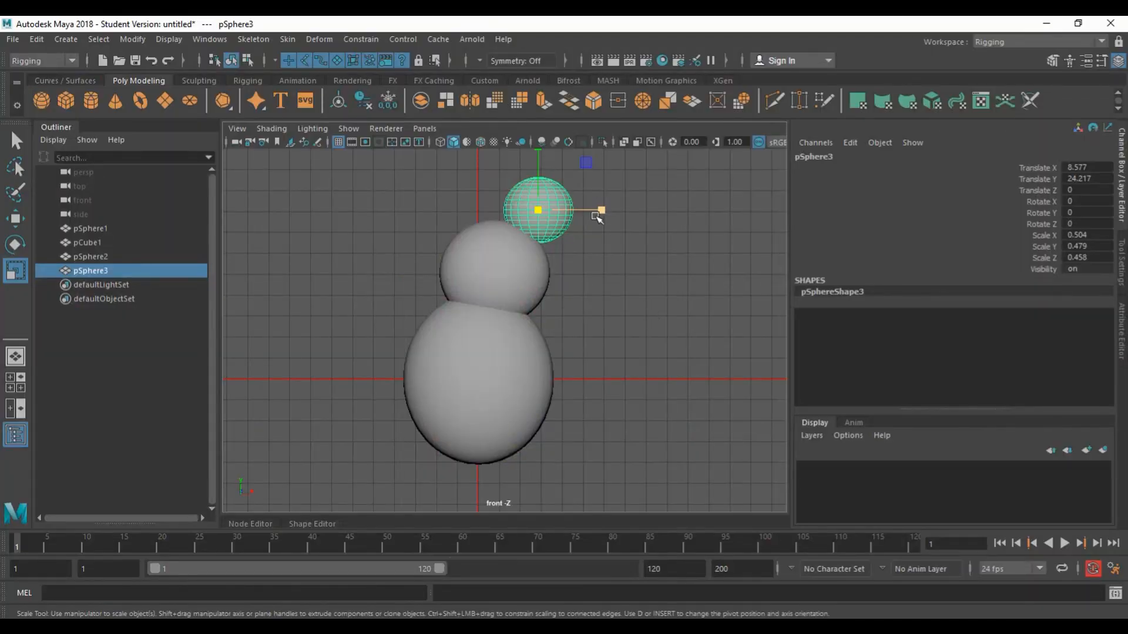
- Flatten the top sphere to scale 0.56, 0.319, 0.509, rotate it -28.091 in Z, and move it to X 9.535, Y 21.479
{"action": "left_click_drag", "start_coordinate": [538, 210], "coordinate": [542, 207]}
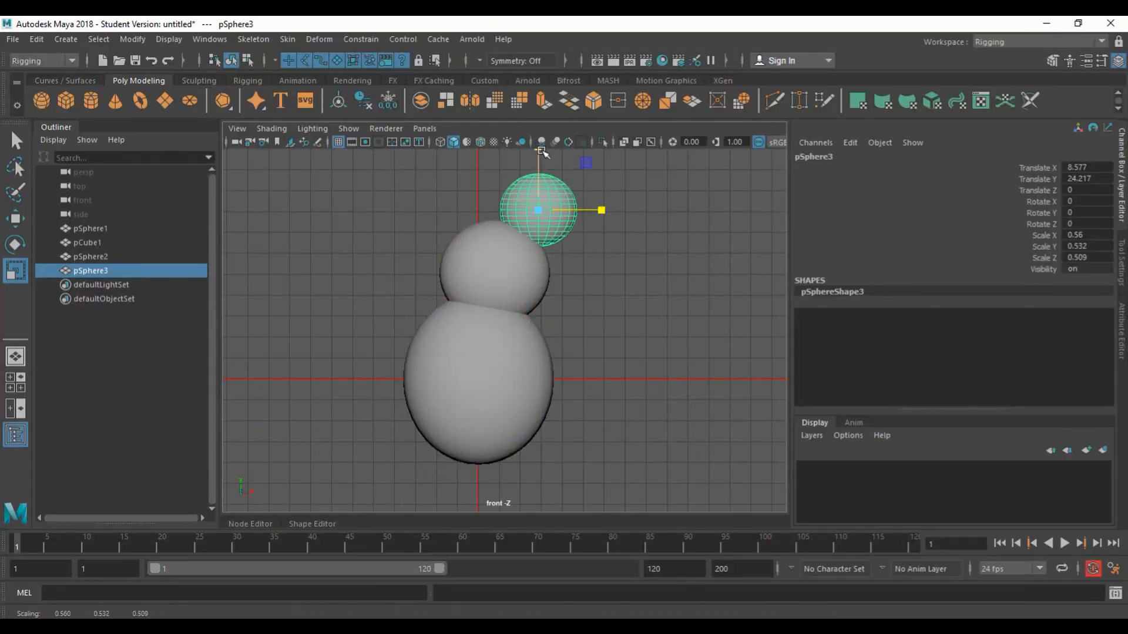
{"action": "left_click_drag", "start_coordinate": [541, 152], "coordinate": [540, 179]}
{"action": "key", "text": "e"}
{"action": "left_click_drag", "start_coordinate": [581, 257], "coordinate": [558, 284]}
{"action": "key", "text": "w"}
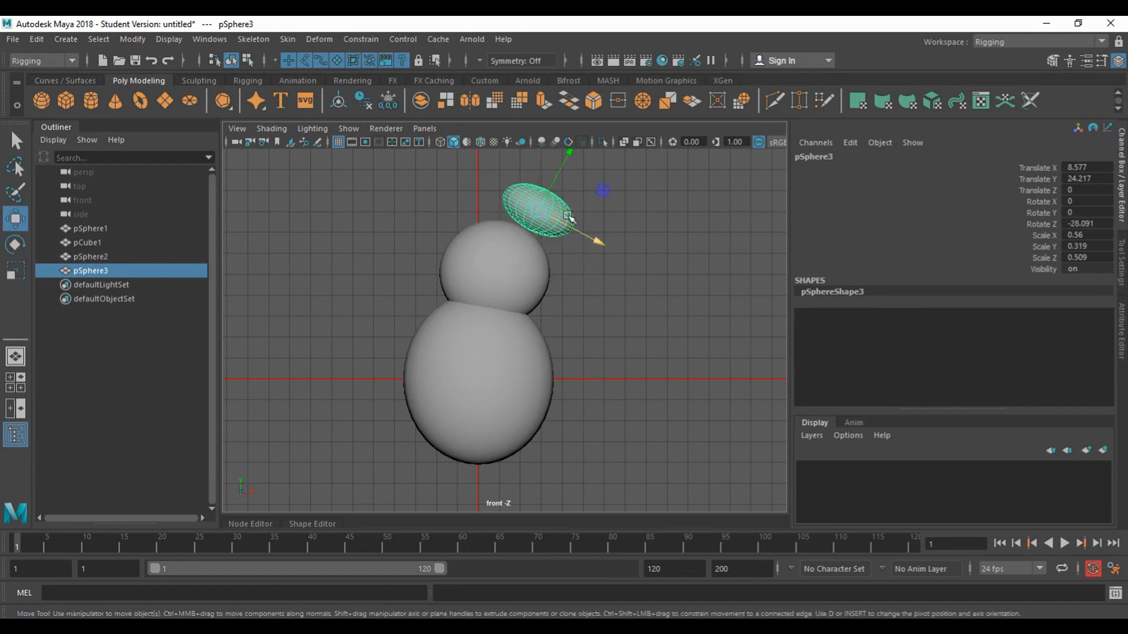
{"action": "left_click_drag", "start_coordinate": [559, 175], "coordinate": [552, 188]}
{"action": "left_click_drag", "start_coordinate": [581, 251], "coordinate": [591, 255]}
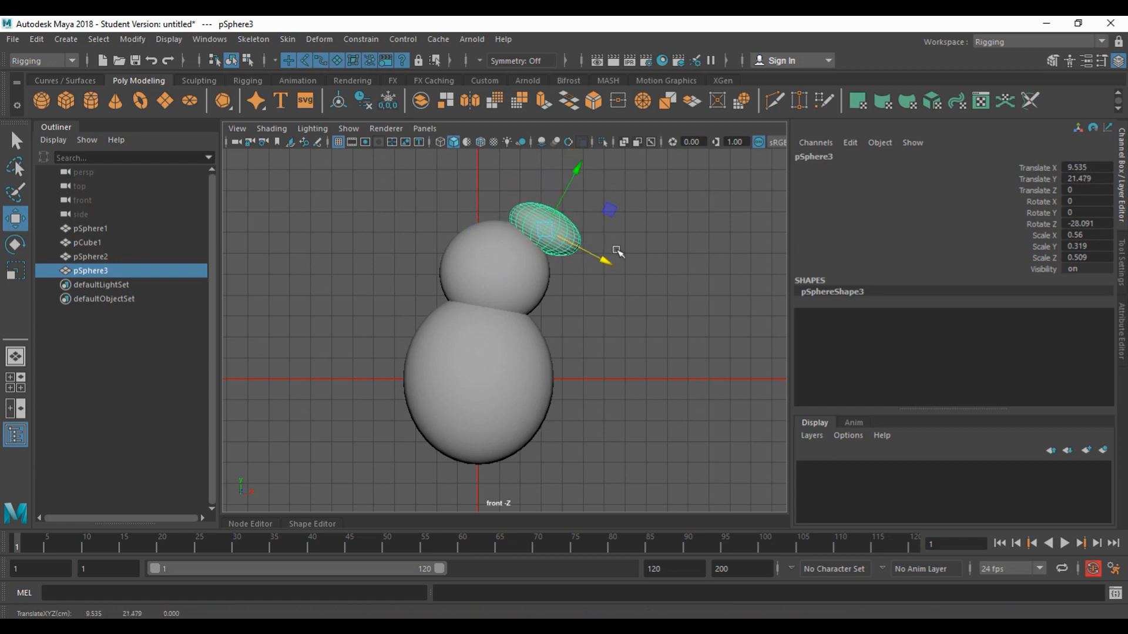
- Examine the three stacked bee body parts in the perspective view from several angles
{"action": "key", "text": "space"}
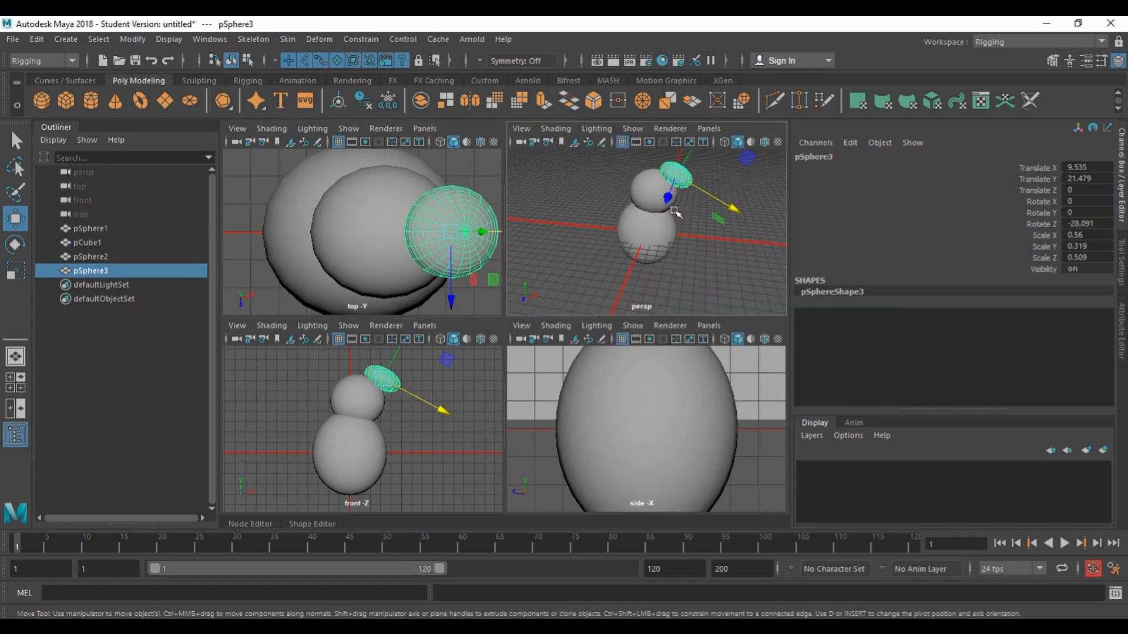
{"action": "key", "text": "space"}
{"action": "left_click_drag", "start_coordinate": [664, 262], "coordinate": [443, 261], "text": "alt"}
{"action": "scroll", "coordinate": [496, 265], "scroll_direction": "up", "scroll_amount": 4}
{"action": "middle_click_drag", "start_coordinate": [494, 267], "coordinate": [503, 342], "text": "alt"}
{"action": "scroll", "coordinate": [503, 342], "scroll_direction": "down", "scroll_amount": 2}
{"action": "left_click_drag", "start_coordinate": [492, 322], "coordinate": [460, 302], "text": "alt"}
{"action": "scroll", "coordinate": [433, 242], "scroll_direction": "up", "scroll_amount": 1}
{"action": "middle_click_drag", "start_coordinate": [432, 242], "coordinate": [450, 274], "text": "alt"}
{"action": "left_click_drag", "start_coordinate": [401, 216], "coordinate": [406, 230]}
{"action": "left_click_drag", "start_coordinate": [506, 246], "coordinate": [541, 282], "text": "alt"}
- Shrink the middle sphere to scale 0.758 in X, 0.721 in Y and 0.689 in Z
{"action": "left_click", "coordinate": [519, 263]}
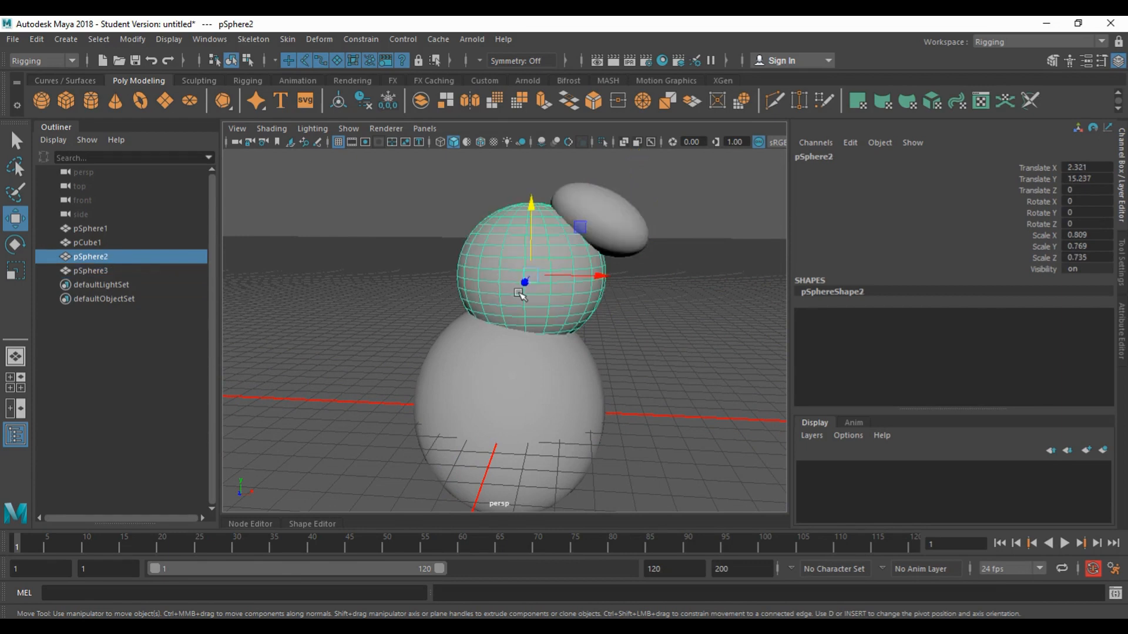
{"action": "key", "text": "r"}
{"action": "left_click_drag", "start_coordinate": [536, 276], "coordinate": [528, 282]}
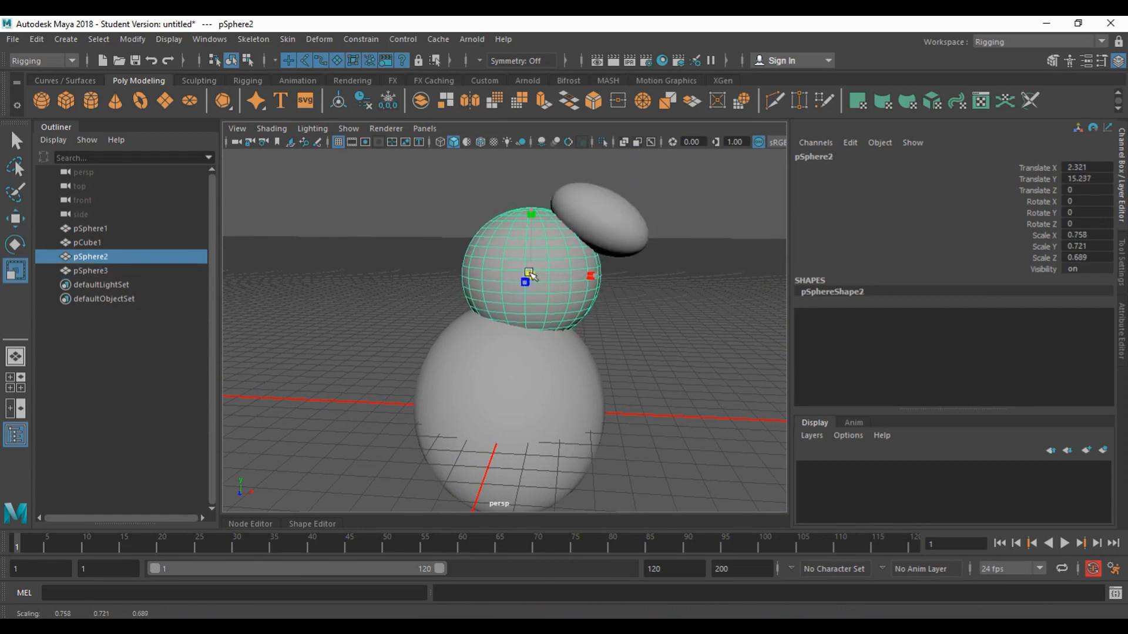
- Move the flattened top sphere closer to the middle sphere, to X 9.237 and Y 20.509
{"action": "left_click", "coordinate": [610, 225]}
{"action": "key", "text": "w"}
{"action": "left_click_drag", "start_coordinate": [616, 181], "coordinate": [639, 244]}
{"action": "left_click_drag", "start_coordinate": [608, 303], "coordinate": [621, 235], "text": "alt"}
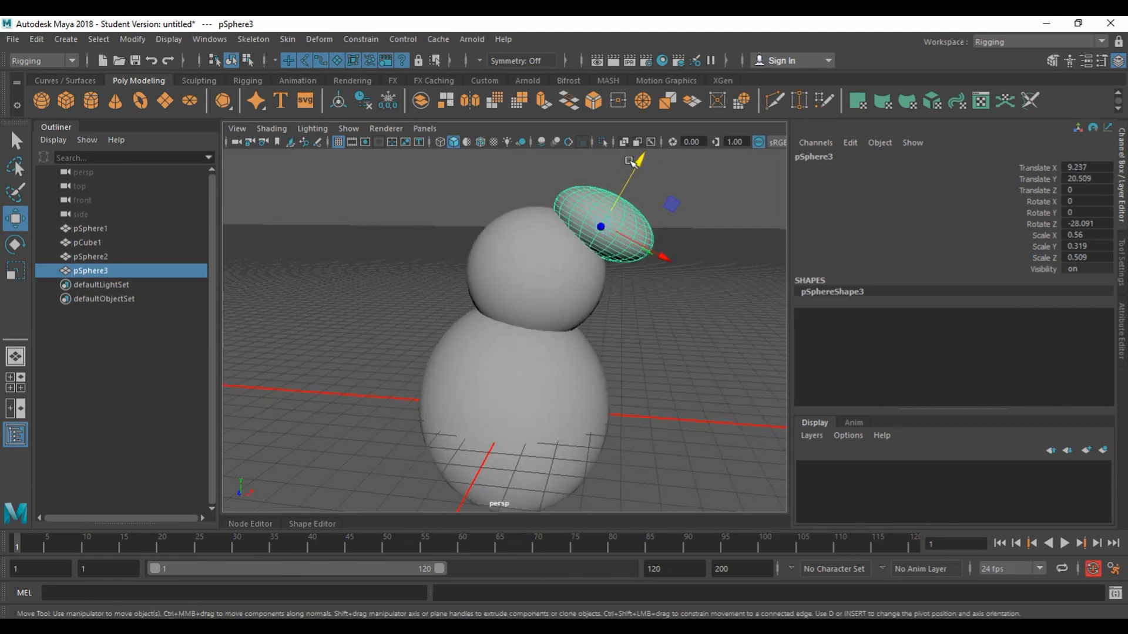
- Try moving the flattened top sphere farther into the middle sphere, and undo the move
{"action": "left_click_drag", "start_coordinate": [636, 167], "coordinate": [645, 270]}
{"action": "key", "text": "ctrl+z"}
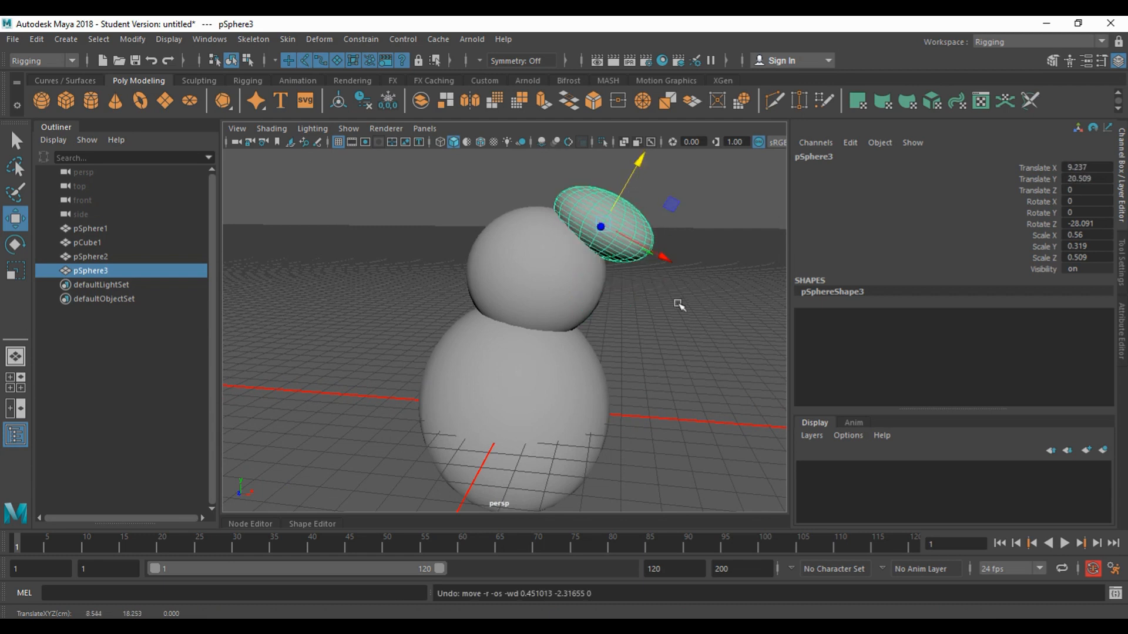
{"action": "scroll", "coordinate": [679, 305], "scroll_direction": "down", "scroll_amount": 2}
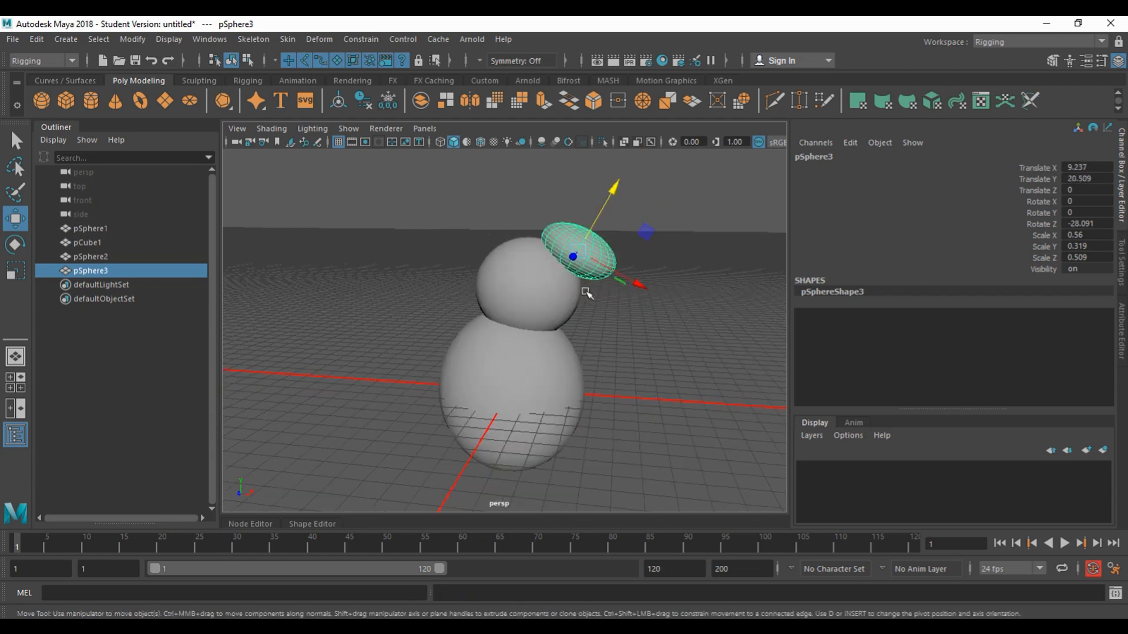
- Select the large lower body sphere and check the flying bumblebee reference image in the browser
{"action": "key", "text": "w"}
{"action": "left_click", "coordinate": [683, 313]}
{"action": "left_click_drag", "start_coordinate": [682, 312], "coordinate": [610, 269]}
{"action": "left_click_drag", "start_coordinate": [625, 356], "coordinate": [670, 358], "text": "alt"}
{"action": "left_click", "coordinate": [533, 325]}
{"action": "left_click", "coordinate": [523, 392]}
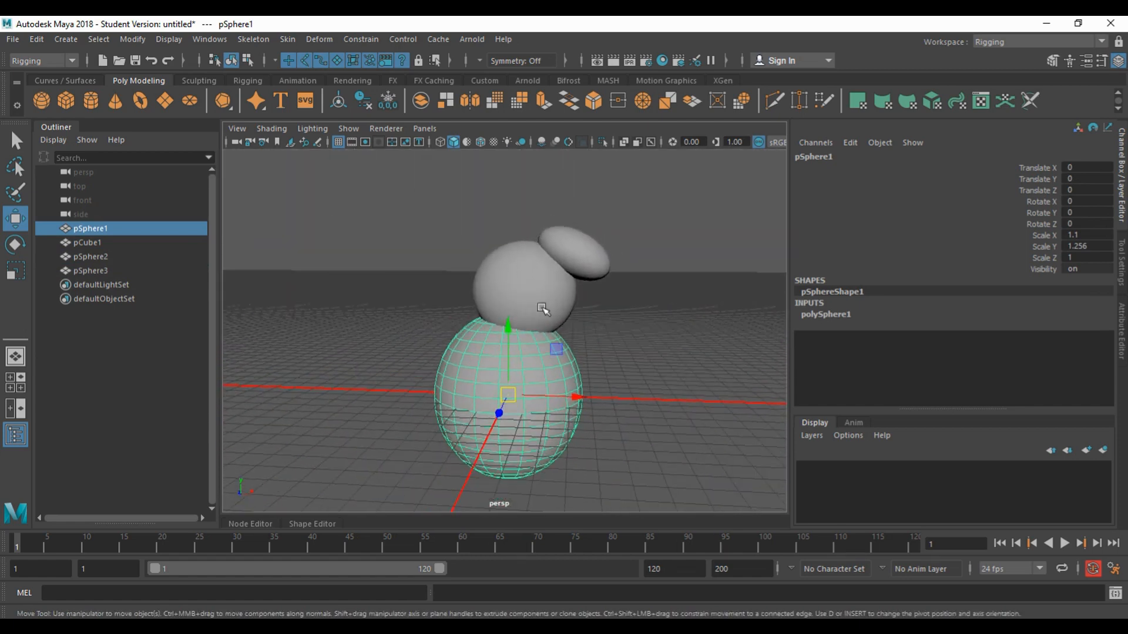
{"action": "left_click", "coordinate": [358, 581]}
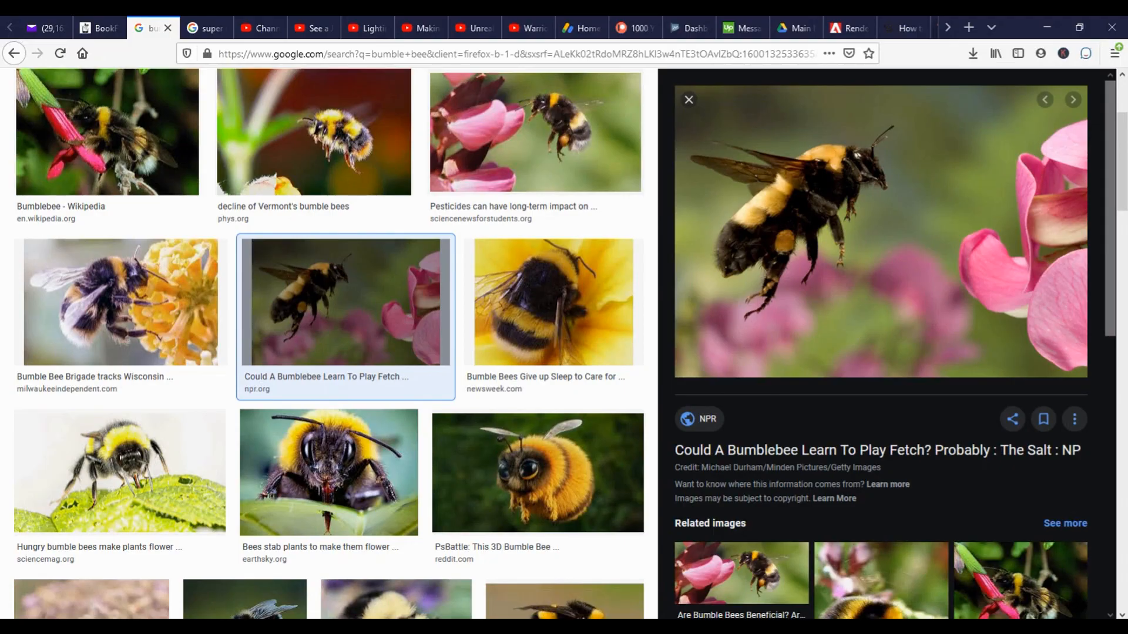
{"action": "left_click", "coordinate": [423, 626]}
- Stretch the lower body sphere to 1.437 in Y and lower it to Y -1.896 beneath the middle sphere
{"action": "left_click_drag", "start_coordinate": [587, 453], "coordinate": [581, 414], "text": "alt"}
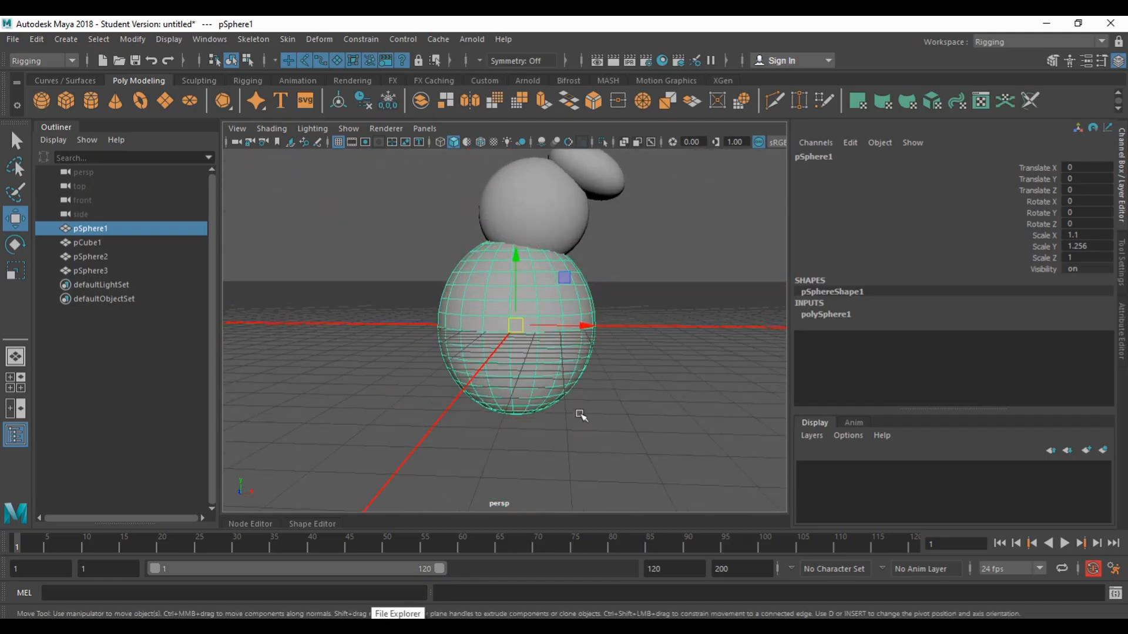
{"action": "key", "text": "r"}
{"action": "mouse_move", "coordinate": [516, 258]}
{"action": "left_mouse_down"}
{"action": "mouse_move", "coordinate": [513, 242]}
{"action": "mouse_move", "coordinate": [513, 277]}
{"action": "left_mouse_up"}
{"action": "key", "text": "w"}
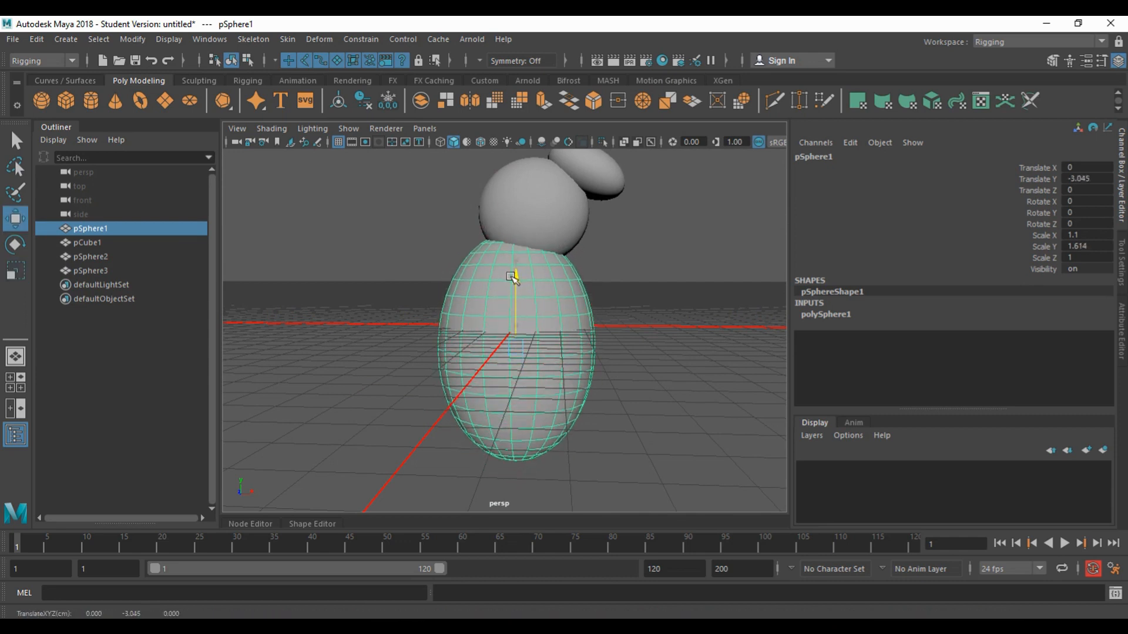
{"action": "key", "text": "r"}
{"action": "left_click_drag", "start_coordinate": [516, 282], "coordinate": [590, 317]}
{"action": "key", "text": "w"}
{"action": "scroll", "coordinate": [635, 290], "scroll_direction": "down", "scroll_amount": 6}
{"action": "scroll", "coordinate": [635, 289], "scroll_direction": "up", "scroll_amount": 4}
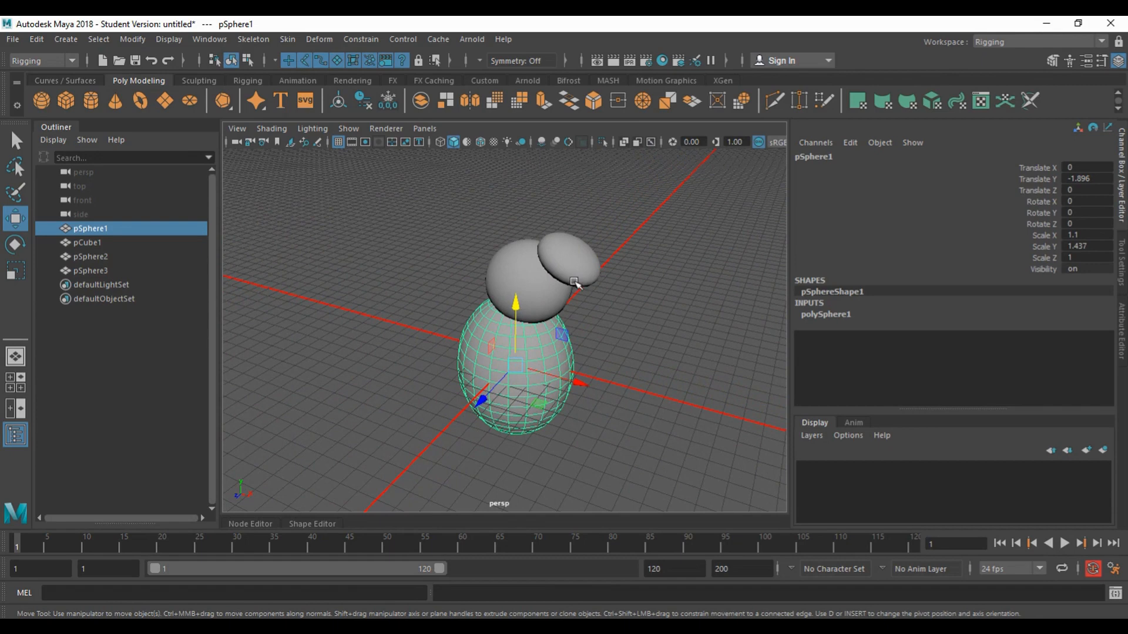
- Create a new polygon sphere and move it in front of the head, to X 18.298 and Y 23.416
{"action": "left_click_drag", "start_coordinate": [555, 269], "coordinate": [496, 273], "text": "alt"}
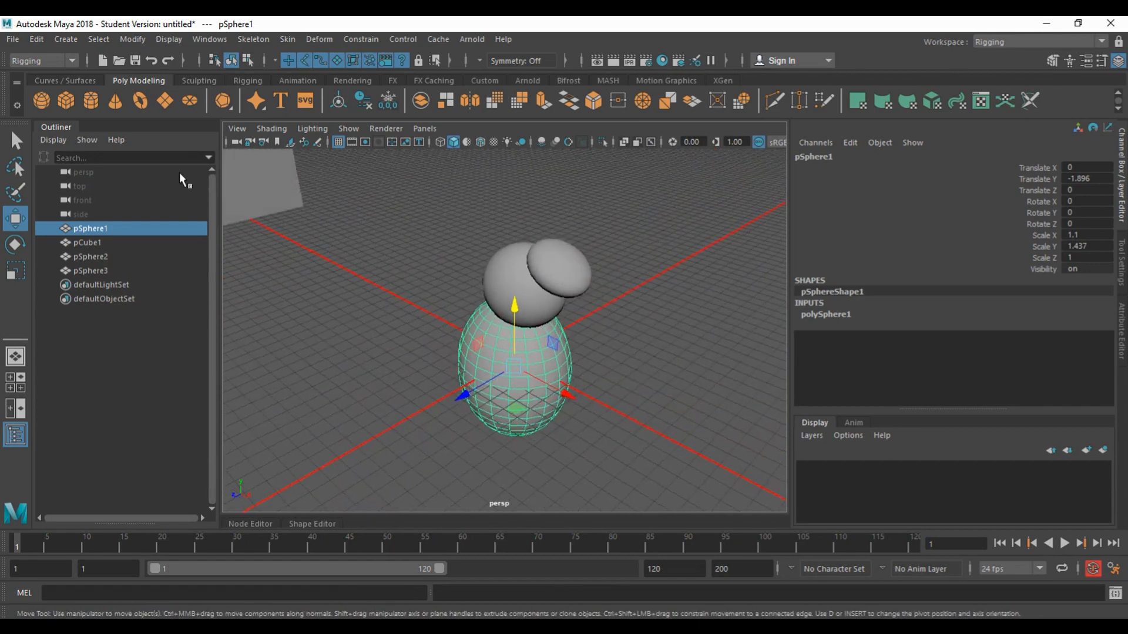
{"action": "left_click", "coordinate": [43, 99]}
{"action": "left_click_drag", "start_coordinate": [513, 298], "coordinate": [517, 176]}
{"action": "left_click_drag", "start_coordinate": [574, 259], "coordinate": [672, 302]}
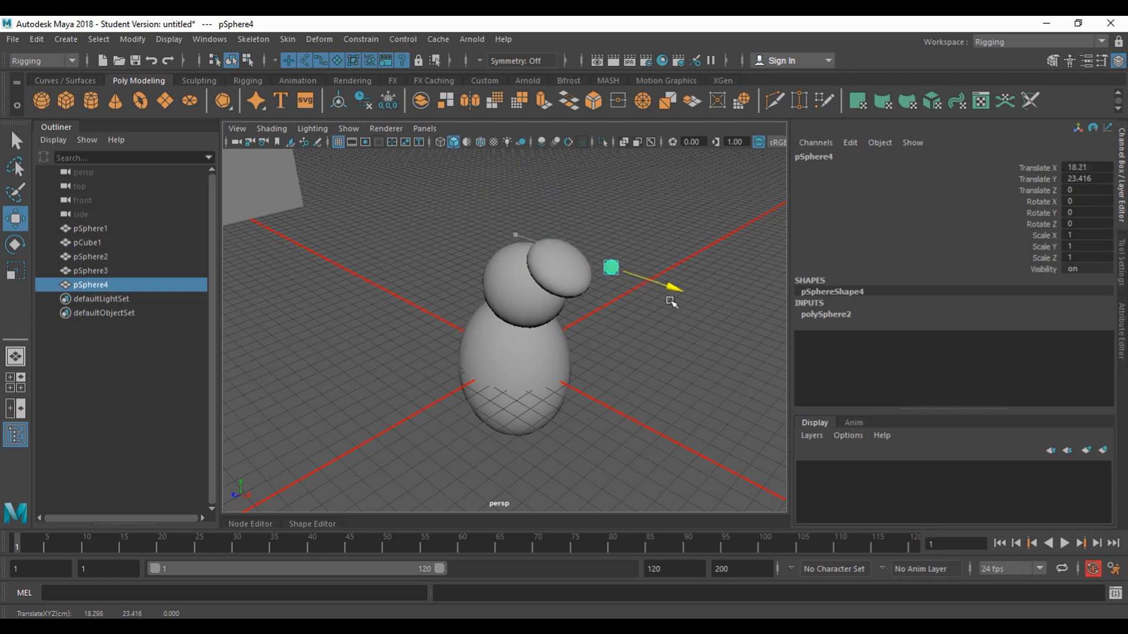
- Check the flying bumblebee reference image in the browser, and examine the head area of the model up close
{"action": "left_click", "coordinate": [489, 627]}
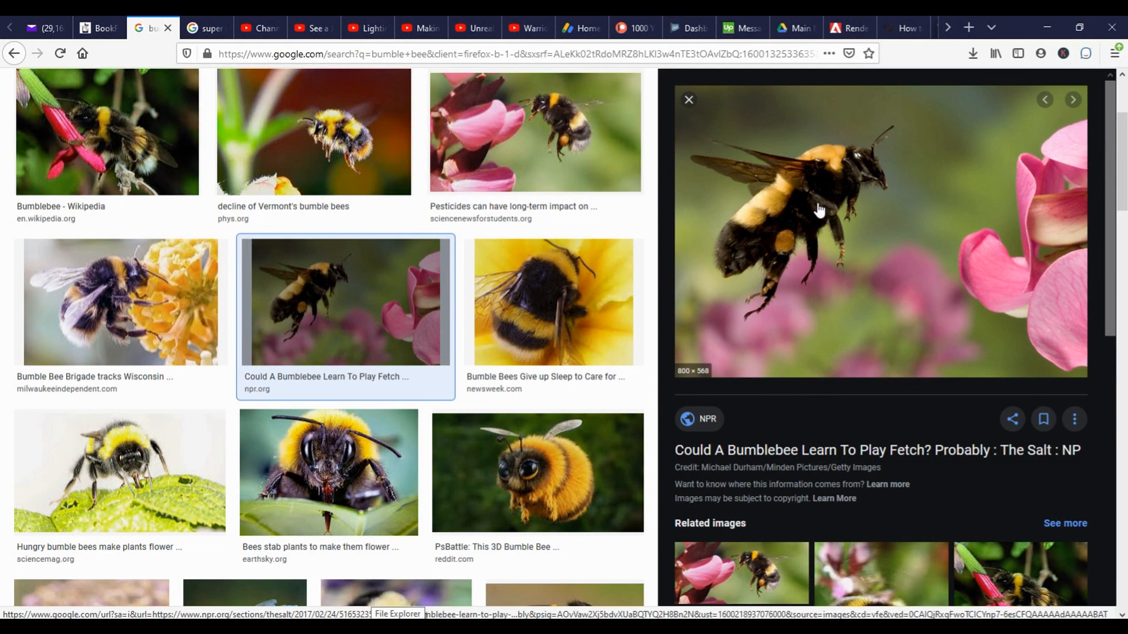
{"action": "left_click", "coordinate": [612, 442]}
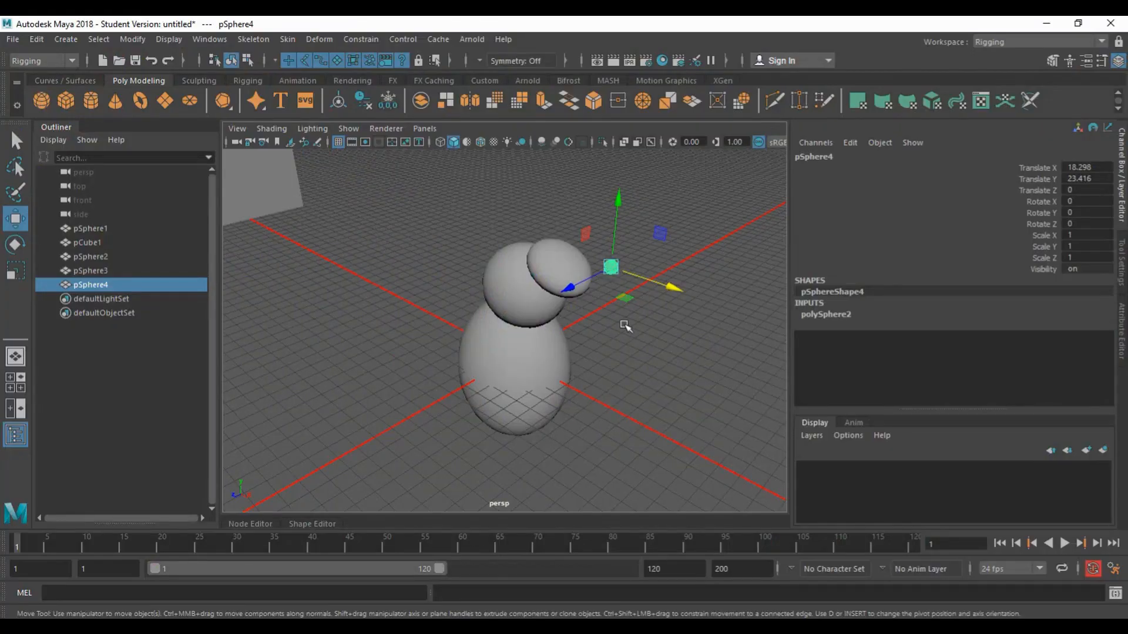
{"action": "scroll", "coordinate": [624, 323], "scroll_direction": "up", "scroll_amount": 5}
{"action": "scroll", "coordinate": [634, 335], "scroll_direction": "down", "scroll_amount": 3}
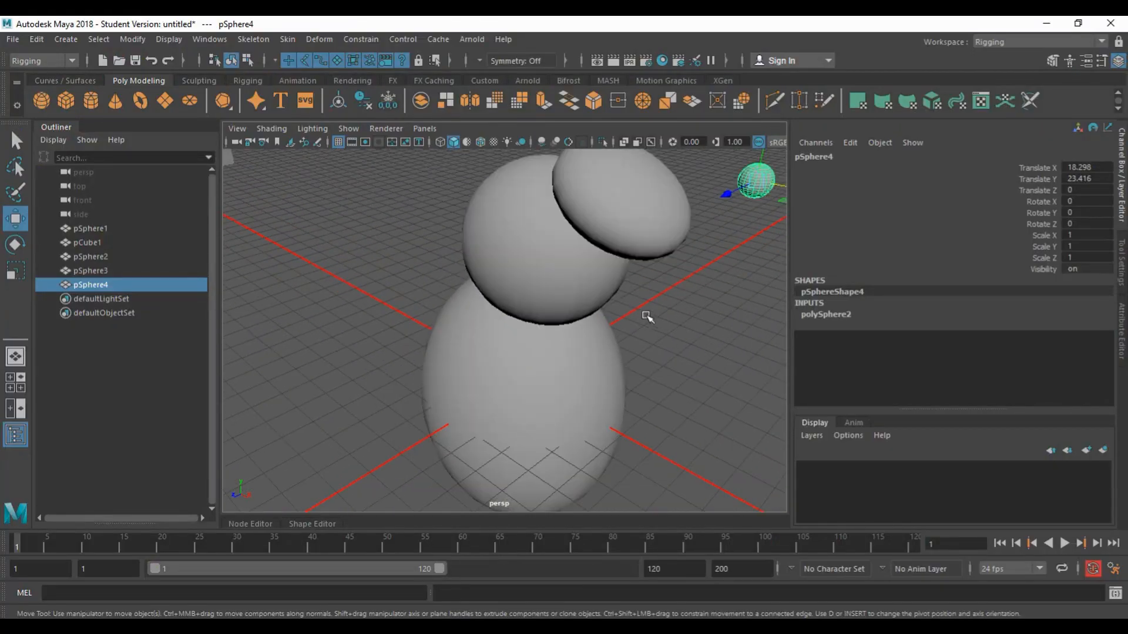
{"action": "scroll", "coordinate": [561, 383], "scroll_direction": "down", "scroll_amount": 4}
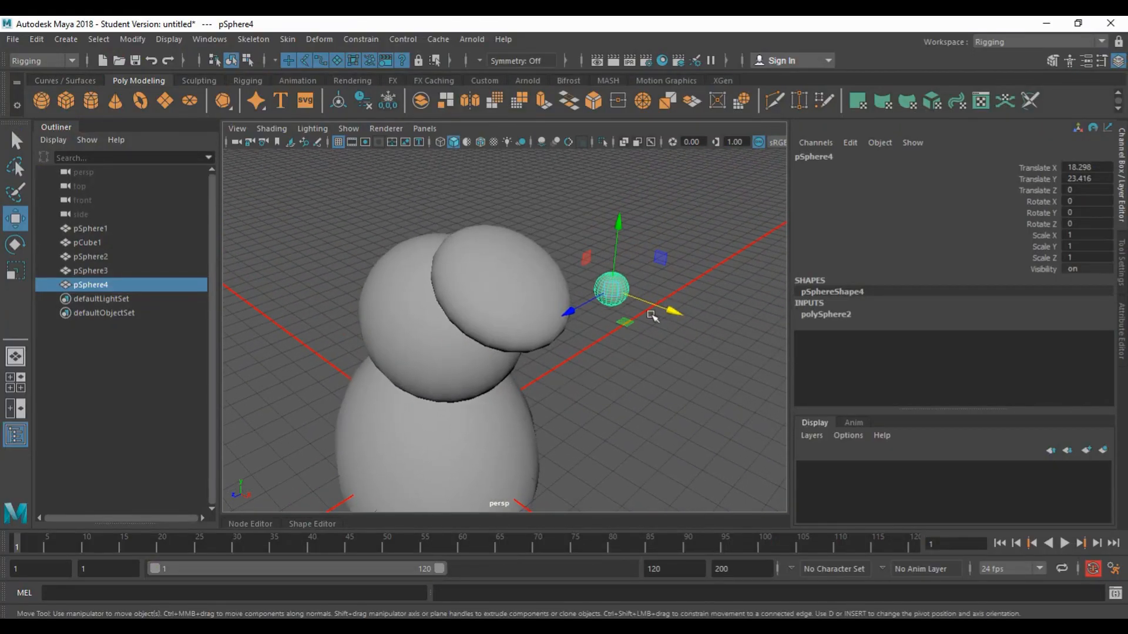
- Delete the large cube behind the bee in the side view
{"action": "key", "text": "space"}
{"action": "key", "text": "space"}
{"action": "scroll", "coordinate": [650, 379], "scroll_direction": "down", "scroll_amount": 5}
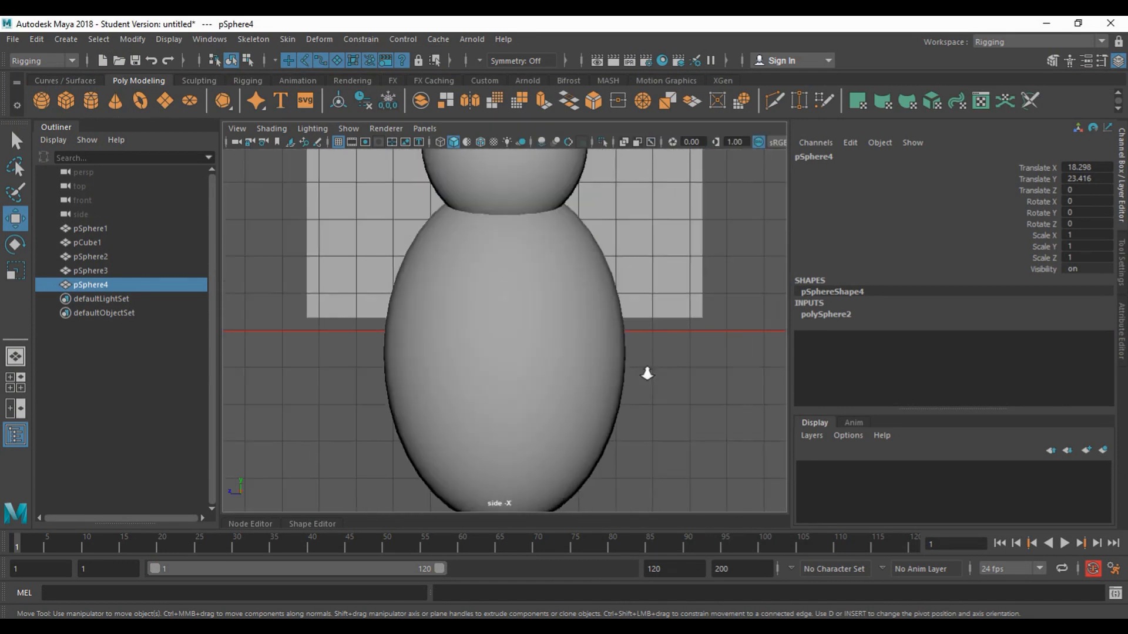
{"action": "middle_click_drag", "start_coordinate": [589, 230], "coordinate": [607, 321], "text": "alt"}
{"action": "left_click", "coordinate": [457, 276]}
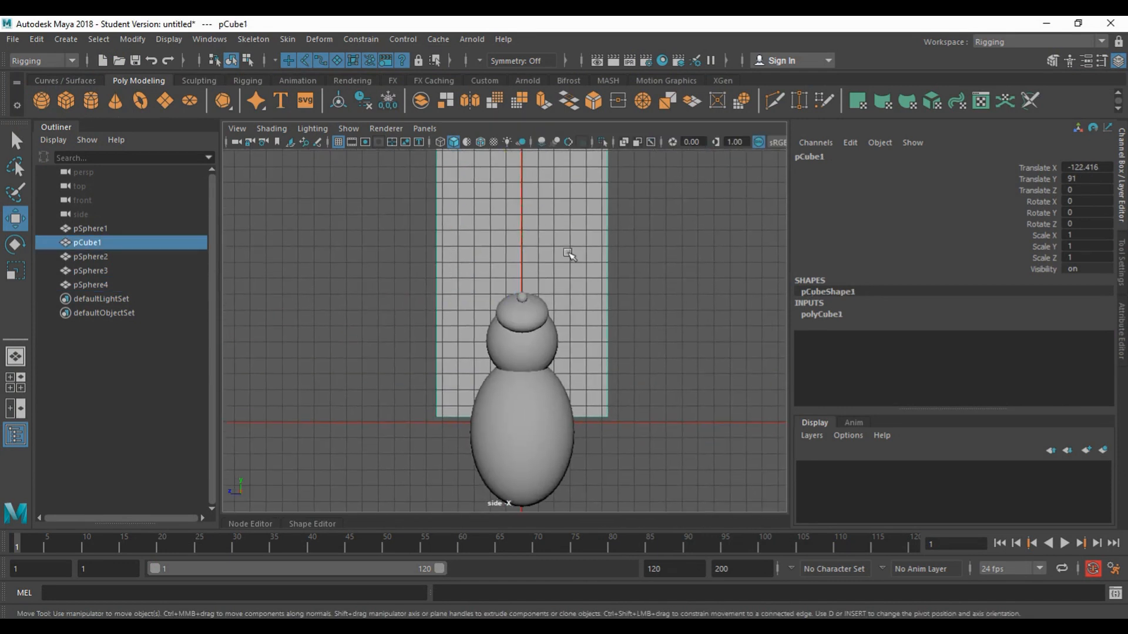
{"action": "key", "text": "Delete"}
{"action": "scroll", "coordinate": [607, 344], "scroll_direction": "up", "scroll_amount": 6}
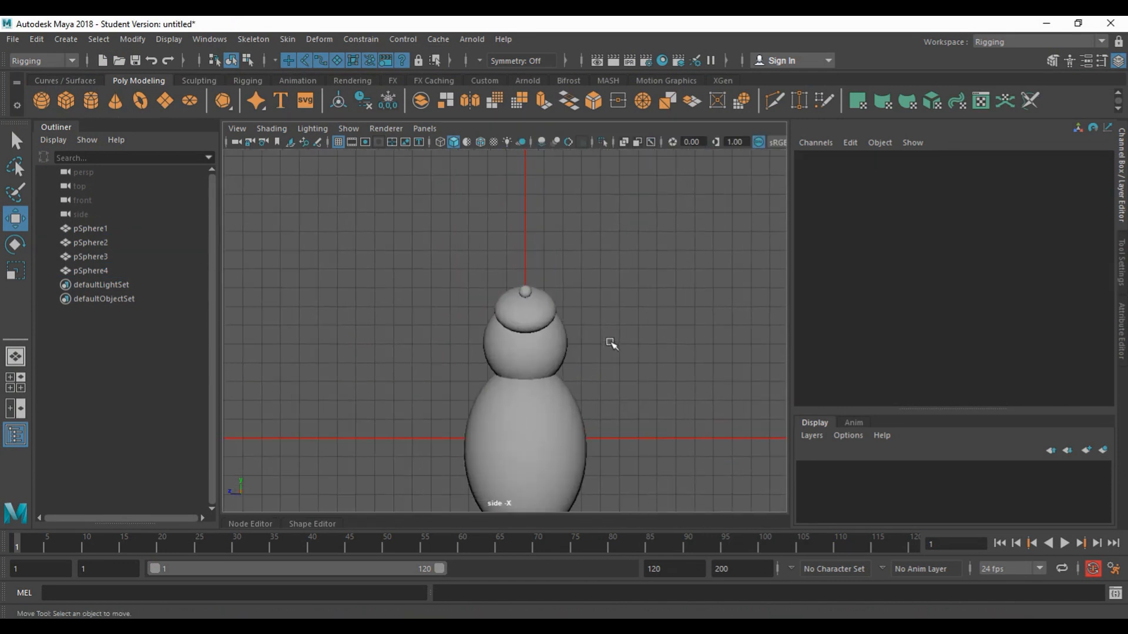
- Move the small sphere to Y 21.807 and Z 3.26, enlarge it uniformly to scale 1.953, and show it in the front view
{"action": "left_click", "coordinate": [551, 229]}
{"action": "left_click_drag", "start_coordinate": [558, 166], "coordinate": [558, 192]}
{"action": "left_click_drag", "start_coordinate": [524, 261], "coordinate": [539, 212]}
{"action": "key", "text": "r"}
{"action": "left_click_drag", "start_coordinate": [502, 247], "coordinate": [499, 253]}
{"action": "key", "text": "space"}
{"action": "key", "text": "space"}
{"action": "scroll", "coordinate": [509, 373], "scroll_direction": "up", "scroll_amount": 5}
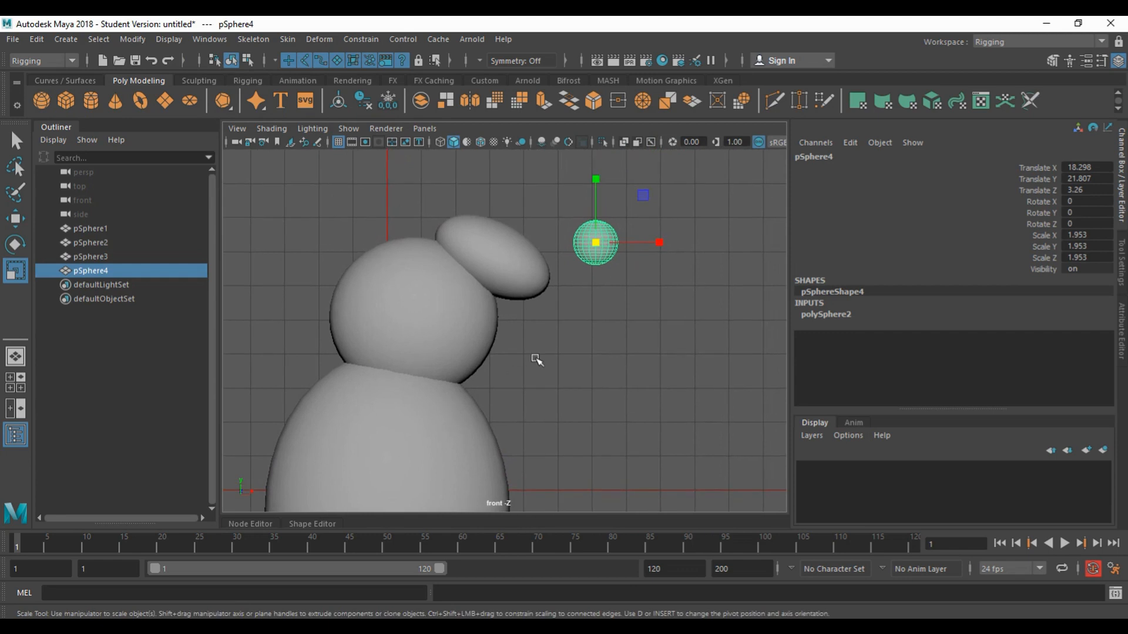
- Move the small eye sphere into the side of the head, to X 10.371 and Z 2.431
{"action": "key", "text": "w"}
{"action": "left_click_drag", "start_coordinate": [659, 251], "coordinate": [573, 248]}
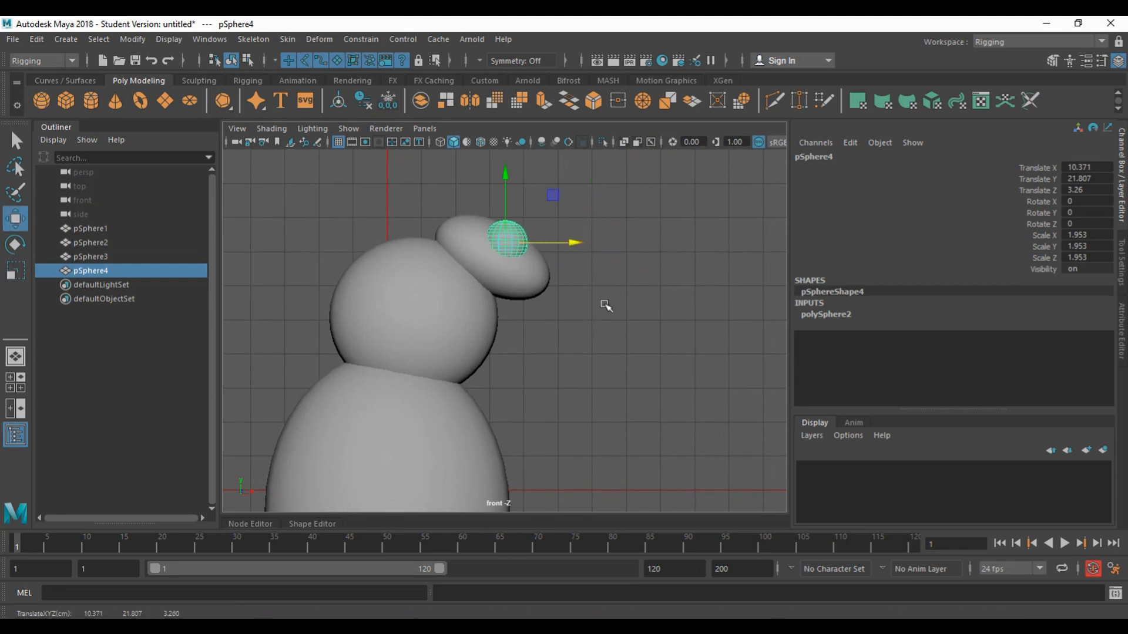
{"action": "key", "text": "space"}
{"action": "key", "text": "space"}
{"action": "left_click_drag", "start_coordinate": [571, 335], "coordinate": [504, 305], "text": "alt"}
{"action": "left_click_drag", "start_coordinate": [365, 314], "coordinate": [438, 334]}
{"action": "scroll", "coordinate": [467, 341], "scroll_direction": "up", "scroll_amount": 2}
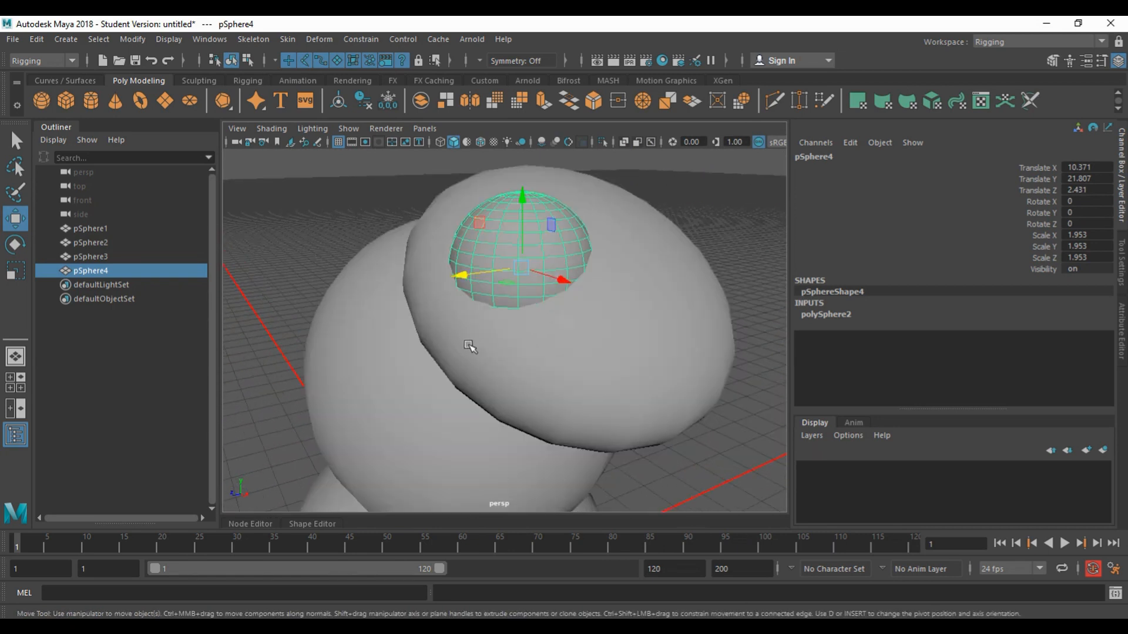
- Rotate the eye sphere about Z to -64.415 so its pole points outward from the head
{"action": "left_click_drag", "start_coordinate": [522, 260], "coordinate": [568, 284], "text": "alt"}
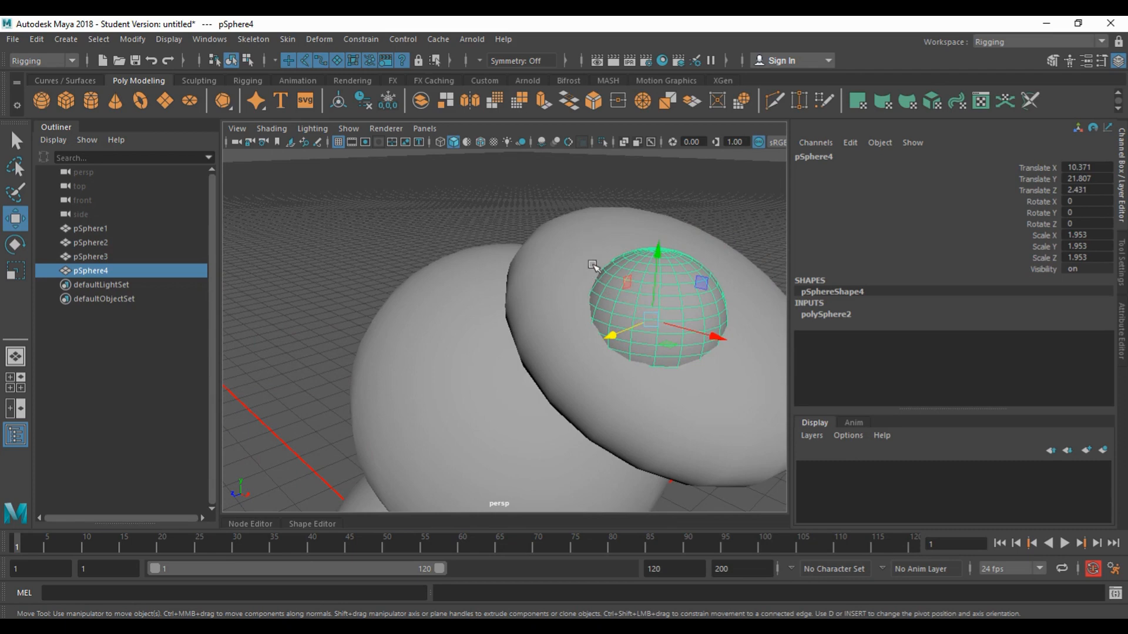
{"action": "left_click_drag", "start_coordinate": [744, 317], "coordinate": [706, 280], "text": "alt"}
{"action": "left_click_drag", "start_coordinate": [643, 251], "coordinate": [642, 269], "text": "alt"}
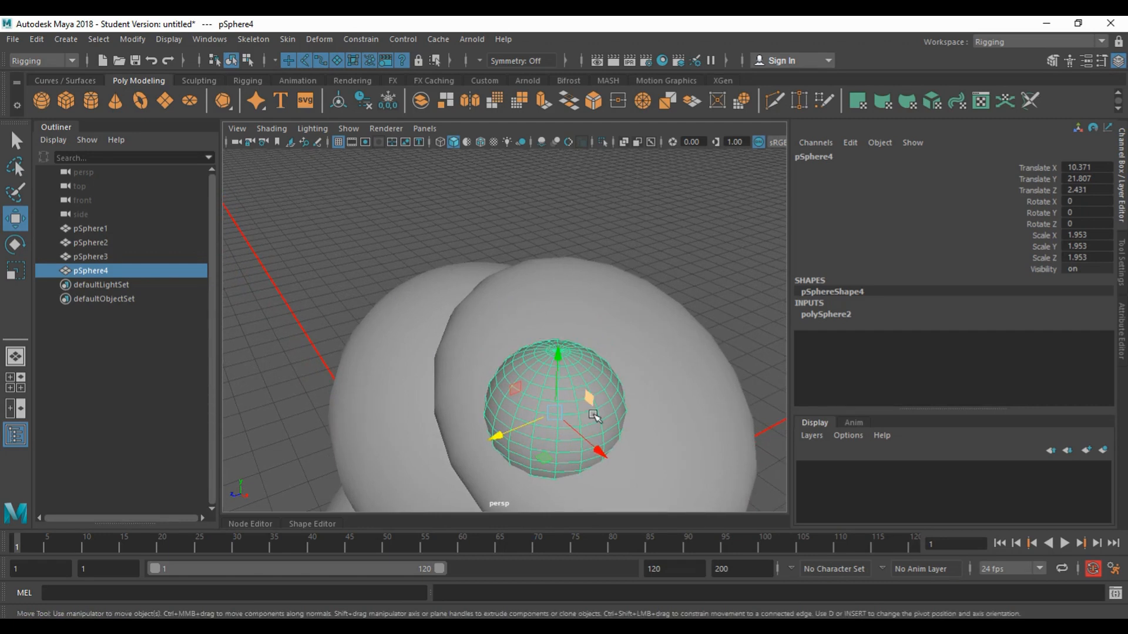
{"action": "left_click_drag", "start_coordinate": [571, 379], "coordinate": [624, 378], "text": "alt"}
{"action": "key", "text": "e"}
{"action": "left_click_drag", "start_coordinate": [567, 308], "coordinate": [567, 384]}
{"action": "mouse_move", "coordinate": [572, 322]}
{"action": "left_mouse_down"}
{"action": "mouse_move", "coordinate": [573, 340]}
{"action": "mouse_move", "coordinate": [561, 341]}
{"action": "mouse_move", "coordinate": [570, 335]}
{"action": "left_mouse_up"}
{"action": "left_click_drag", "start_coordinate": [379, 319], "coordinate": [380, 306]}
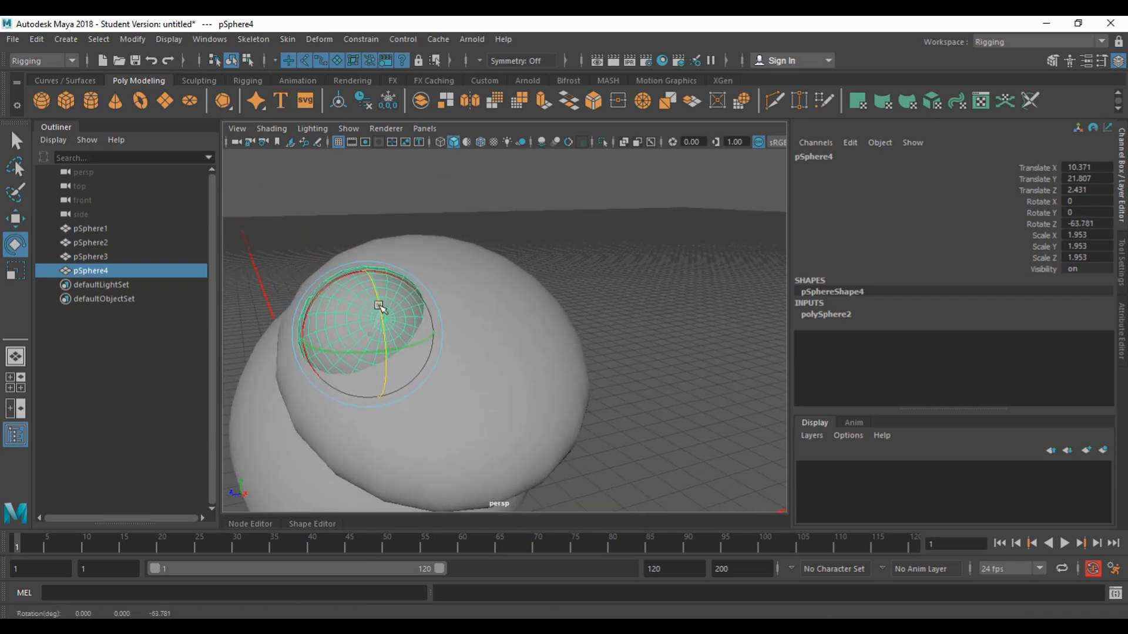
{"action": "left_click_drag", "start_coordinate": [480, 322], "coordinate": [584, 385], "text": "alt"}
- Duplicate the eye sphere and enlarge the copy uniformly to scale 2.156
{"action": "key", "text": "w"}
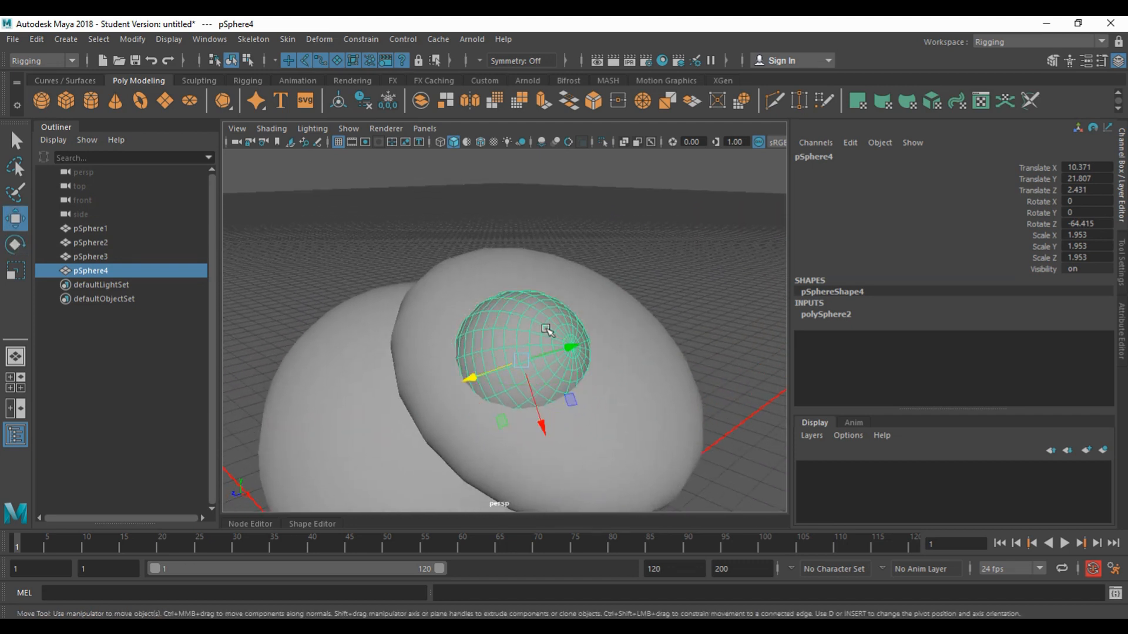
{"action": "key", "text": "ctrl+d"}
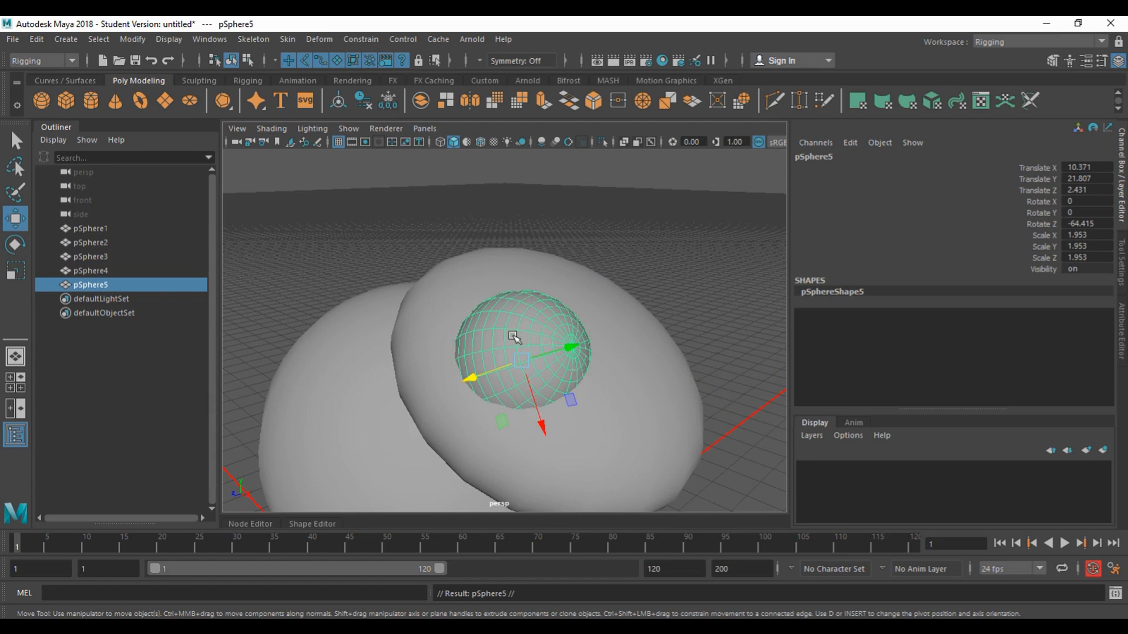
{"action": "key", "text": "r"}
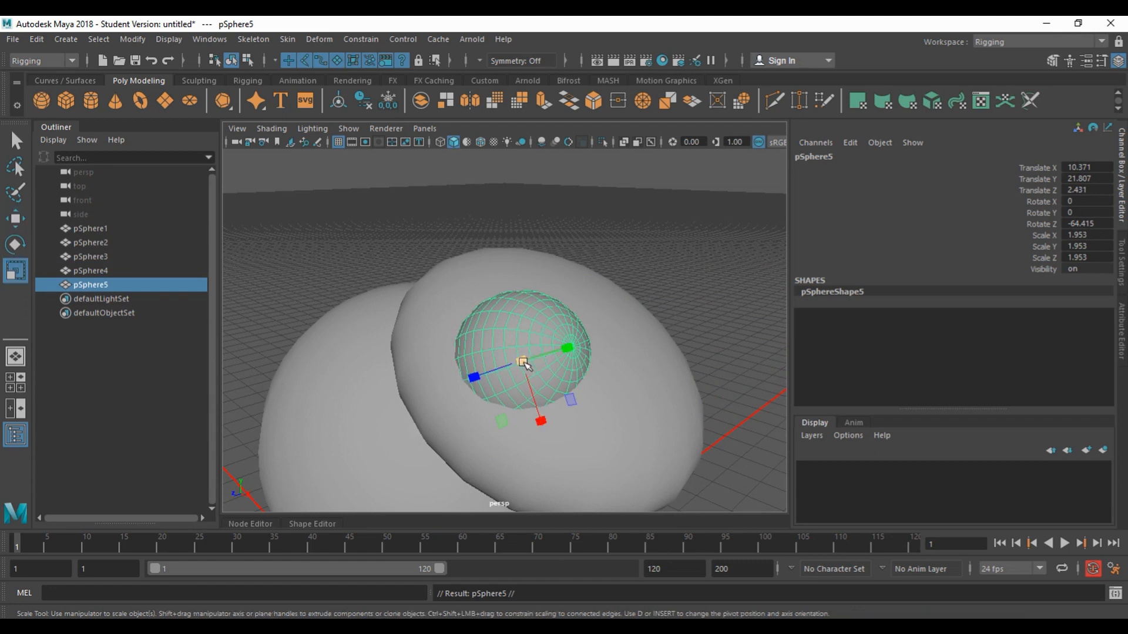
{"action": "left_click_drag", "start_coordinate": [520, 364], "coordinate": [534, 336]}
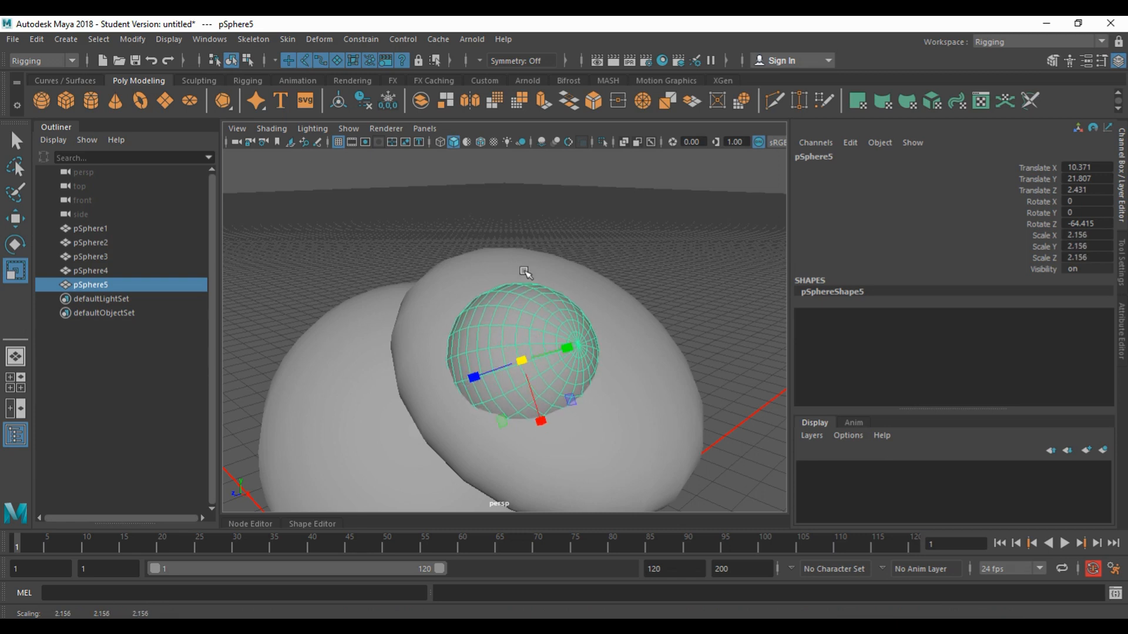
{"action": "mouse_move", "coordinate": [624, 350]}
{"action": "left_mouse_down", "text": "alt"}
{"action": "mouse_move", "coordinate": [675, 335]}
{"action": "mouse_move", "coordinate": [633, 351]}
{"action": "left_mouse_up", "text": "alt"}
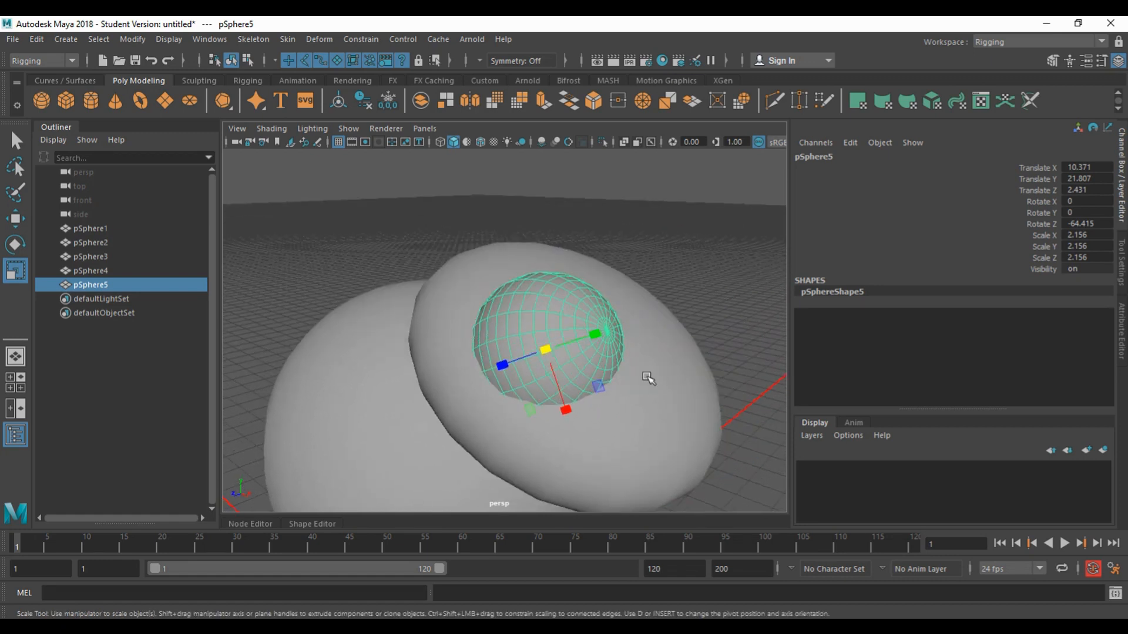
- Select the face rings on the outer half of the enlarged copy, from its middle to the ring beside the pole
{"action": "right_click_drag", "start_coordinate": [552, 285], "coordinate": [553, 273]}
{"action": "left_click_drag", "start_coordinate": [615, 383], "coordinate": [584, 335], "text": "alt"}
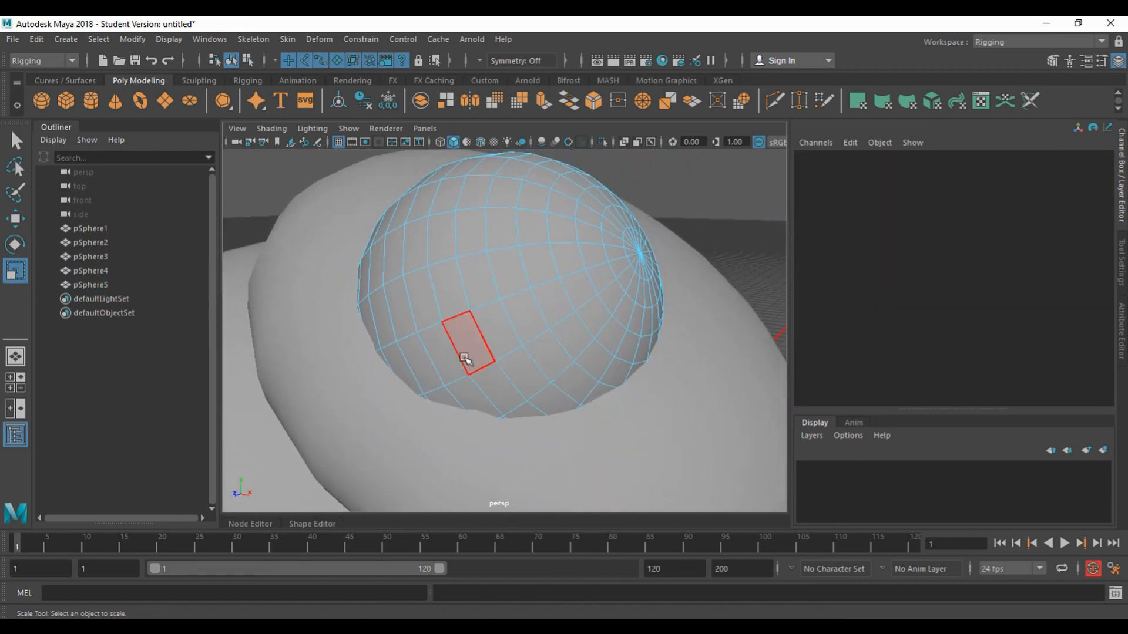
{"action": "left_click", "coordinate": [456, 307]}
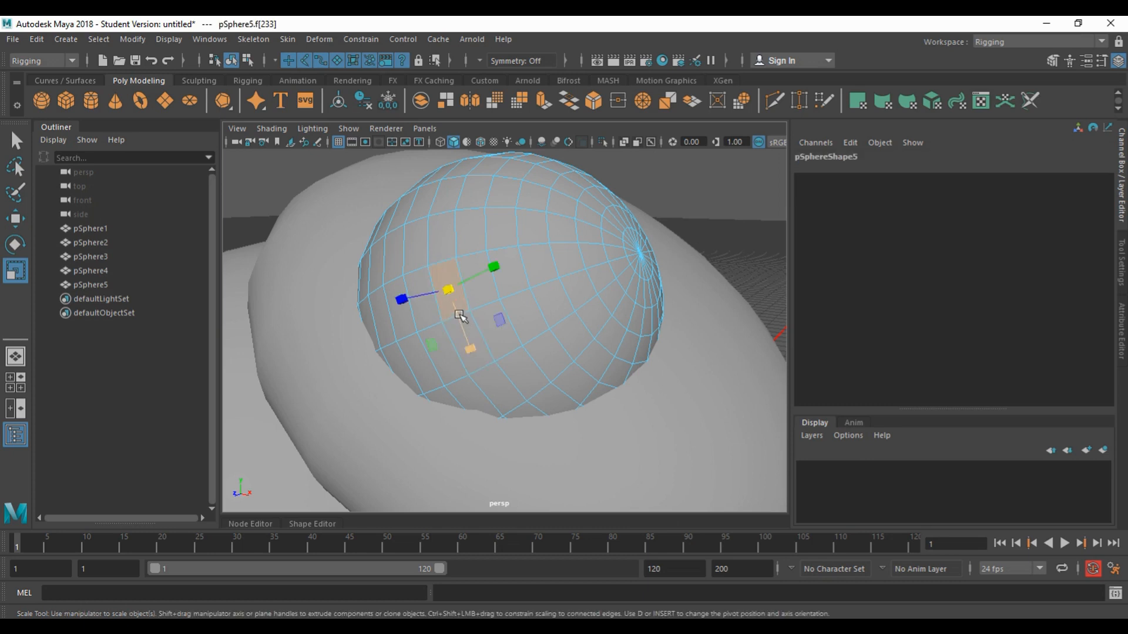
{"action": "key", "text": "q"}
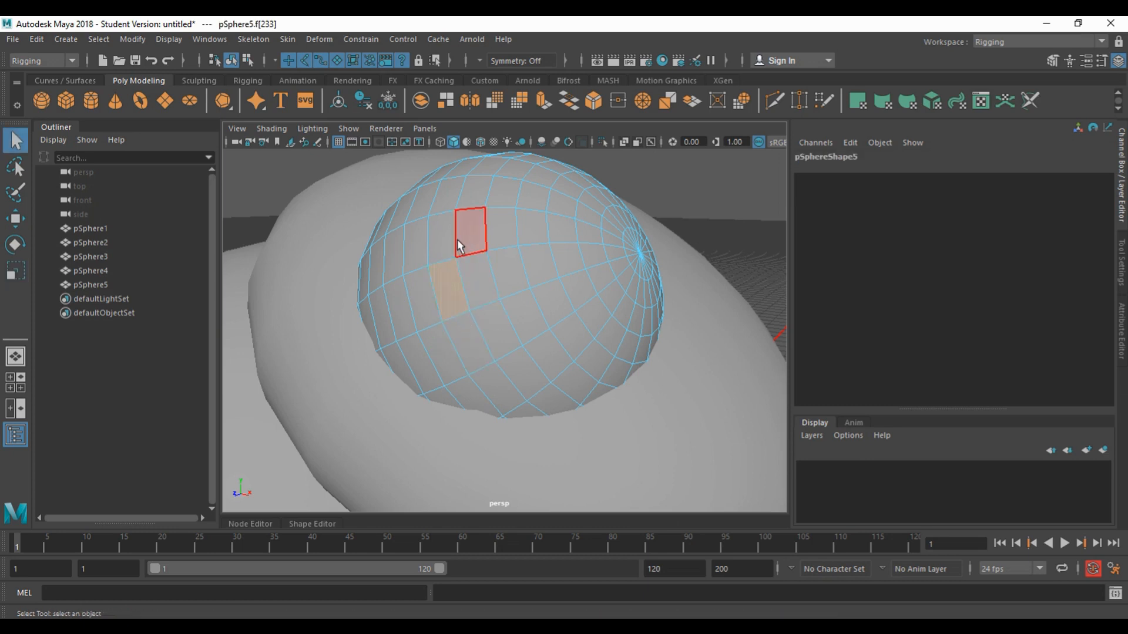
{"action": "double_click", "coordinate": [443, 248], "text": "shift"}
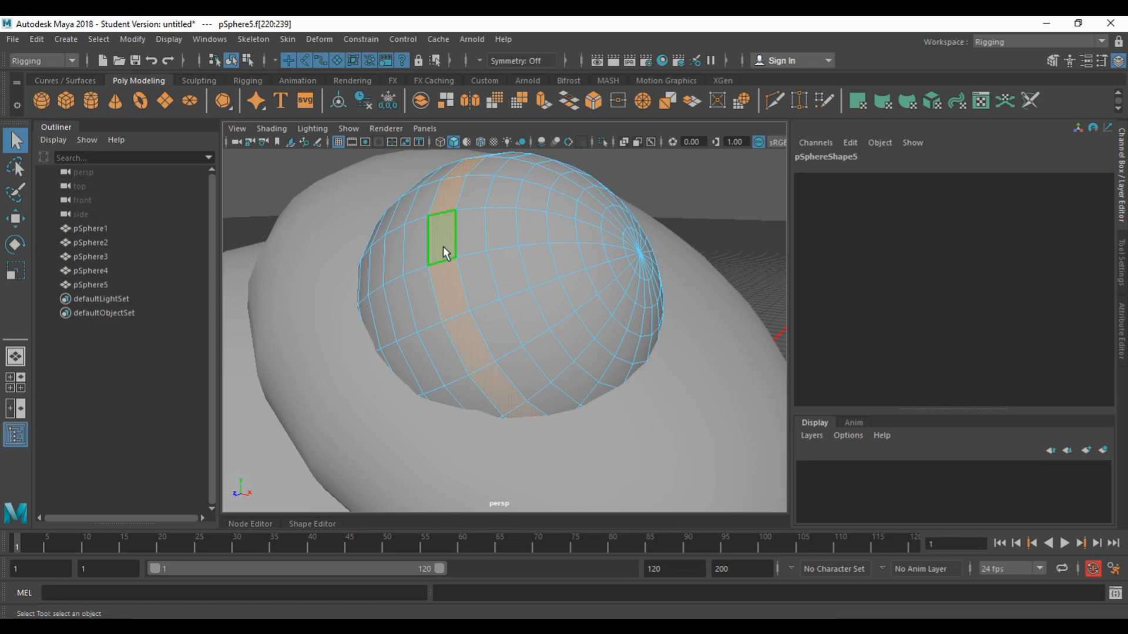
{"action": "double_click", "coordinate": [501, 331], "text": "shift"}
{"action": "double_click", "coordinate": [518, 324], "text": "shift"}
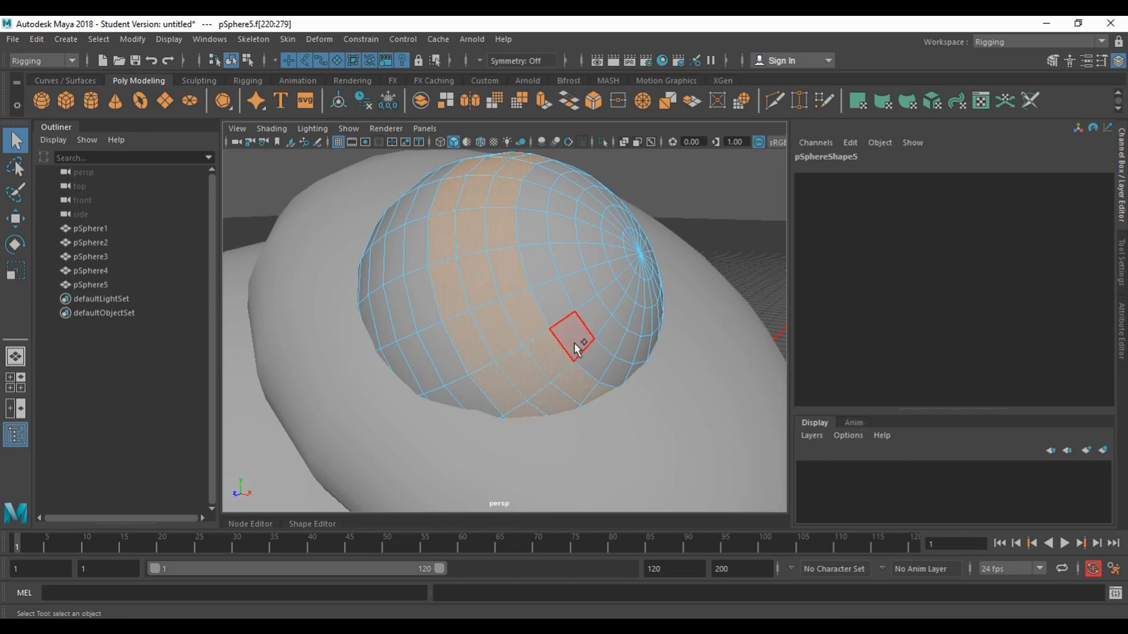
{"action": "double_click", "coordinate": [557, 311], "text": "shift"}
{"action": "double_click", "coordinate": [573, 292], "text": "shift"}
{"action": "double_click", "coordinate": [596, 282], "text": "shift"}
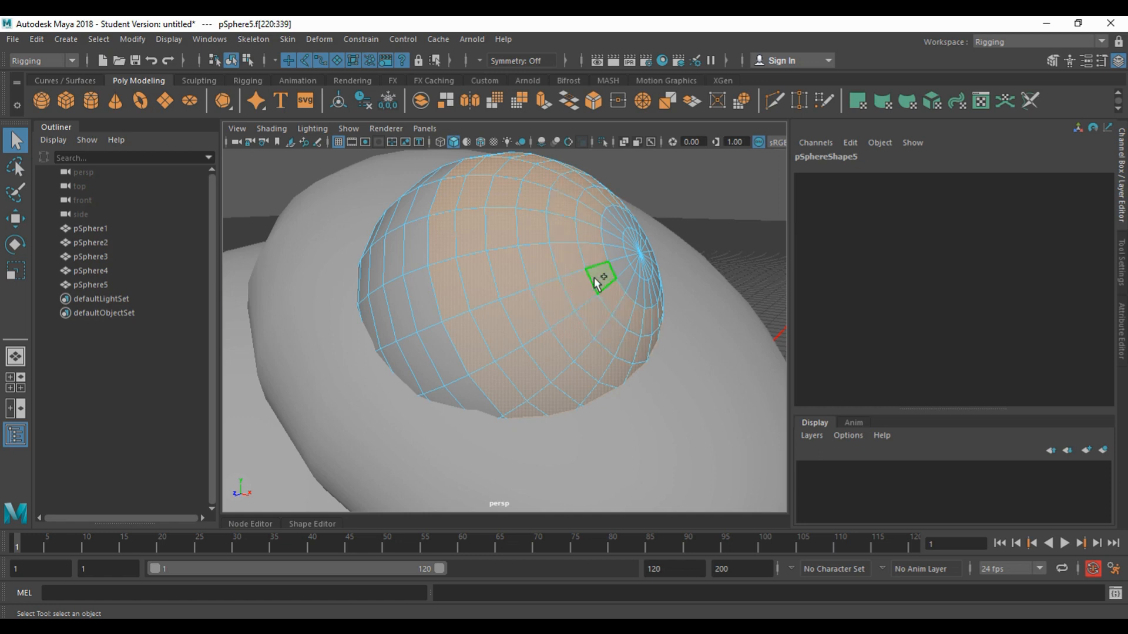
{"action": "double_click", "coordinate": [620, 277], "text": "shift"}
- Add the pole faces to the selection and flatten the selected faces along Y to scale 0, forming an eyelid shell
{"action": "scroll", "coordinate": [654, 327], "scroll_direction": "up", "scroll_amount": 3}
{"action": "scroll", "coordinate": [651, 324], "scroll_direction": "down", "scroll_amount": 3}
{"action": "left_click_drag", "start_coordinate": [620, 329], "coordinate": [579, 324], "text": "alt"}
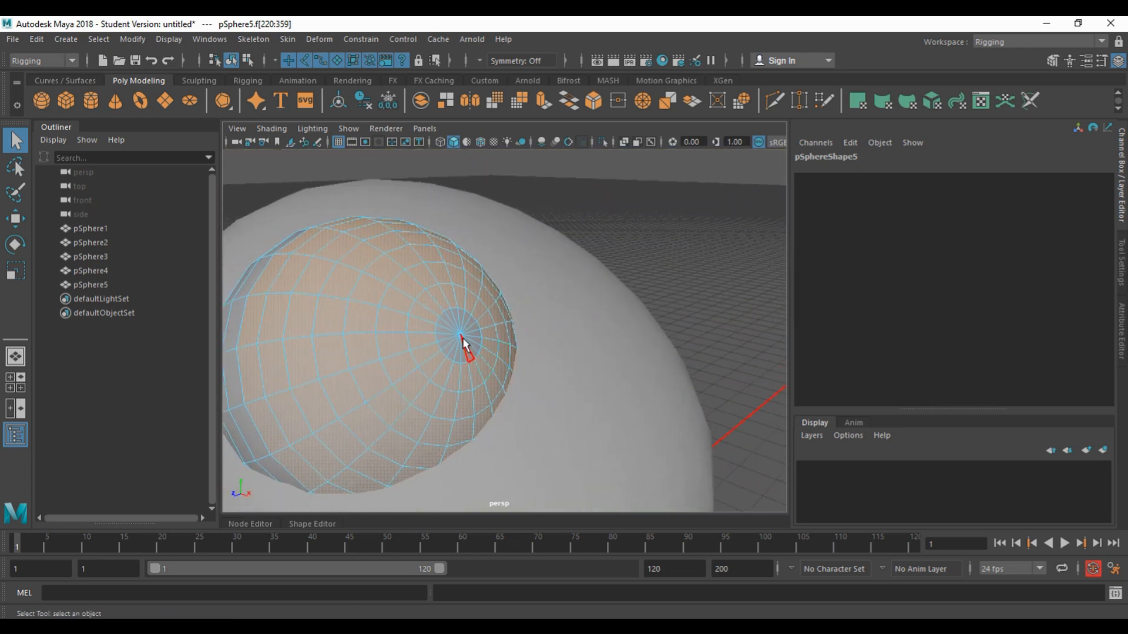
{"action": "scroll", "coordinate": [464, 359], "scroll_direction": "up", "scroll_amount": 3}
{"action": "middle_click_drag", "start_coordinate": [421, 416], "coordinate": [479, 369], "text": "alt"}
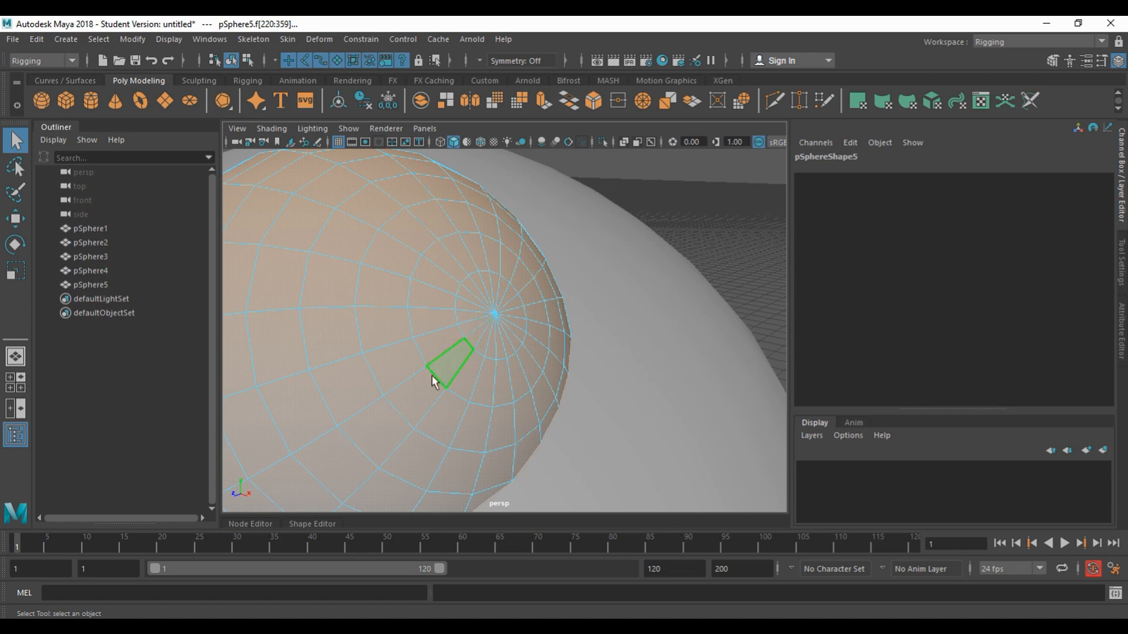
{"action": "scroll", "coordinate": [432, 377], "scroll_direction": "down", "scroll_amount": 5}
{"action": "left_click_drag", "start_coordinate": [446, 376], "coordinate": [516, 361], "text": "alt"}
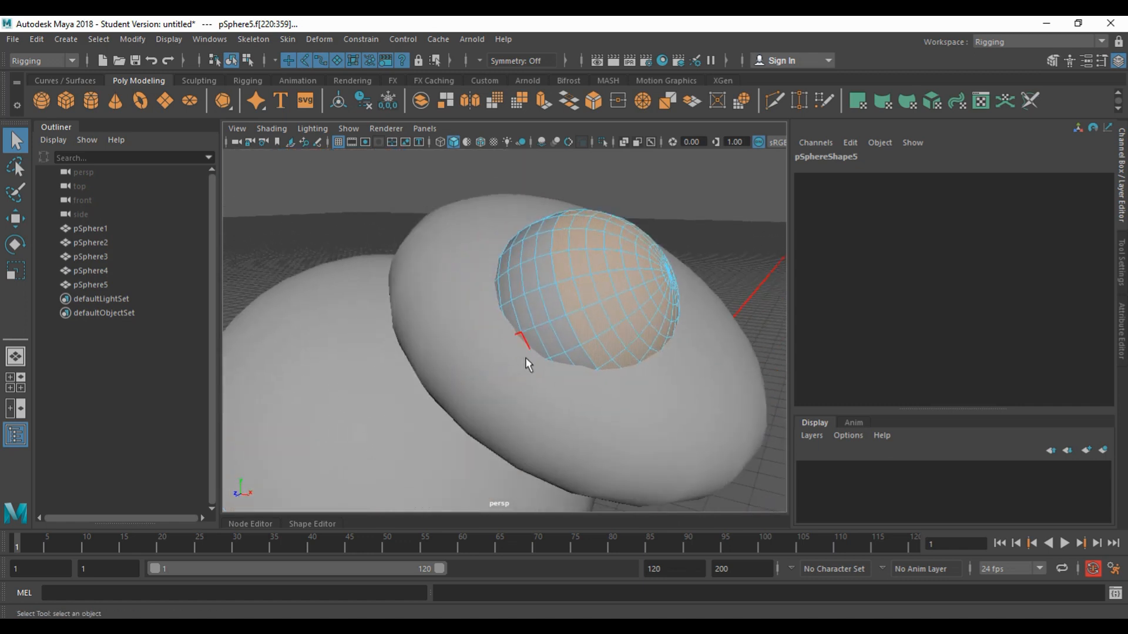
{"action": "key", "text": "r"}
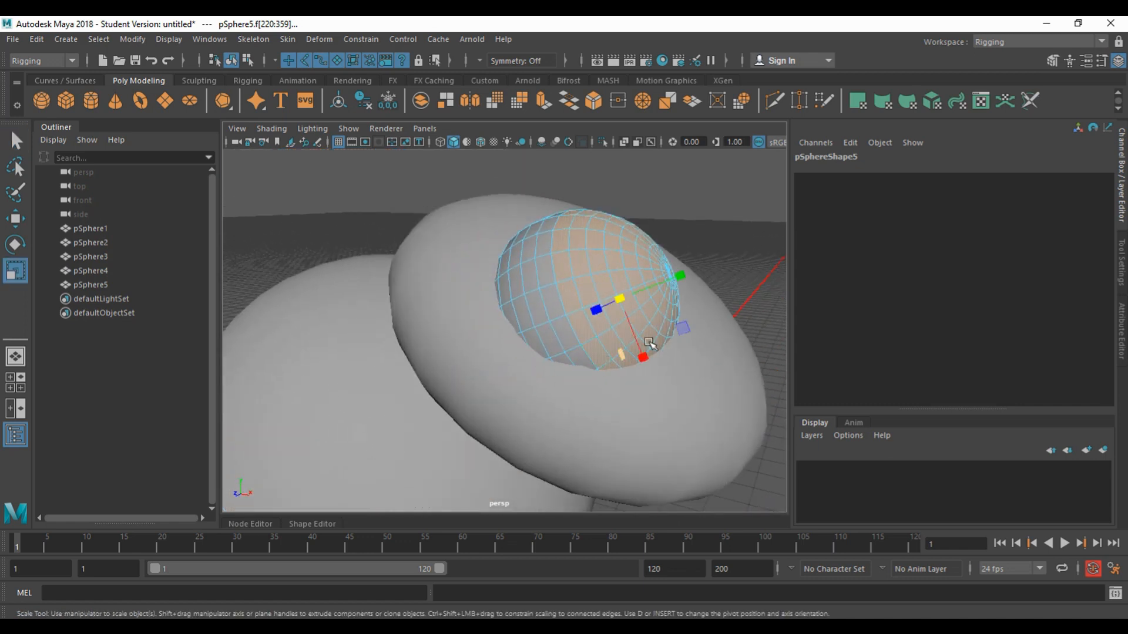
{"action": "left_click_drag", "start_coordinate": [680, 276], "coordinate": [620, 297]}
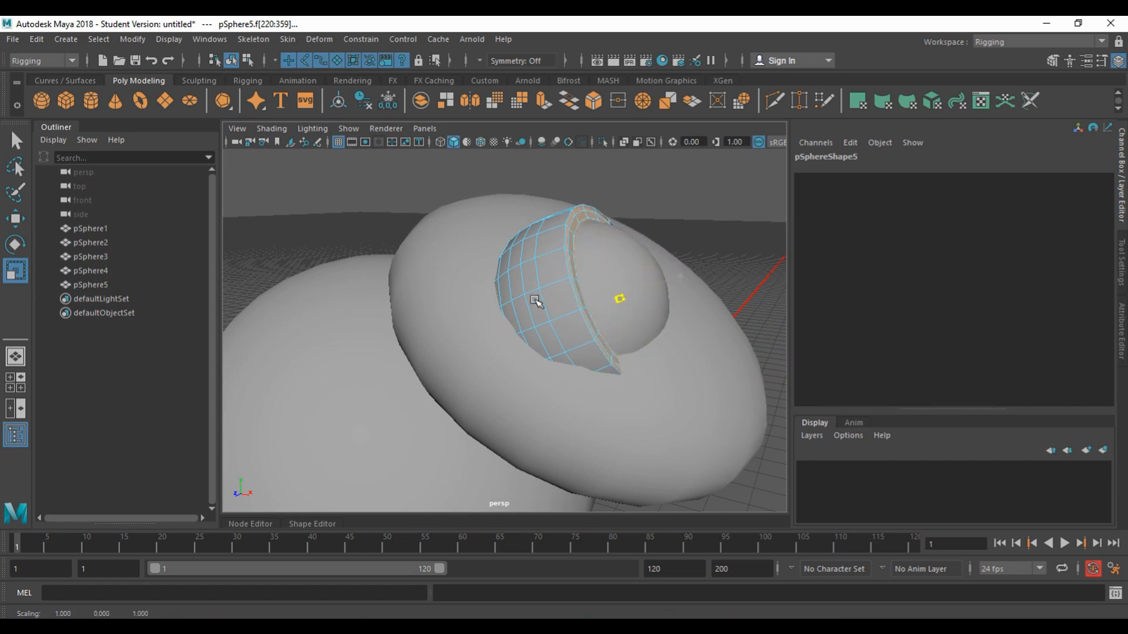
- Return the eyelid shell to object mode and scale it down uniformly to 2.028
{"action": "mouse_move", "coordinate": [622, 349]}
{"action": "left_mouse_down", "text": "alt"}
{"action": "mouse_move", "coordinate": [635, 335]}
{"action": "mouse_move", "coordinate": [599, 347]}
{"action": "mouse_move", "coordinate": [646, 346]}
{"action": "mouse_move", "coordinate": [644, 365]}
{"action": "mouse_move", "coordinate": [658, 364]}
{"action": "mouse_move", "coordinate": [637, 360]}
{"action": "left_mouse_up", "text": "alt"}
{"action": "scroll", "coordinate": [629, 336], "scroll_direction": "down", "scroll_amount": 2}
{"action": "scroll", "coordinate": [629, 337], "scroll_direction": "up", "scroll_amount": 3}
{"action": "right_click_drag", "start_coordinate": [379, 229], "coordinate": [420, 209]}
{"action": "left_click_drag", "start_coordinate": [494, 367], "coordinate": [476, 368]}
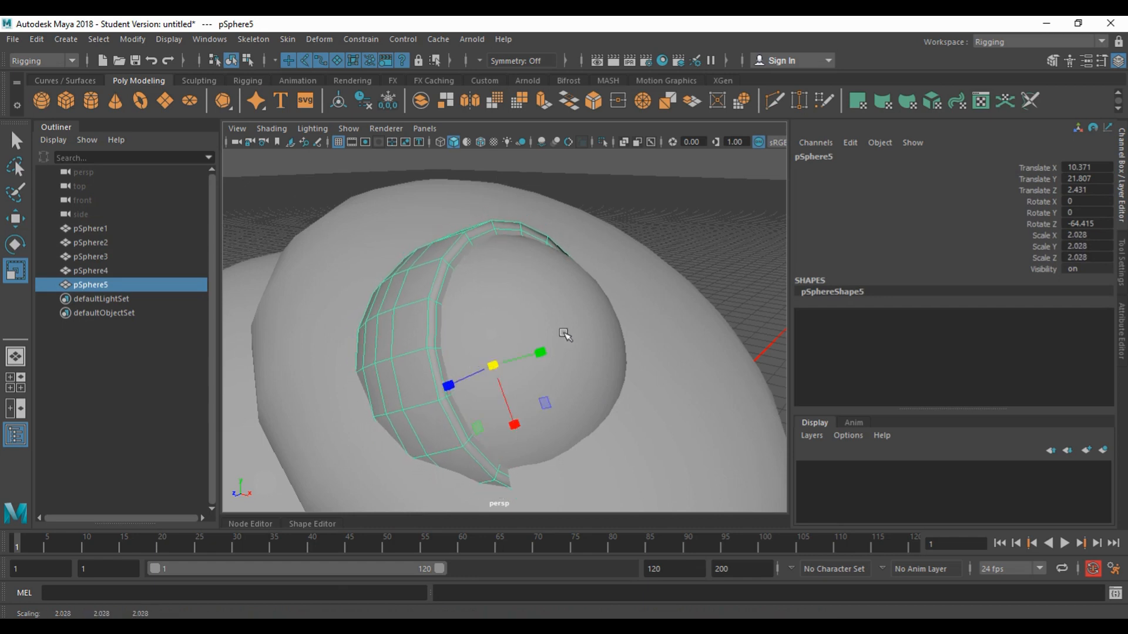
- Select the eye and eyelid together and rotate them to X 6.343, Y -3.605 and Z -60.503
{"action": "left_click_drag", "start_coordinate": [652, 342], "coordinate": [521, 338], "text": "alt"}
{"action": "left_click_drag", "start_coordinate": [415, 338], "coordinate": [586, 338], "text": "alt"}
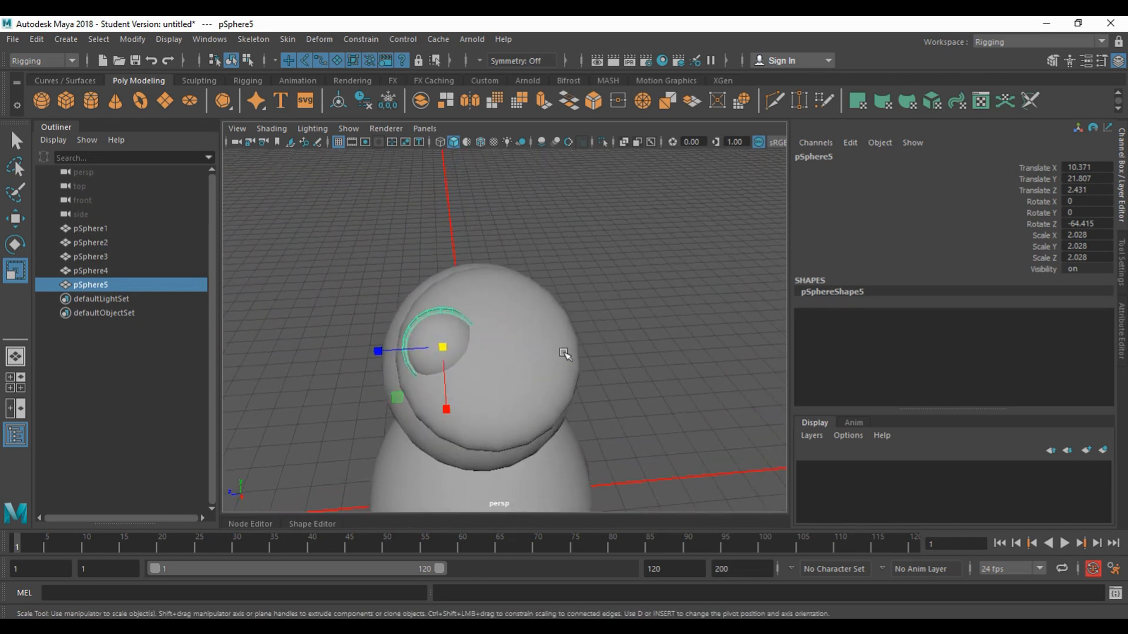
{"action": "scroll", "coordinate": [566, 355], "scroll_direction": "up", "scroll_amount": 3}
{"action": "middle_click_drag", "start_coordinate": [507, 356], "coordinate": [537, 333], "text": "alt"}
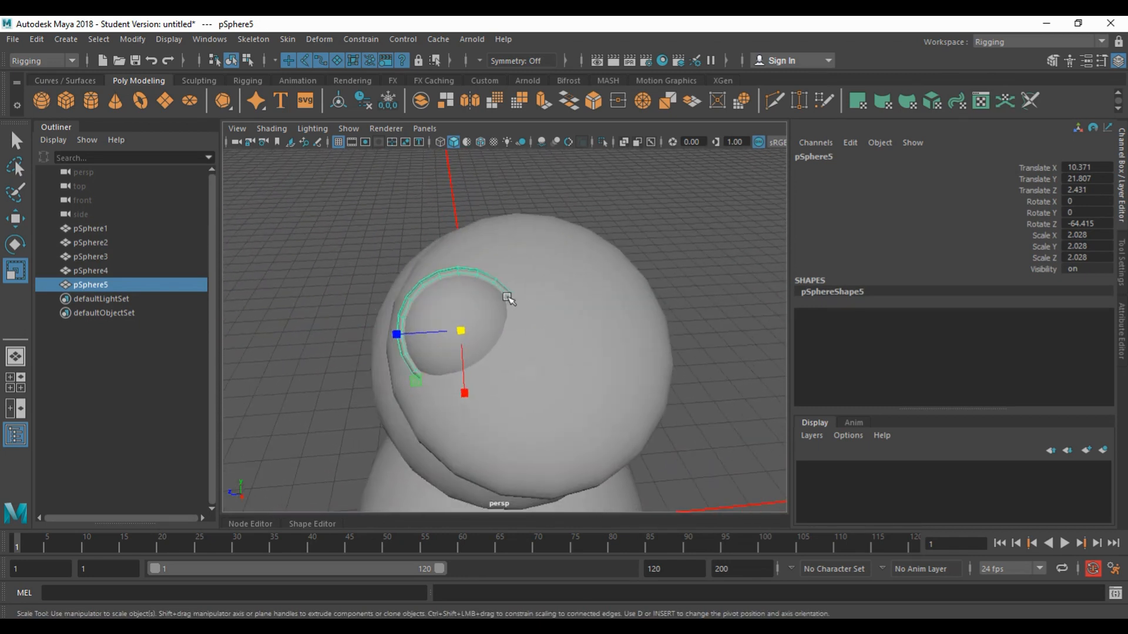
{"action": "left_click", "coordinate": [470, 294], "text": "shift"}
{"action": "key", "text": "e"}
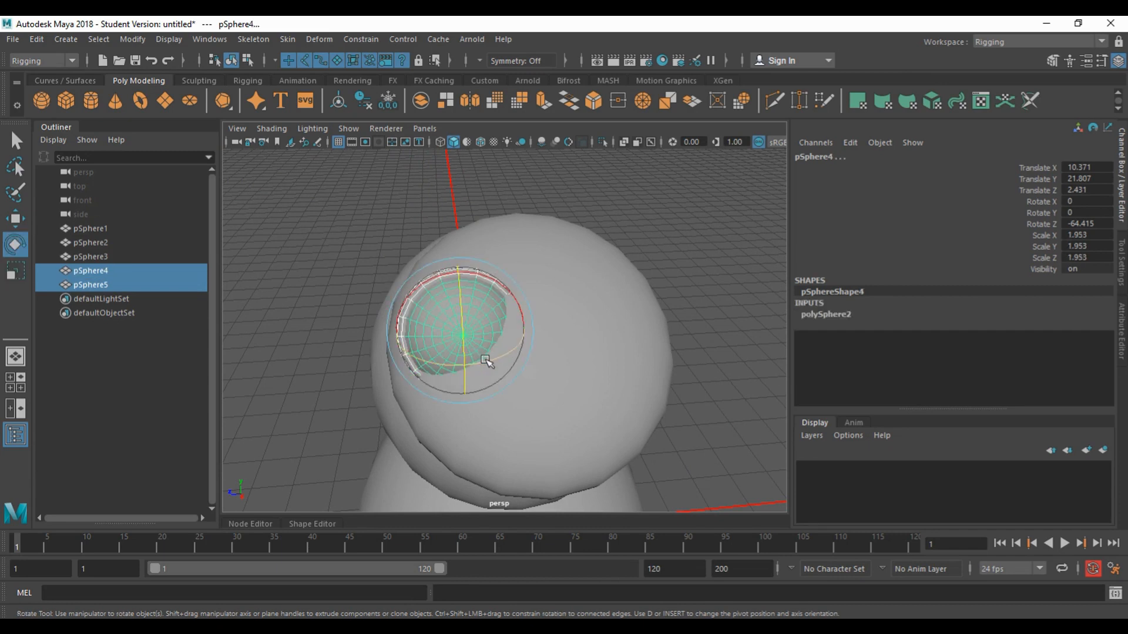
{"action": "left_click_drag", "start_coordinate": [465, 340], "coordinate": [650, 356]}
- Check the eye placement on the 3D bumble bee reference image in the browser, and return to Maya
{"action": "mouse_move", "coordinate": [361, 614]}
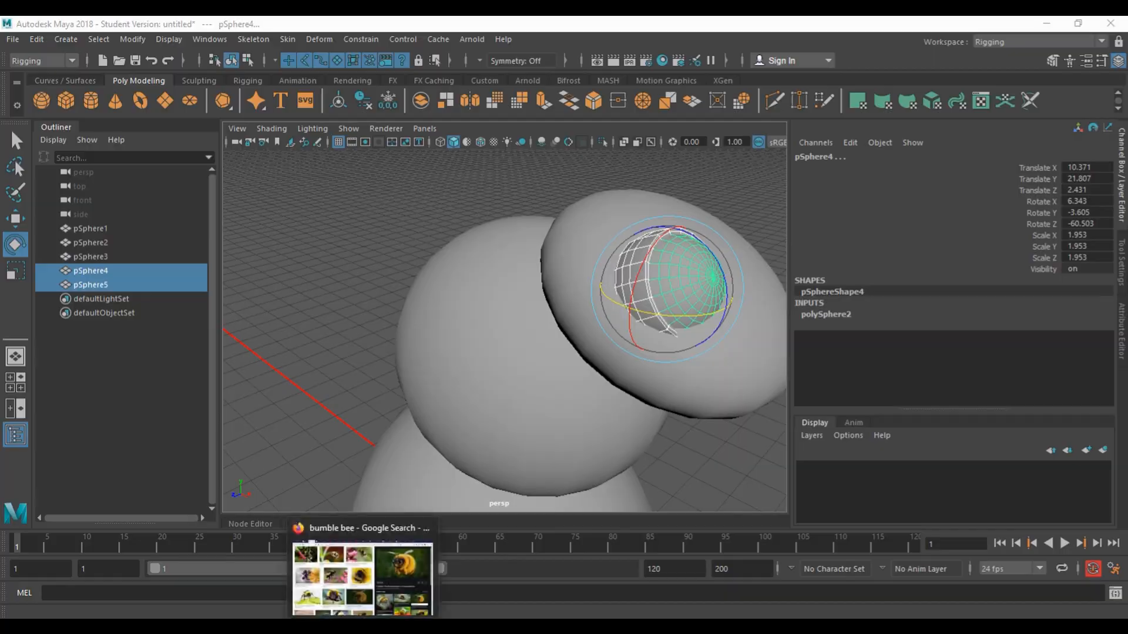
{"action": "left_click", "coordinate": [362, 579]}
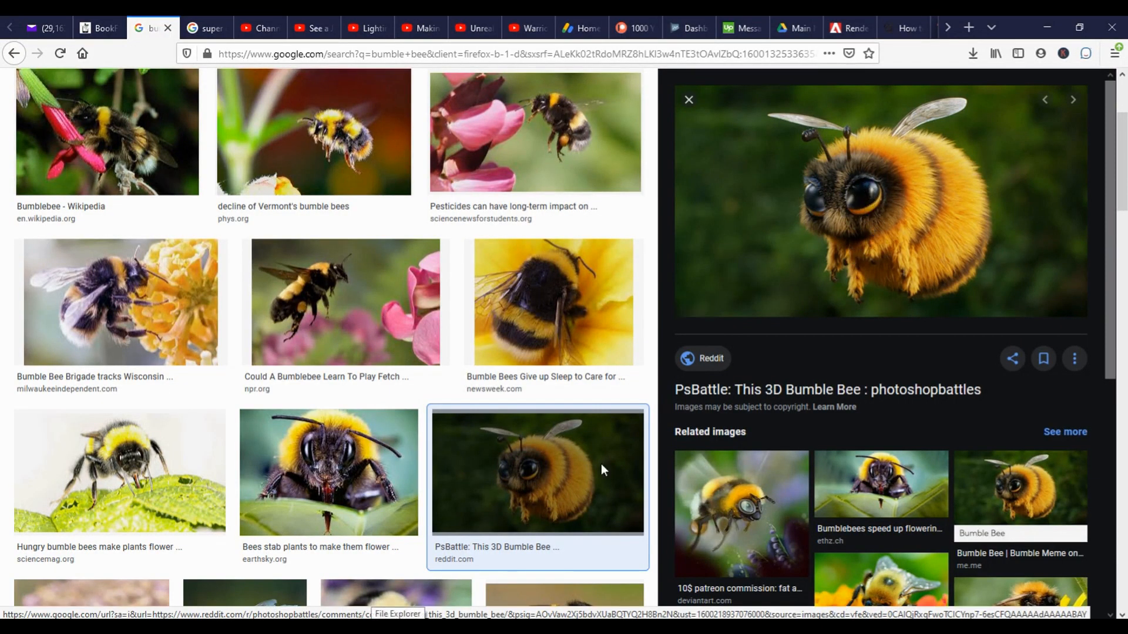
{"action": "mouse_move", "coordinate": [576, 614]}
{"action": "left_click", "coordinate": [608, 558]}
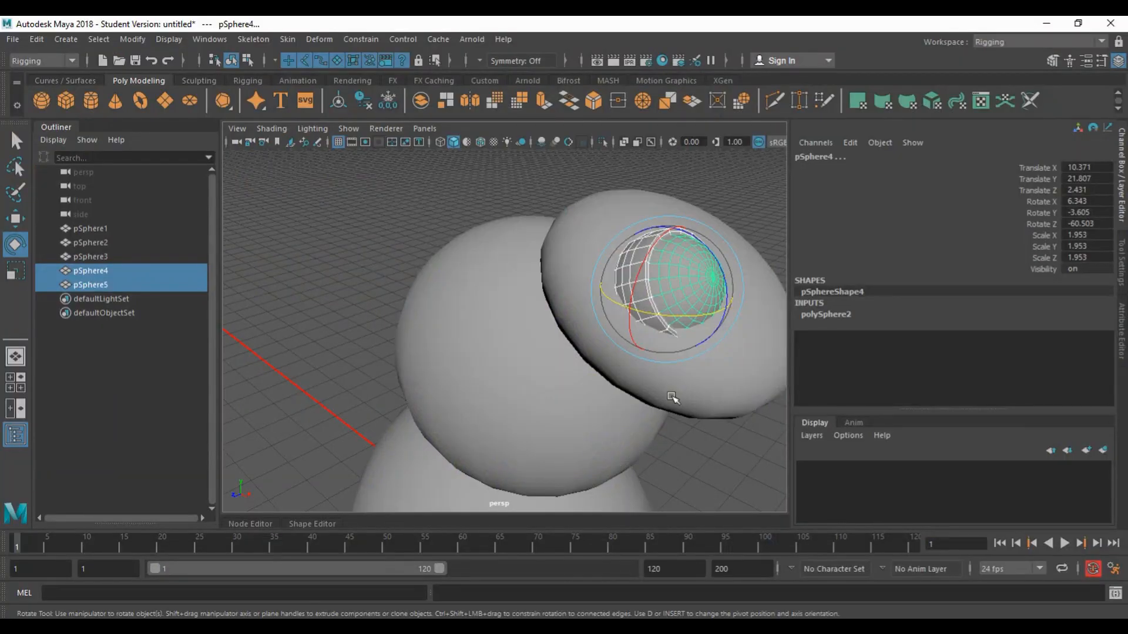
- Move the eye and eyelid together outward from the head, to X 11.424, Y 21.805 and Z 2.566
{"action": "key", "text": "w"}
{"action": "left_click_drag", "start_coordinate": [720, 275], "coordinate": [417, 355]}
{"action": "key", "text": "space"}
{"action": "key", "text": "space"}
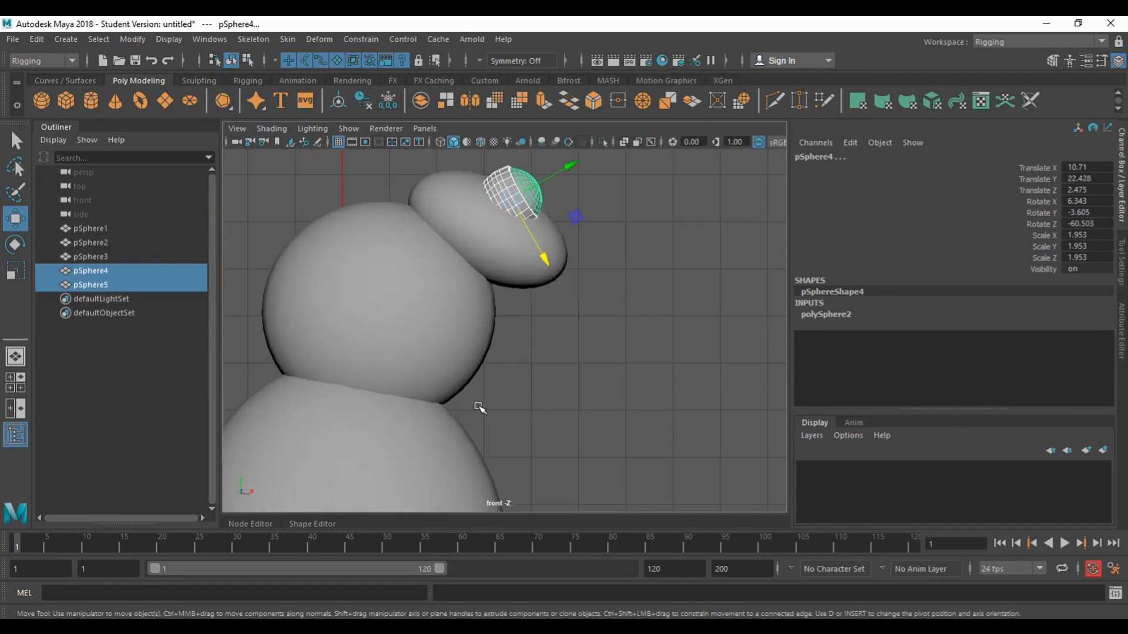
- Tilt the flattened head sphere about Z to -37.892 in the front view
{"action": "left_click", "coordinate": [494, 297]}
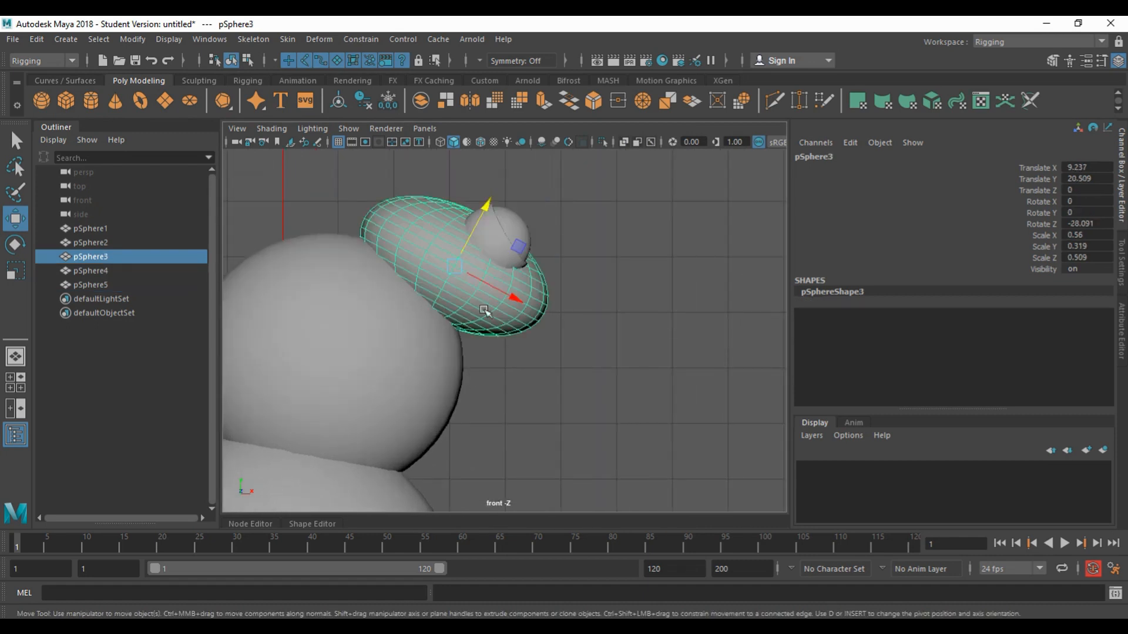
{"action": "key", "text": "e"}
{"action": "left_click_drag", "start_coordinate": [495, 290], "coordinate": [503, 300]}
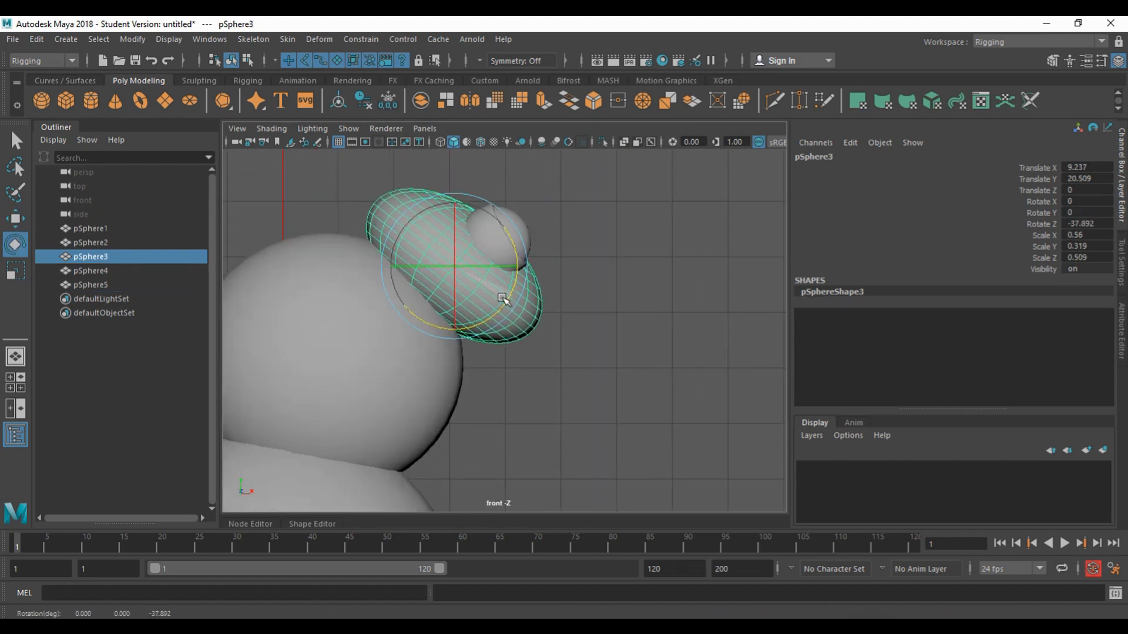
{"action": "key", "text": "space"}
{"action": "key", "text": "space"}
- Select the eye and eyelid and move them slightly into the head, to X 11.306, Y 21.737 and Z 2.551
{"action": "left_click_drag", "start_coordinate": [582, 340], "coordinate": [713, 351], "text": "alt"}
{"action": "key", "text": "q"}
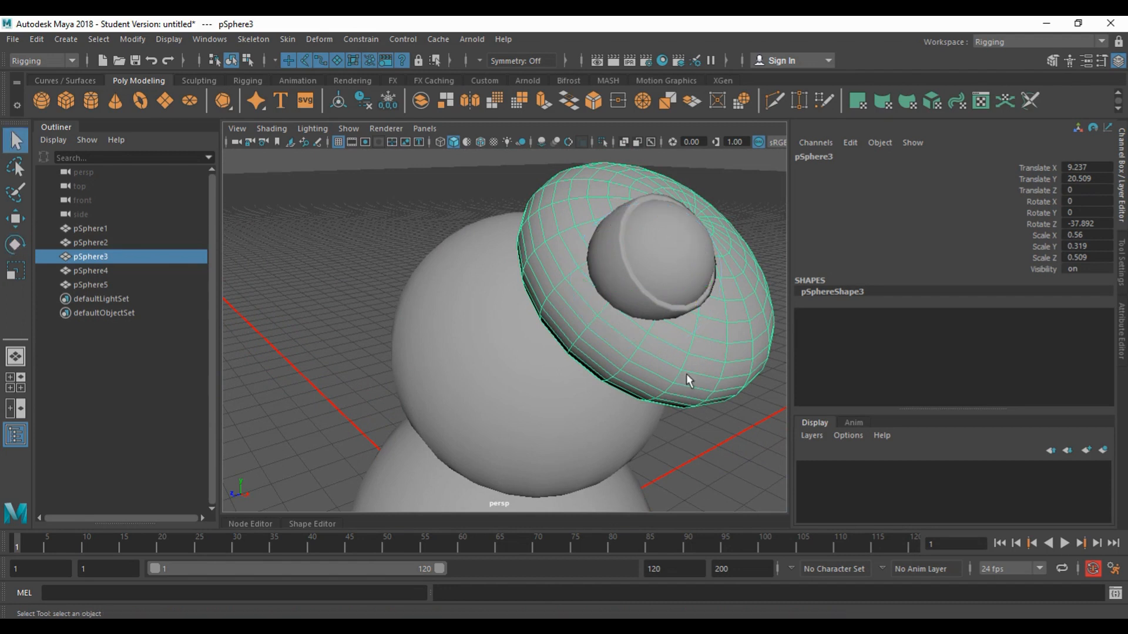
{"action": "left_click_drag", "start_coordinate": [651, 330], "coordinate": [690, 326], "text": "alt"}
{"action": "middle_click_drag", "start_coordinate": [690, 317], "coordinate": [605, 308], "text": "alt"}
{"action": "left_click_drag", "start_coordinate": [605, 307], "coordinate": [648, 308], "text": "alt"}
{"action": "middle_click_drag", "start_coordinate": [648, 307], "coordinate": [602, 310], "text": "alt"}
{"action": "left_click", "coordinate": [614, 268]}
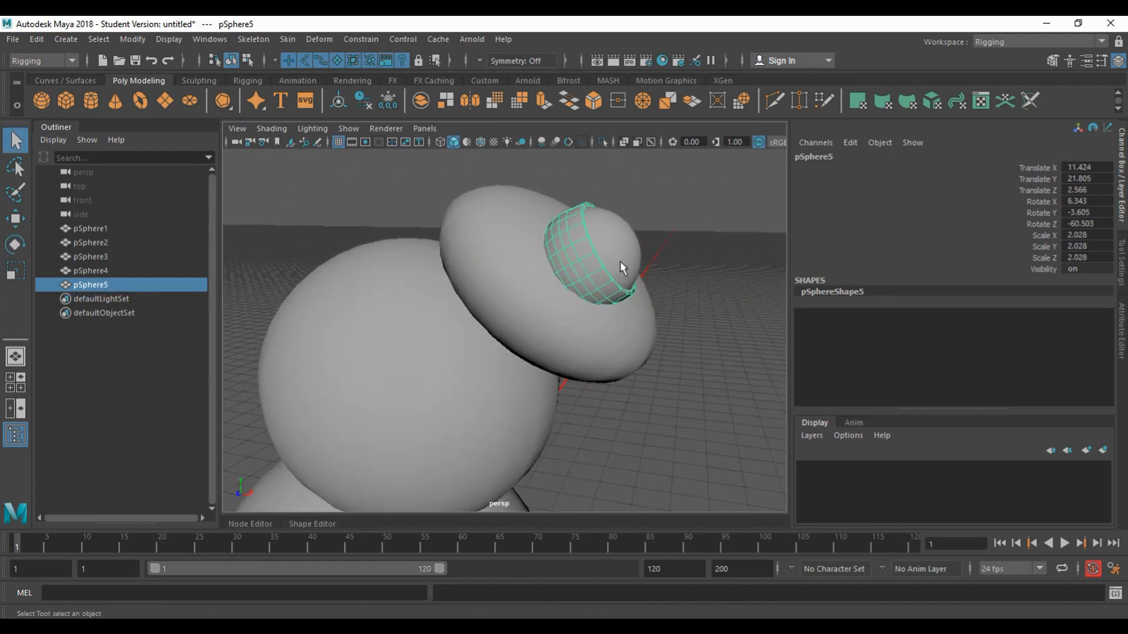
{"action": "left_click", "coordinate": [632, 253], "text": "shift"}
{"action": "key", "text": "w"}
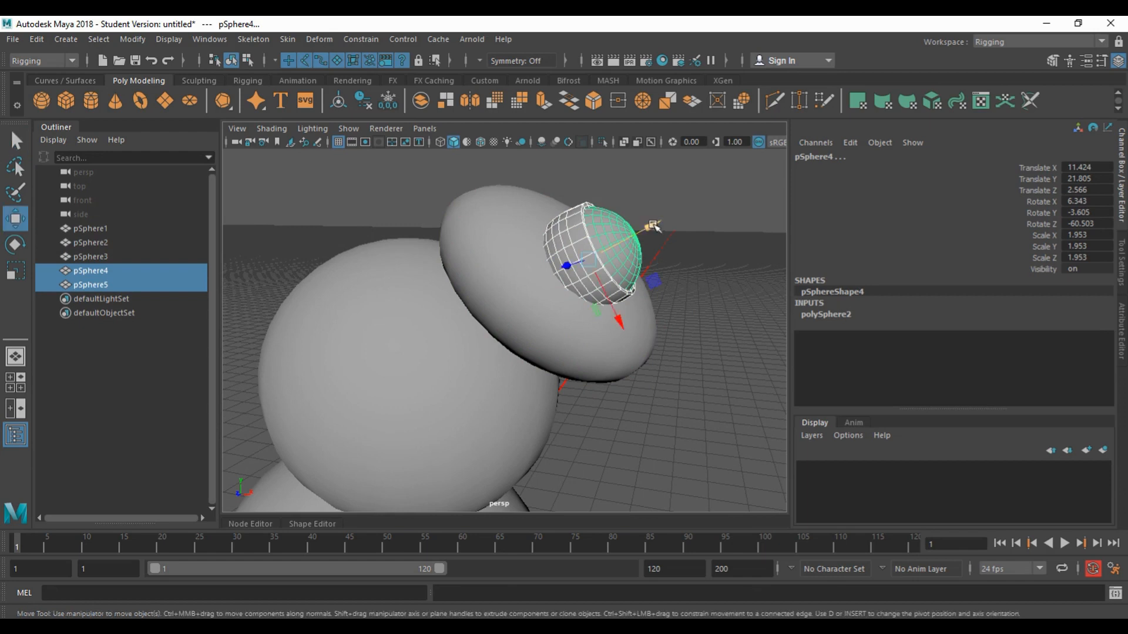
{"action": "left_click_drag", "start_coordinate": [653, 228], "coordinate": [643, 233]}
- Select the eye together with its eyelid on the head and duplicate both
{"action": "left_click_drag", "start_coordinate": [674, 258], "coordinate": [589, 270], "text": "alt"}
{"action": "left_click", "coordinate": [466, 255]}
{"action": "left_click_drag", "start_coordinate": [465, 254], "coordinate": [475, 288], "text": "alt"}
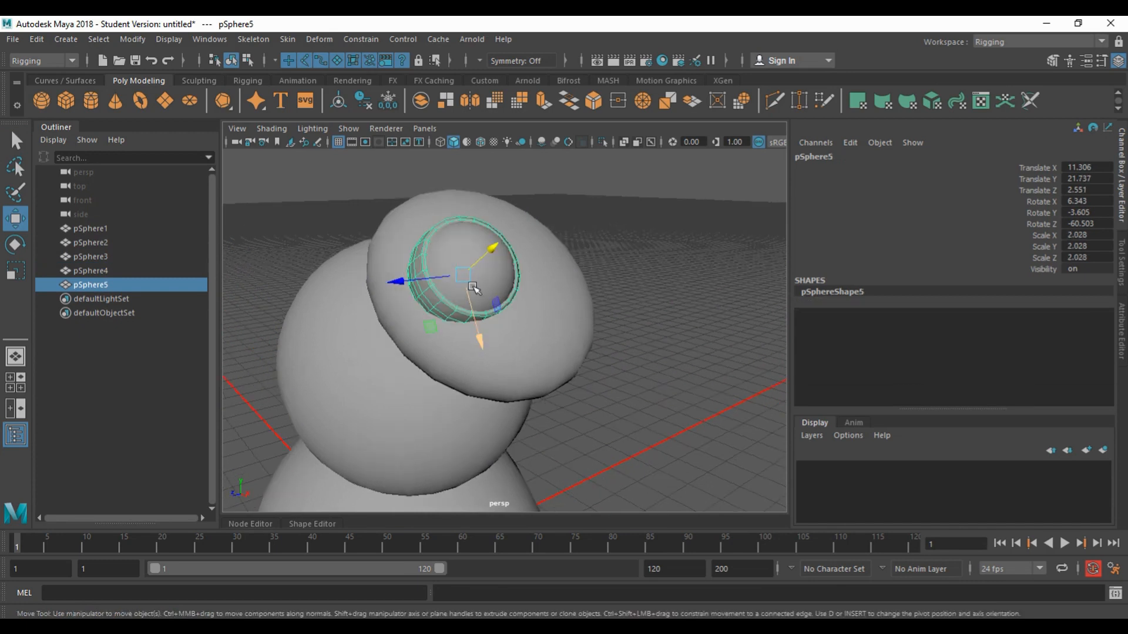
{"action": "left_click", "coordinate": [460, 247]}
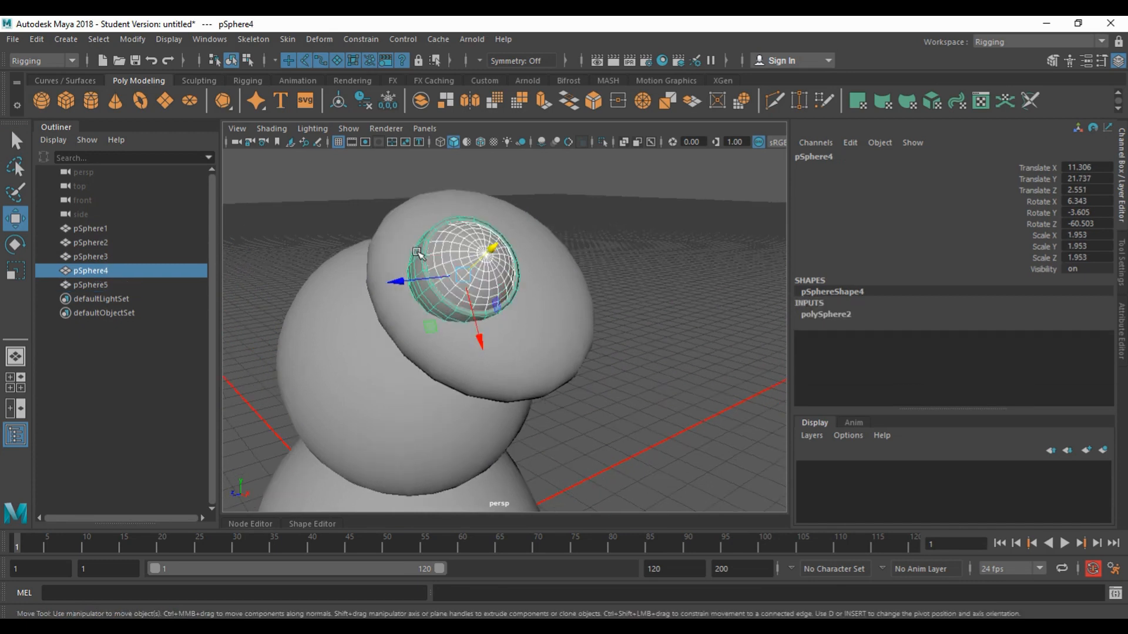
{"action": "left_click", "coordinate": [411, 306], "text": "shift"}
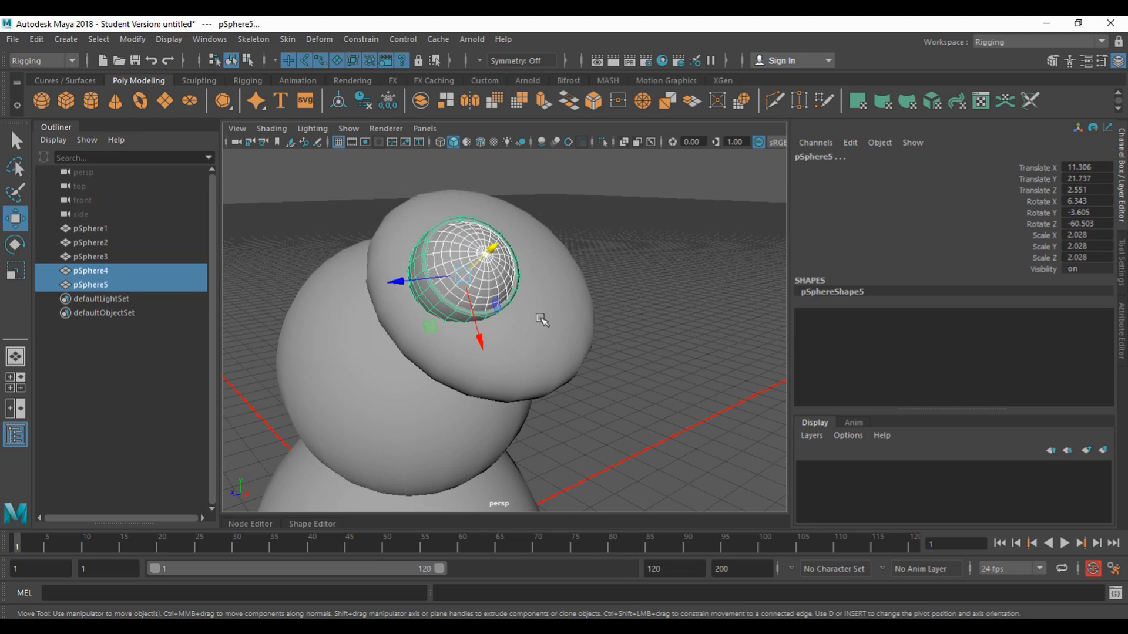
{"action": "key", "text": "ctrl+d"}
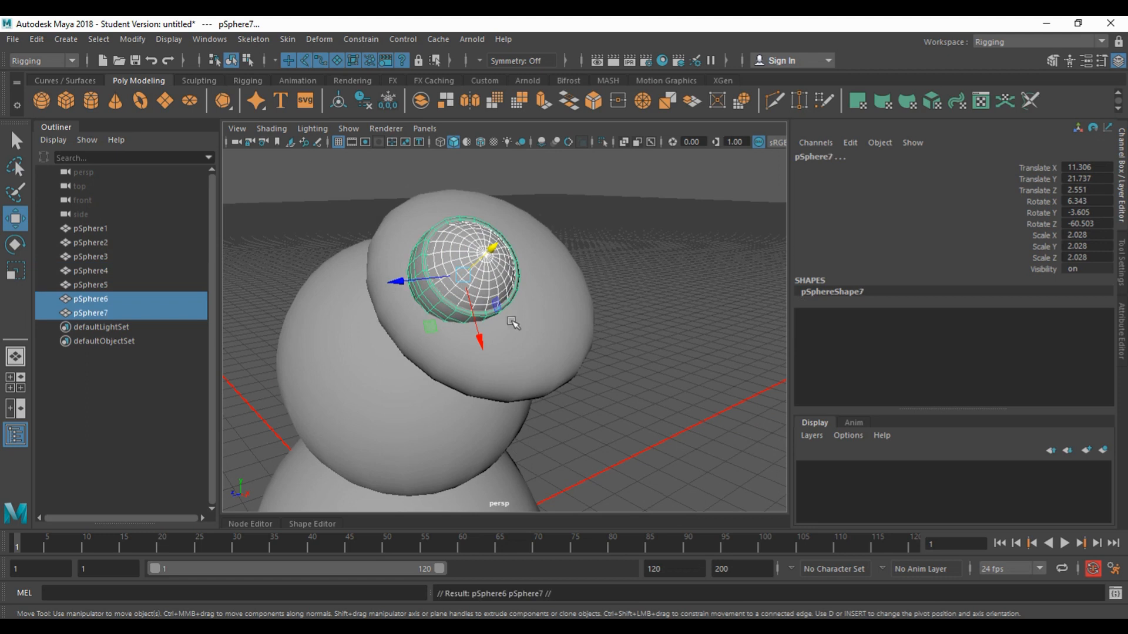
{"action": "left_click_drag", "start_coordinate": [569, 310], "coordinate": [517, 305], "text": "alt"}
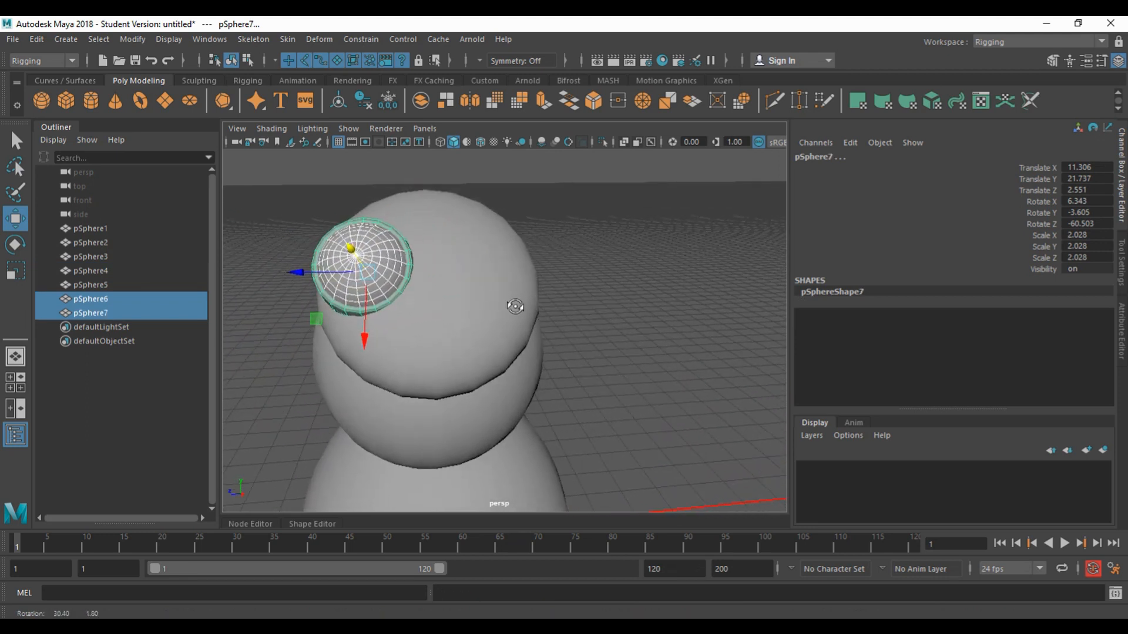
{"action": "key", "text": "space"}
{"action": "key", "text": "space"}
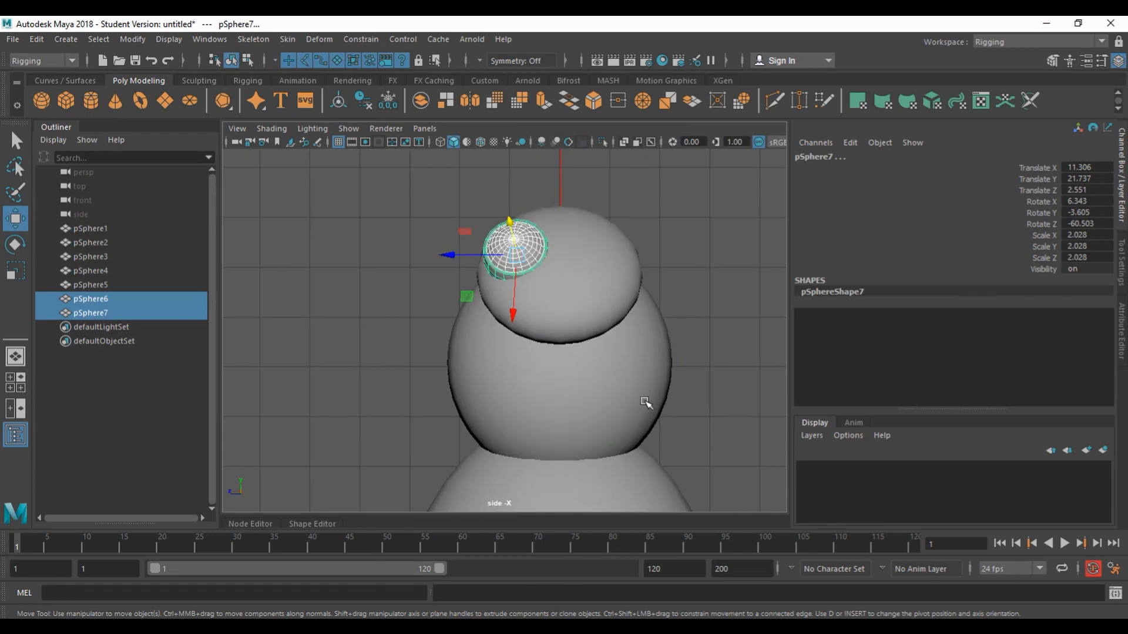
{"action": "middle_click_drag", "start_coordinate": [674, 323], "coordinate": [630, 340], "text": "alt"}
{"action": "key", "text": "ctrl+z"}
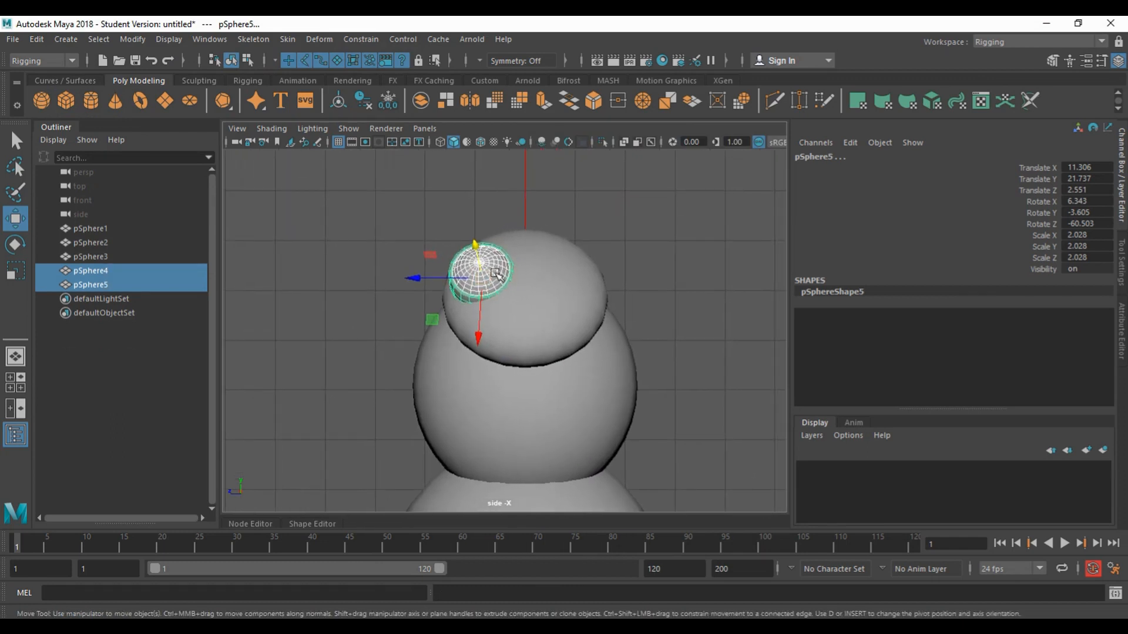
{"action": "key", "text": "ctrl+d"}
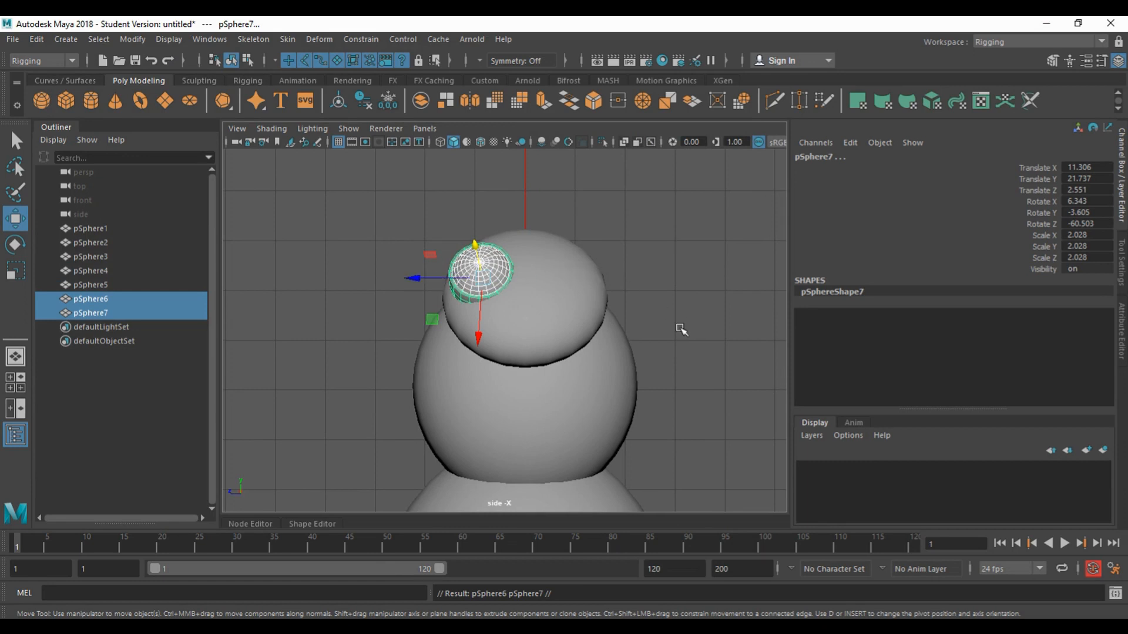
- Place the duplicated eye and eyelid on the opposite side of the head by setting Translate Z to -2.551
{"action": "left_click_drag", "start_coordinate": [669, 292], "coordinate": [627, 291]}
{"action": "key", "text": "ctrl+z"}
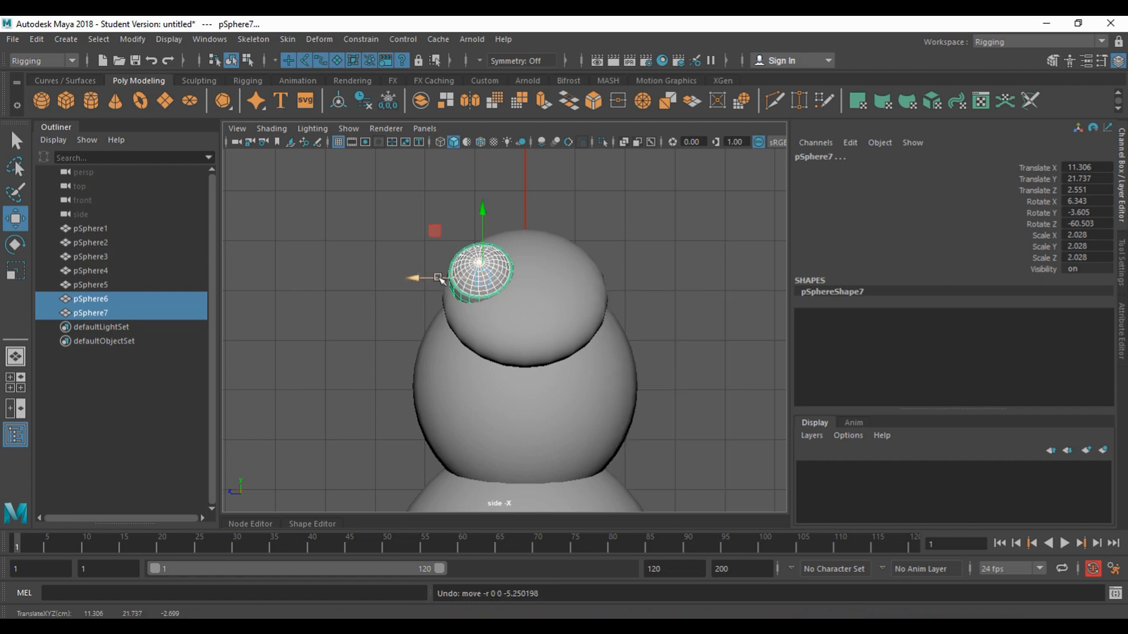
{"action": "double_click", "coordinate": [1078, 190]}
{"action": "type", "text": "-"}
{"action": "key", "text": "Return"}
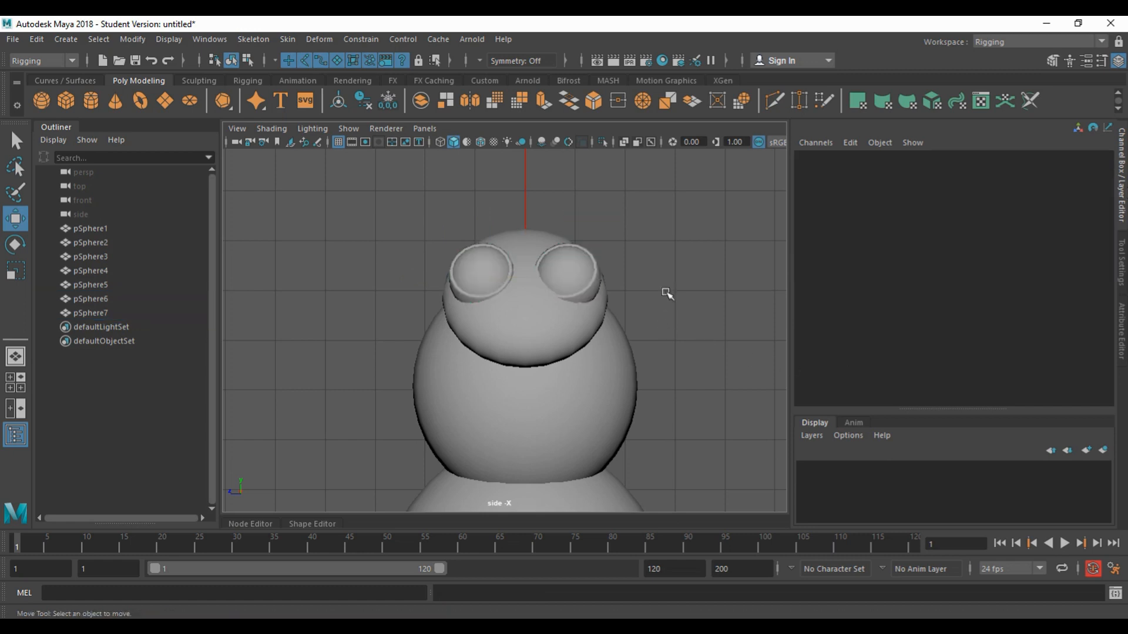
- Mirror the tilt of the duplicated eye and eyelid by setting their Rotate X to -6.343
{"action": "key", "text": "space"}
{"action": "key", "text": "space"}
{"action": "left_click_drag", "start_coordinate": [594, 312], "coordinate": [660, 320], "text": "alt"}
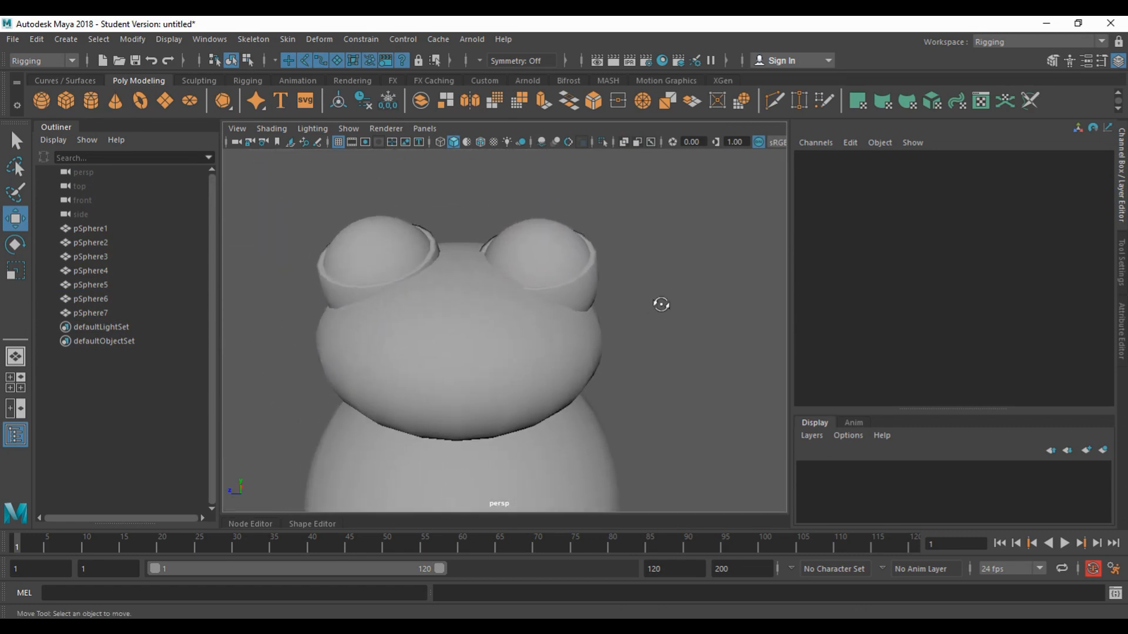
{"action": "left_click", "coordinate": [585, 286]}
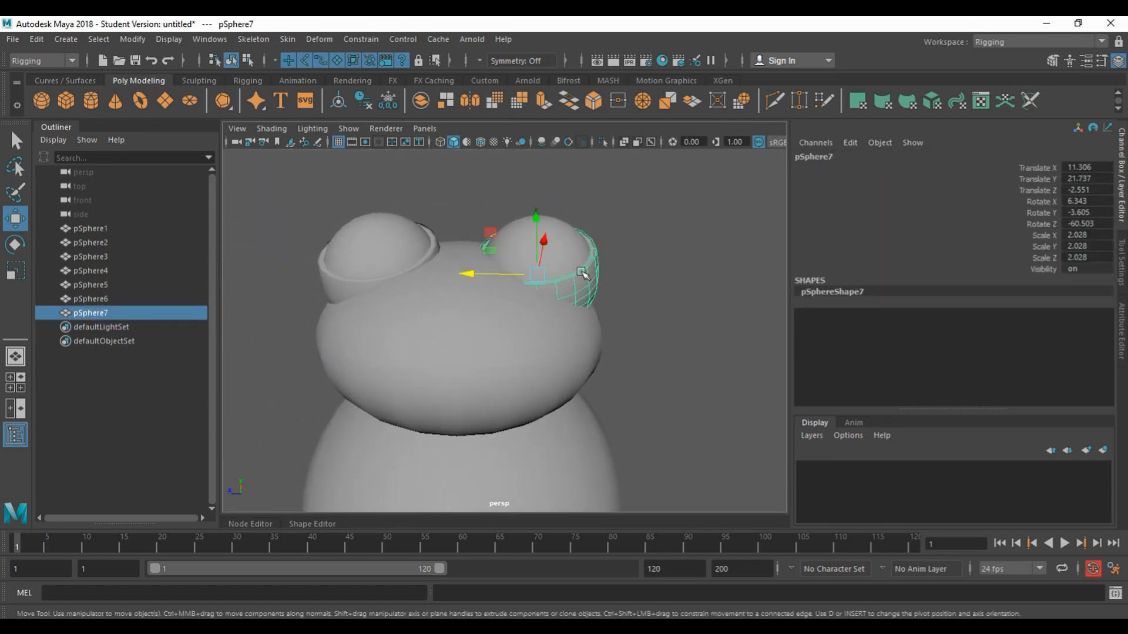
{"action": "left_click", "coordinate": [579, 247], "text": "shift"}
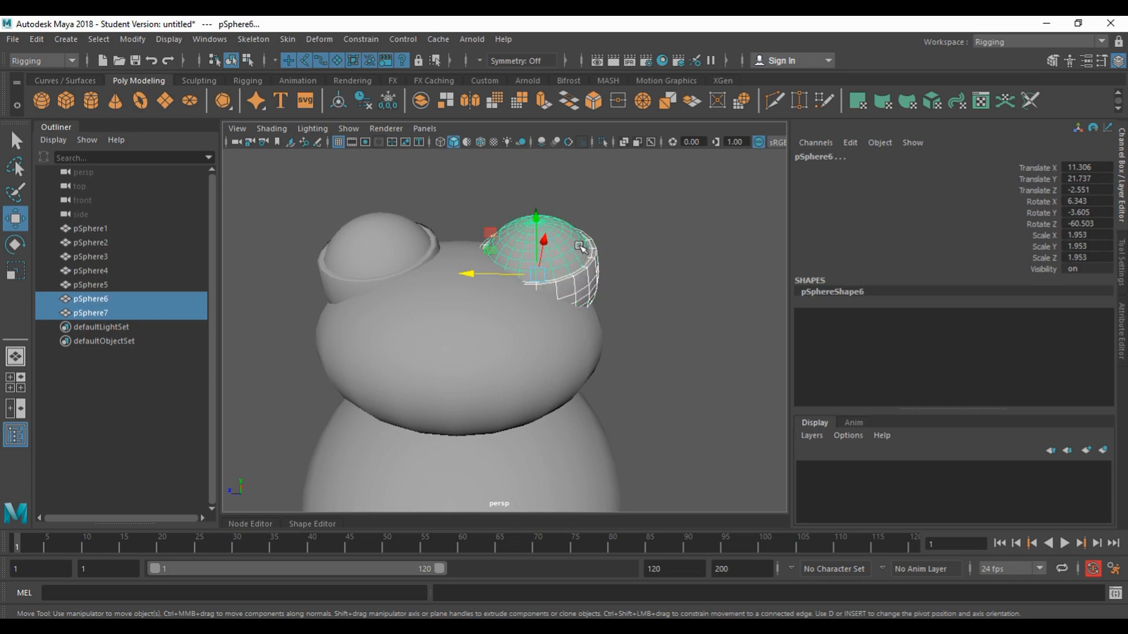
{"action": "key", "text": "e"}
{"action": "double_click", "coordinate": [1092, 201]}
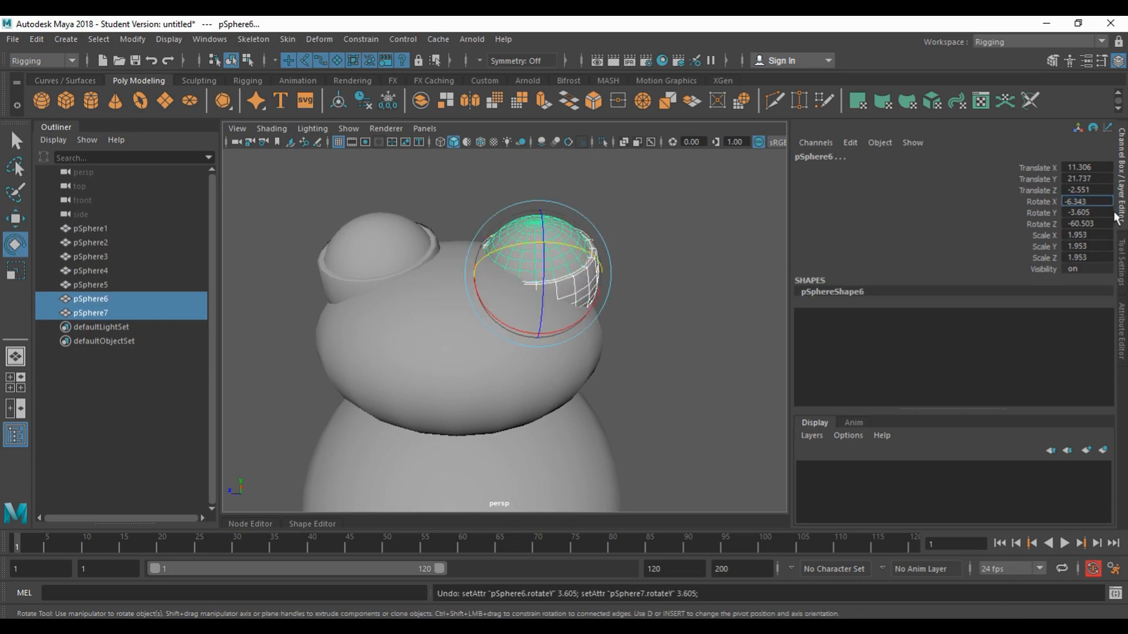
{"action": "type", "text": "-"}
{"action": "key", "text": "Return"}
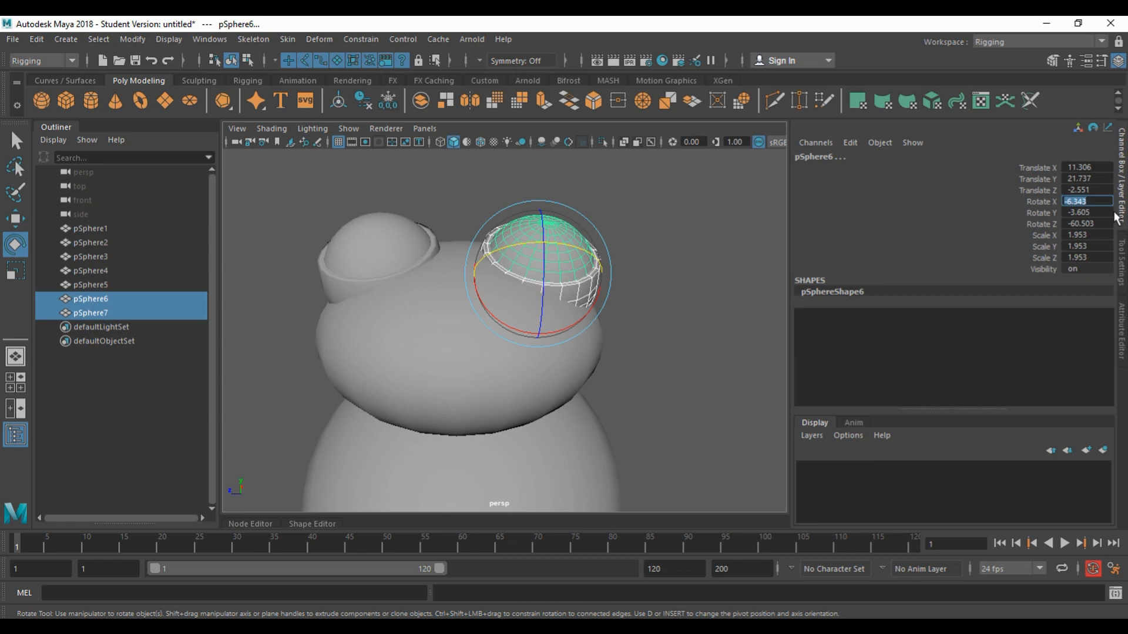
{"action": "left_click", "coordinate": [650, 314]}
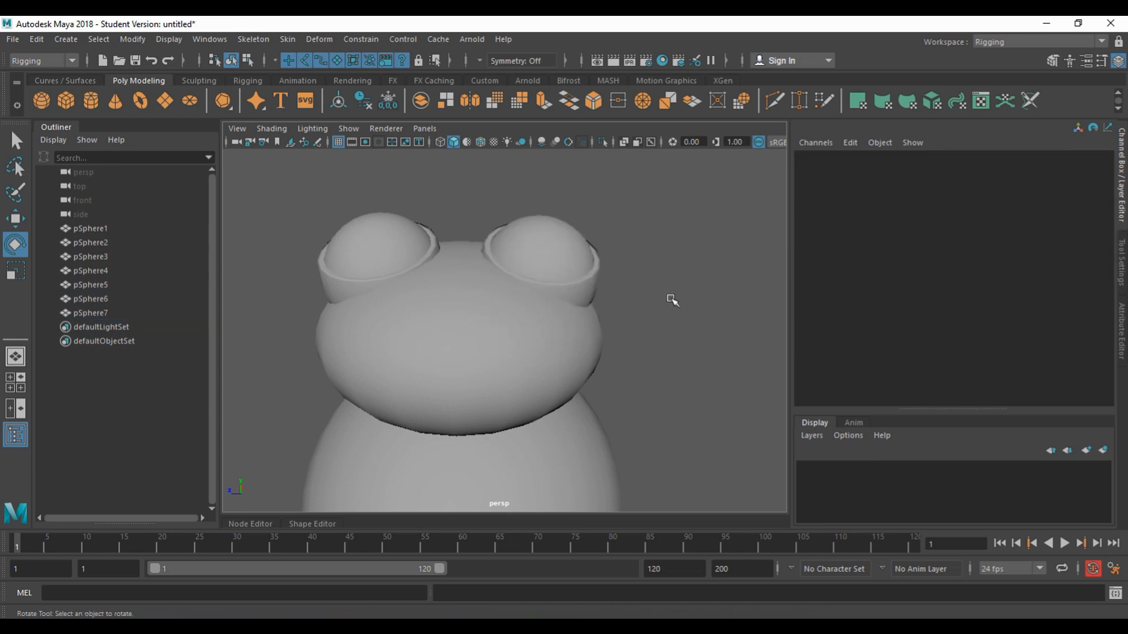
- Create a polygon cylinder and move it out of the body along X to 20.895
{"action": "left_click_drag", "start_coordinate": [673, 300], "coordinate": [605, 390], "text": "alt"}
{"action": "scroll", "coordinate": [676, 348], "scroll_direction": "down", "scroll_amount": 3}
{"action": "middle_click_drag", "start_coordinate": [594, 384], "coordinate": [559, 263], "text": "alt"}
{"action": "scroll", "coordinate": [559, 262], "scroll_direction": "down", "scroll_amount": 4}
{"action": "mouse_move", "coordinate": [564, 279]}
{"action": "left_mouse_down", "text": "alt"}
{"action": "mouse_move", "coordinate": [517, 252]}
{"action": "mouse_move", "coordinate": [549, 277]}
{"action": "left_mouse_up", "text": "alt"}
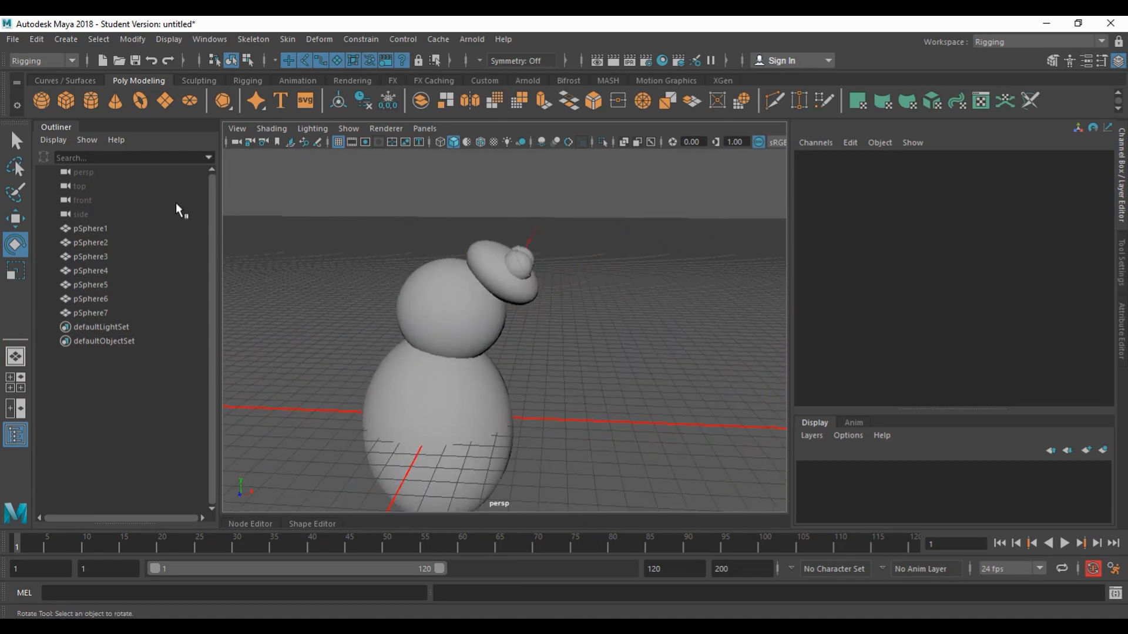
{"action": "left_click", "coordinate": [94, 101]}
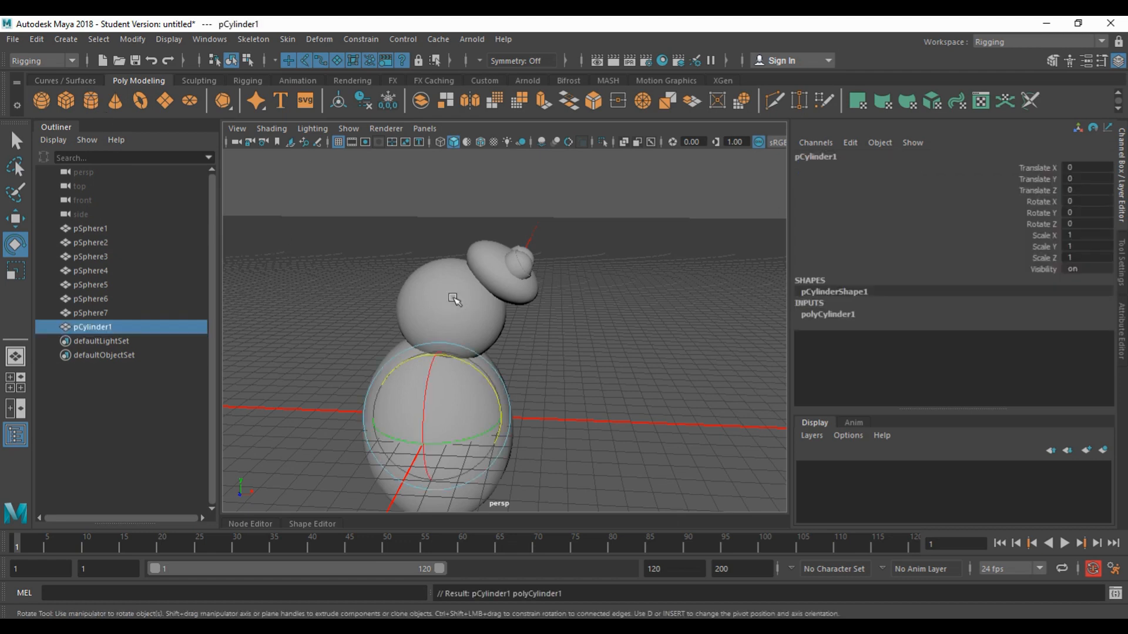
{"action": "key", "text": "w"}
{"action": "left_click_drag", "start_coordinate": [505, 418], "coordinate": [699, 399]}
- Turn on Round Cap for the new cylinder
{"action": "left_click", "coordinate": [815, 316]}
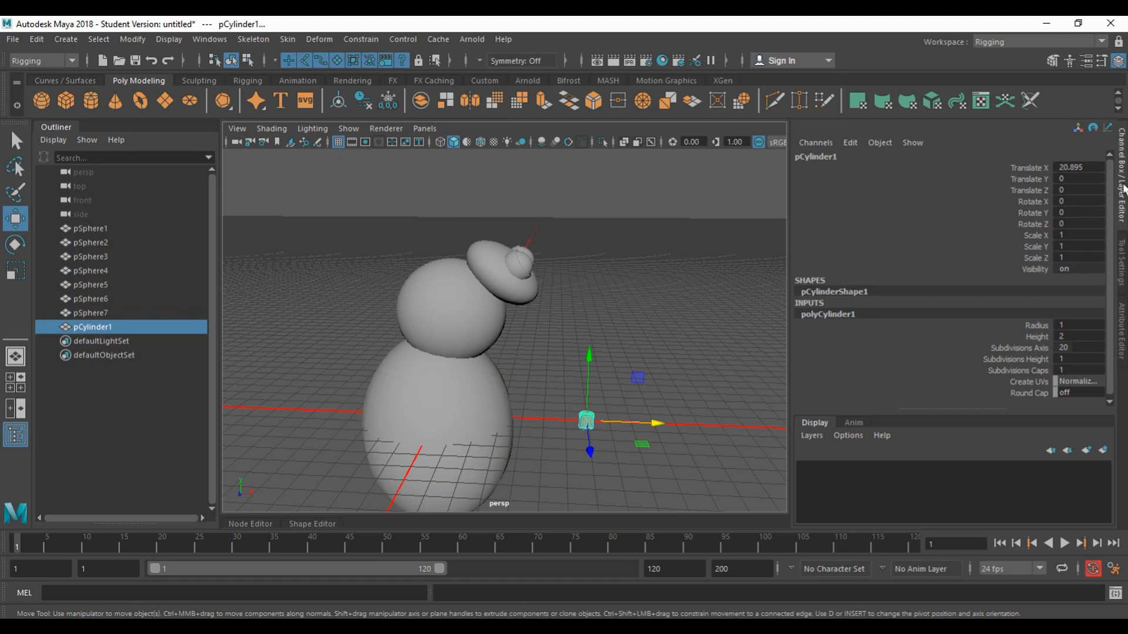
{"action": "scroll", "coordinate": [1011, 368], "scroll_direction": "down", "scroll_amount": 1}
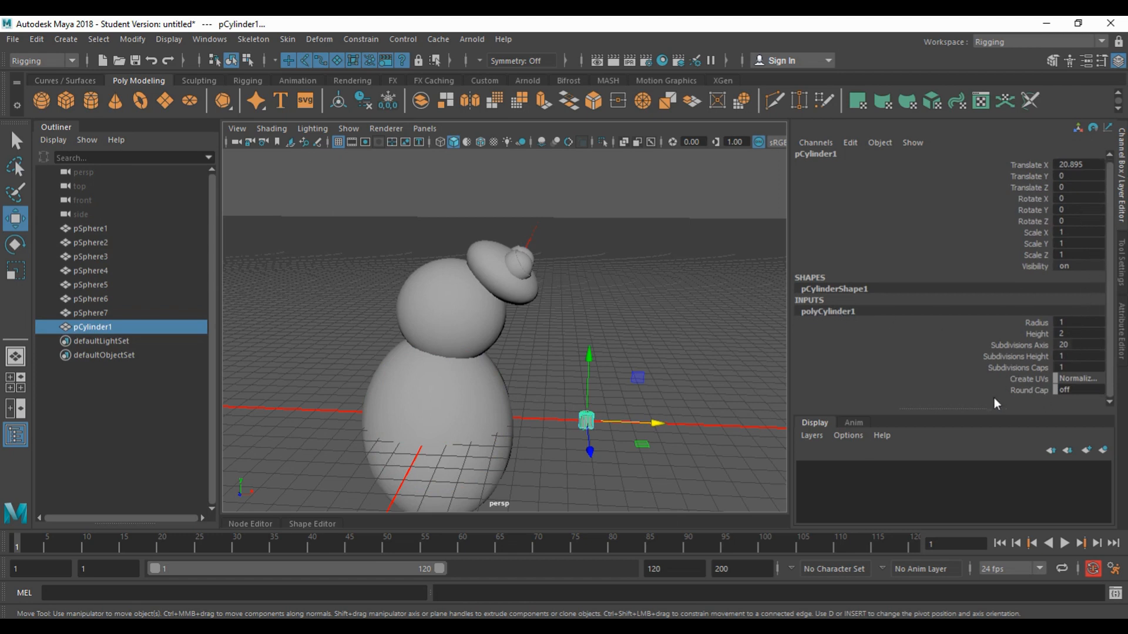
{"action": "double_click", "coordinate": [1068, 390]}
{"action": "type", "text": "1"}
{"action": "key", "text": "Return"}
- Set the cylinder's Subdivisions Caps to 4 and Subdivisions Height to 2
{"action": "scroll", "coordinate": [588, 452], "scroll_direction": "up", "scroll_amount": 10}
{"action": "scroll", "coordinate": [418, 278], "scroll_direction": "up", "scroll_amount": 8}
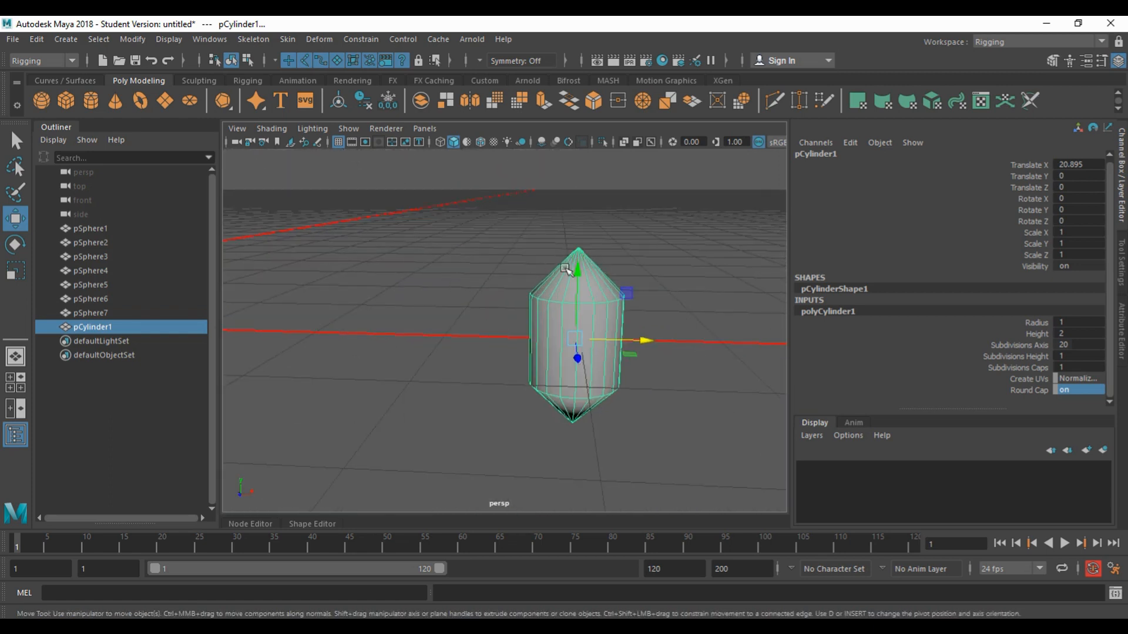
{"action": "left_click", "coordinate": [1016, 367]}
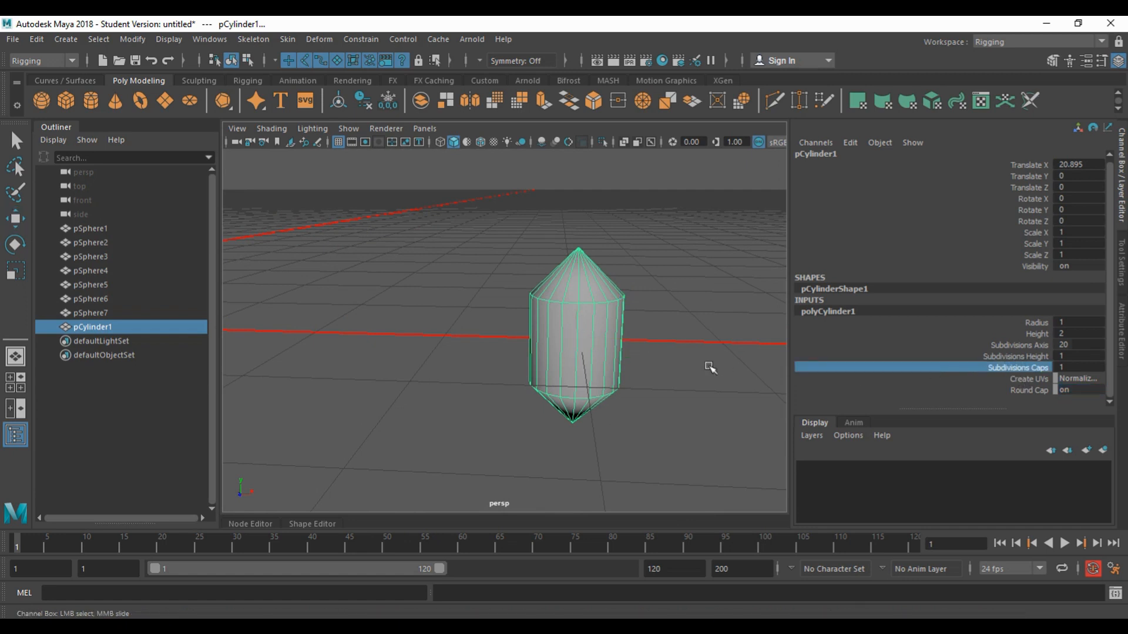
{"action": "middle_click_drag", "start_coordinate": [702, 354], "coordinate": [726, 348]}
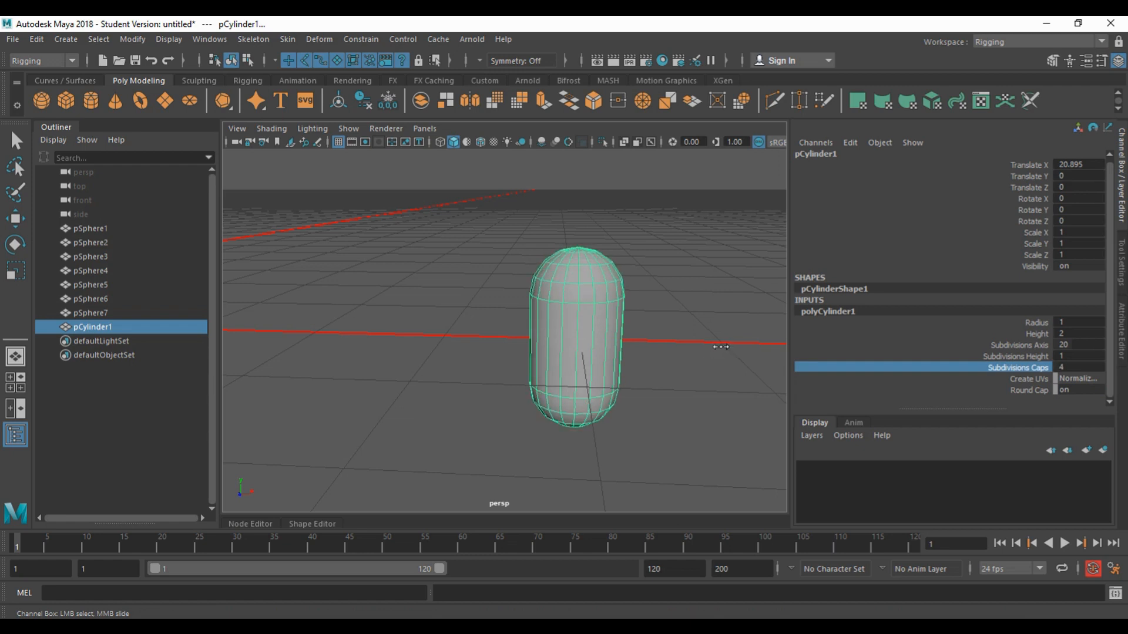
{"action": "left_click_drag", "start_coordinate": [681, 351], "coordinate": [622, 355], "text": "alt"}
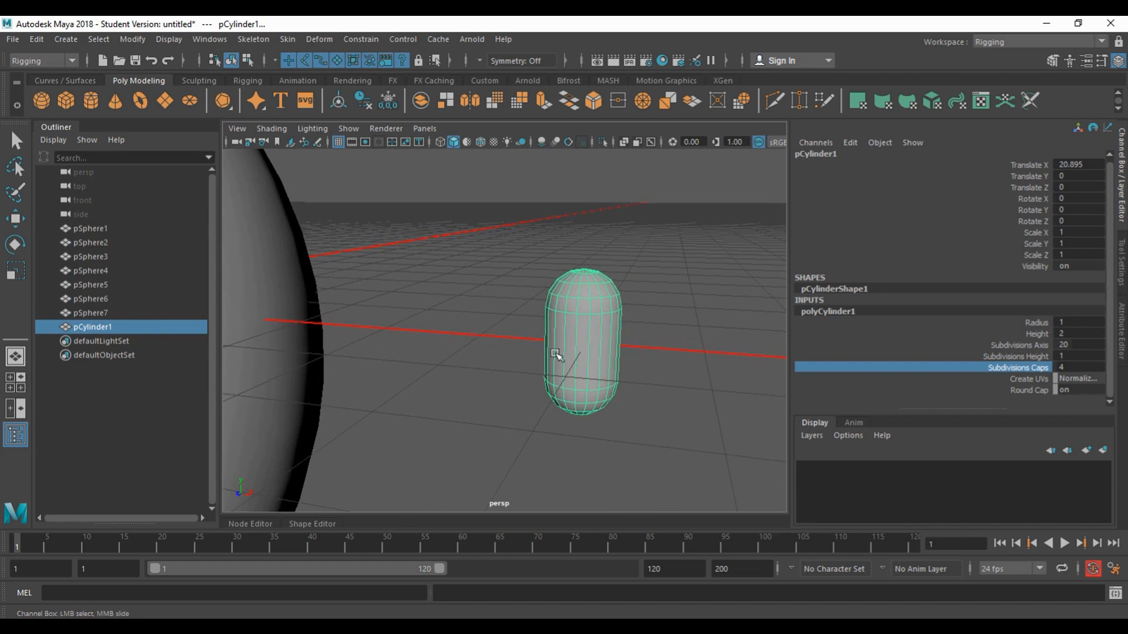
{"action": "left_click", "coordinate": [1017, 356]}
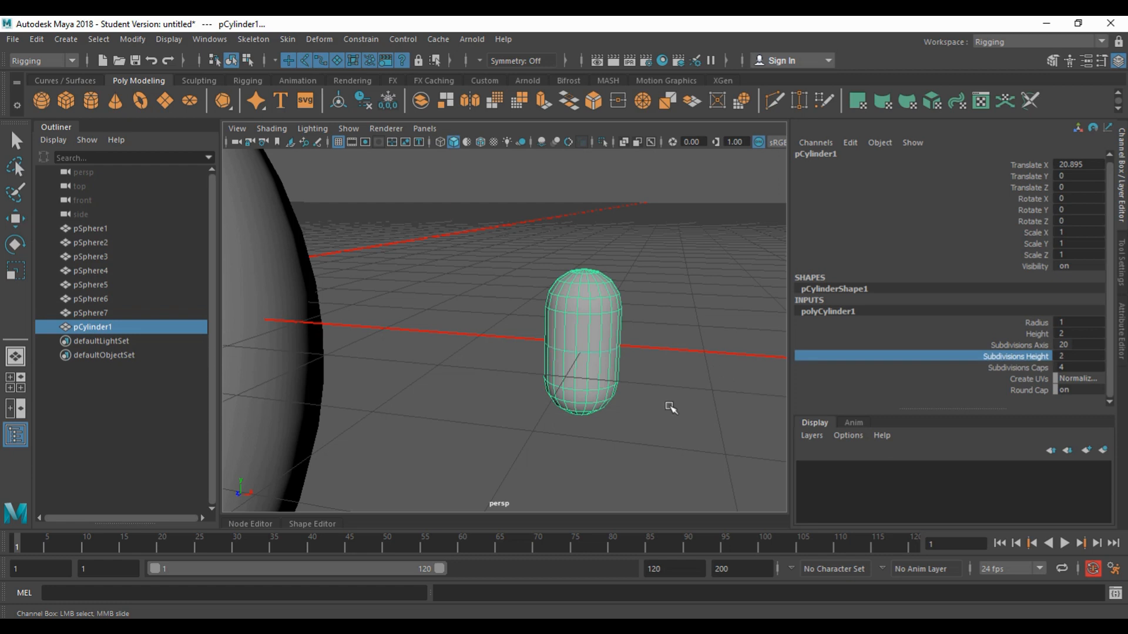
- Select the cylinder's middle edge loop, scale it inward to pinch the waist, and return to object mode
{"action": "right_click_drag", "start_coordinate": [617, 340], "coordinate": [643, 194]}
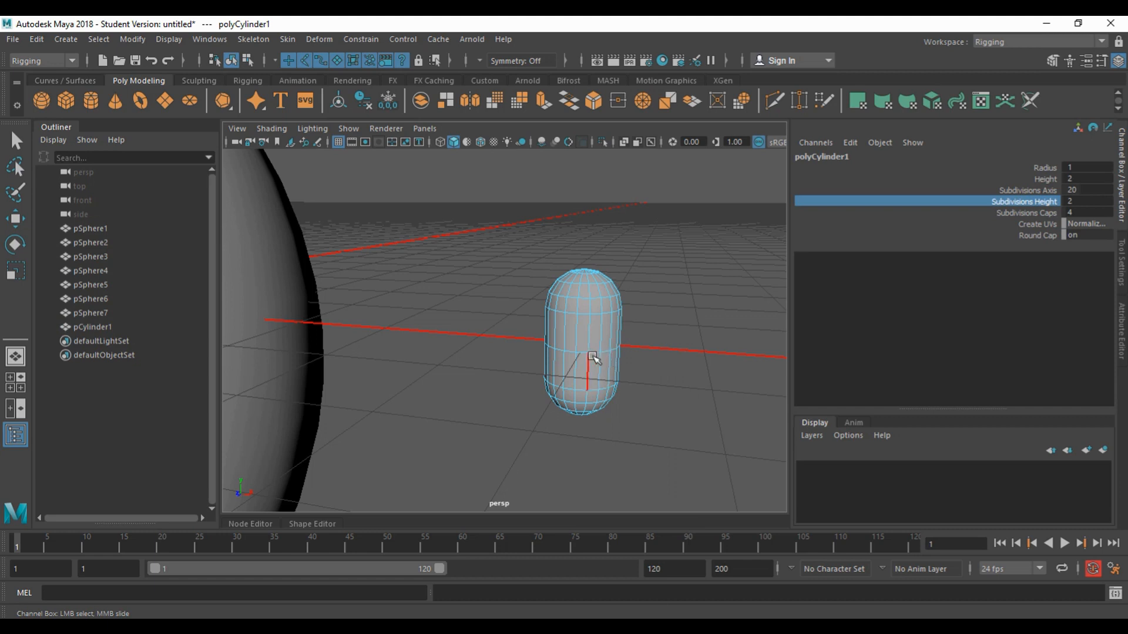
{"action": "left_click", "coordinate": [596, 356]}
{"action": "key", "text": "w"}
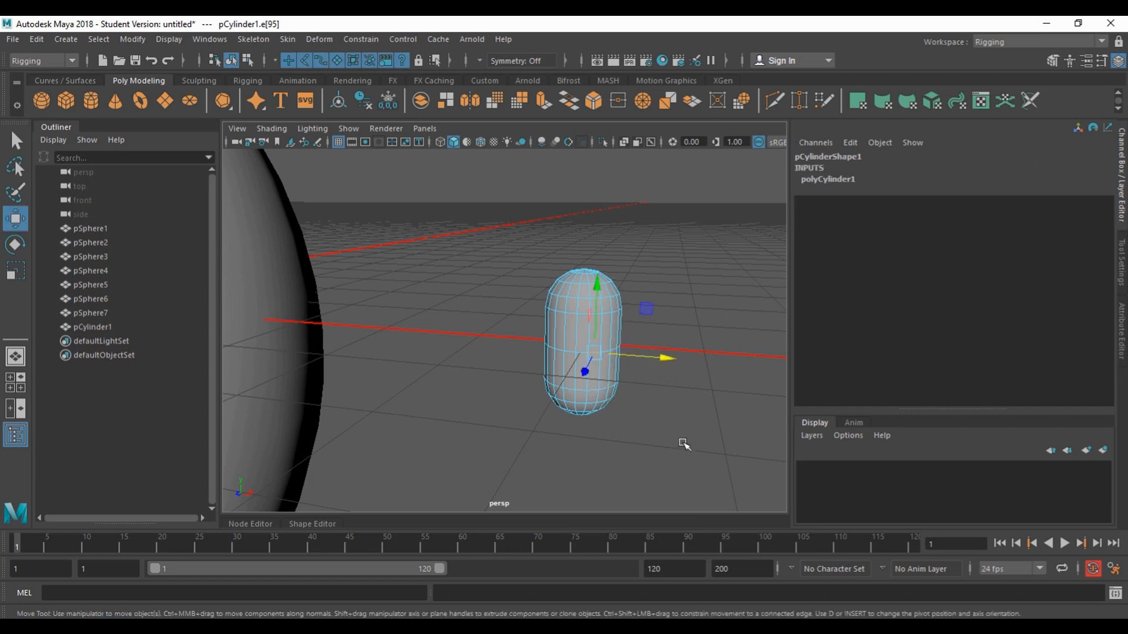
{"action": "key", "text": "q"}
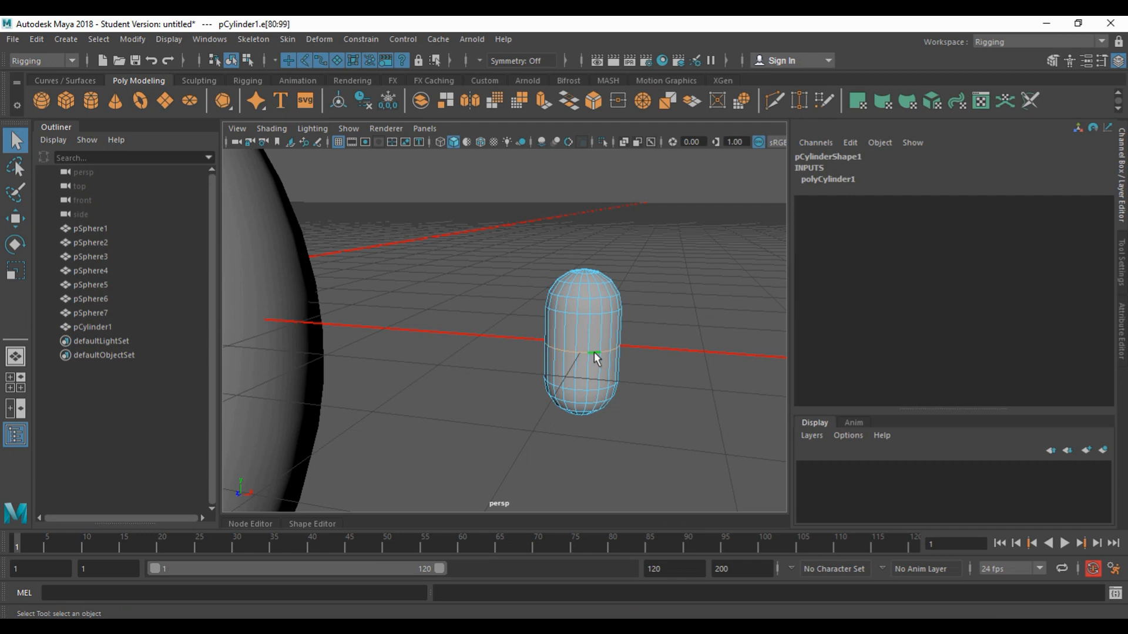
{"action": "key", "text": "r"}
{"action": "left_click_drag", "start_coordinate": [584, 341], "coordinate": [580, 342]}
{"action": "scroll", "coordinate": [683, 395], "scroll_direction": "down", "scroll_amount": 4}
{"action": "scroll", "coordinate": [682, 396], "scroll_direction": "up", "scroll_amount": 2}
{"action": "mouse_move", "coordinate": [676, 399]}
{"action": "left_mouse_down", "text": "alt"}
{"action": "mouse_move", "coordinate": [655, 398]}
{"action": "mouse_move", "coordinate": [673, 360]}
{"action": "mouse_move", "coordinate": [661, 404]}
{"action": "left_mouse_up", "text": "alt"}
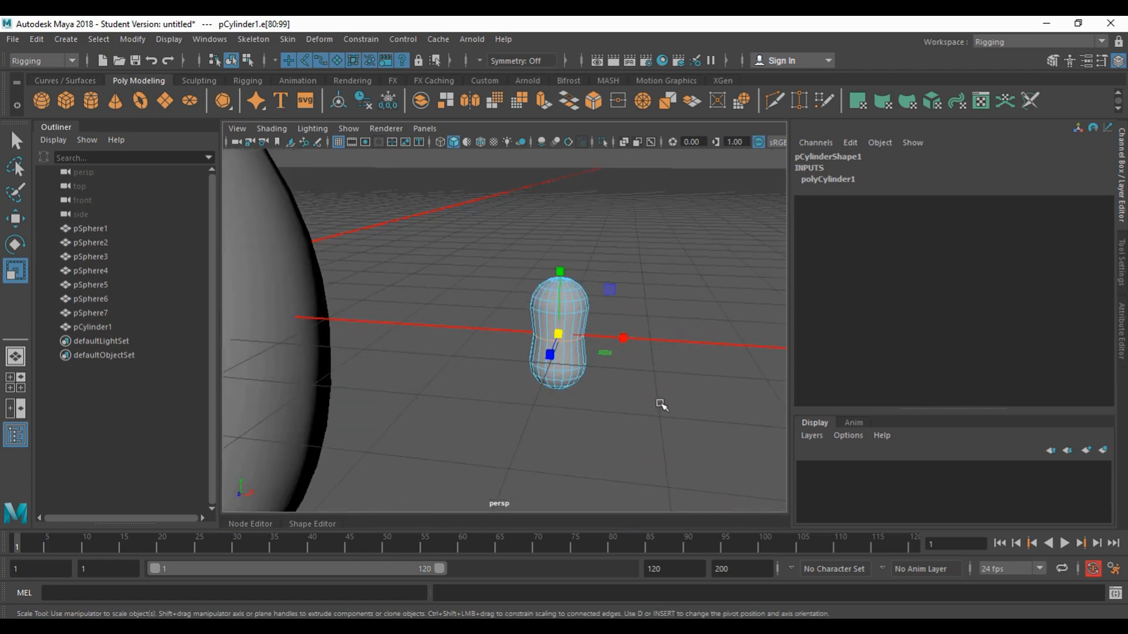
{"action": "right_click_drag", "start_coordinate": [542, 304], "coordinate": [580, 219]}
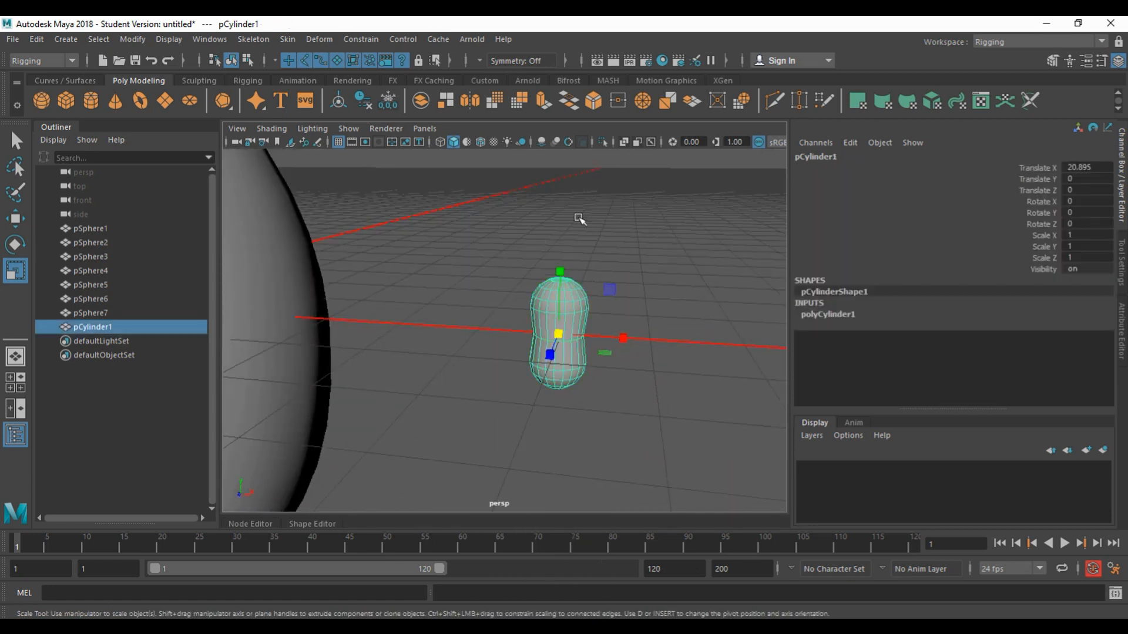
- Duplicate the pinched cylinder and raise the copy to head height at Translate Y 20.955
{"action": "scroll", "coordinate": [570, 352], "scroll_direction": "down", "scroll_amount": 3}
{"action": "scroll", "coordinate": [567, 352], "scroll_direction": "up", "scroll_amount": 2}
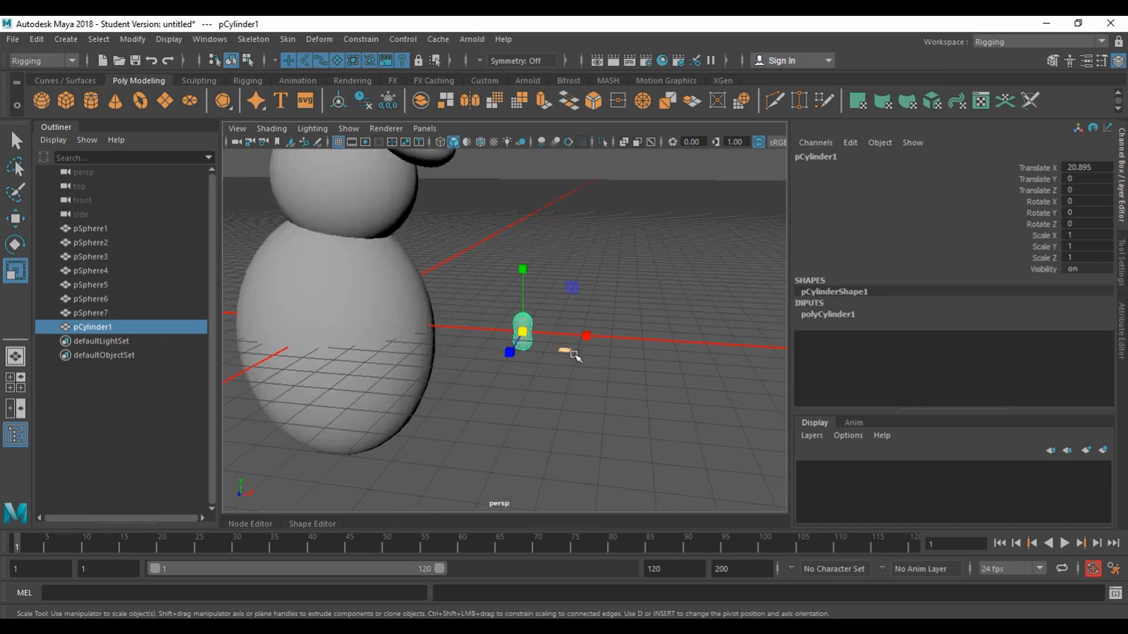
{"action": "left_click_drag", "start_coordinate": [575, 358], "coordinate": [611, 459], "text": "alt"}
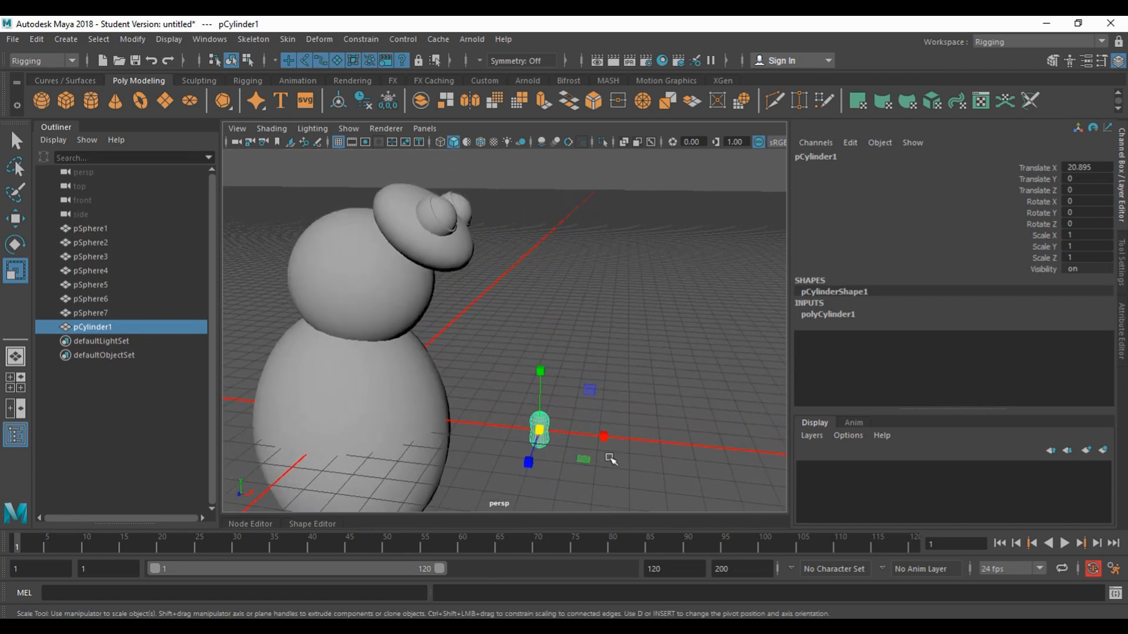
{"action": "key", "text": "ctrl+d"}
{"action": "key", "text": "w"}
{"action": "left_click_drag", "start_coordinate": [540, 373], "coordinate": [535, 139]}
{"action": "left_click_drag", "start_coordinate": [564, 309], "coordinate": [588, 295], "text": "alt"}
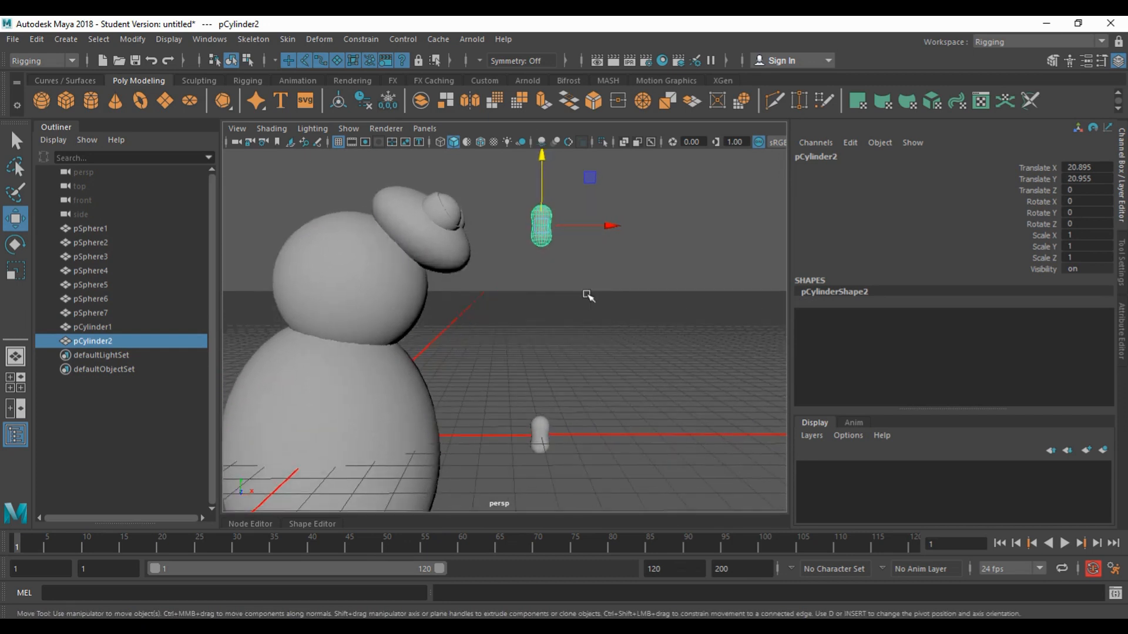
- Scale the raised cylinder copy down to Scale X 0.525, Y 0.765 and Z 0.525, working in the front view
{"action": "key", "text": "space"}
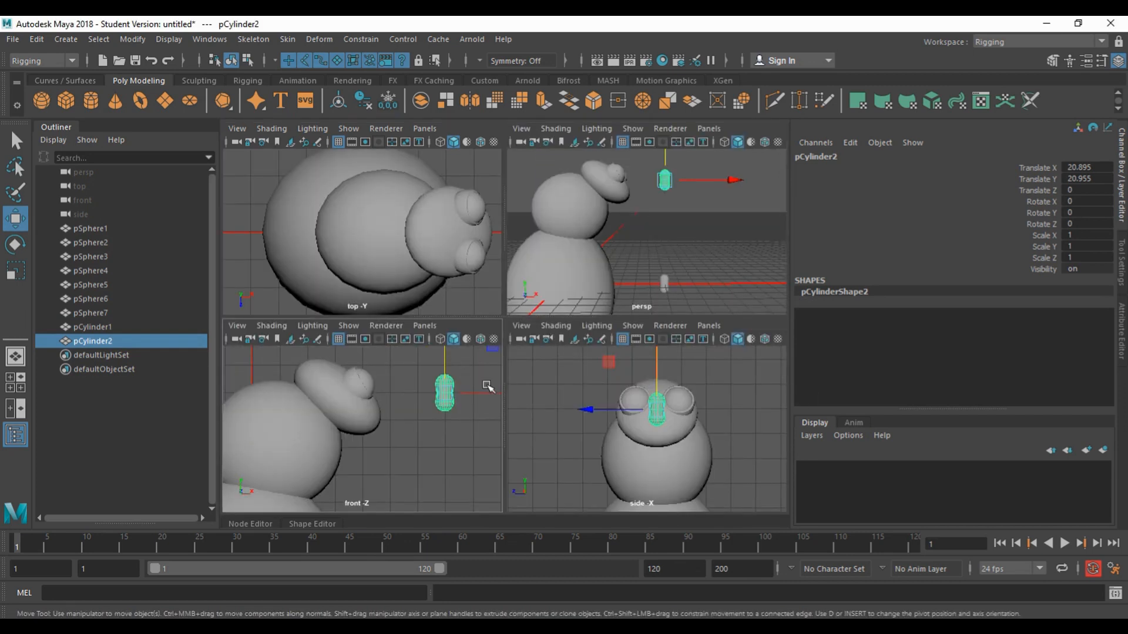
{"action": "key", "text": "space"}
{"action": "middle_click_drag", "start_coordinate": [612, 378], "coordinate": [551, 416], "text": "alt"}
{"action": "scroll", "coordinate": [570, 413], "scroll_direction": "up", "scroll_amount": 2}
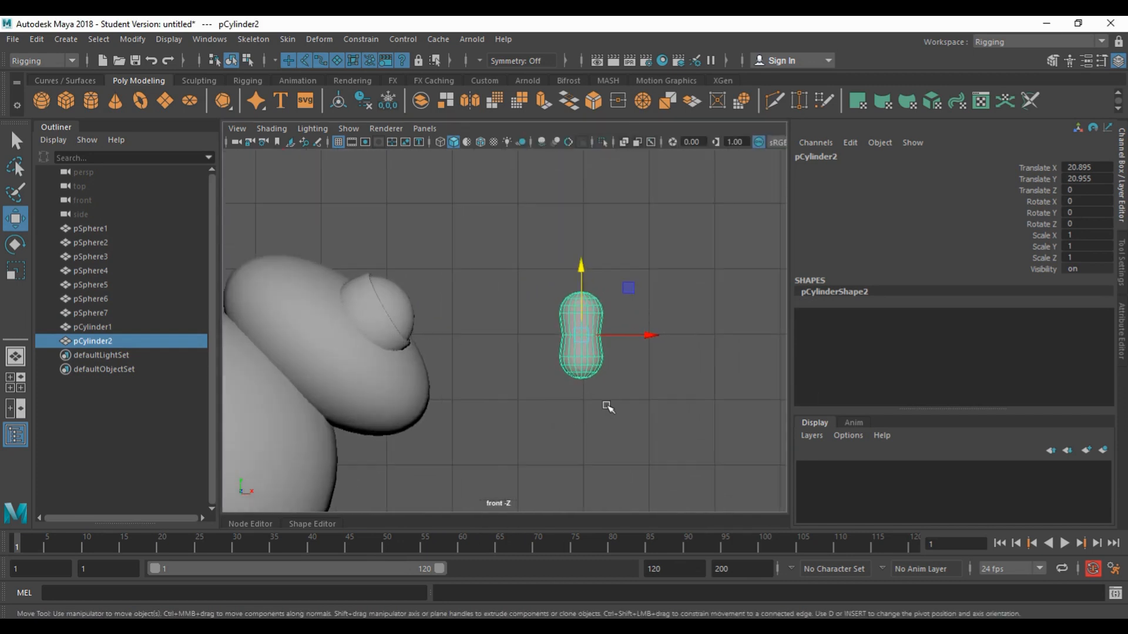
{"action": "key", "text": "r"}
{"action": "left_click_drag", "start_coordinate": [581, 336], "coordinate": [581, 245]}
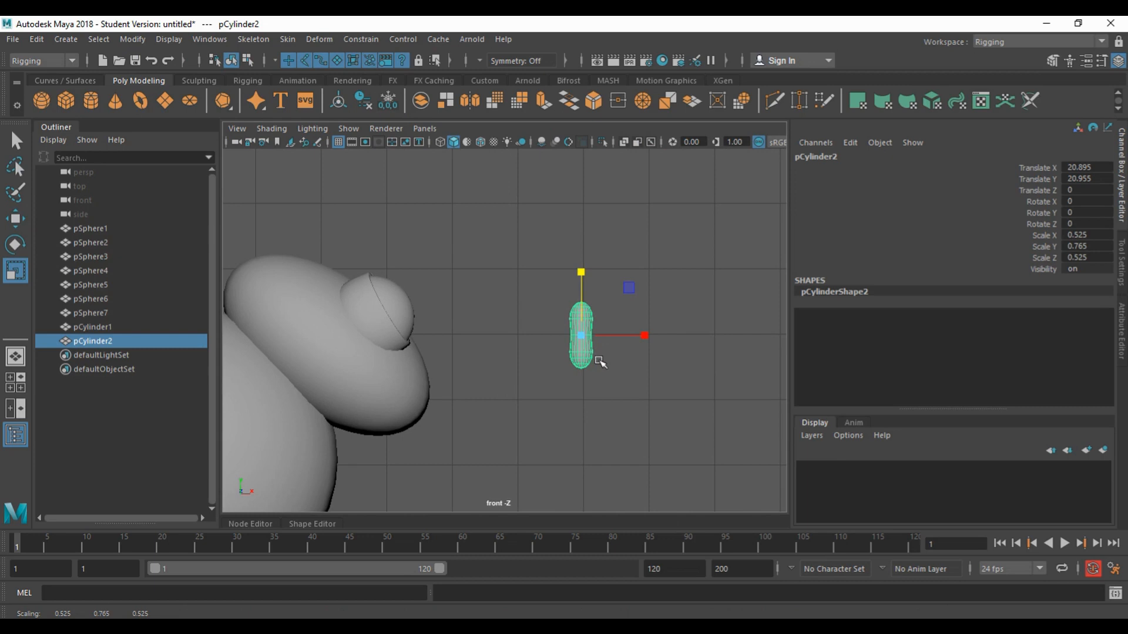
- Try duplicating the small cylinder above itself, rotating the copy to Rotate Z -36.795 and shifting it sideways in X
{"action": "key", "text": "ctrl+d"}
{"action": "key", "text": "w"}
{"action": "left_click_drag", "start_coordinate": [580, 264], "coordinate": [585, 217]}
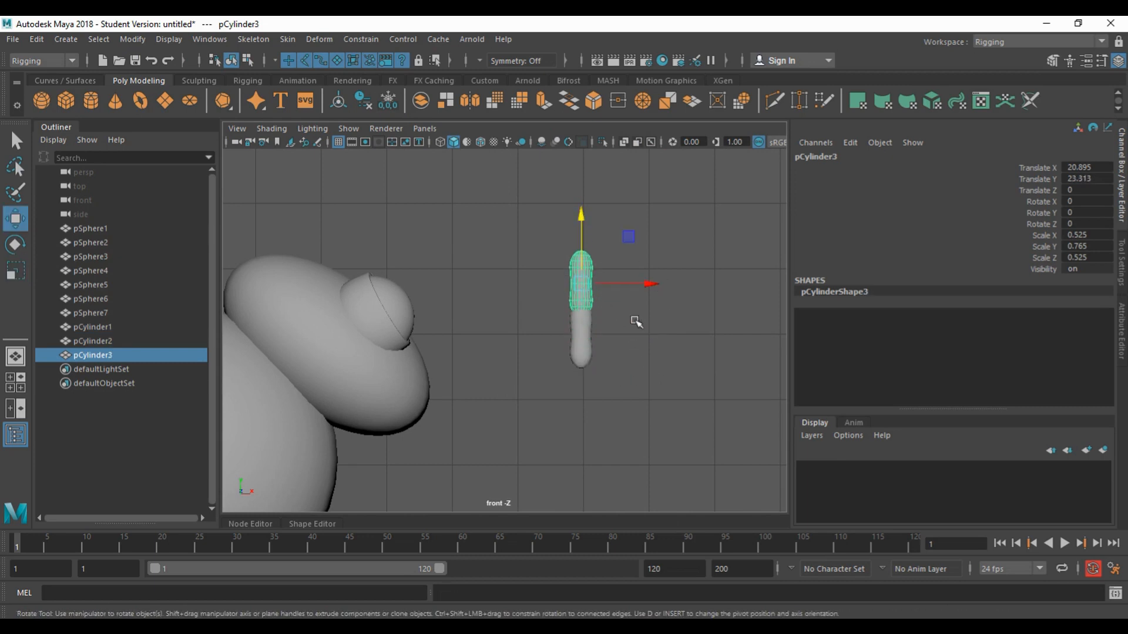
{"action": "key", "text": "e"}
{"action": "left_click_drag", "start_coordinate": [524, 245], "coordinate": [560, 234]}
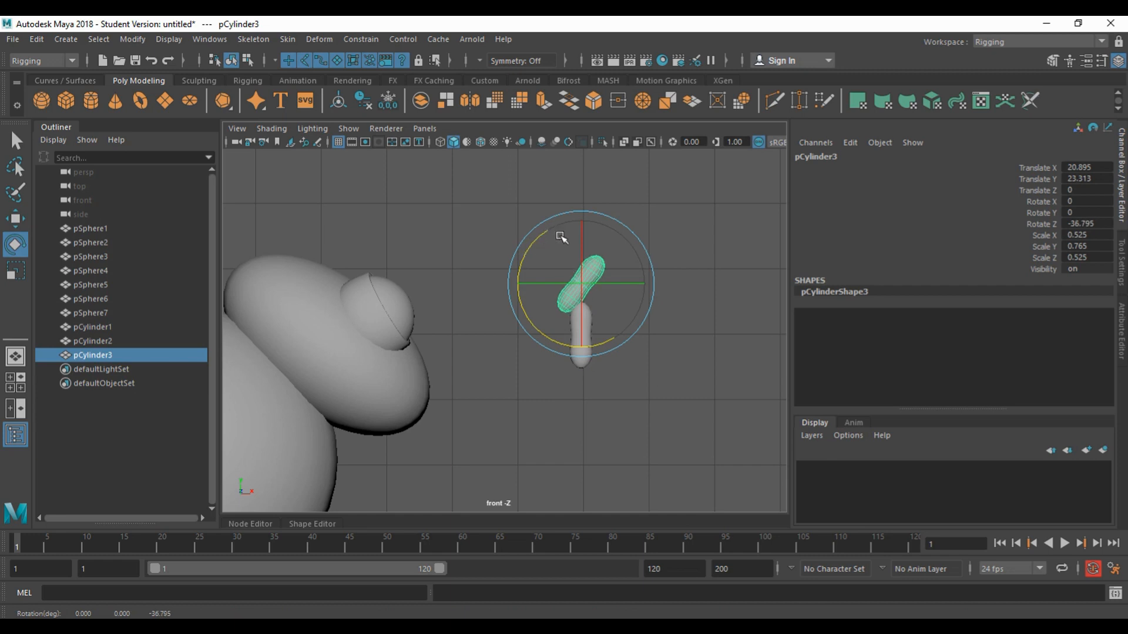
{"action": "key", "text": "w"}
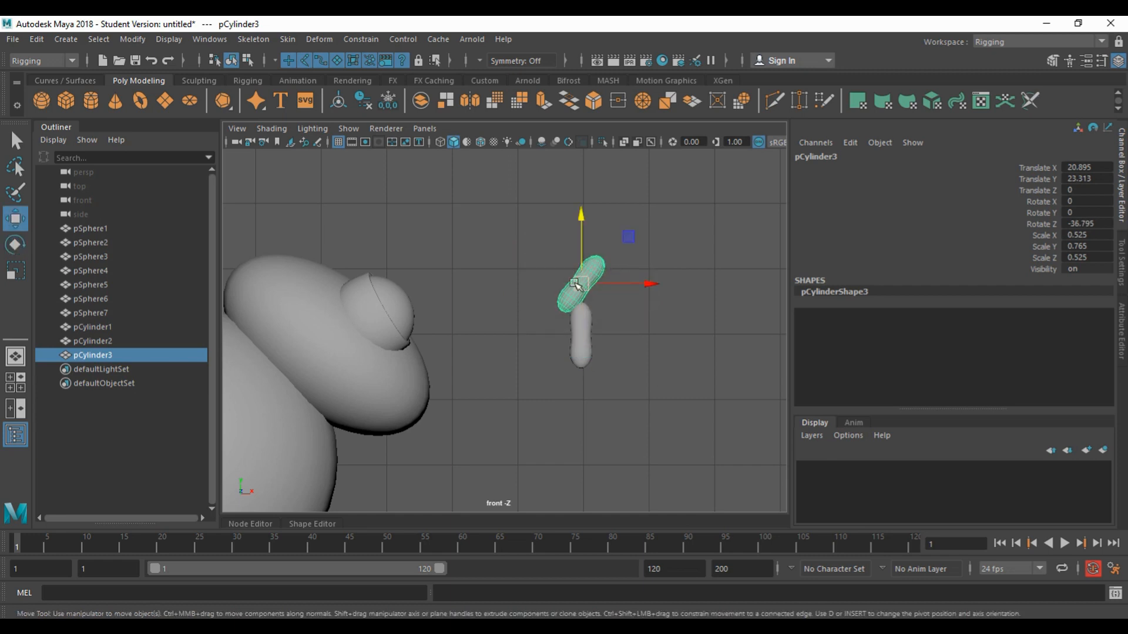
{"action": "left_click_drag", "start_coordinate": [623, 284], "coordinate": [643, 285]}
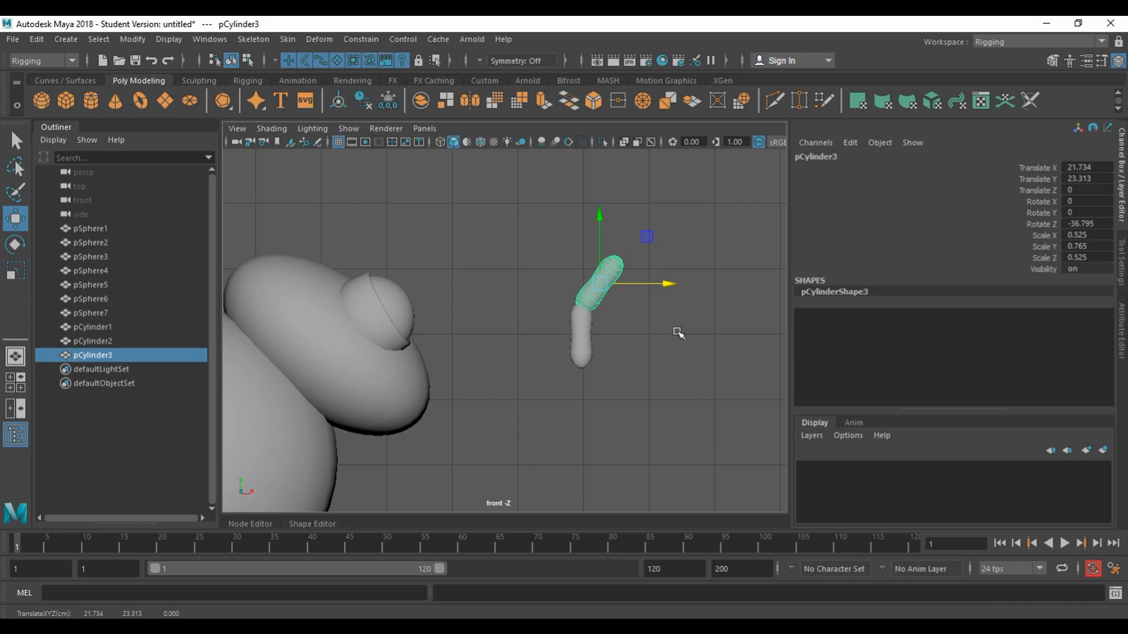
{"action": "left_click_drag", "start_coordinate": [644, 287], "coordinate": [682, 288]}
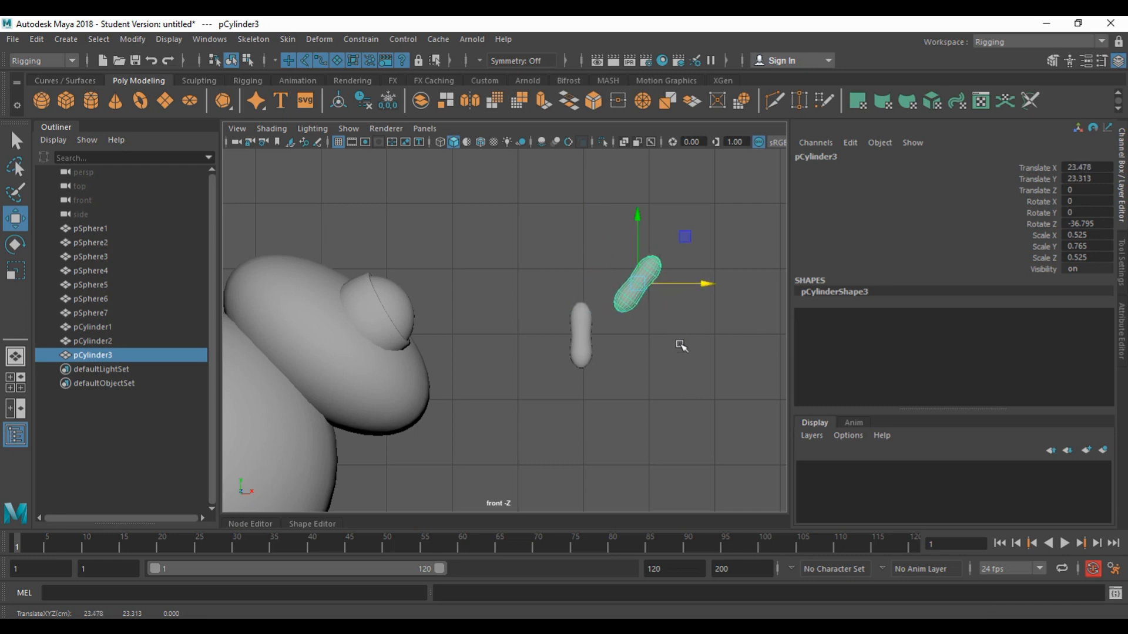
- Undo the copy's moves, its rotation and the duplication itself
{"action": "key", "text": "ctrl+z"}
{"action": "key", "text": "ctrl+z"}
{"action": "key", "text": "ctrl+z"}
{"action": "key", "text": "ctrl+z"}
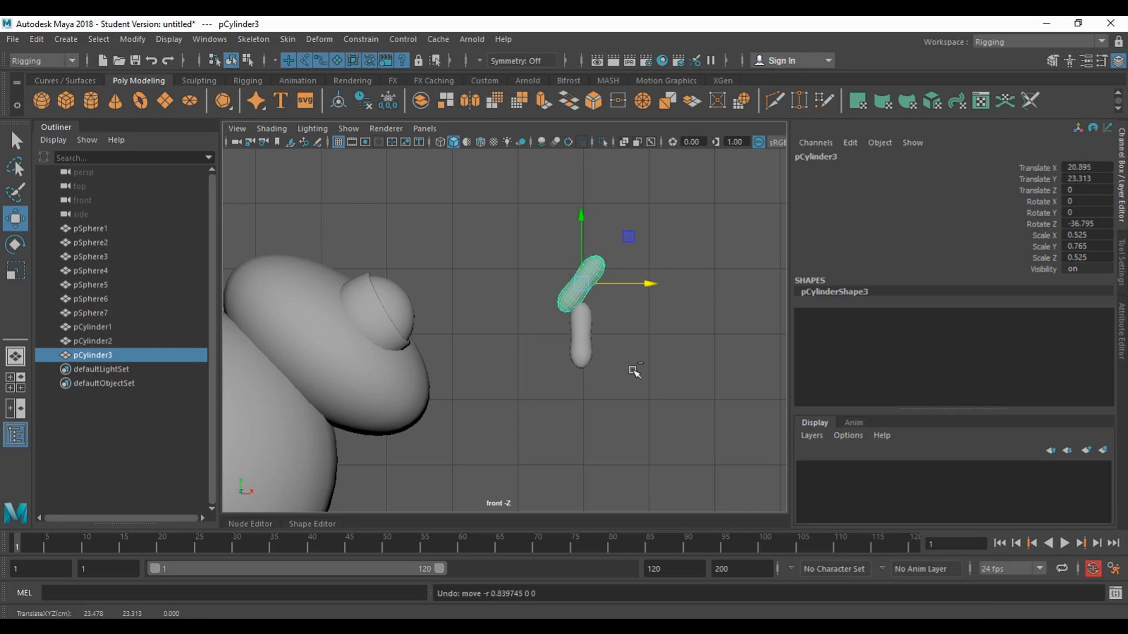
{"action": "key", "text": "ctrl+z"}
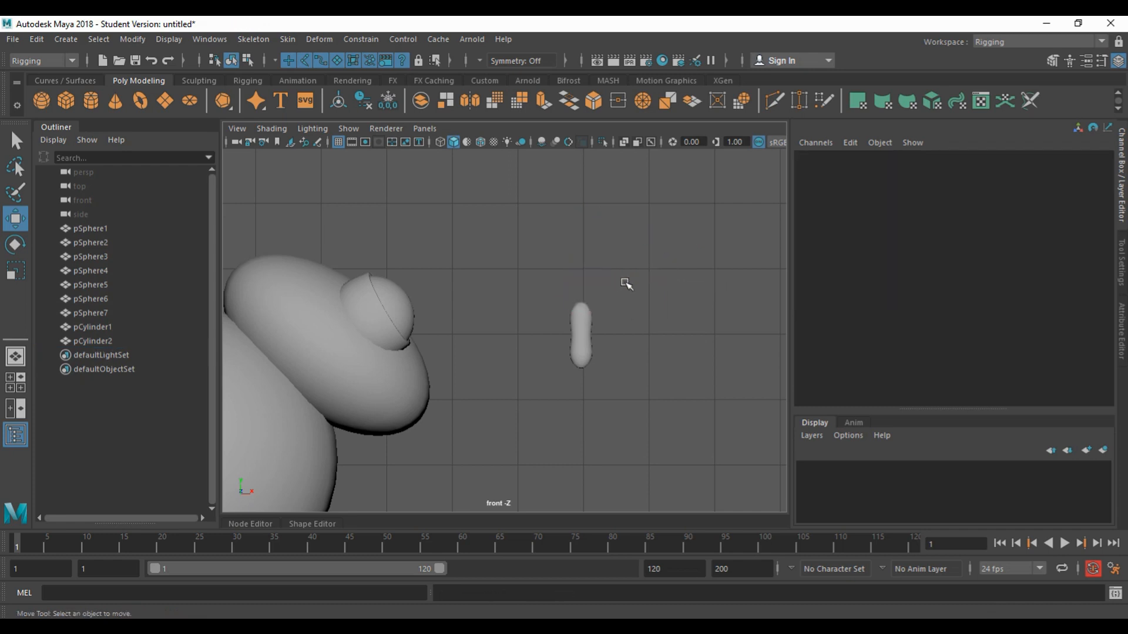
- Move the small cylinder's pivot point down to its lower end
{"action": "left_click", "coordinate": [591, 335]}
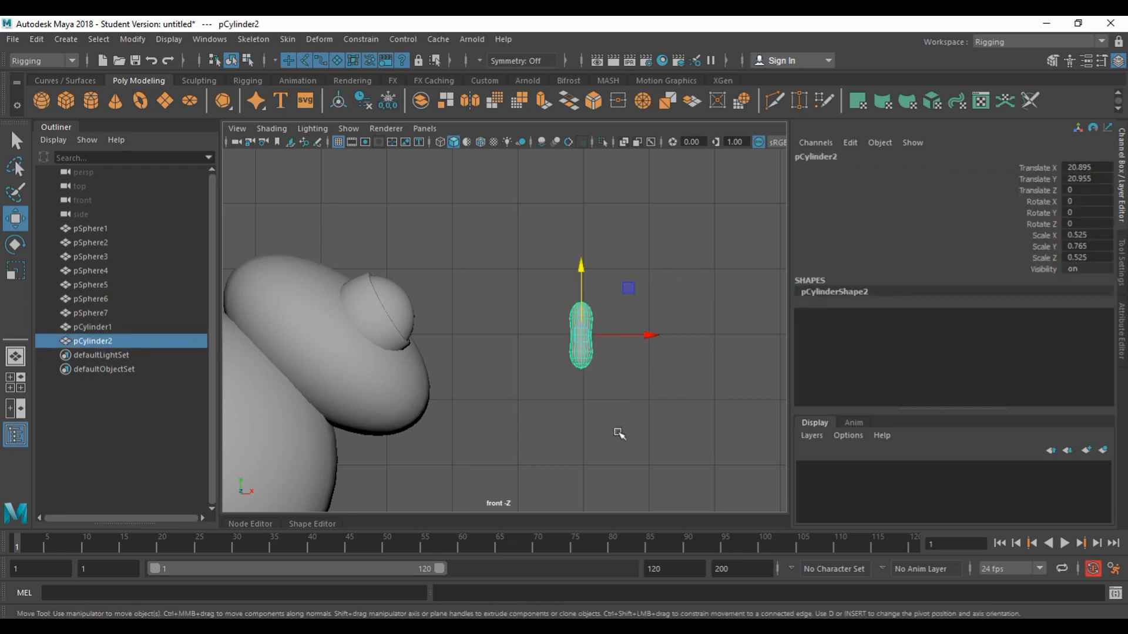
{"action": "key", "text": "d"}
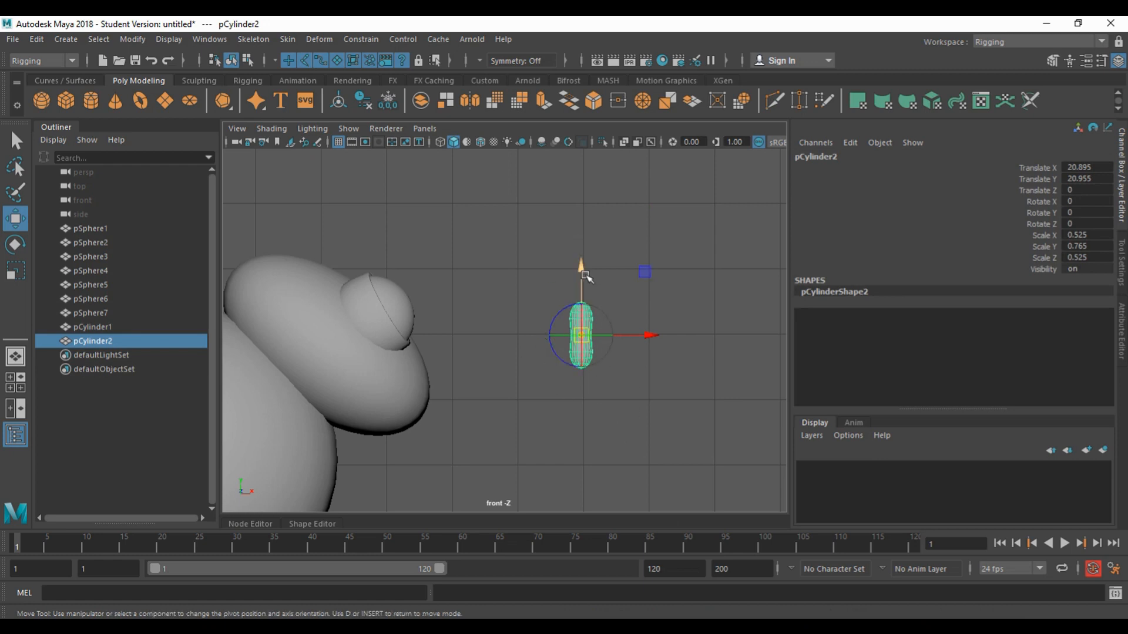
{"action": "left_click", "coordinate": [581, 312]}
{"action": "left_click_drag", "start_coordinate": [581, 312], "coordinate": [584, 360]}
{"action": "key", "text": "d"}
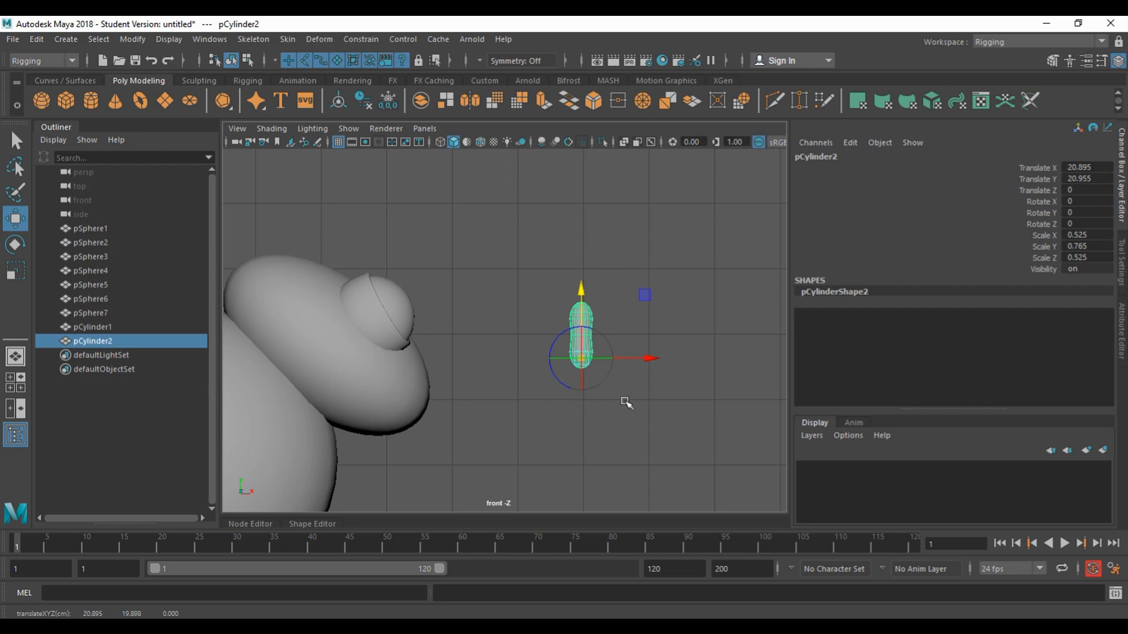
{"action": "key", "text": "s"}
{"action": "key", "text": "ctrl+z"}
{"action": "key", "text": "w"}
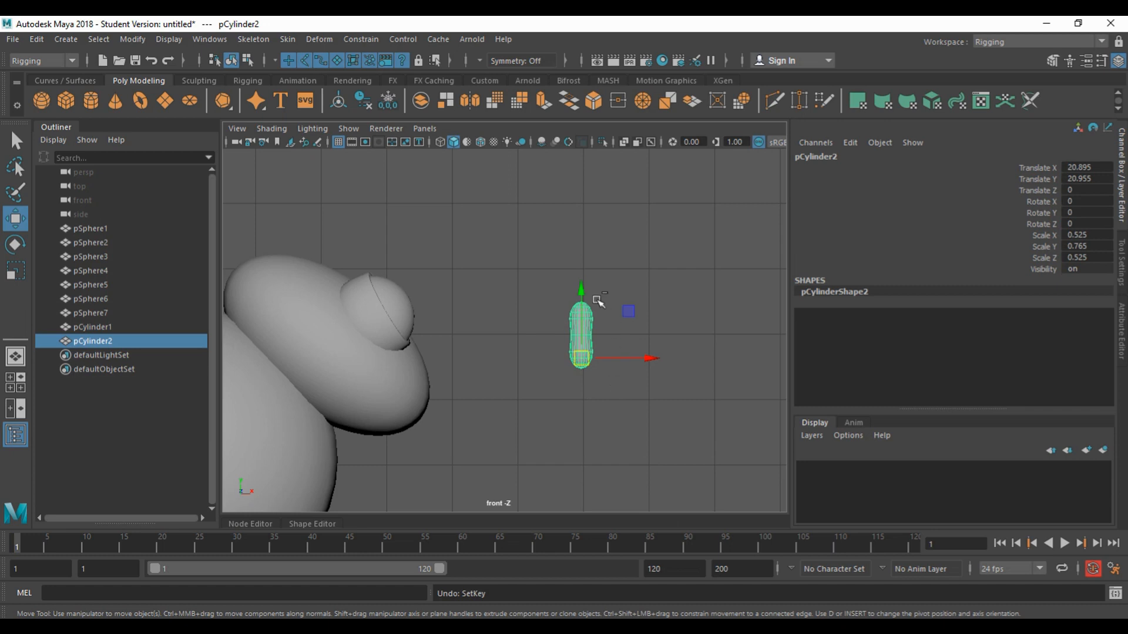
- Duplicate the small cylinder, raise the copy to Translate Y 23.184 and tilt it to Rotate Z -35.239
{"action": "key", "text": "ctrl+d"}
{"action": "left_click_drag", "start_coordinate": [580, 302], "coordinate": [580, 254]}
{"action": "key", "text": "e"}
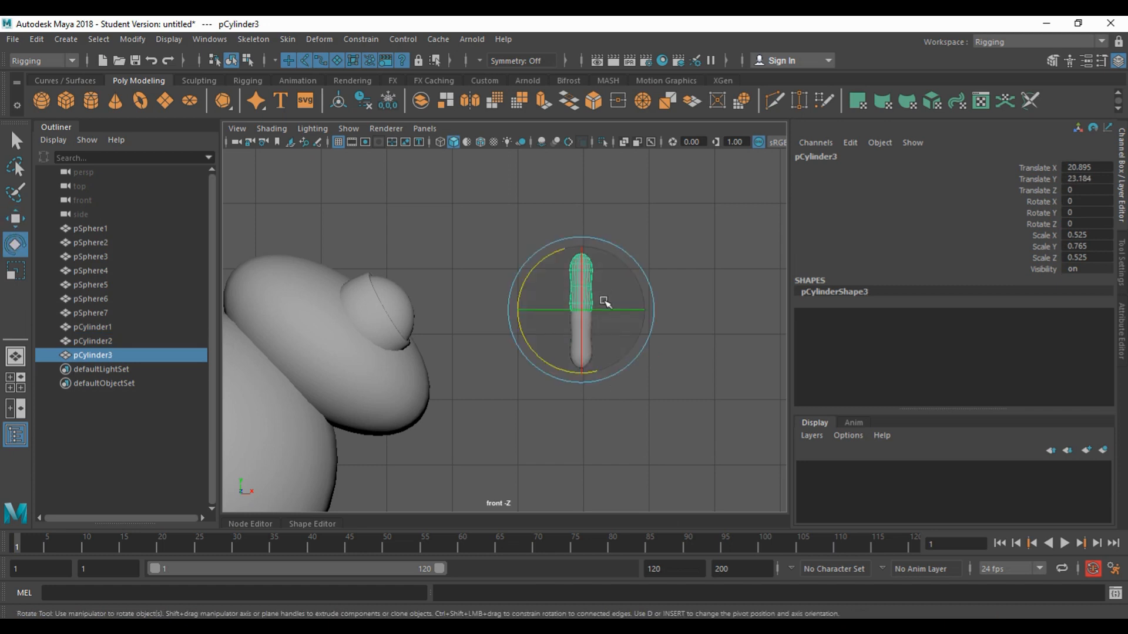
{"action": "left_click_drag", "start_coordinate": [546, 265], "coordinate": [580, 243]}
- Duplicate the tilted segment, slide the copy along its own axis to Translate X 22.189, Y 24.869, and rotate it to Rotate Z -73.947
{"action": "key", "text": "ctrl+d"}
{"action": "key", "text": "w"}
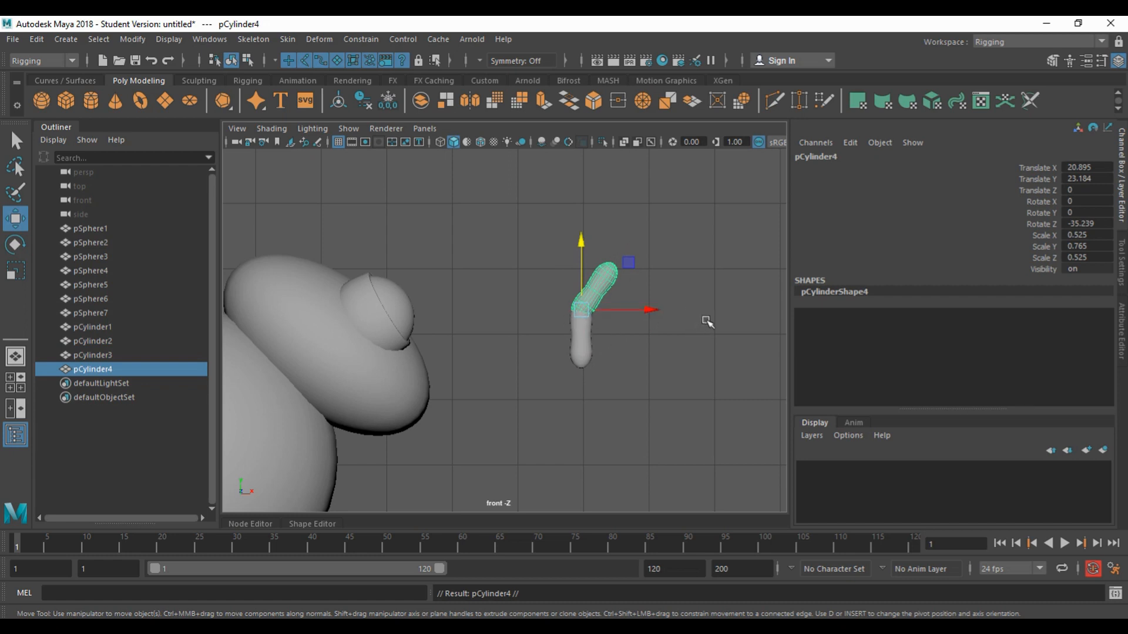
{"action": "left_click_drag", "start_coordinate": [707, 319], "coordinate": [675, 304]}
{"action": "left_click_drag", "start_coordinate": [620, 257], "coordinate": [649, 231]}
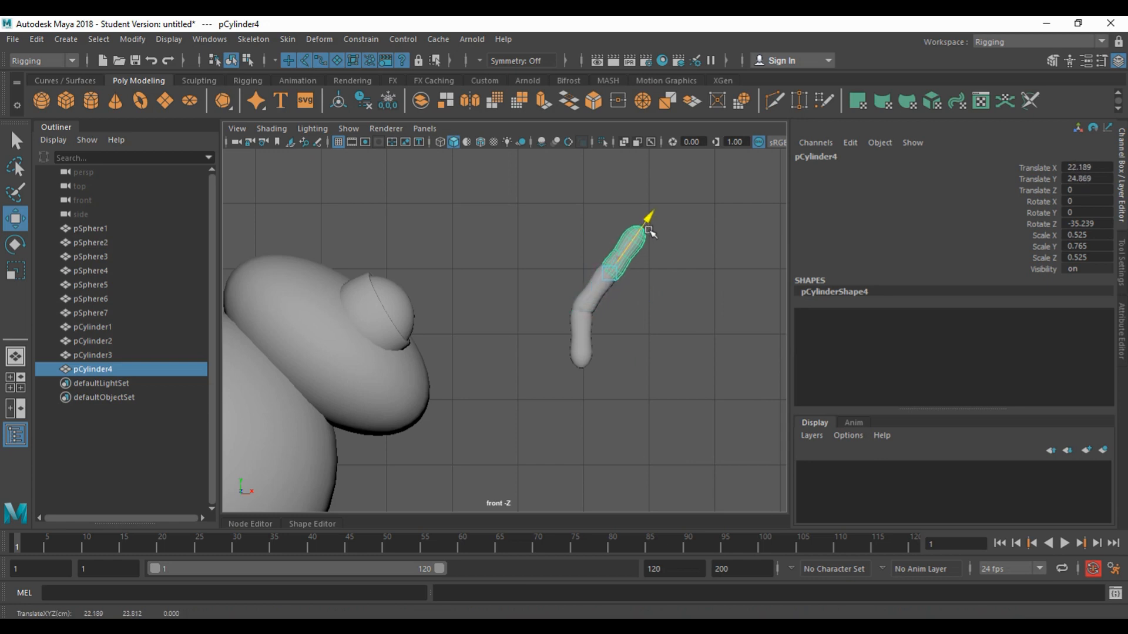
{"action": "key", "text": "e"}
{"action": "left_click_drag", "start_coordinate": [597, 328], "coordinate": [559, 311]}
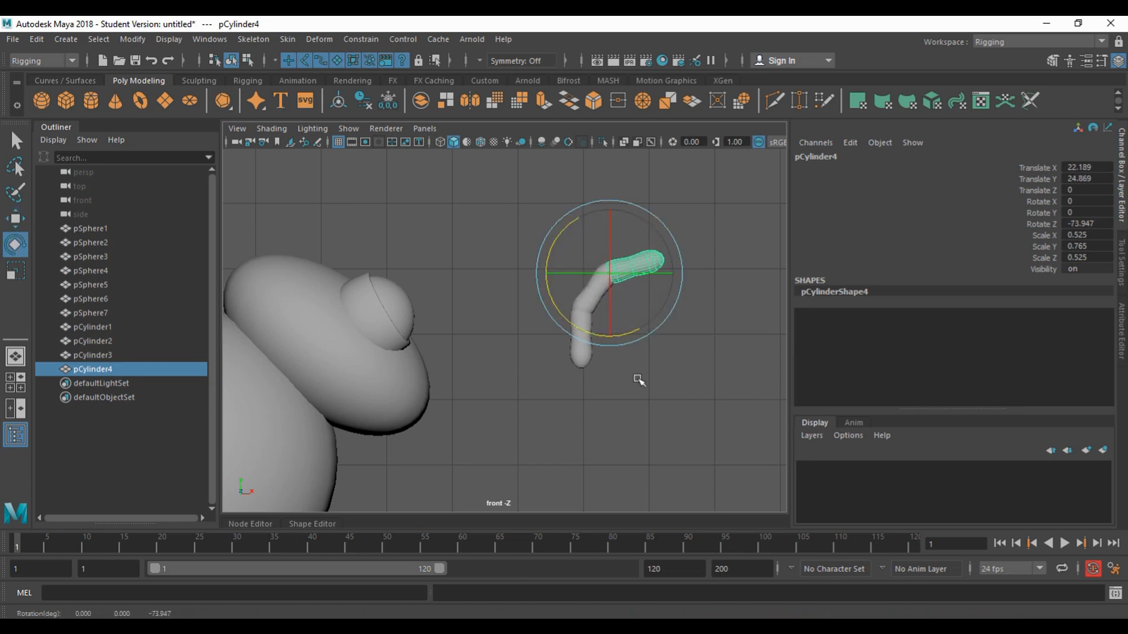
- Parent the outermost antenna segment to the middle segment
{"action": "key", "text": "q"}
{"action": "left_click", "coordinate": [639, 332]}
{"action": "left_click", "coordinate": [633, 264]}
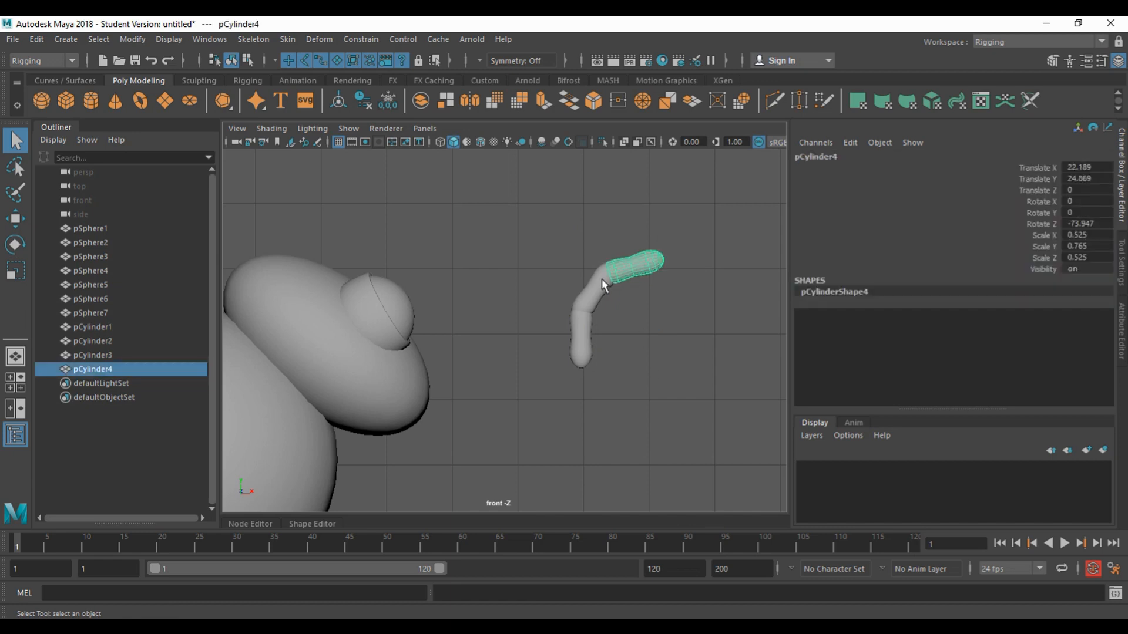
{"action": "left_click", "coordinate": [601, 281]}
{"action": "left_click", "coordinate": [583, 328]}
{"action": "left_click", "coordinate": [645, 271]}
{"action": "left_click", "coordinate": [598, 287], "text": "shift"}
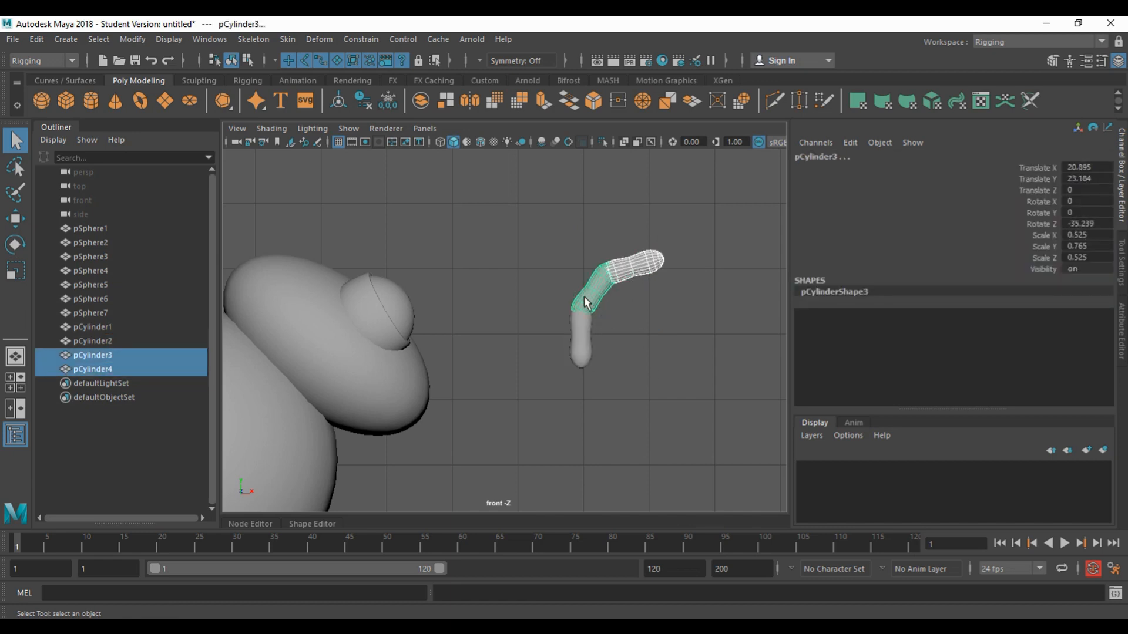
{"action": "left_click", "coordinate": [635, 272]}
{"action": "left_click", "coordinate": [605, 293], "text": "shift"}
{"action": "key", "text": "p"}
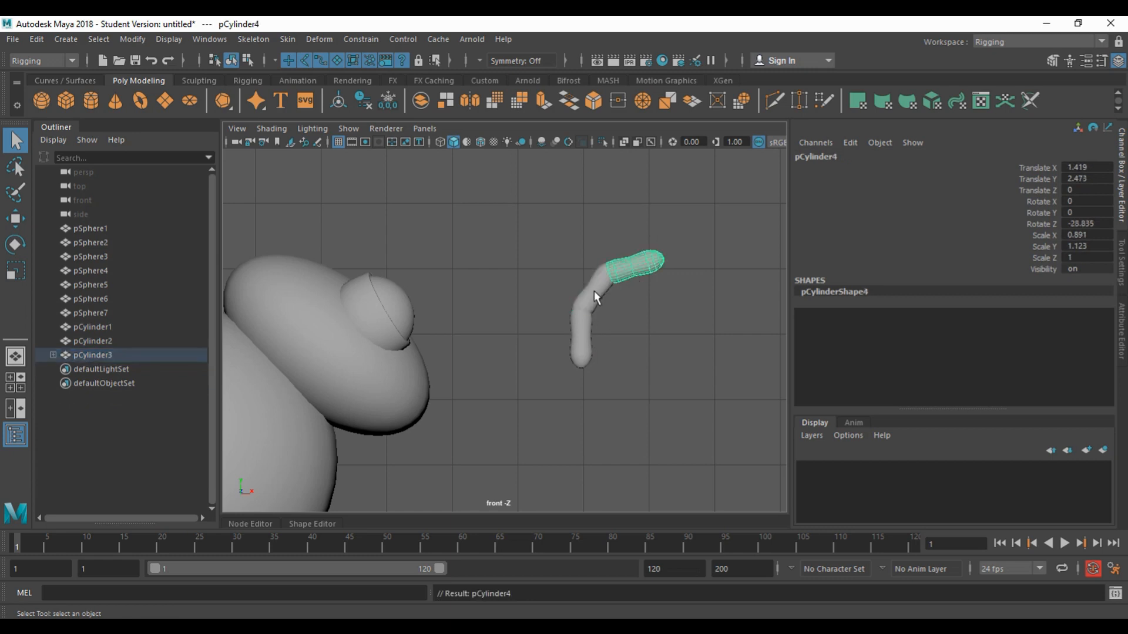
- Parent the middle antenna segment to the base segment
{"action": "left_click", "coordinate": [594, 290]}
{"action": "left_click", "coordinate": [585, 348], "text": "shift"}
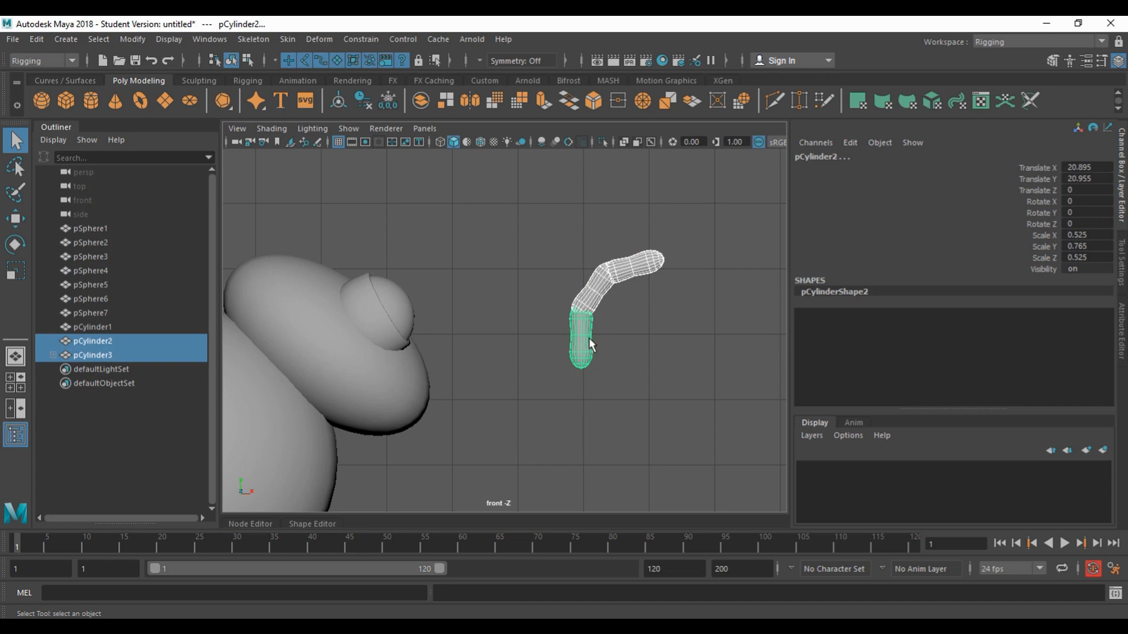
{"action": "key", "text": "p"}
{"action": "left_click", "coordinate": [592, 351]}
{"action": "left_click", "coordinate": [607, 312]}
- Move the whole antenna by its base segment onto the head at Translate X 9.623, Y 23.959
{"action": "left_click", "coordinate": [591, 340]}
{"action": "key", "text": "w"}
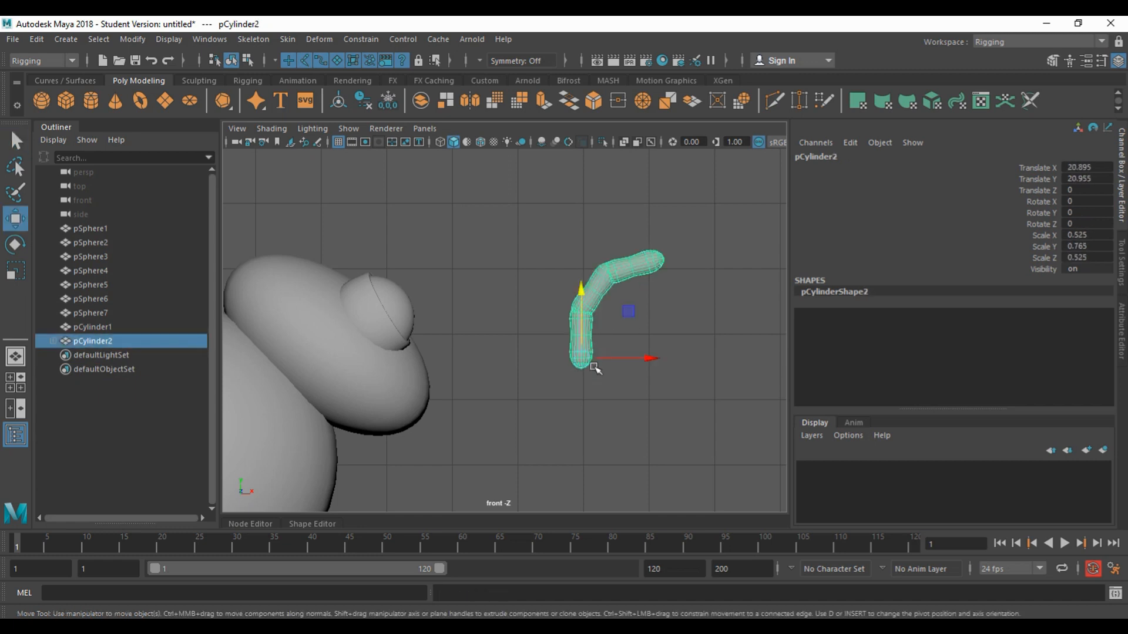
{"action": "left_click_drag", "start_coordinate": [639, 359], "coordinate": [423, 352]}
{"action": "middle_click_drag", "start_coordinate": [495, 338], "coordinate": [647, 370], "text": "alt"}
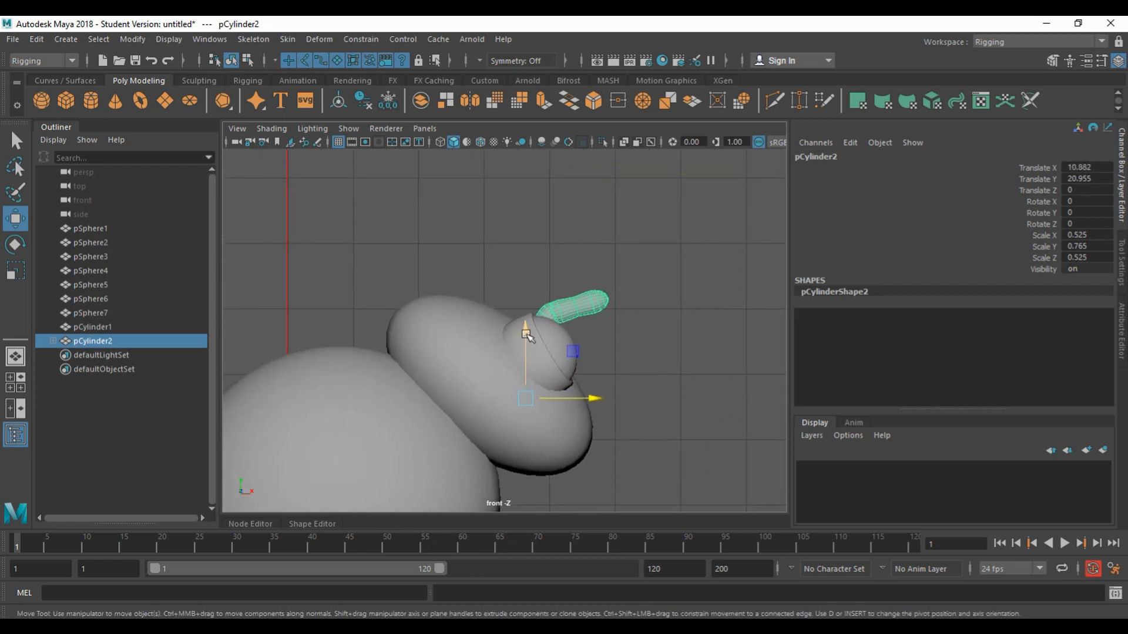
{"action": "left_click_drag", "start_coordinate": [529, 327], "coordinate": [528, 264]}
{"action": "left_click_drag", "start_coordinate": [588, 326], "coordinate": [562, 329]}
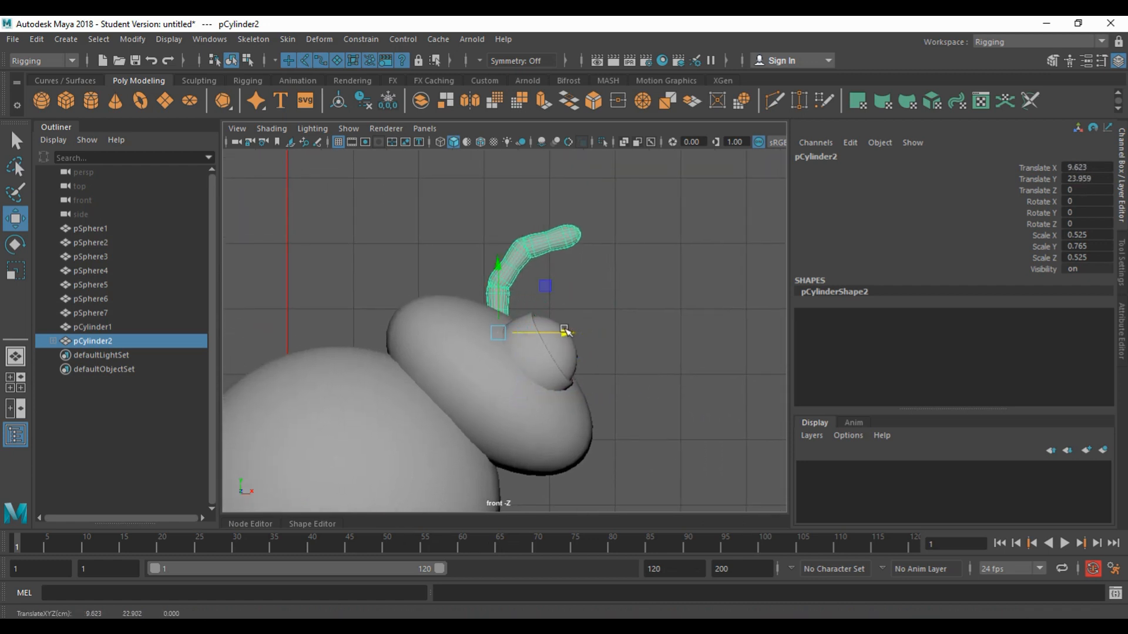
- Tilt the antenna forward to Rotate Z -21.02 and slide its base into the head at Translate X 9.889, Y 24.531
{"action": "key", "text": "e"}
{"action": "left_click_drag", "start_coordinate": [525, 283], "coordinate": [524, 251]}
{"action": "key", "text": "w"}
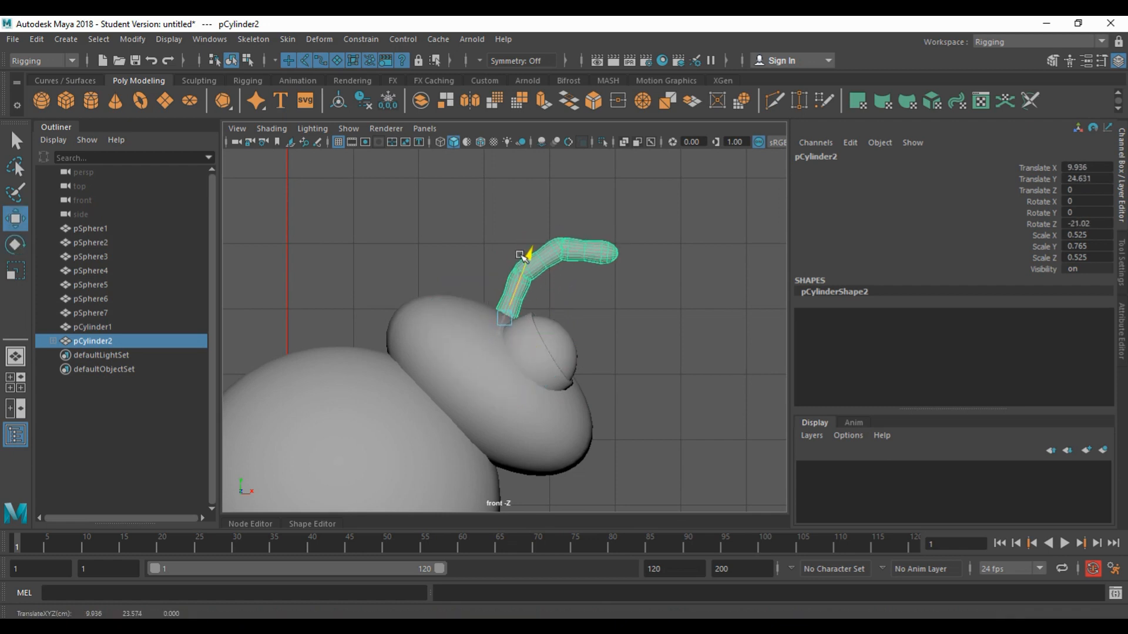
- Shift the antenna off the head's centre line to Translate Z -1.27 in the side view
{"action": "key", "text": "space"}
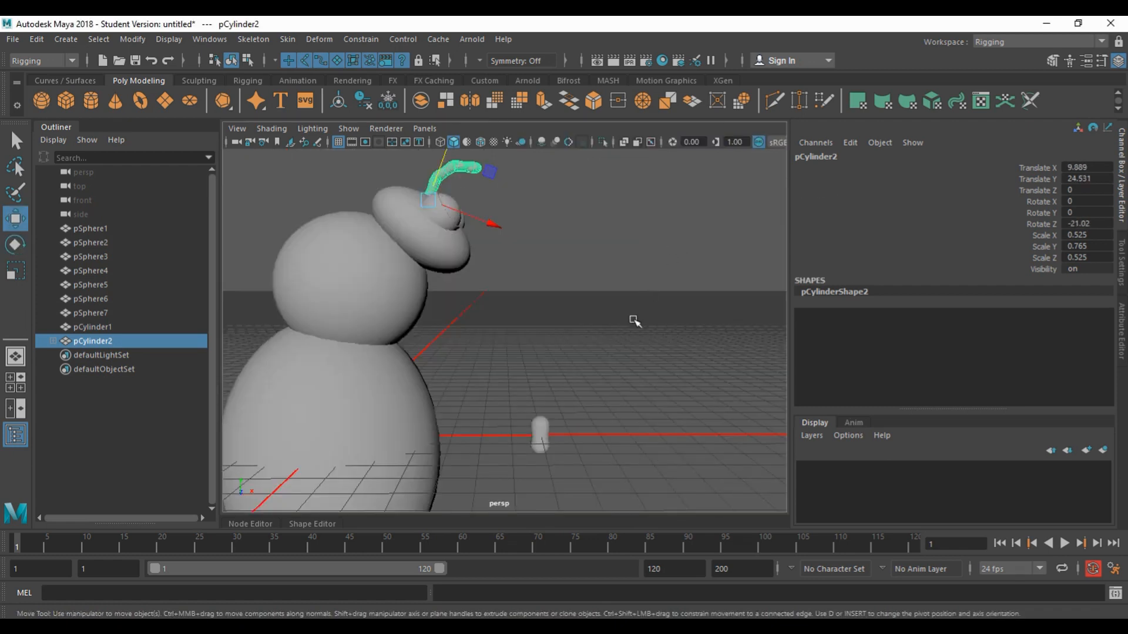
{"action": "key", "text": "space"}
{"action": "key", "text": "space"}
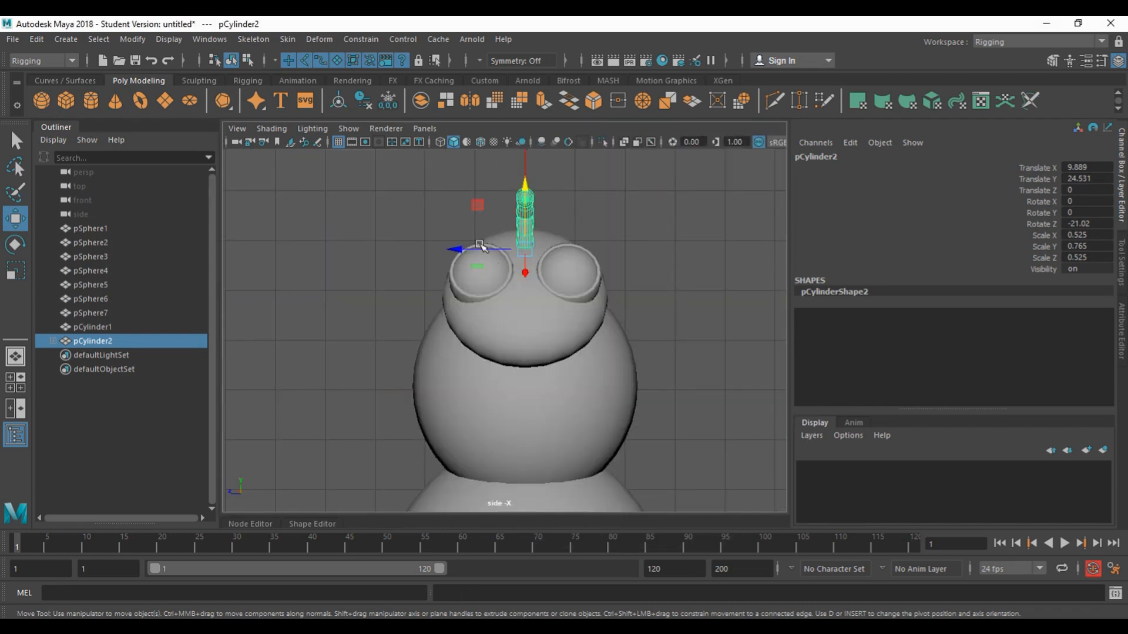
{"action": "left_click_drag", "start_coordinate": [450, 244], "coordinate": [473, 243]}
{"action": "scroll", "coordinate": [527, 299], "scroll_direction": "up", "scroll_amount": 1}
{"action": "middle_click_drag", "start_coordinate": [542, 283], "coordinate": [545, 316], "text": "alt"}
- Rotate the antenna outward to Rotate X -15.938, Y -6.024, Z -20.176, keeping its base segment selected
{"action": "key", "text": "space"}
{"action": "key", "text": "space"}
{"action": "left_click_drag", "start_coordinate": [649, 240], "coordinate": [716, 299], "text": "alt"}
{"action": "key", "text": "e"}
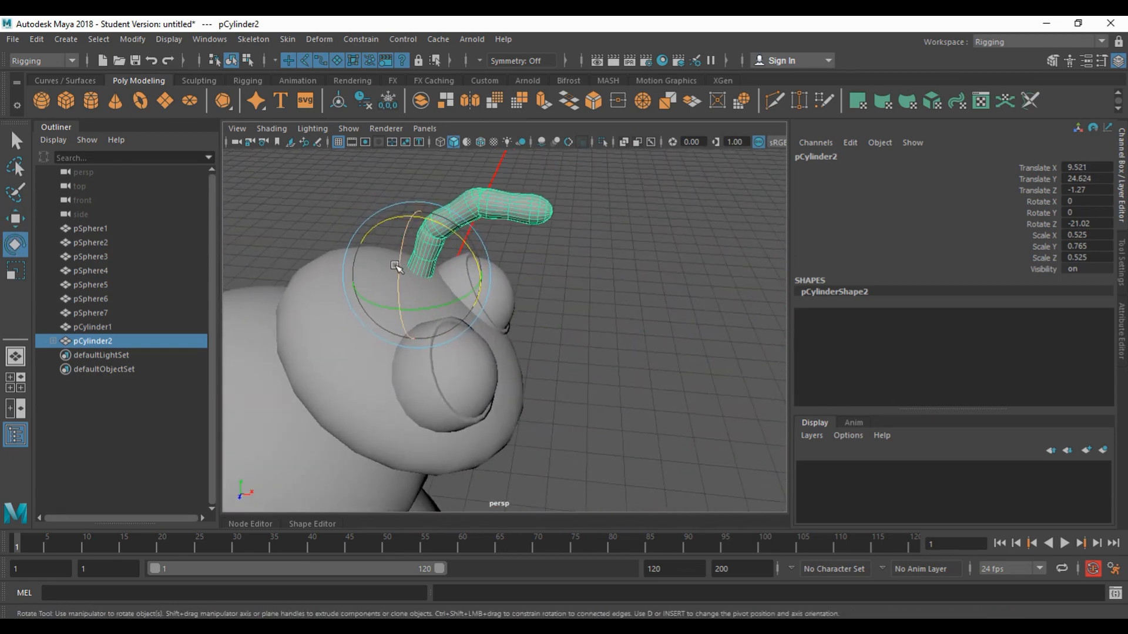
{"action": "left_click_drag", "start_coordinate": [399, 263], "coordinate": [628, 289]}
{"action": "left_click", "coordinate": [600, 282]}
{"action": "left_click", "coordinate": [541, 220]}
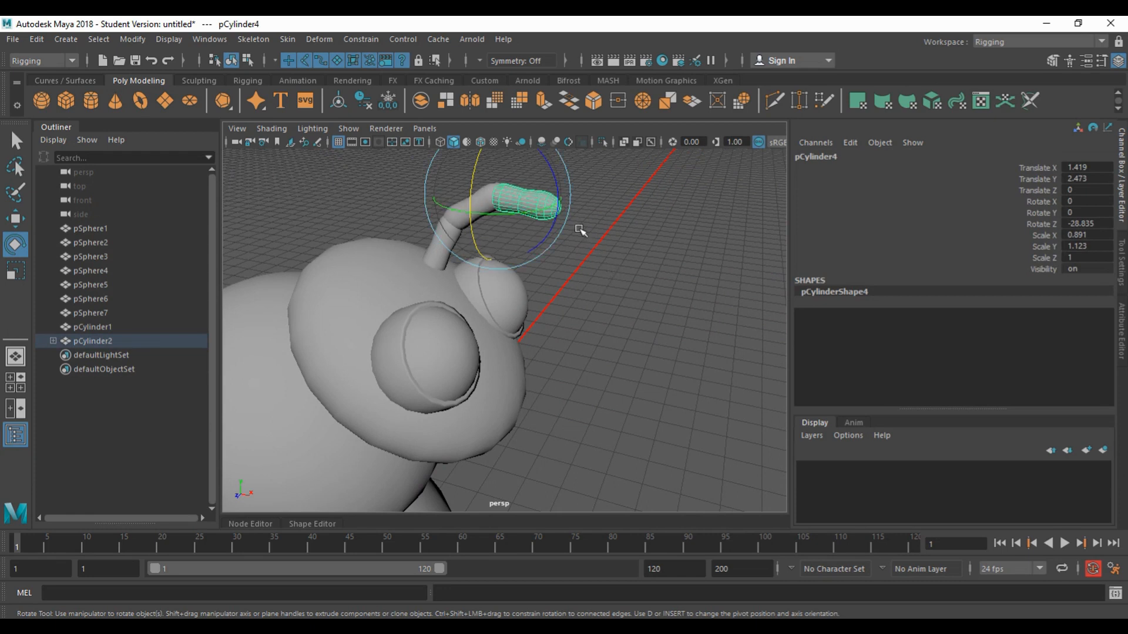
{"action": "key", "text": "q"}
{"action": "left_click", "coordinate": [460, 250]}
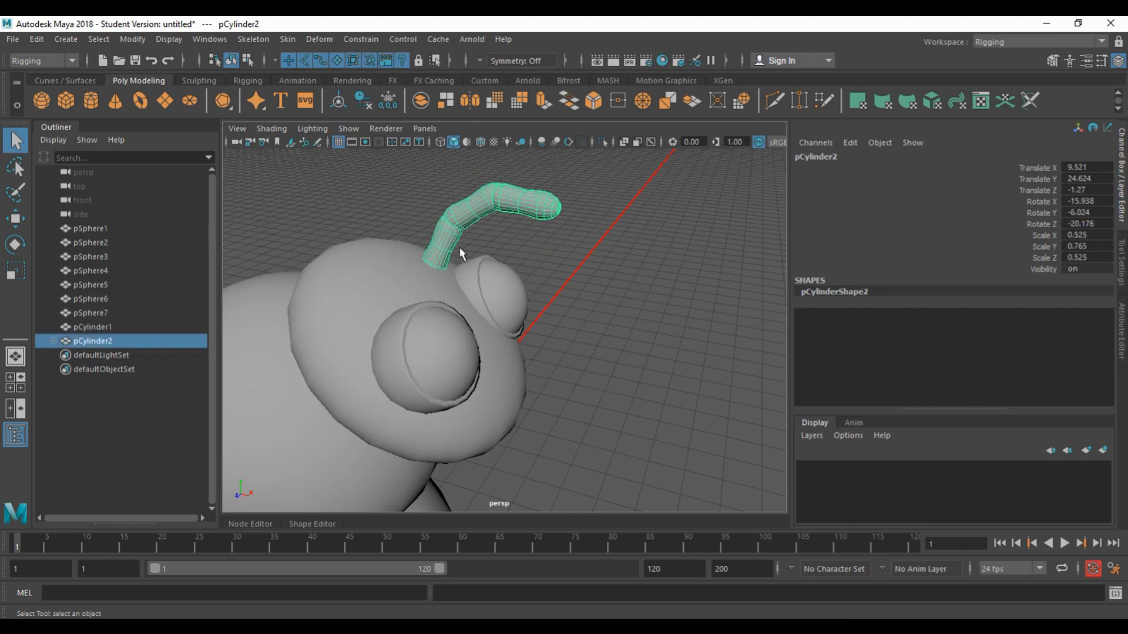
- Duplicate the antenna and place the copy on the opposite side of the head by setting Translate Z to 1.27
{"action": "key", "text": "space"}
{"action": "key", "text": "space"}
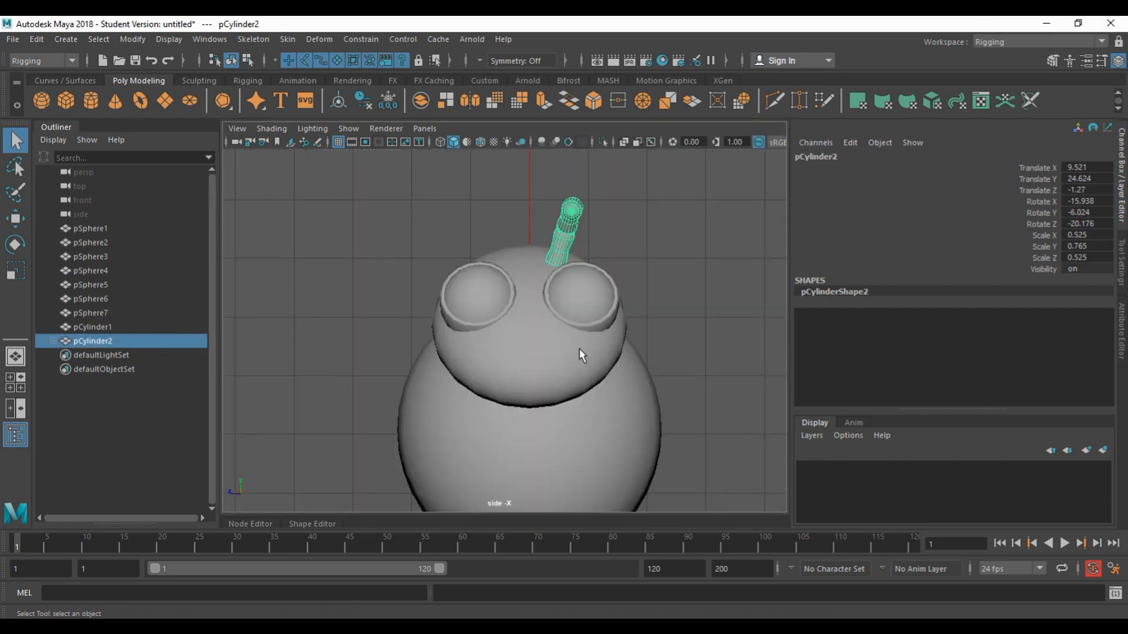
{"action": "key", "text": "ctrl+d"}
{"action": "key", "text": "w"}
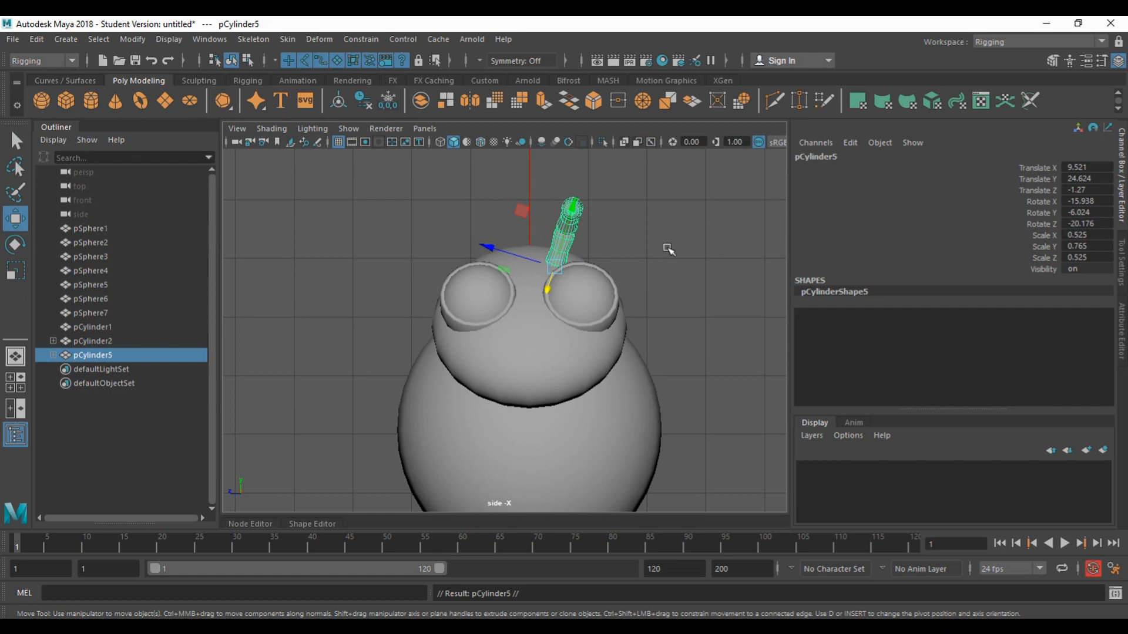
{"action": "left_click_drag", "start_coordinate": [668, 249], "coordinate": [611, 246]}
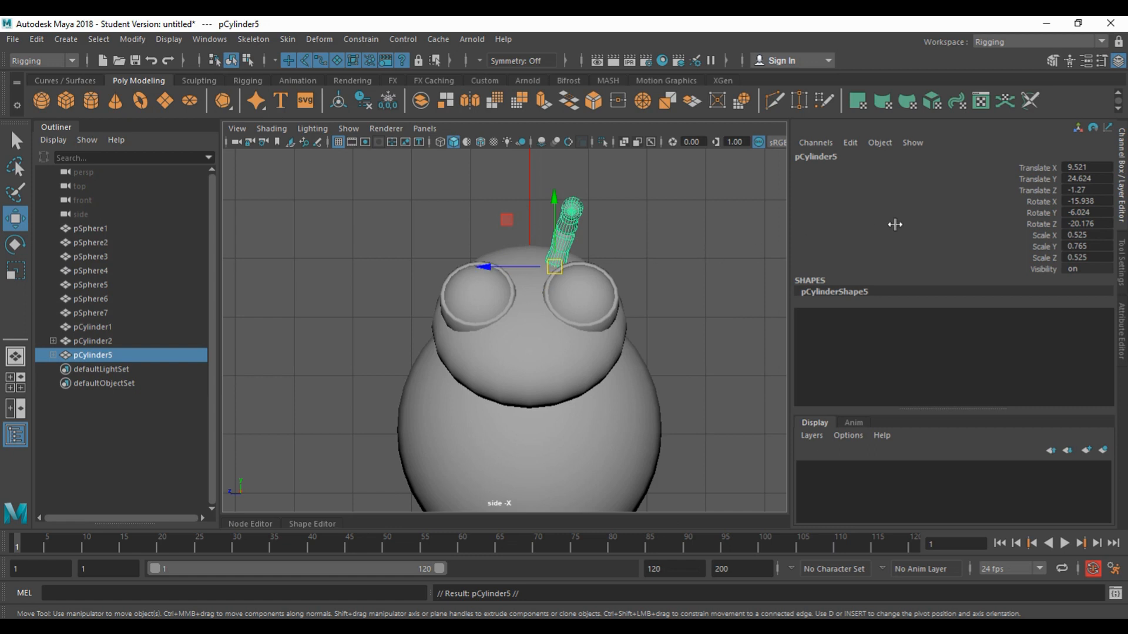
{"action": "double_click", "coordinate": [1087, 191]}
{"action": "key", "text": "Return"}
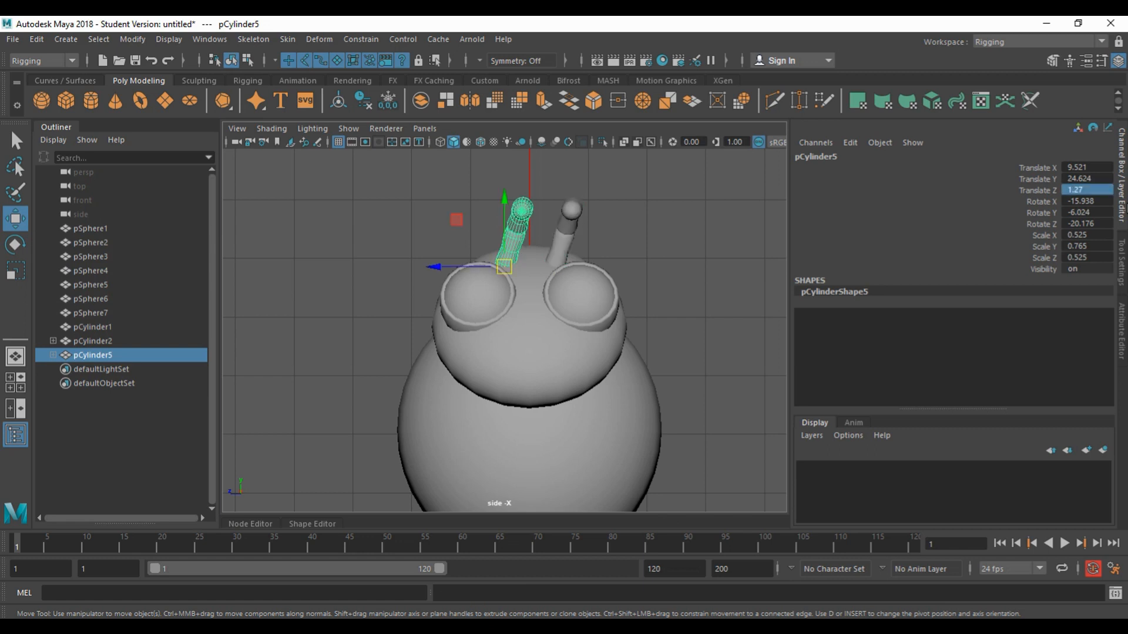
- Mirror the duplicated antenna's tilt by setting Rotate X to 15.938 and Rotate Y to 6.024
{"action": "double_click", "coordinate": [1088, 201]}
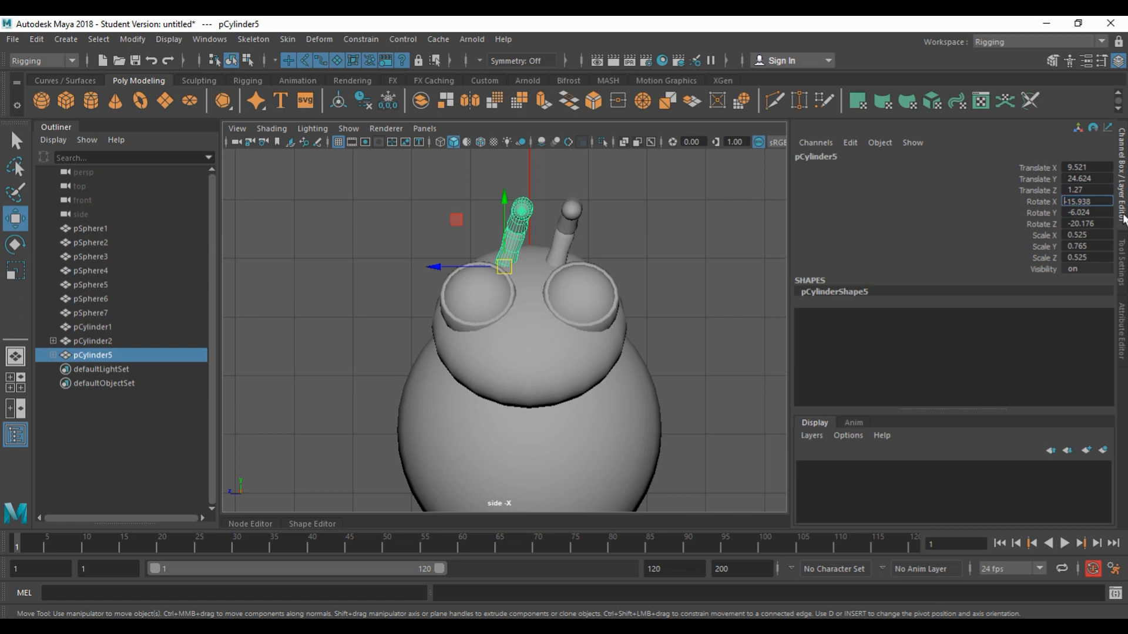
{"action": "key", "text": "Return"}
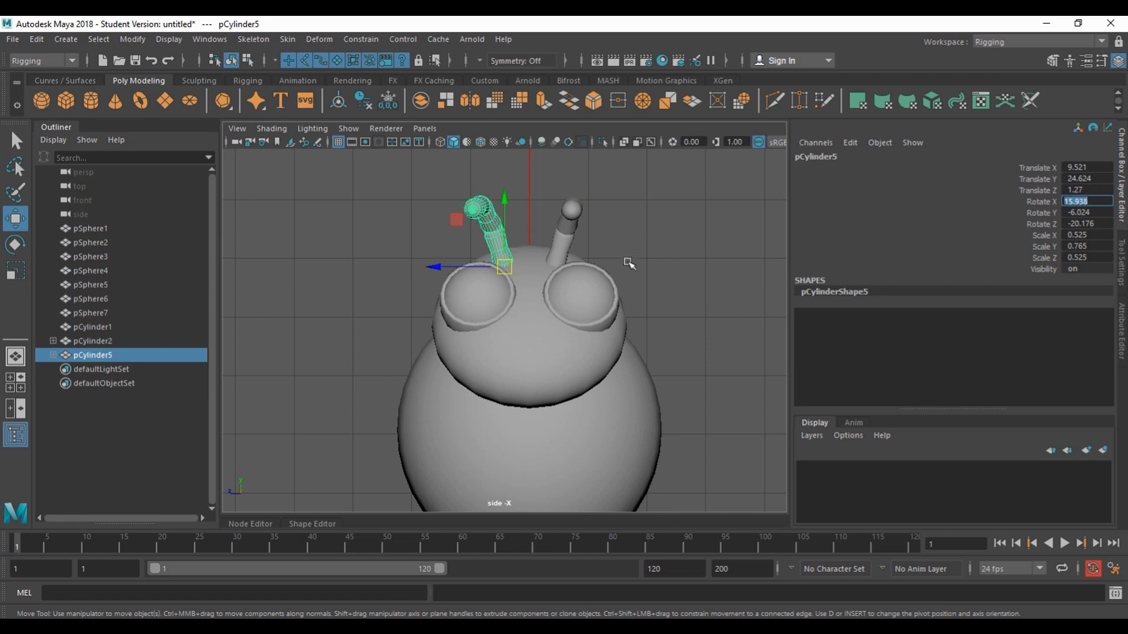
{"action": "double_click", "coordinate": [1085, 213]}
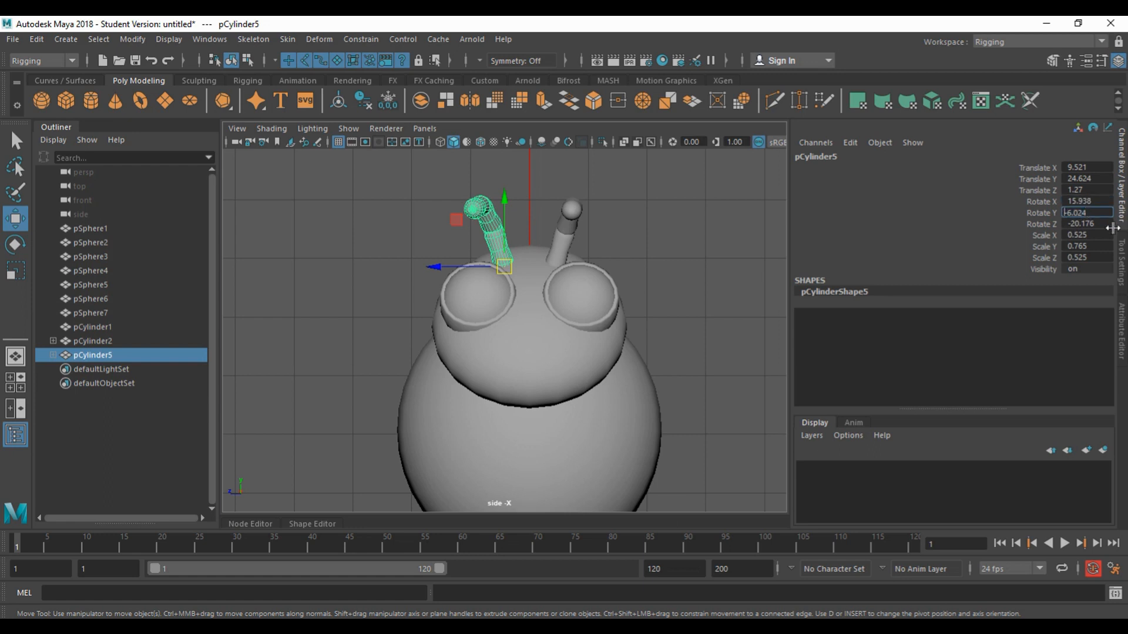
{"action": "left_click", "coordinate": [590, 252]}
{"action": "left_click", "coordinate": [560, 255]}
{"action": "left_click", "coordinate": [498, 247]}
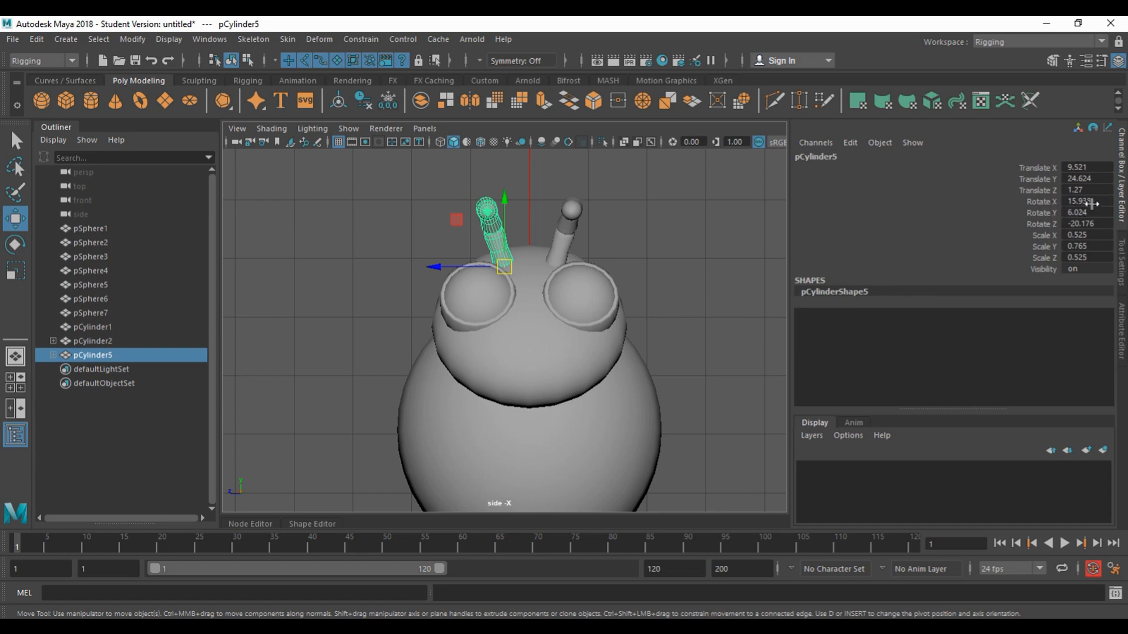
- Examine the mirrored antenna pair on the head from several angles in the perspective view
{"action": "key", "text": "space"}
{"action": "key", "text": "space"}
{"action": "left_click", "coordinate": [679, 263]}
{"action": "left_click_drag", "start_coordinate": [598, 296], "coordinate": [549, 284], "text": "alt"}
{"action": "scroll", "coordinate": [566, 297], "scroll_direction": "down", "scroll_amount": 5}
{"action": "left_click_drag", "start_coordinate": [566, 395], "coordinate": [566, 317], "text": "alt"}
{"action": "left_click", "coordinate": [476, 234]}
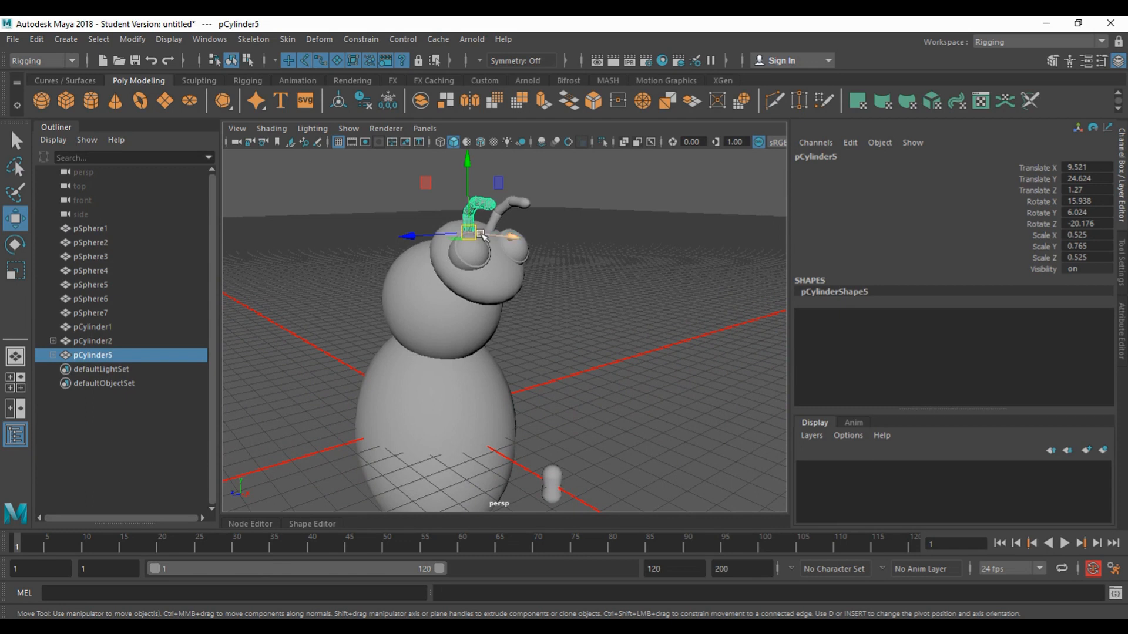
{"action": "left_click_drag", "start_coordinate": [491, 366], "coordinate": [529, 365], "text": "alt"}
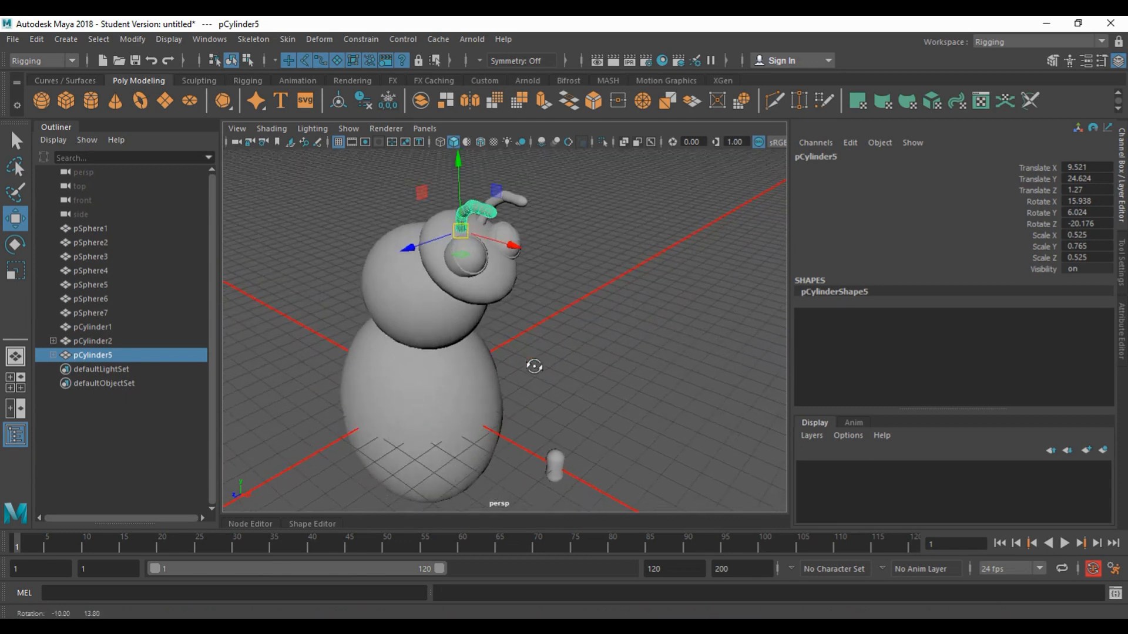
- Duplicate the antenna as a leg and move the copy out beside the head to Translate X 9.646, Y 22.279, Z 12.83
{"action": "key", "text": "ctrl+d"}
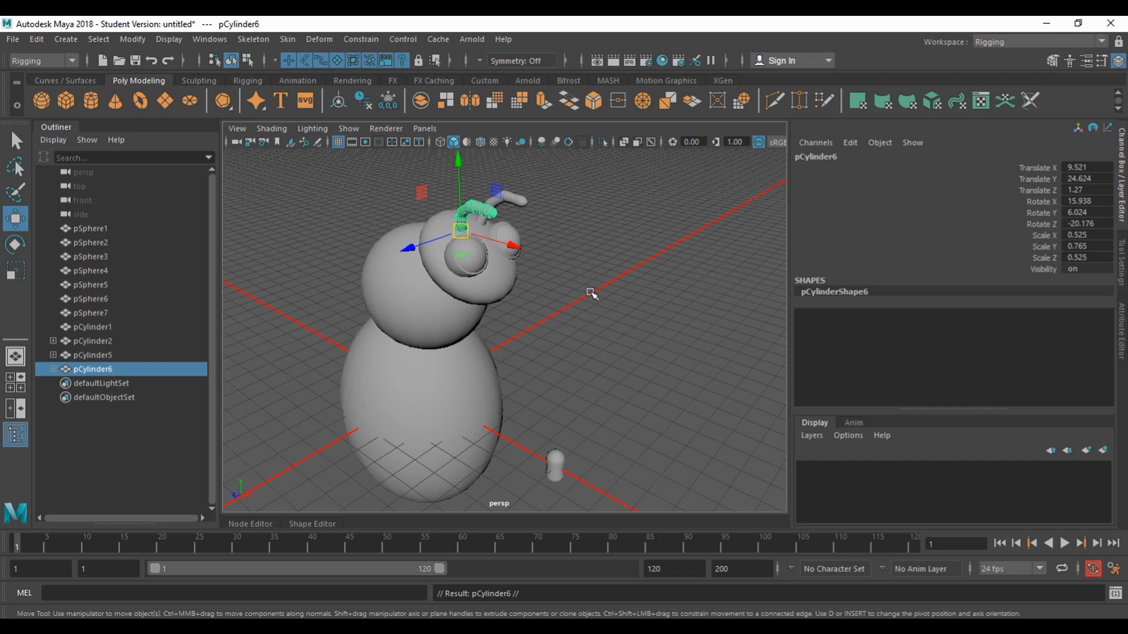
{"action": "key", "text": "w"}
{"action": "left_click_drag", "start_coordinate": [591, 292], "coordinate": [544, 270]}
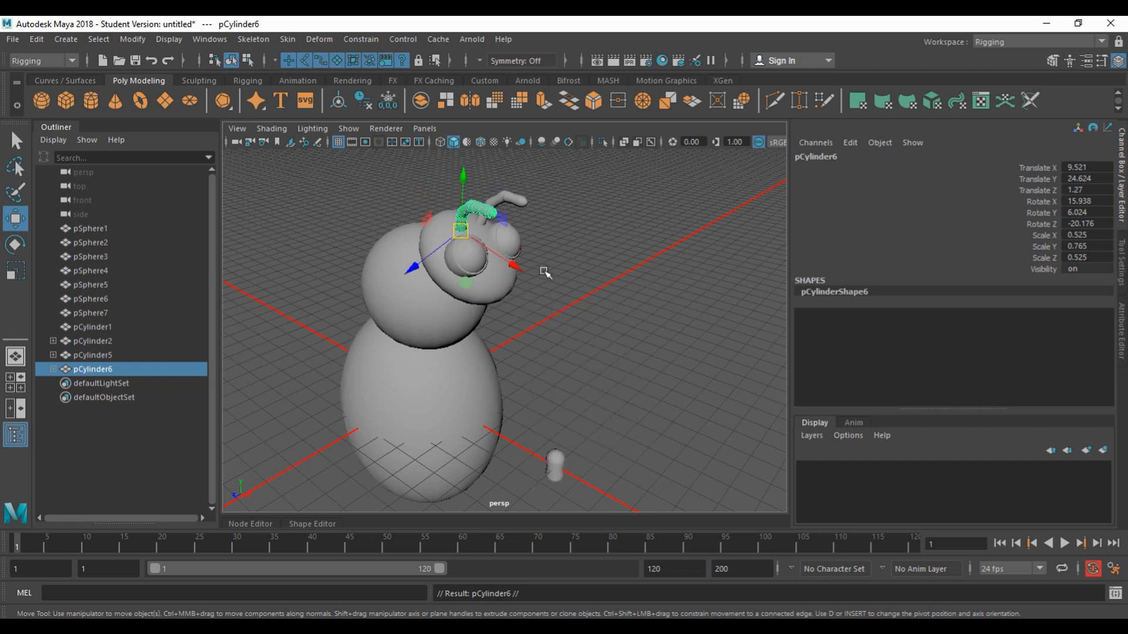
{"action": "left_click_drag", "start_coordinate": [413, 272], "coordinate": [274, 327]}
{"action": "left_click_drag", "start_coordinate": [710, 295], "coordinate": [612, 290], "text": "alt"}
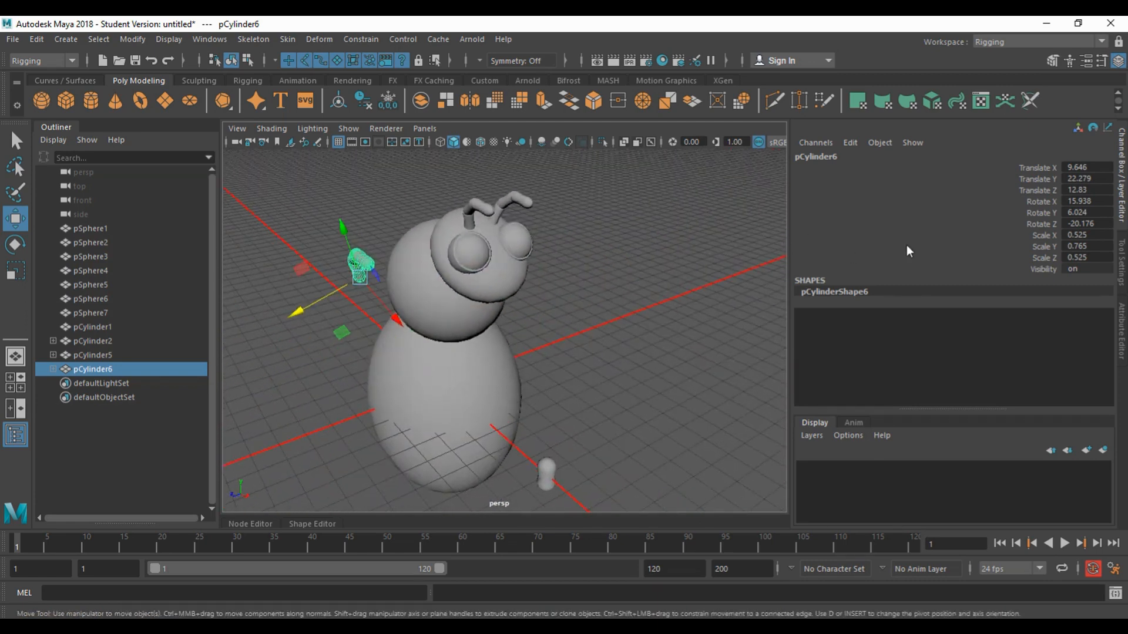
- Reset the leg copy's rotations to 0 and swing it sideways to Rotate X 86.494
{"action": "left_click_drag", "start_coordinate": [1085, 201], "coordinate": [1093, 222]}
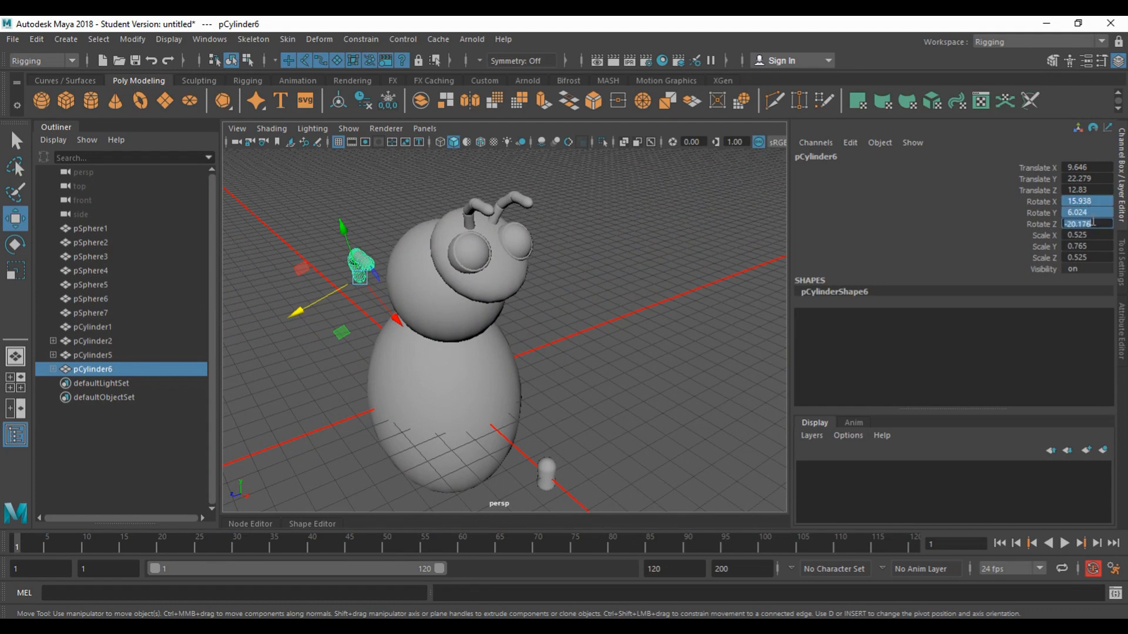
{"action": "key", "text": "Return"}
{"action": "left_click_drag", "start_coordinate": [541, 292], "coordinate": [639, 257], "text": "alt"}
{"action": "key", "text": "e"}
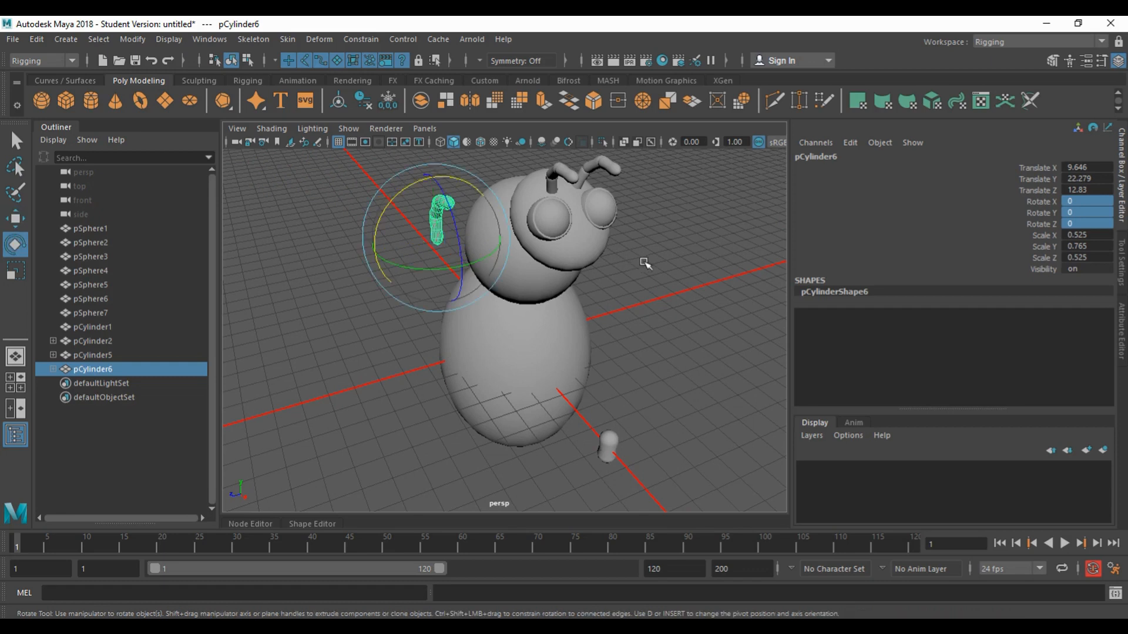
{"action": "left_click_drag", "start_coordinate": [398, 196], "coordinate": [310, 396]}
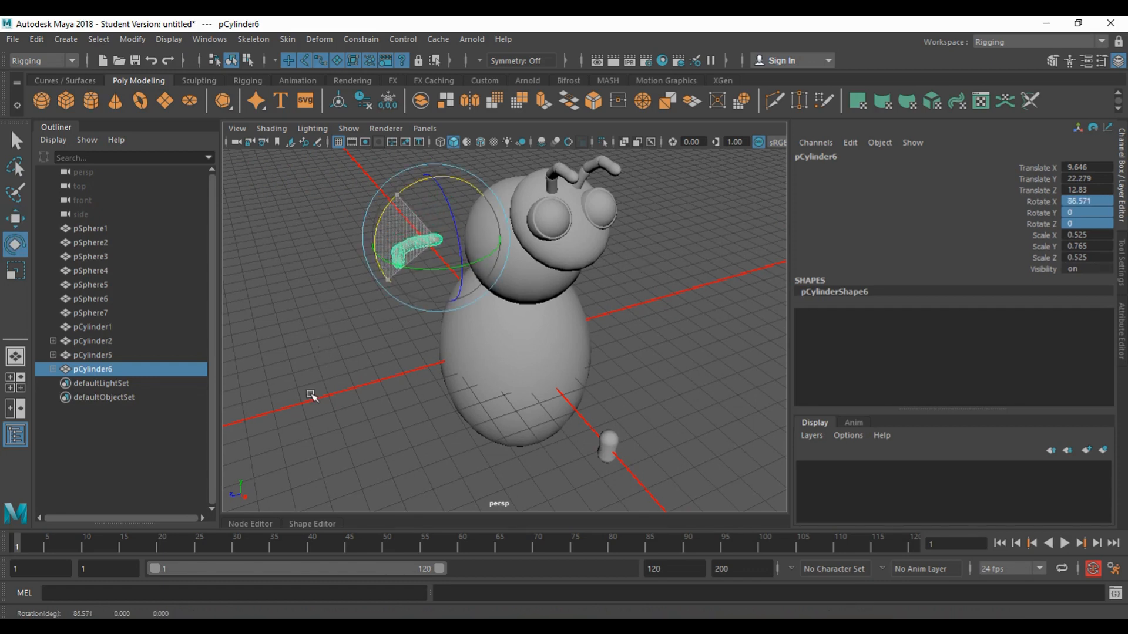
{"action": "left_click_drag", "start_coordinate": [479, 352], "coordinate": [541, 391], "text": "alt"}
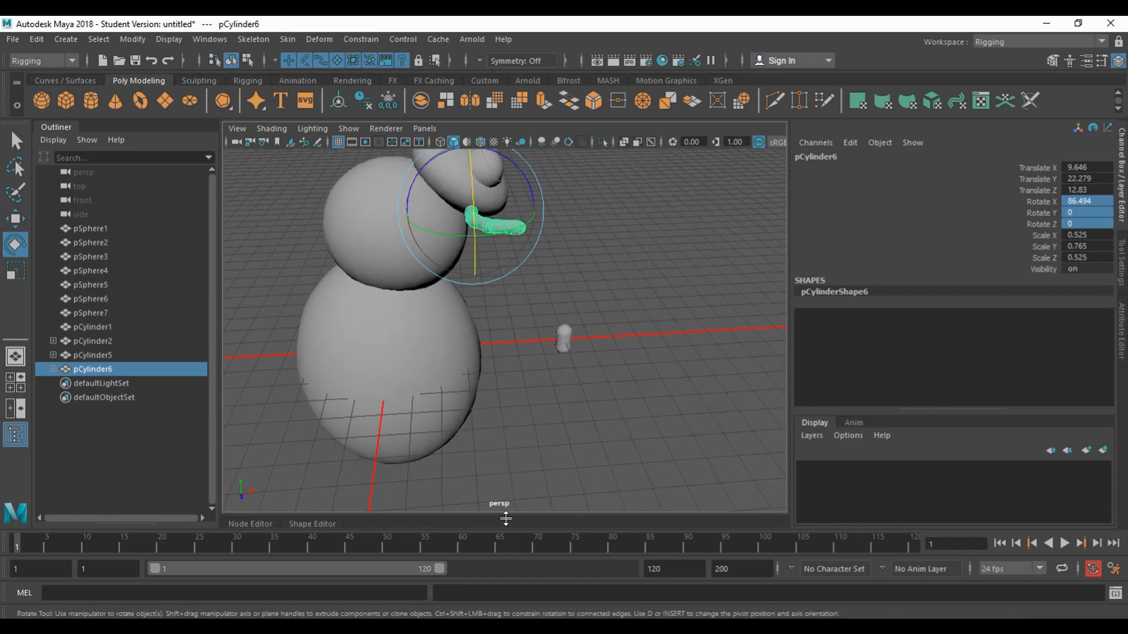
- Switch to the browser and examine the side-view bumblebee photos for the shape and attachment of the legs
{"action": "key", "text": "alt+Tab"}
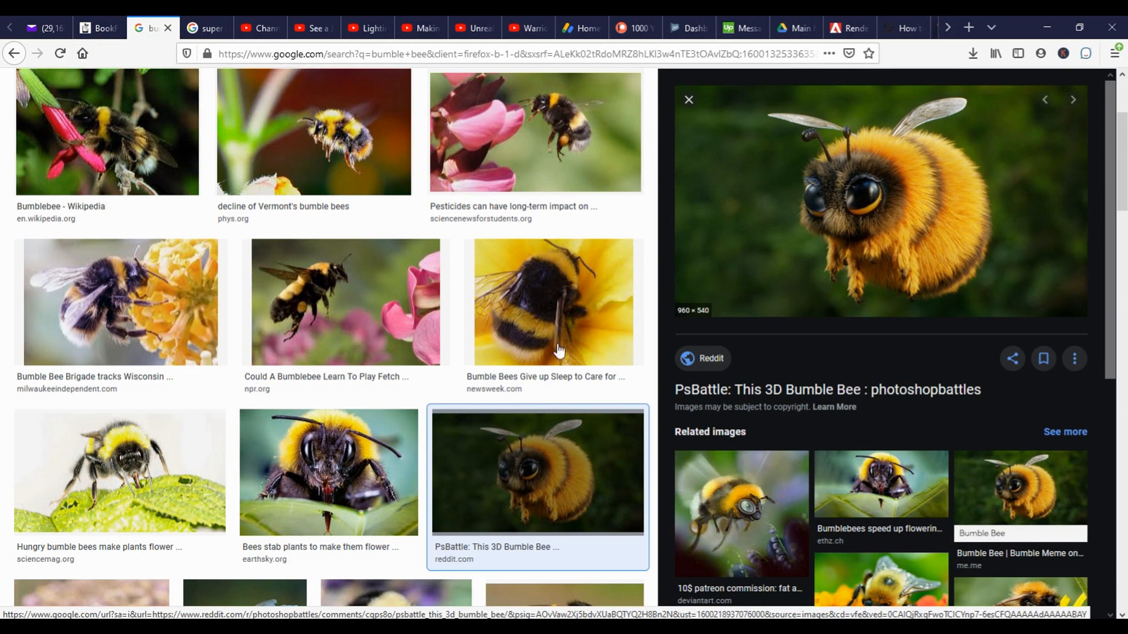
{"action": "left_click", "coordinate": [442, 288]}
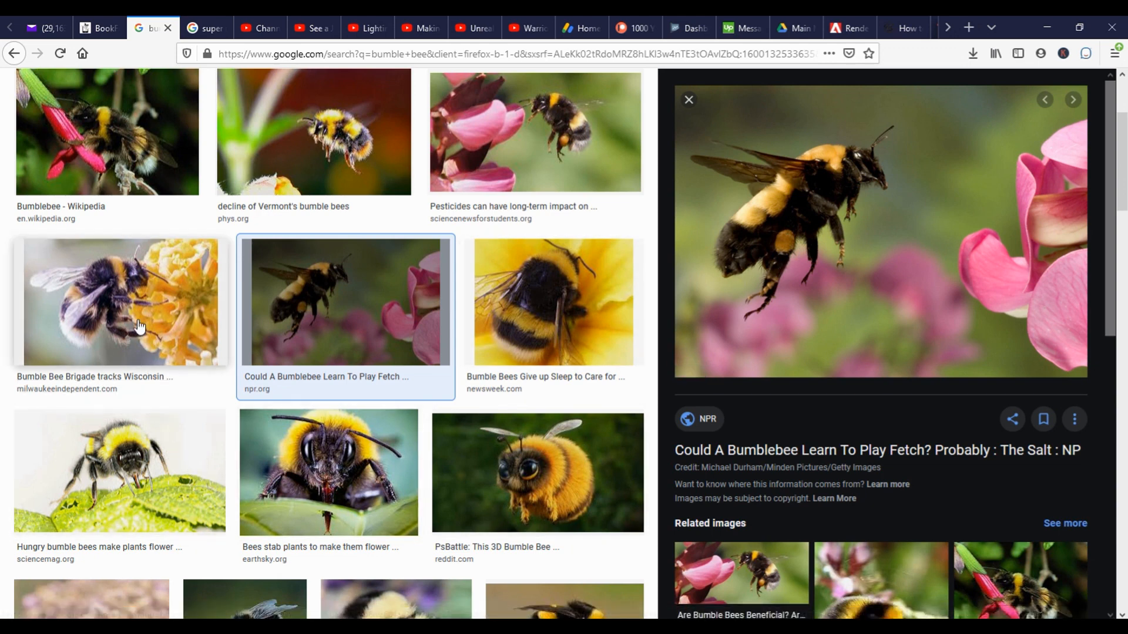
{"action": "left_click", "coordinate": [117, 312]}
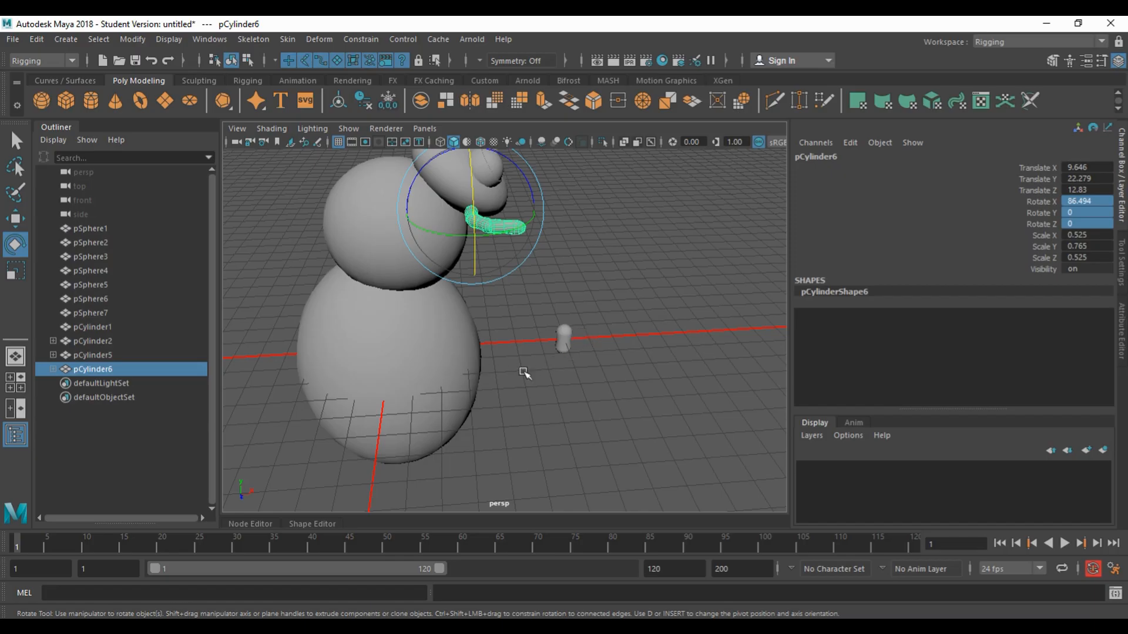
- Lower the leg to Translate X 8.27, Y 16.353, Z 13.029 and enlarge it to Scale X 1.317, Y 1.917, Z 1.317
{"action": "key", "text": "space"}
{"action": "key", "text": "space"}
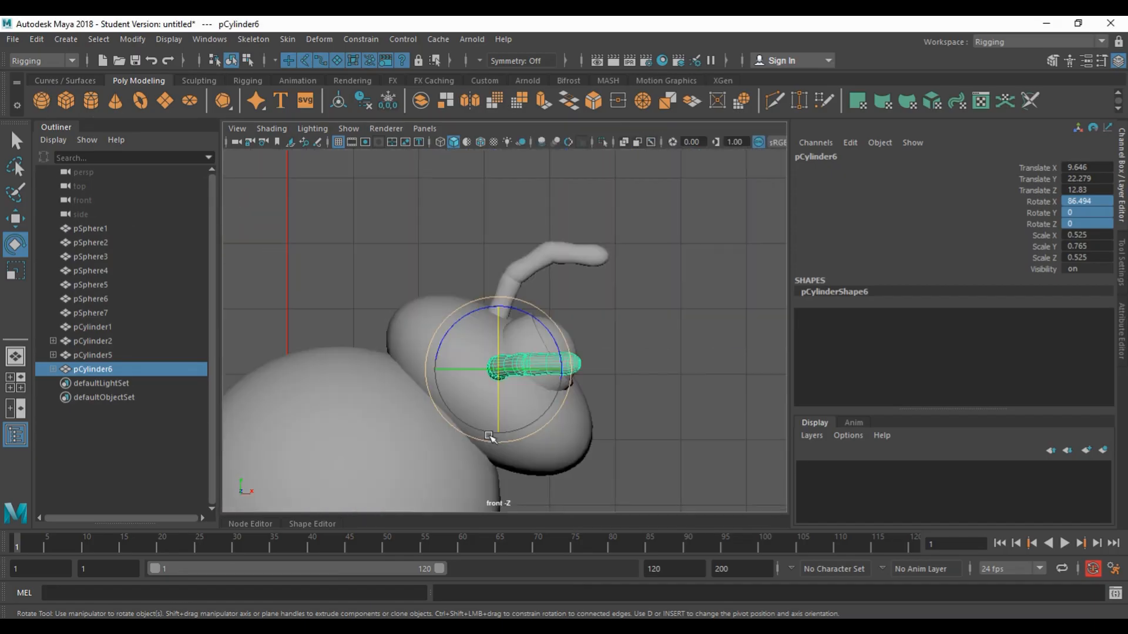
{"action": "scroll", "coordinate": [531, 436], "scroll_direction": "down", "scroll_amount": 5}
{"action": "middle_click_drag", "start_coordinate": [562, 370], "coordinate": [563, 356], "text": "alt"}
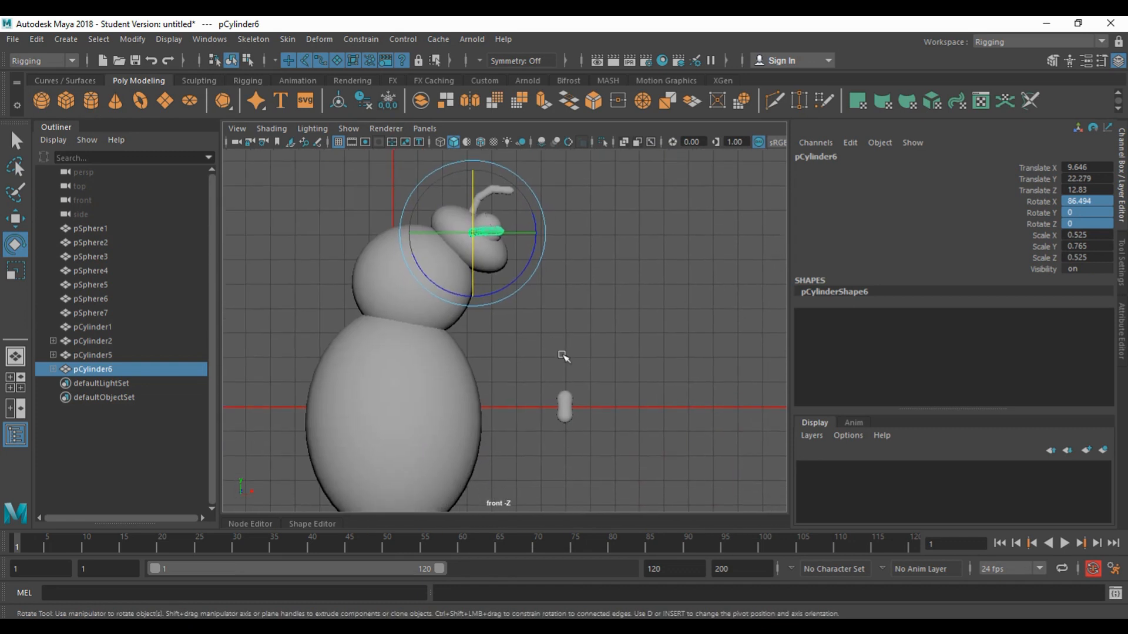
{"action": "key", "text": "w"}
{"action": "left_click_drag", "start_coordinate": [477, 295], "coordinate": [478, 344]}
{"action": "left_click_drag", "start_coordinate": [532, 281], "coordinate": [590, 254]}
{"action": "key", "text": "r"}
{"action": "key", "text": "space"}
{"action": "key", "text": "space"}
{"action": "scroll", "coordinate": [647, 288], "scroll_direction": "up", "scroll_amount": 4}
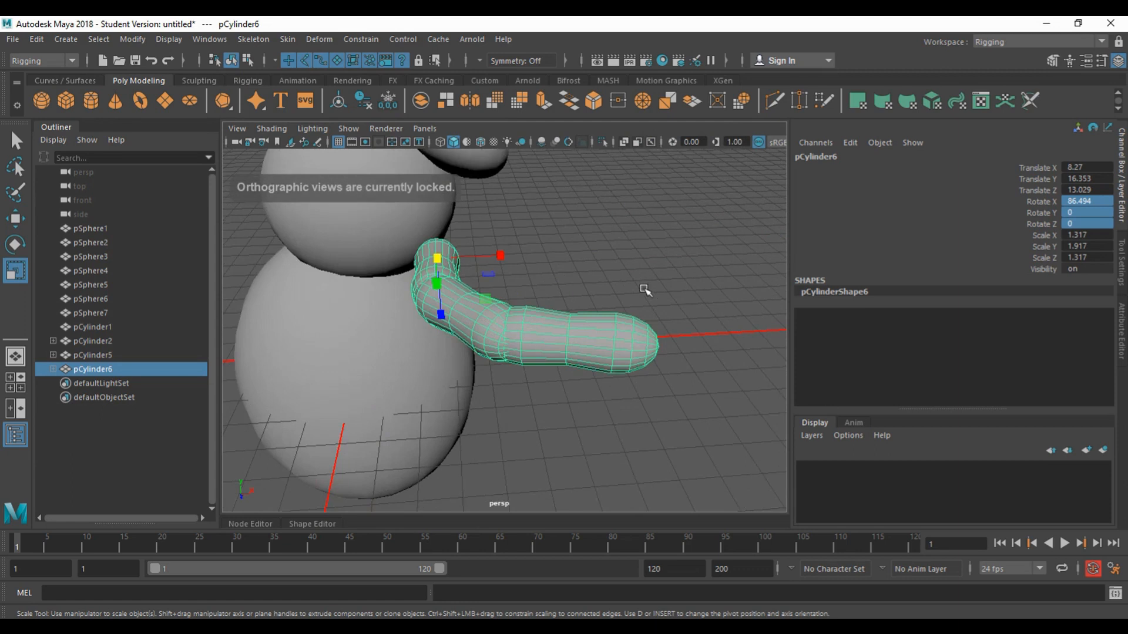
- Move the leg against the body at Translate X 6.551, Y 15.507, Z 2.486
{"action": "left_click_drag", "start_coordinate": [644, 289], "coordinate": [562, 282], "text": "alt"}
{"action": "middle_click_drag", "start_coordinate": [546, 270], "coordinate": [566, 315], "text": "alt"}
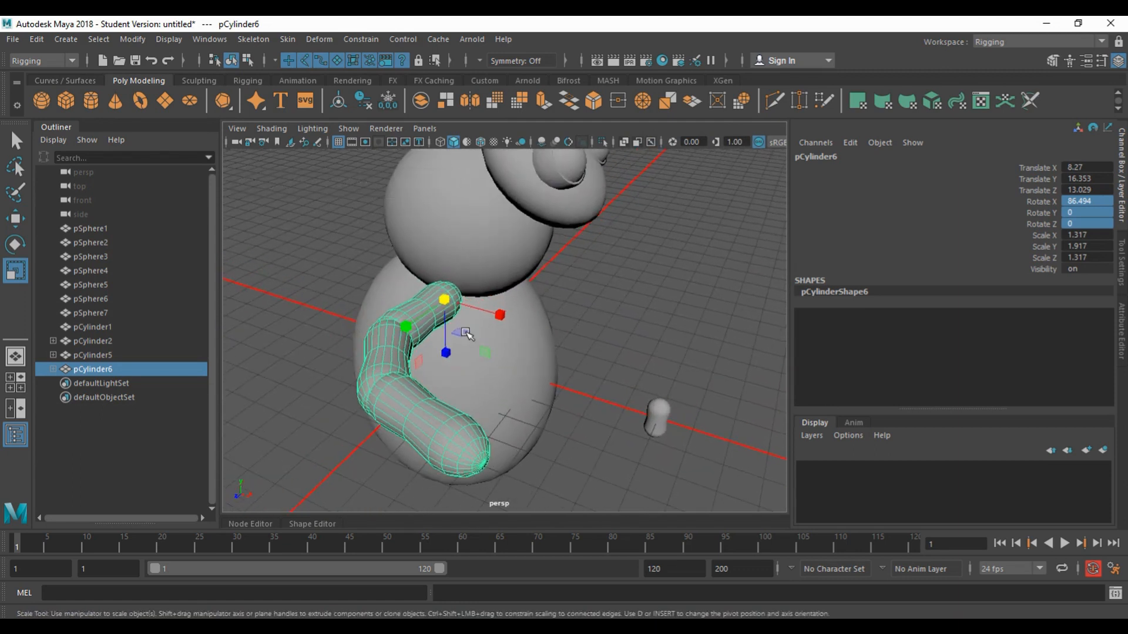
{"action": "key", "text": "w"}
{"action": "mouse_move", "coordinate": [393, 344]}
{"action": "left_mouse_down"}
{"action": "mouse_move", "coordinate": [570, 267]}
{"action": "mouse_move", "coordinate": [566, 257]}
{"action": "mouse_move", "coordinate": [523, 252]}
{"action": "mouse_move", "coordinate": [549, 320]}
{"action": "mouse_move", "coordinate": [497, 331]}
{"action": "mouse_move", "coordinate": [395, 292]}
{"action": "mouse_move", "coordinate": [365, 320]}
{"action": "mouse_move", "coordinate": [387, 324]}
{"action": "left_mouse_up"}
- Shrink the leg's end segment to Scale 0.803, 1.011, 0.901 and its middle segment to about 0.774, 0.94, 0.853
{"action": "left_click_drag", "start_coordinate": [445, 393], "coordinate": [622, 395], "text": "alt"}
{"action": "left_click", "coordinate": [578, 407]}
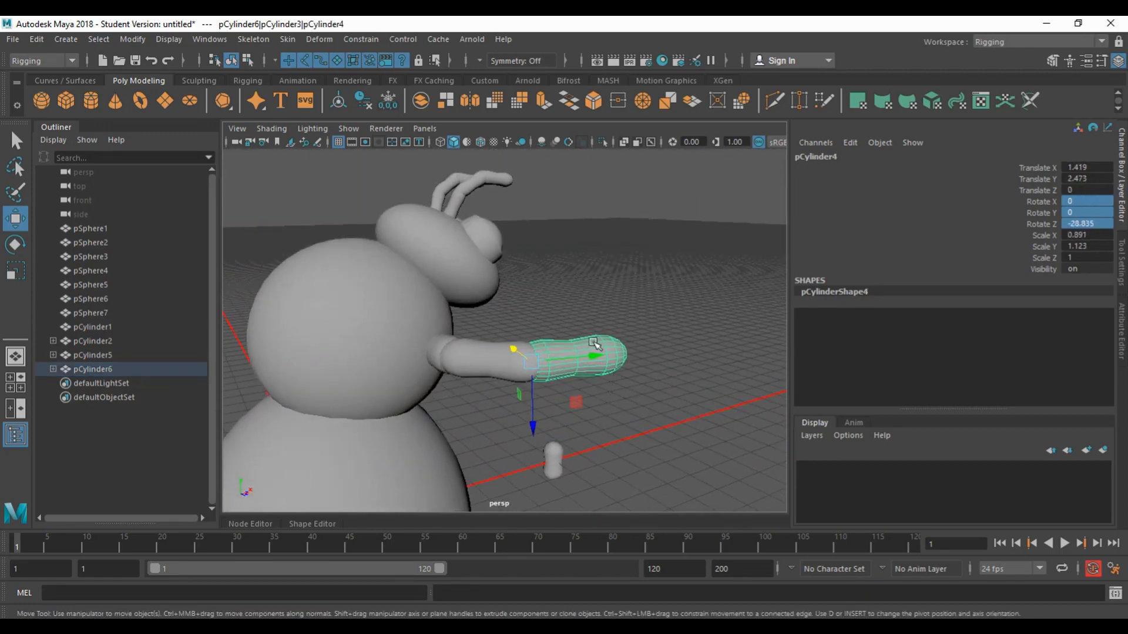
{"action": "key", "text": "r"}
{"action": "left_click_drag", "start_coordinate": [531, 362], "coordinate": [524, 363]}
{"action": "left_click", "coordinate": [489, 371]}
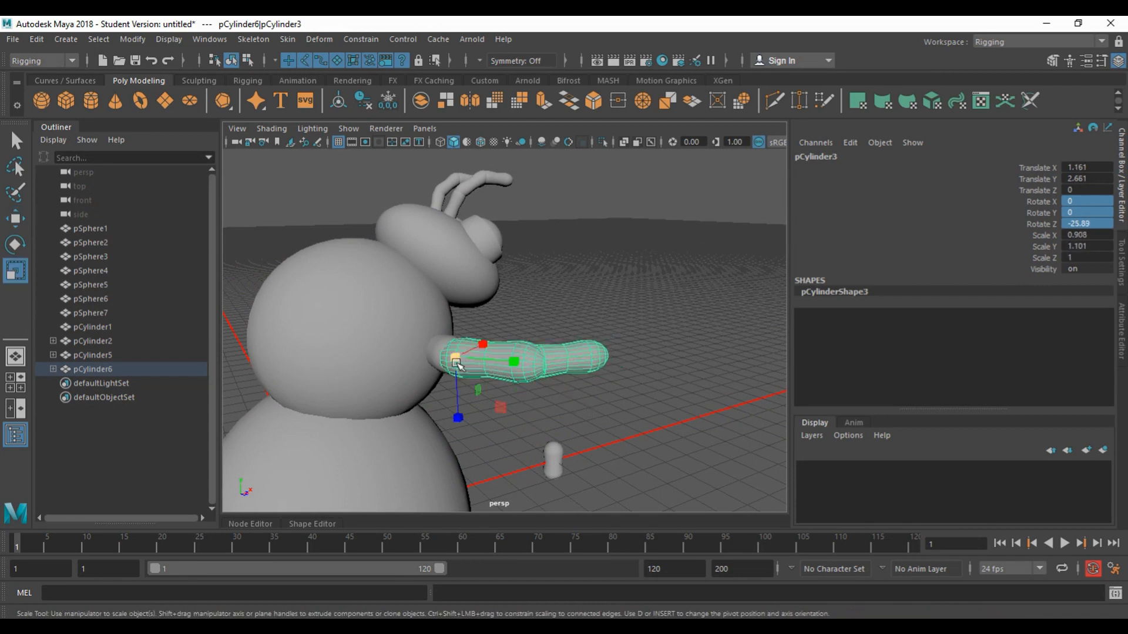
{"action": "left_click_drag", "start_coordinate": [456, 360], "coordinate": [447, 360]}
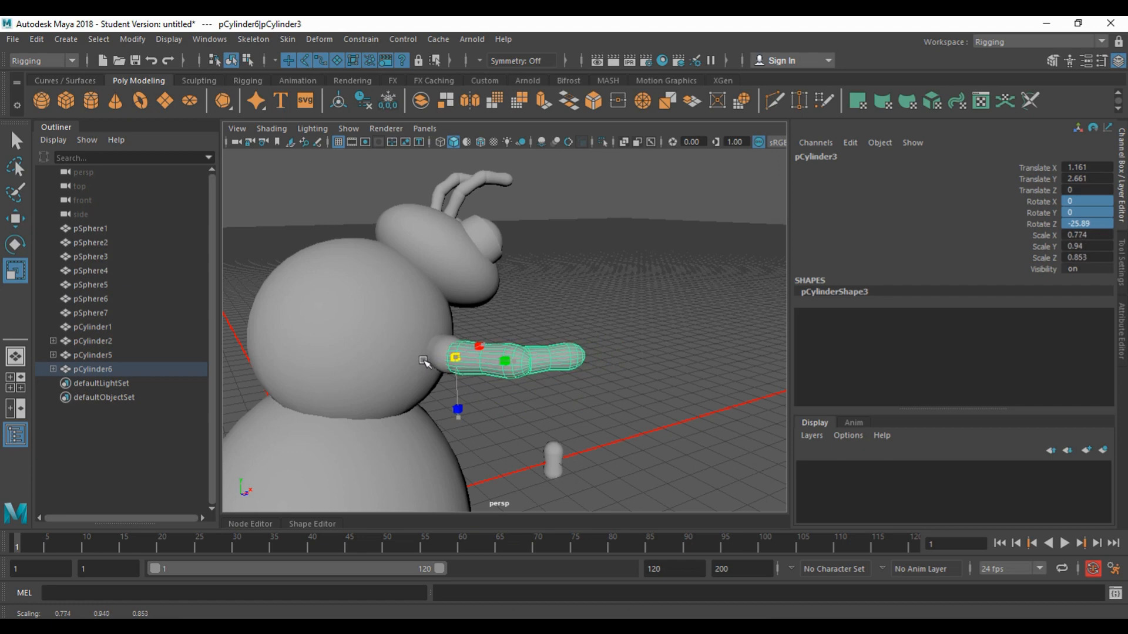
- Unparent the leg's end segment and scale it down to about 0.84, 1.223, 0.84
{"action": "left_click_drag", "start_coordinate": [549, 384], "coordinate": [289, 347], "text": "alt"}
{"action": "left_click", "coordinate": [514, 434]}
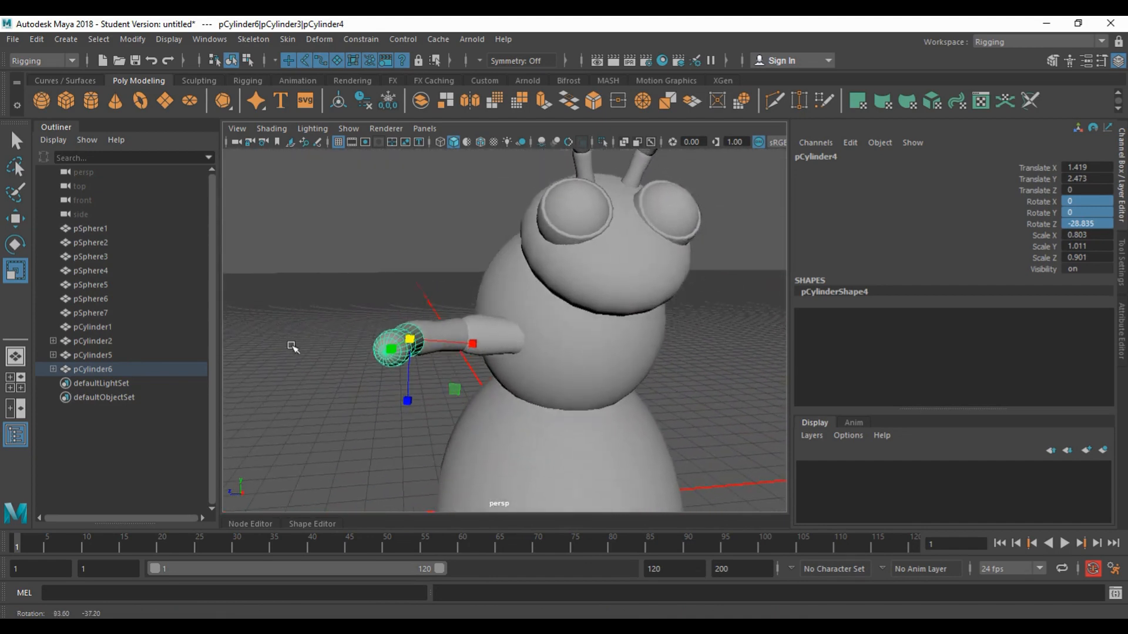
{"action": "left_click", "coordinate": [333, 354]}
{"action": "left_click_drag", "start_coordinate": [376, 365], "coordinate": [605, 403], "text": "alt"}
{"action": "left_click", "coordinate": [612, 420]}
{"action": "left_click", "coordinate": [497, 456]}
{"action": "left_click", "coordinate": [409, 425]}
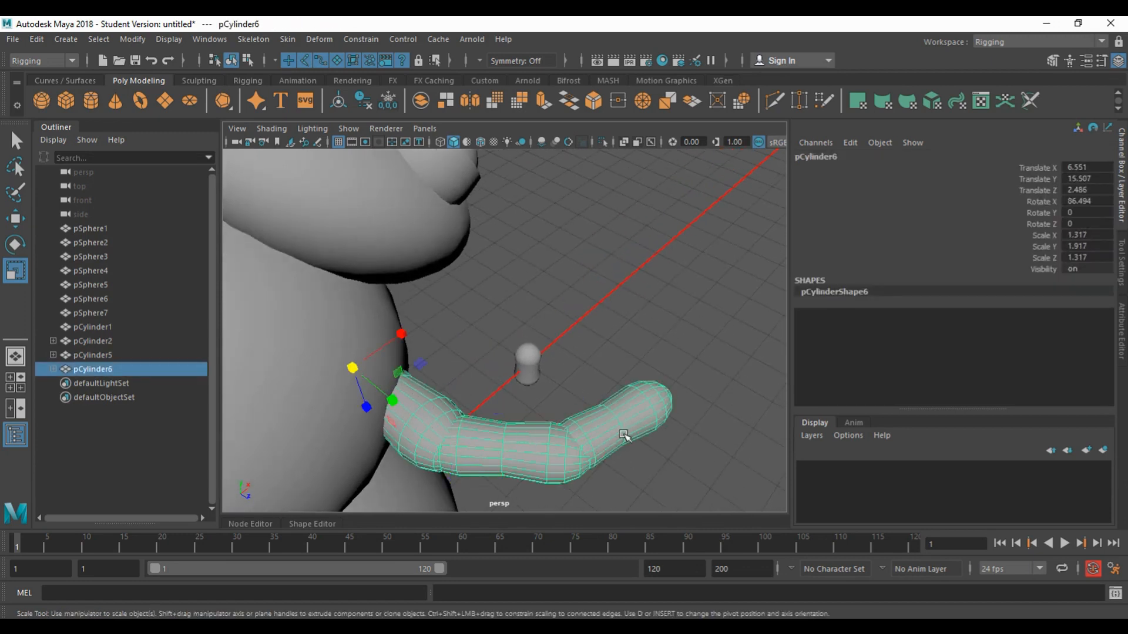
{"action": "left_click", "coordinate": [663, 405]}
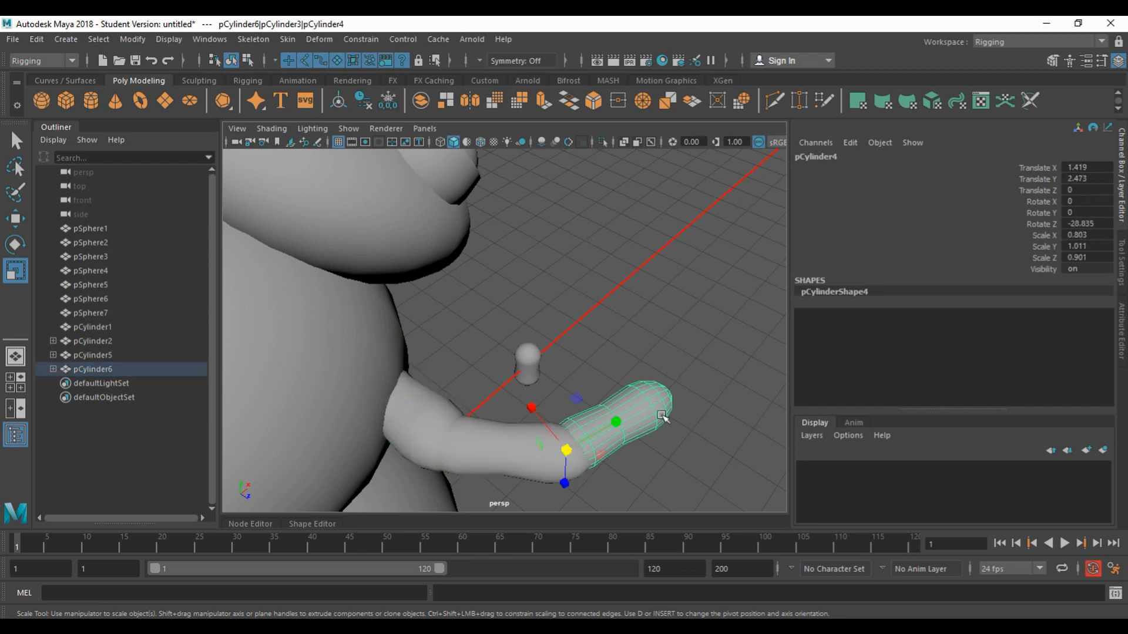
{"action": "key", "text": "shift+p"}
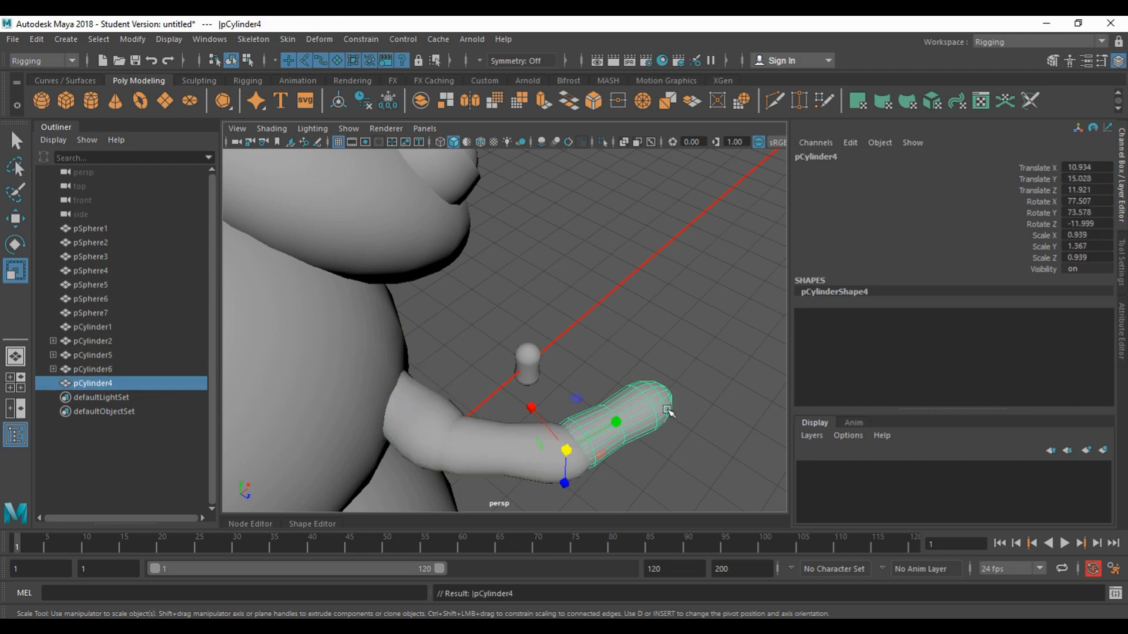
{"action": "left_click_drag", "start_coordinate": [567, 450], "coordinate": [531, 462]}
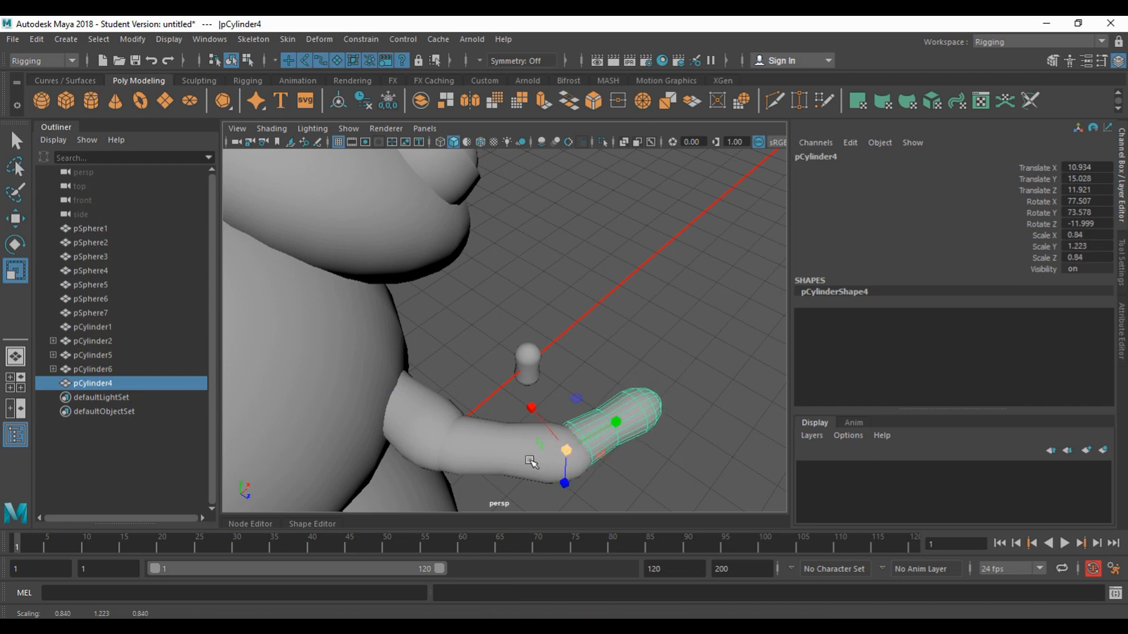
- Taper the leg further by scaling the middle segment to 0.665, 0.806, 0.732 and the end segment to about 0.75, 1.092, 0.75
{"action": "left_click", "coordinate": [503, 455]}
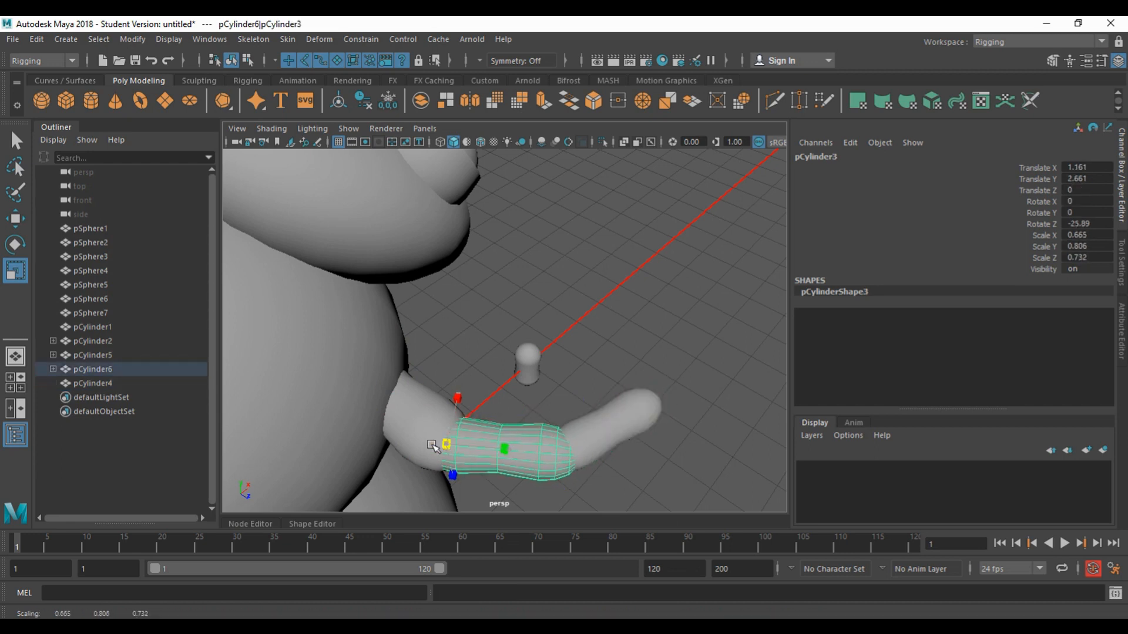
{"action": "left_click", "coordinate": [626, 435]}
{"action": "left_click_drag", "start_coordinate": [683, 410], "coordinate": [662, 403], "text": "alt"}
{"action": "left_click_drag", "start_coordinate": [527, 447], "coordinate": [510, 446]}
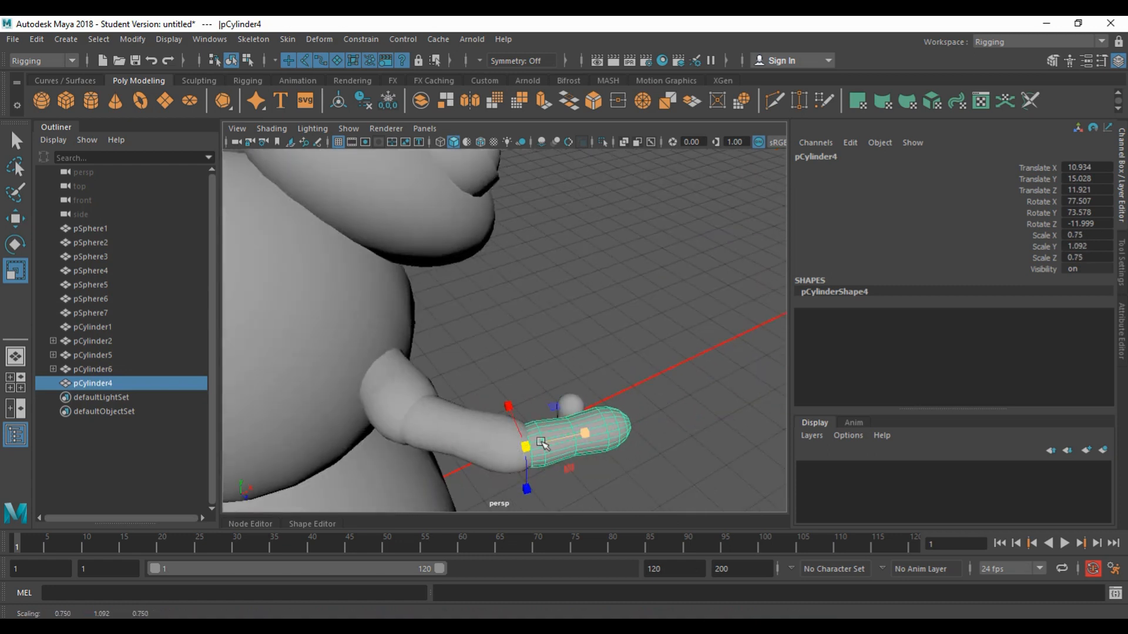
- Parent the leg's end segment back to its middle segment
{"action": "left_click", "coordinate": [470, 428], "text": "shift"}
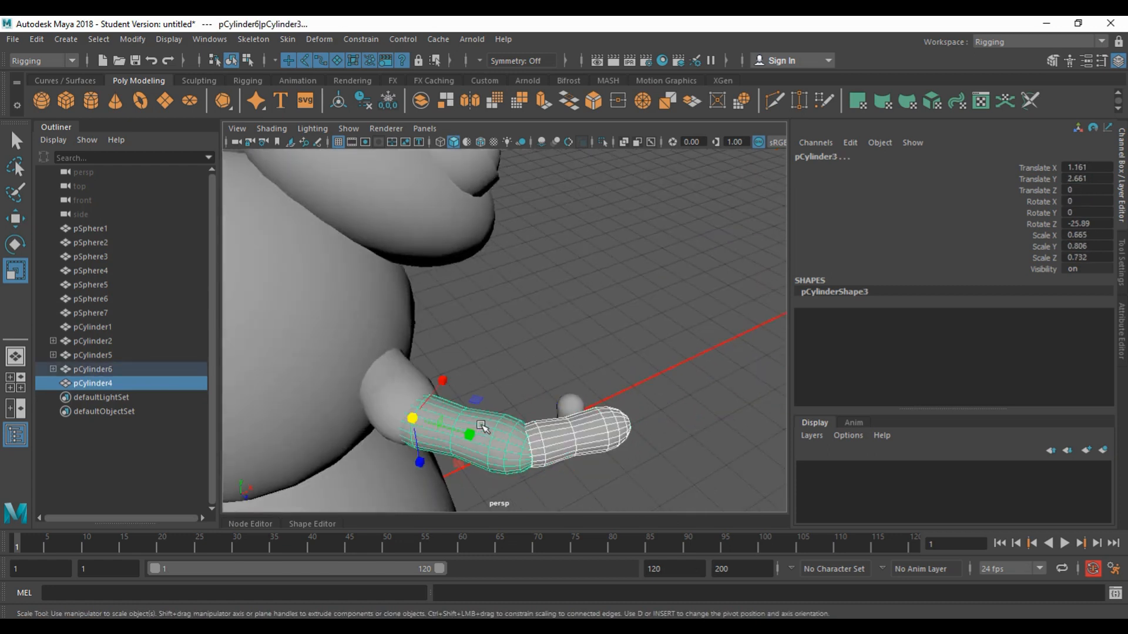
{"action": "key", "text": "p"}
{"action": "left_click", "coordinate": [484, 426]}
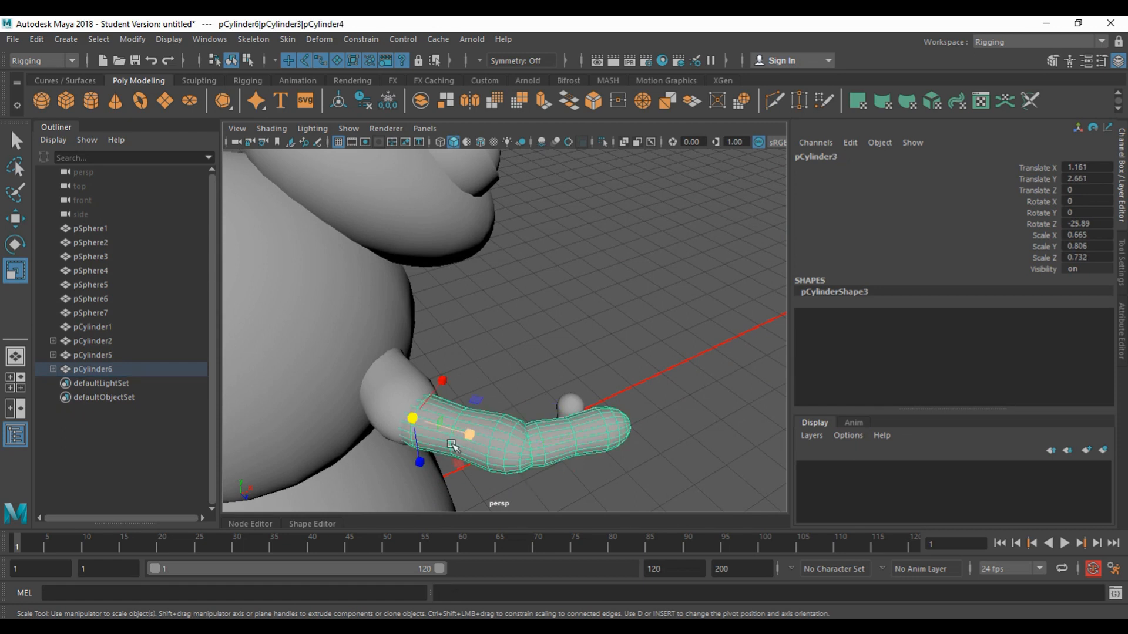
- Select the whole leg from its base segment and rotate it to Rotate Y 14.801
{"action": "left_click", "coordinate": [394, 391]}
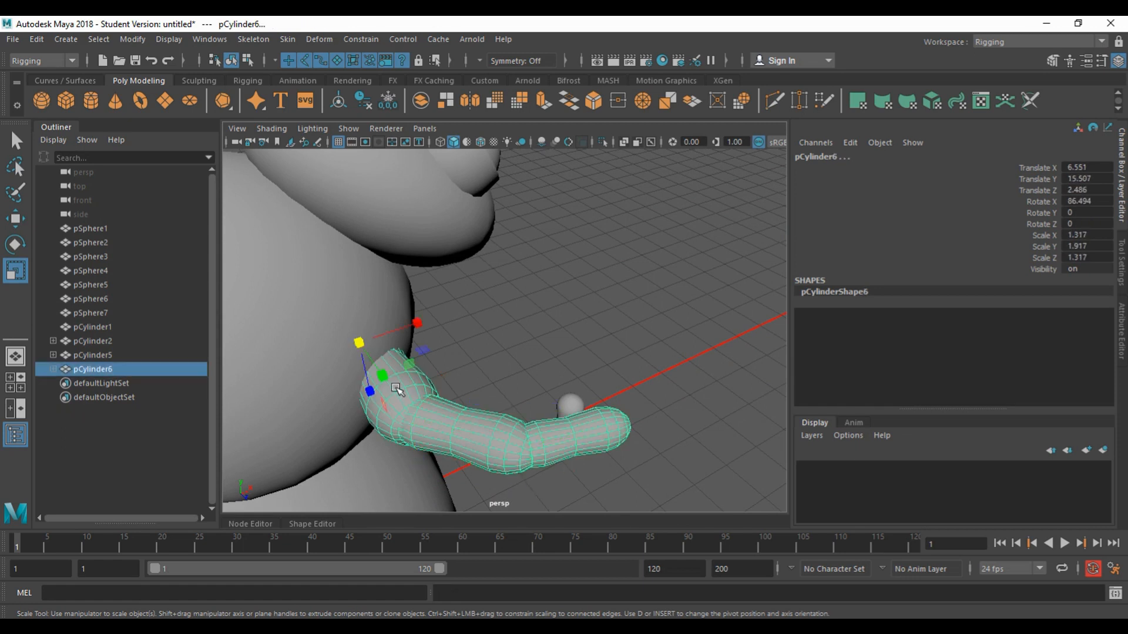
{"action": "left_click", "coordinate": [536, 383]}
{"action": "left_click_drag", "start_coordinate": [536, 383], "coordinate": [447, 355], "text": "alt"}
{"action": "left_click", "coordinate": [457, 375]}
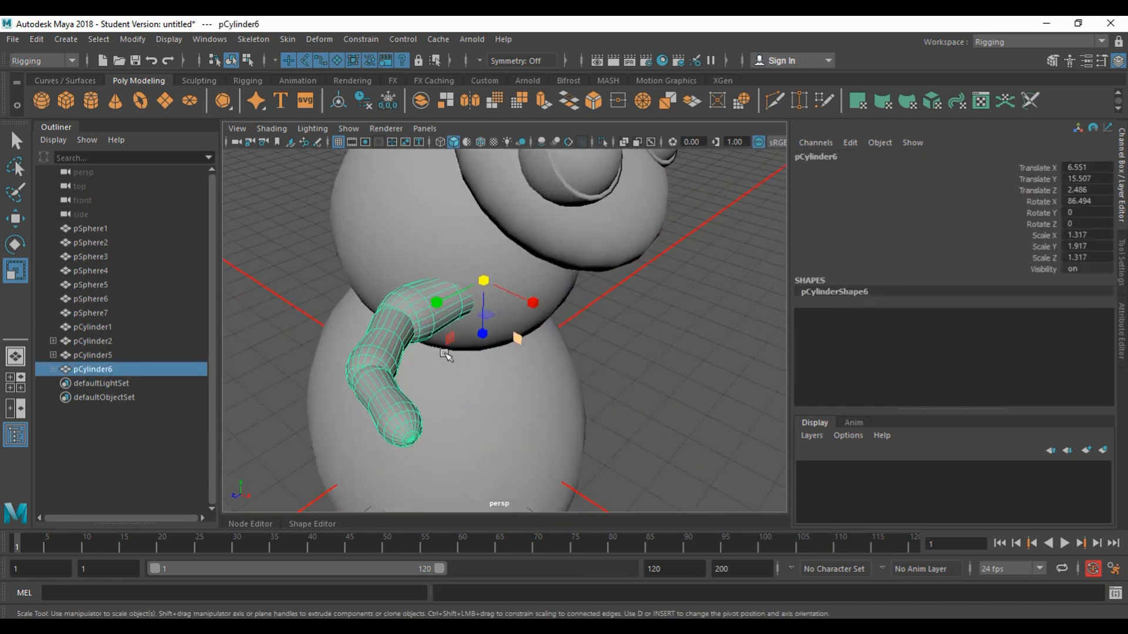
{"action": "key", "text": "w"}
{"action": "key", "text": "e"}
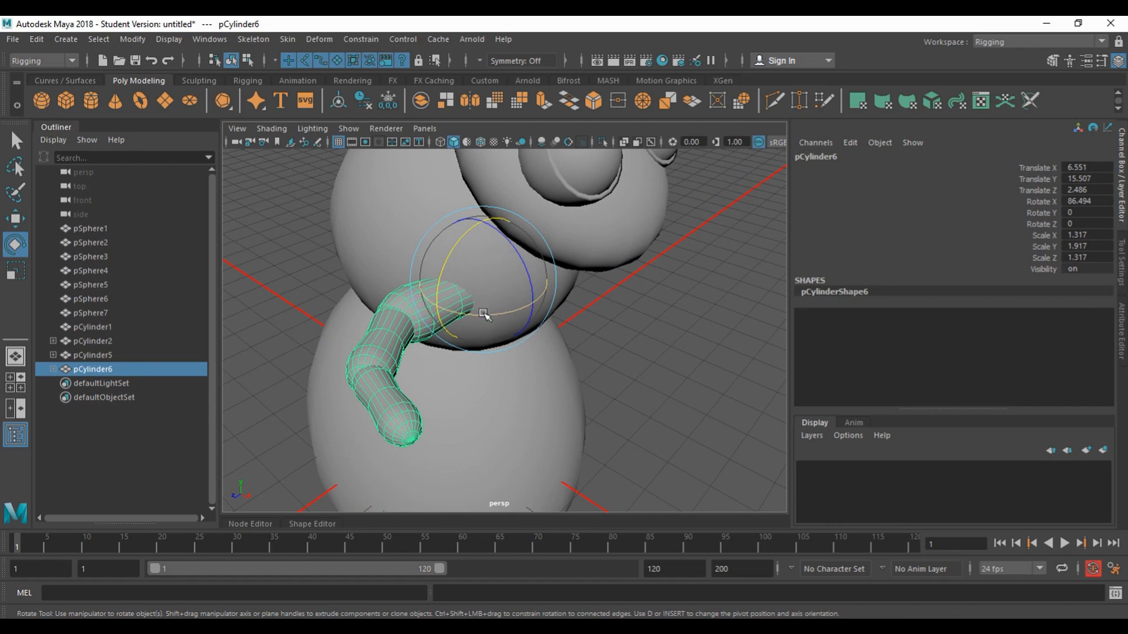
{"action": "left_click_drag", "start_coordinate": [479, 312], "coordinate": [513, 290]}
- Raise the leg and seat its base in the thorax sphere at Translate X 5.541, Y 17.35, Z 3.825
{"action": "key", "text": "w"}
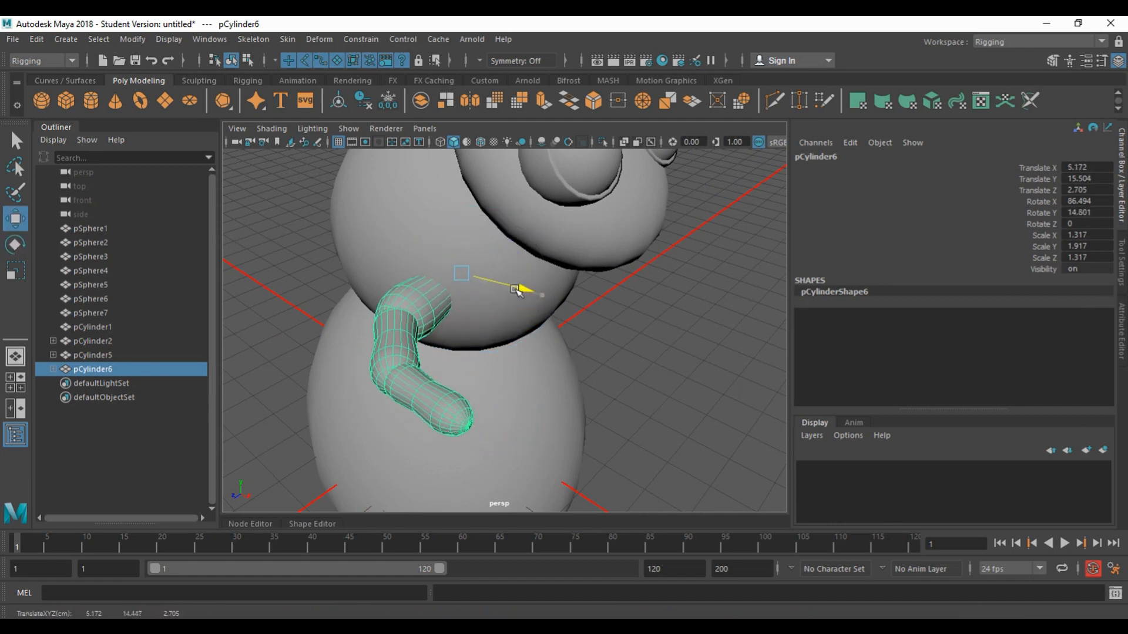
{"action": "mouse_move", "coordinate": [456, 311]}
{"action": "left_mouse_down"}
{"action": "mouse_move", "coordinate": [428, 297]}
{"action": "mouse_move", "coordinate": [415, 315]}
{"action": "mouse_move", "coordinate": [459, 311]}
{"action": "left_mouse_up"}
{"action": "left_click_drag", "start_coordinate": [400, 389], "coordinate": [381, 370]}
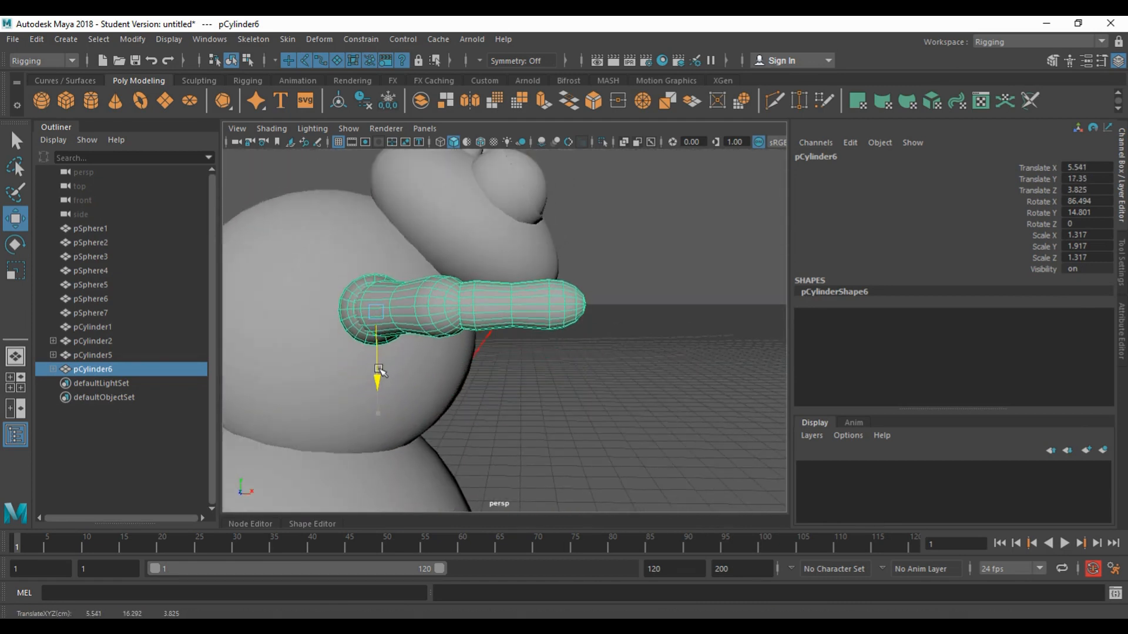
- Check the leg placement in the browser's bumblebee photo and return to the model in the front view
{"action": "mouse_move", "coordinate": [362, 617]}
{"action": "left_click", "coordinate": [400, 594]}
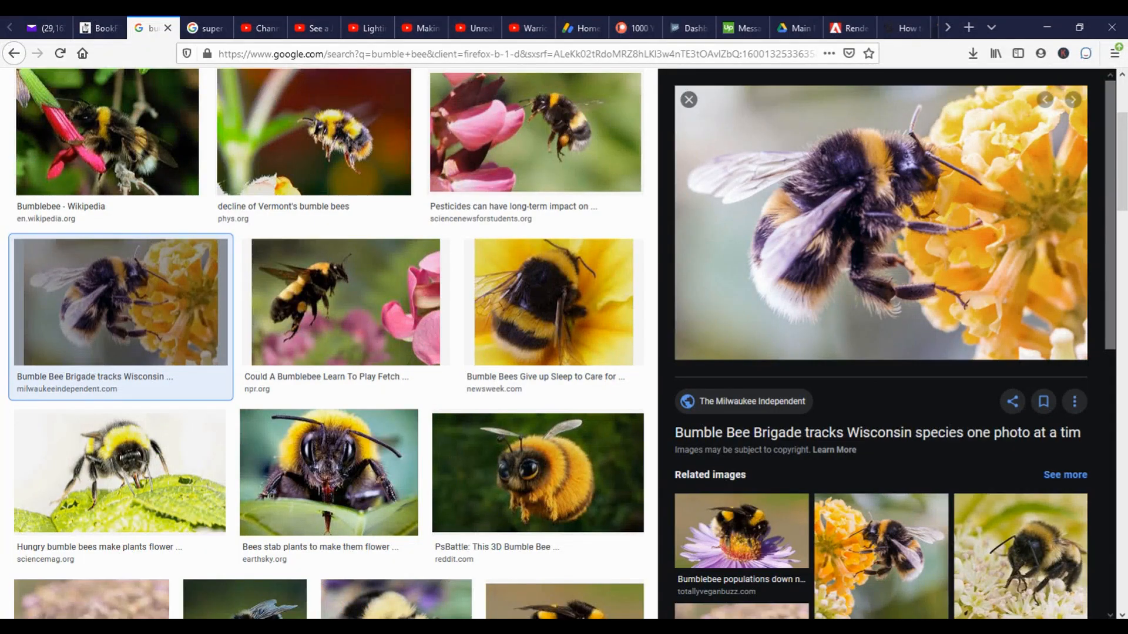
{"action": "key", "text": "alt+Tab"}
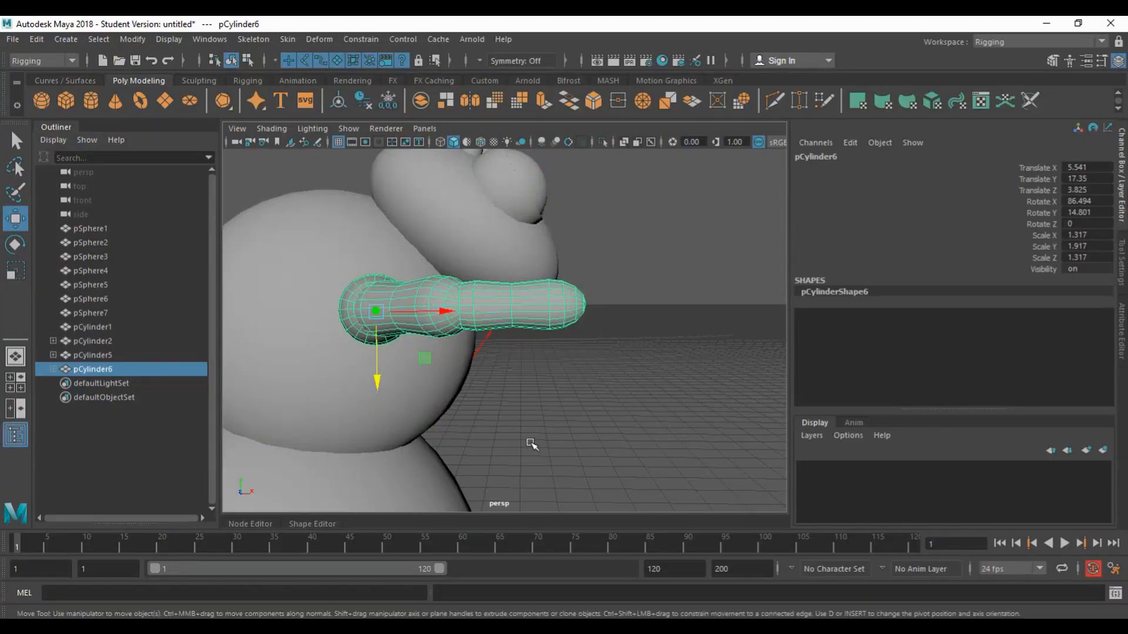
{"action": "key", "text": "space"}
{"action": "key", "text": "space"}
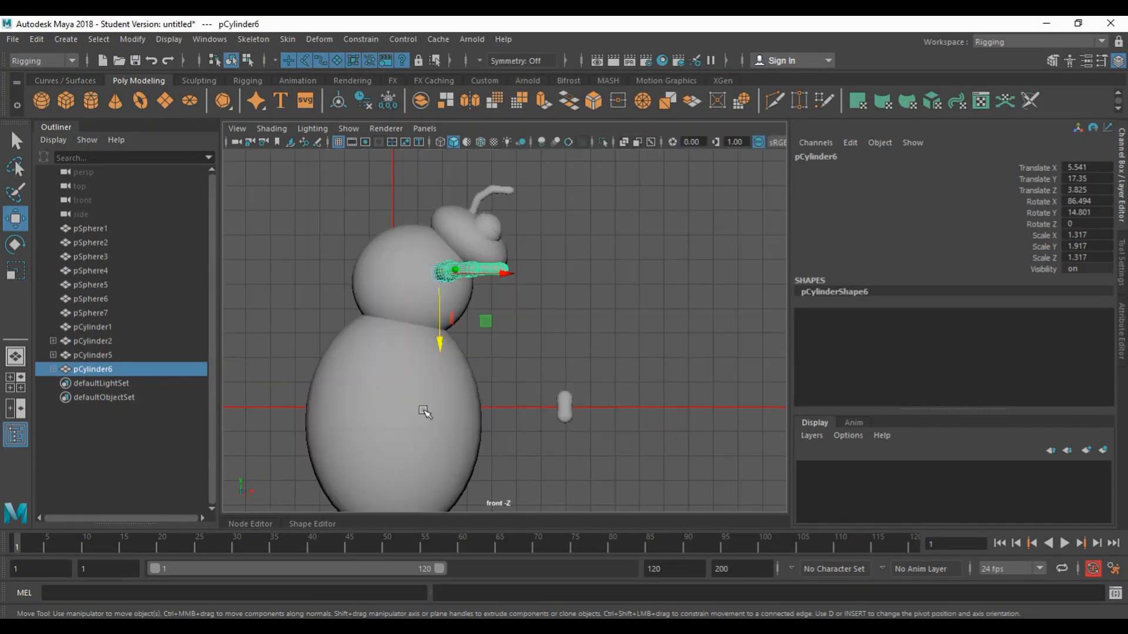
- Move the upper leg forward to about X 8.304, then duplicate it and place the copy below at about X 6.098, Y 13.175, Z 3.887
{"action": "left_click_drag", "start_coordinate": [498, 274], "coordinate": [522, 272]}
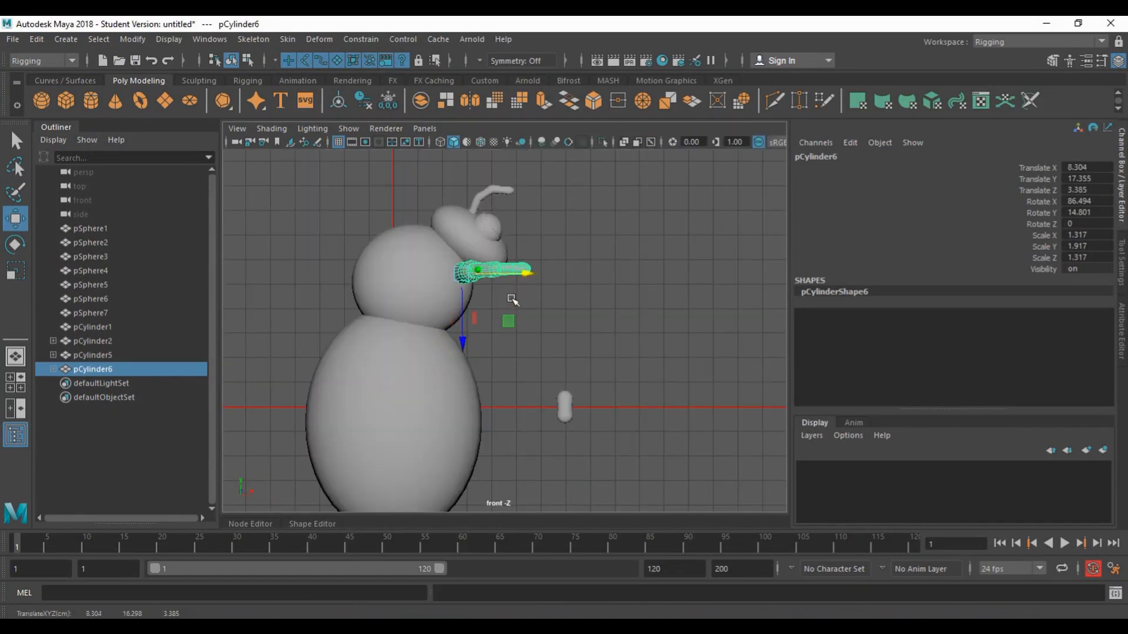
{"action": "key", "text": "ctrl+d"}
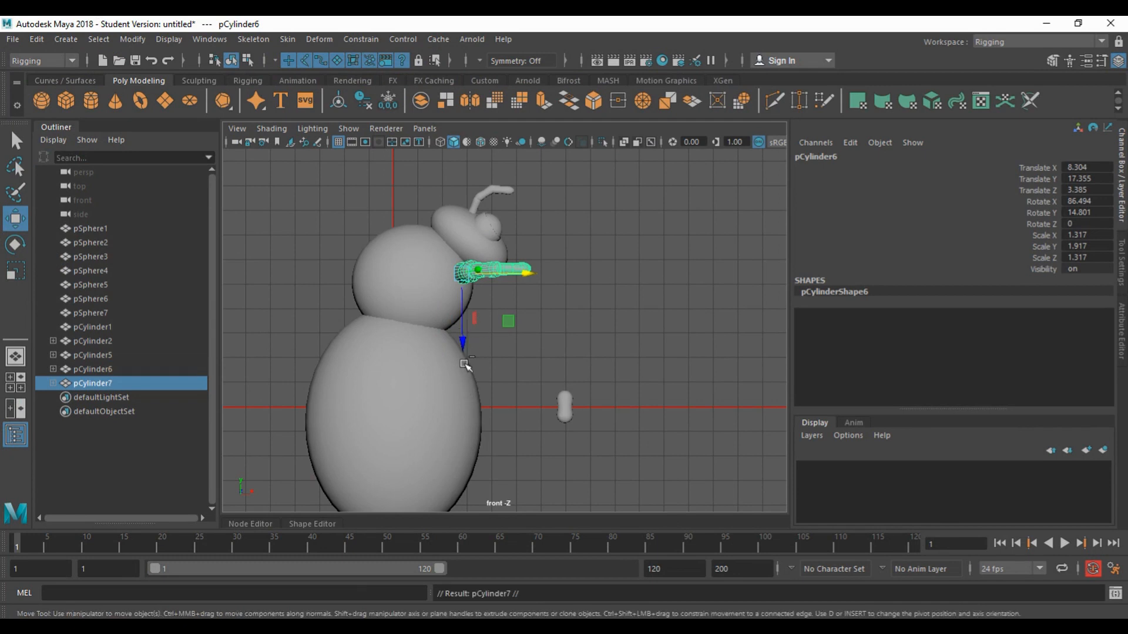
{"action": "left_click_drag", "start_coordinate": [462, 343], "coordinate": [512, 309]}
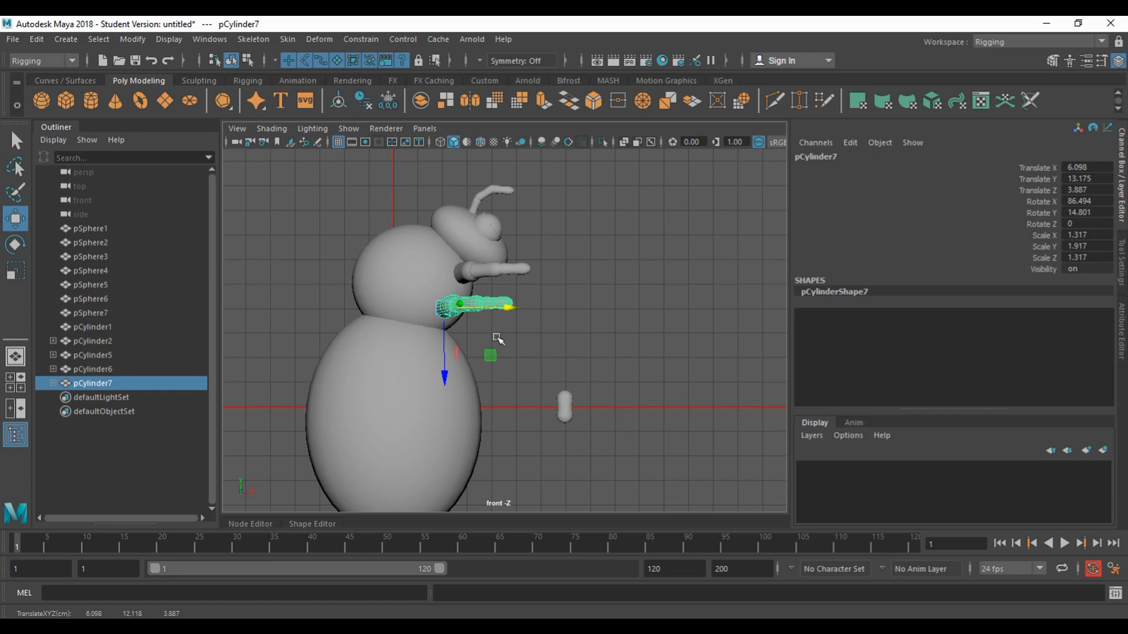
- Enlarge the copied leg to about 1.617 × 2.353 × 1.617 and raise it against the thorax to about X 6.089, Y 13.912, Z 3.862
{"action": "key", "text": "r"}
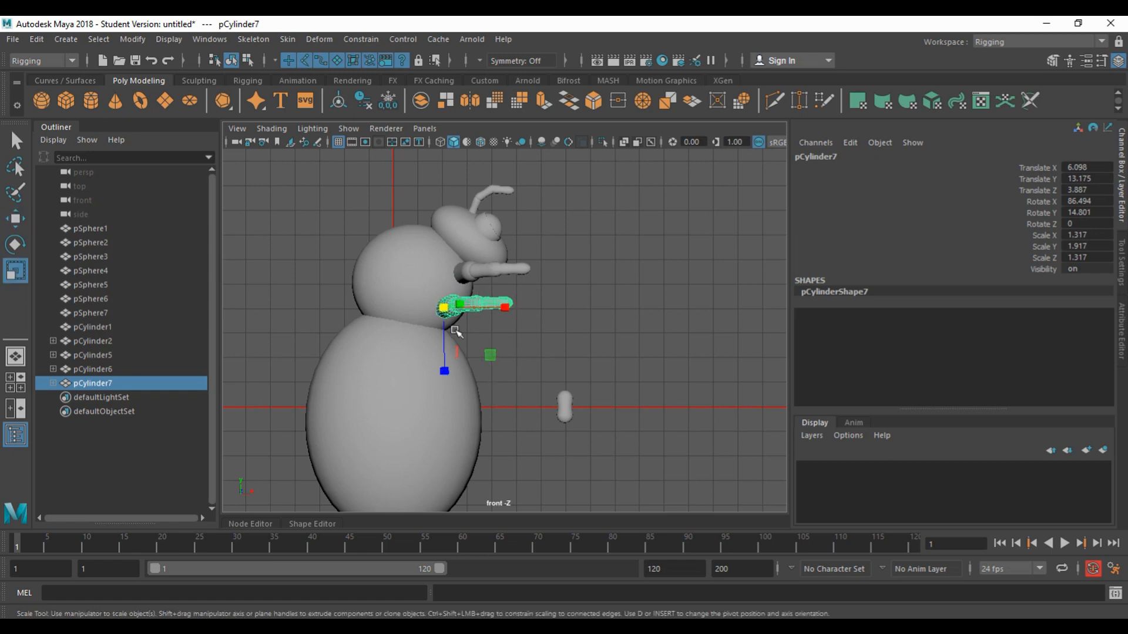
{"action": "left_click_drag", "start_coordinate": [442, 308], "coordinate": [525, 342]}
{"action": "key", "text": "space"}
{"action": "key", "text": "space"}
{"action": "left_click_drag", "start_coordinate": [595, 354], "coordinate": [428, 335], "text": "alt"}
{"action": "scroll", "coordinate": [609, 443], "scroll_direction": "down", "scroll_amount": 3}
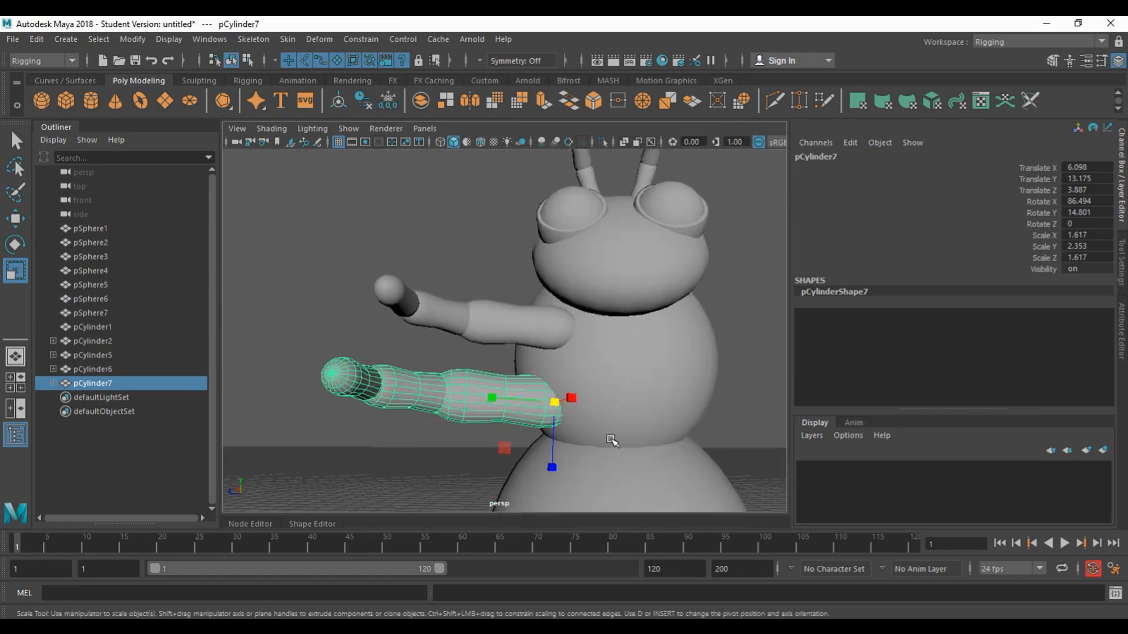
{"action": "middle_click_drag", "start_coordinate": [611, 442], "coordinate": [567, 376], "text": "alt"}
{"action": "key", "text": "w"}
{"action": "left_click_drag", "start_coordinate": [518, 408], "coordinate": [659, 403]}
- Duplicate the enlarged leg and place the copy beneath it at about X 6.708, Y 10.561, Z 3.884
{"action": "key", "text": "ctrl+d"}
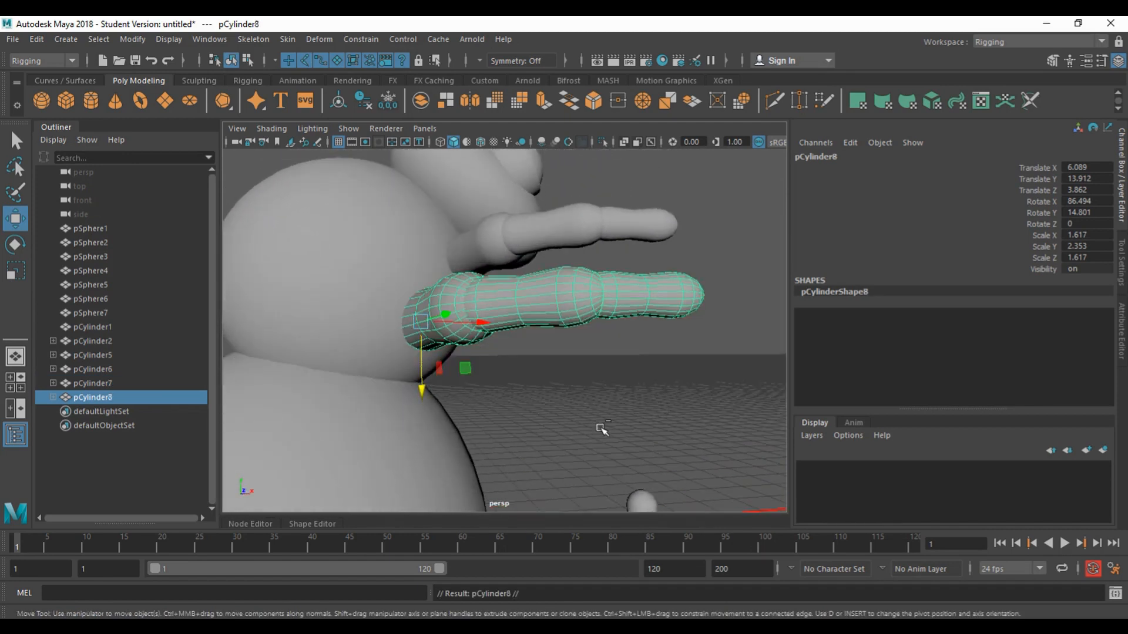
{"action": "left_click_drag", "start_coordinate": [422, 391], "coordinate": [421, 456]}
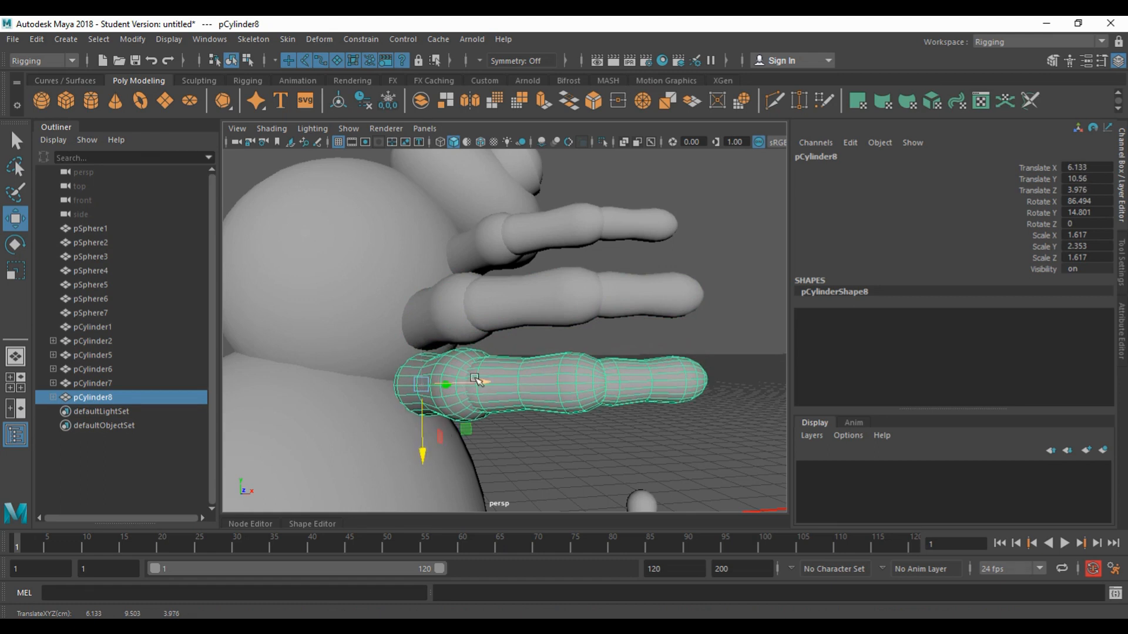
{"action": "left_click_drag", "start_coordinate": [474, 384], "coordinate": [485, 379]}
- Scale the lowest leg up to about 1.873 × 2.726 × 1.873 and move it to about X 5.813, Y 12.085, Z 1.202
{"action": "key", "text": "r"}
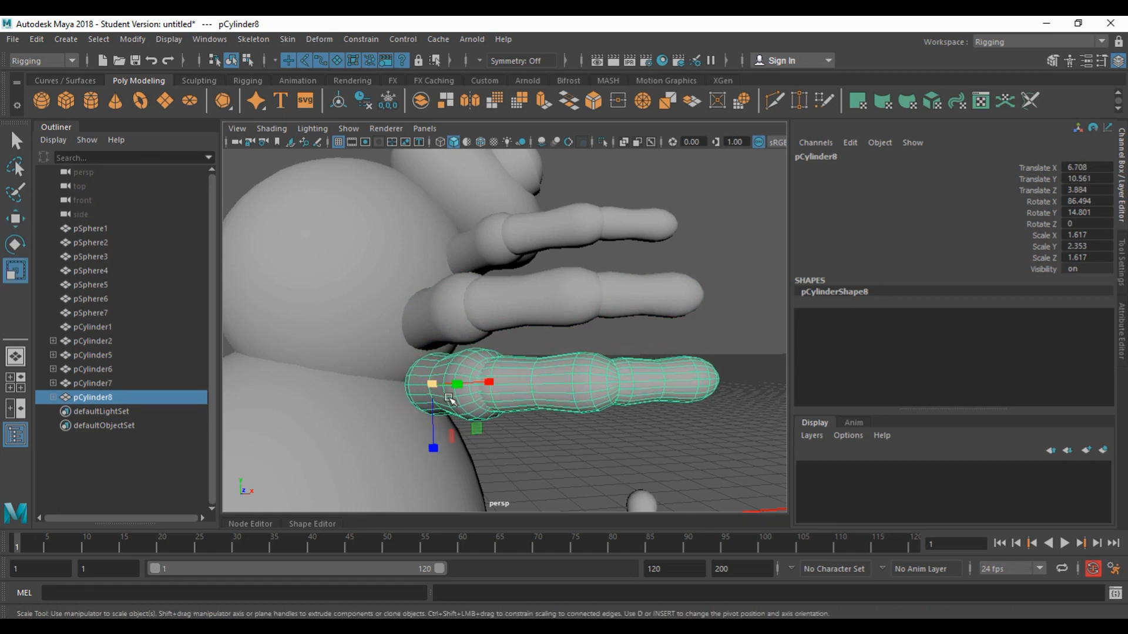
{"action": "left_click_drag", "start_coordinate": [520, 441], "coordinate": [489, 430], "text": "alt"}
{"action": "left_click_drag", "start_coordinate": [436, 390], "coordinate": [531, 363]}
{"action": "left_click_drag", "start_coordinate": [435, 392], "coordinate": [438, 416]}
{"action": "scroll", "coordinate": [526, 420], "scroll_direction": "up", "scroll_amount": 3}
{"action": "middle_click_drag", "start_coordinate": [500, 416], "coordinate": [512, 371], "text": "alt"}
{"action": "key", "text": "w"}
{"action": "left_click_drag", "start_coordinate": [466, 335], "coordinate": [500, 330]}
{"action": "left_click_drag", "start_coordinate": [511, 392], "coordinate": [504, 378]}
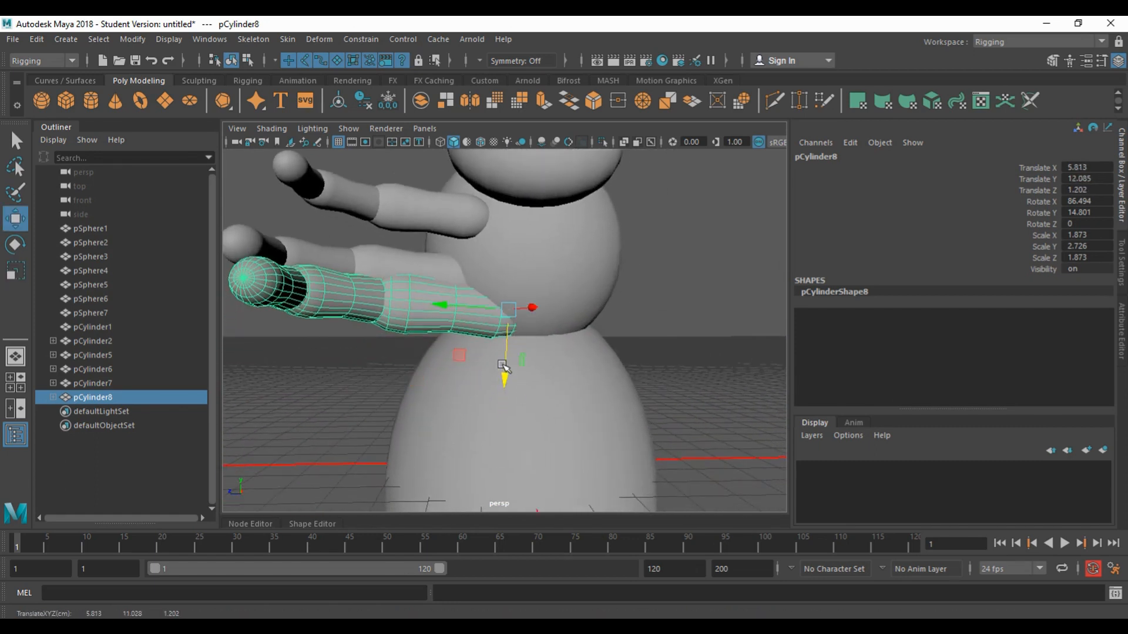
- Rotate the lowest leg downward to about 141.258, 8.667, 12.044 and attach it to the body at about X 5.798, Y 12.702, Z 2.018
{"action": "key", "text": "e"}
{"action": "left_click_drag", "start_coordinate": [491, 296], "coordinate": [442, 316]}
{"action": "left_click_drag", "start_coordinate": [357, 366], "coordinate": [573, 356], "text": "alt"}
{"action": "key", "text": "w"}
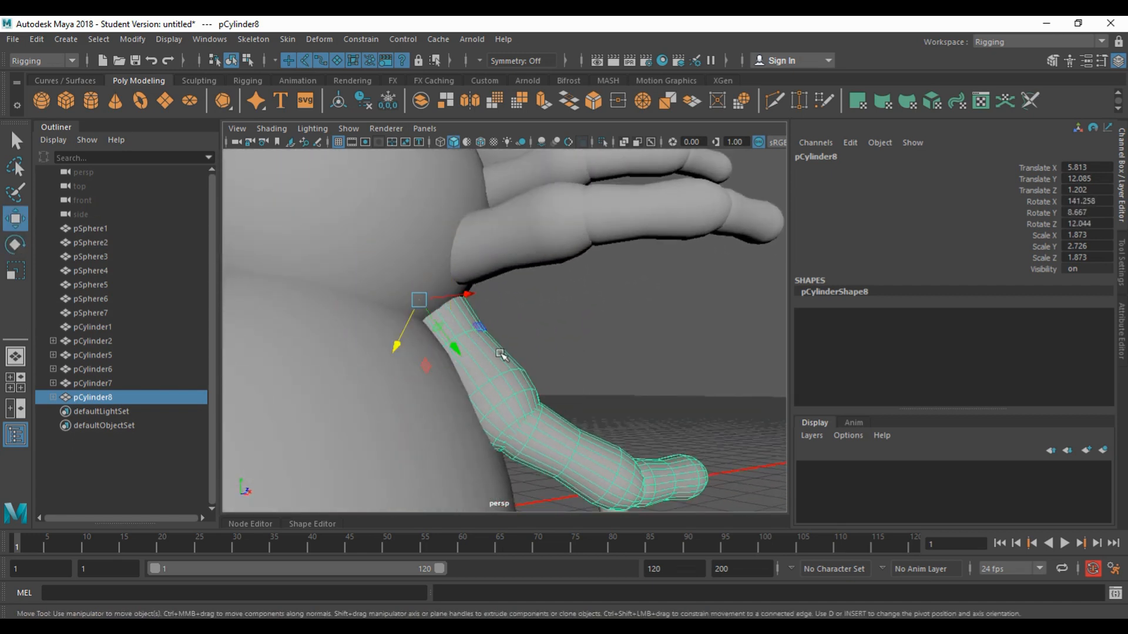
{"action": "left_click_drag", "start_coordinate": [405, 337], "coordinate": [466, 312]}
- Rotate the middle leg slightly downward to about X 107.3, Y 13.874, Z 5.206
{"action": "left_click", "coordinate": [466, 312]}
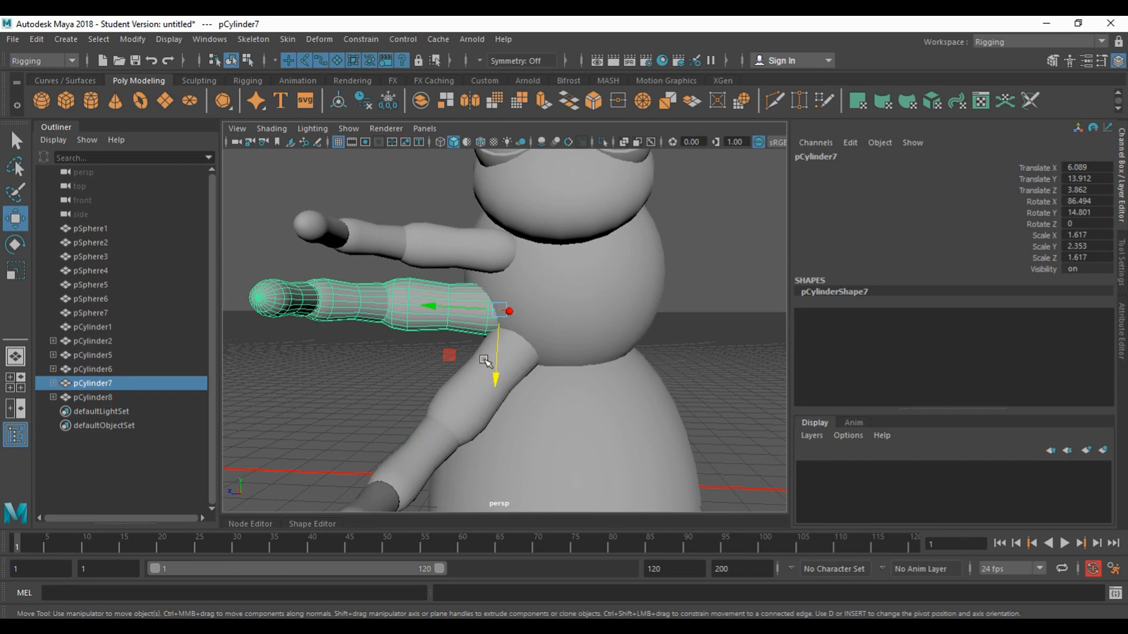
{"action": "key", "text": "e"}
{"action": "left_click_drag", "start_coordinate": [542, 274], "coordinate": [528, 244]}
- Reposition the middle leg against the thorax at about X 7.209, Y 14.702, Z 3.511
{"action": "key", "text": "w"}
{"action": "left_click_drag", "start_coordinate": [506, 356], "coordinate": [512, 349]}
{"action": "left_click", "coordinate": [445, 328]}
{"action": "left_click_drag", "start_coordinate": [435, 316], "coordinate": [440, 316]}
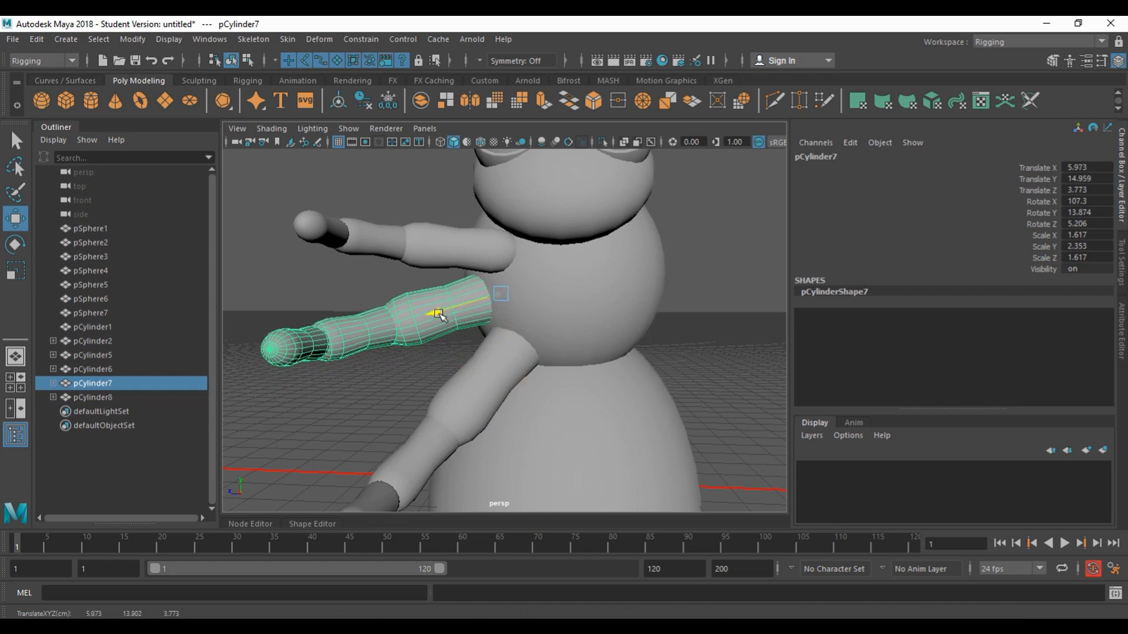
{"action": "left_click_drag", "start_coordinate": [586, 349], "coordinate": [728, 345], "text": "alt"}
{"action": "left_click_drag", "start_coordinate": [498, 289], "coordinate": [511, 296]}
{"action": "left_click_drag", "start_coordinate": [447, 339], "coordinate": [445, 348]}
{"action": "left_click_drag", "start_coordinate": [539, 334], "coordinate": [472, 340], "text": "alt"}
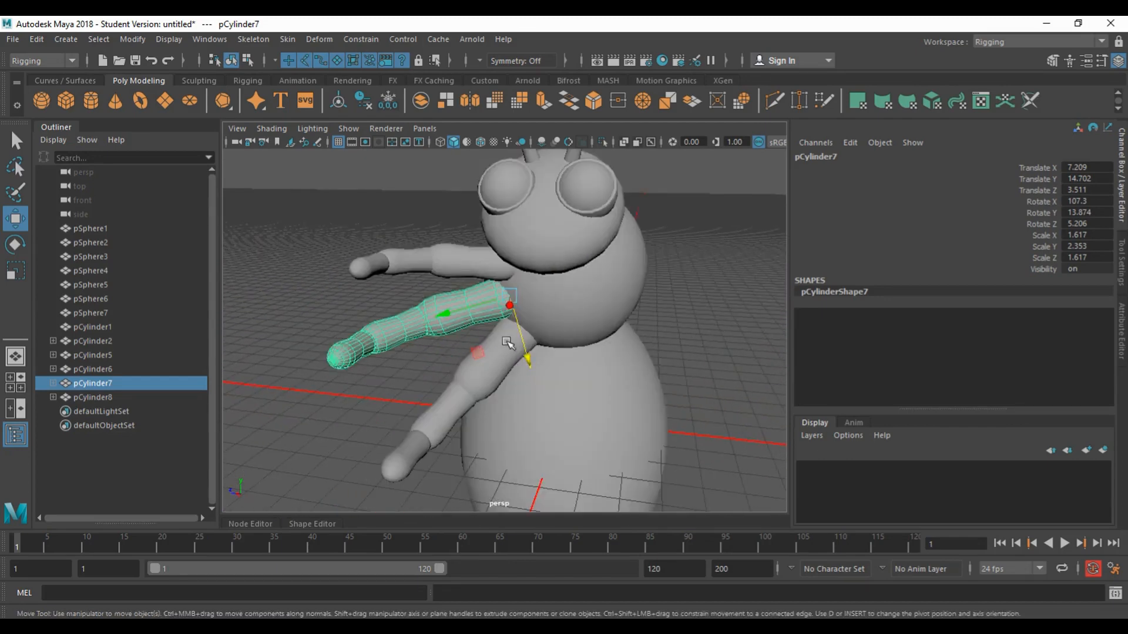
- Select the lowest leg and switch to the Modeling menu set
{"action": "key", "text": "q"}
{"action": "left_click", "coordinate": [493, 376]}
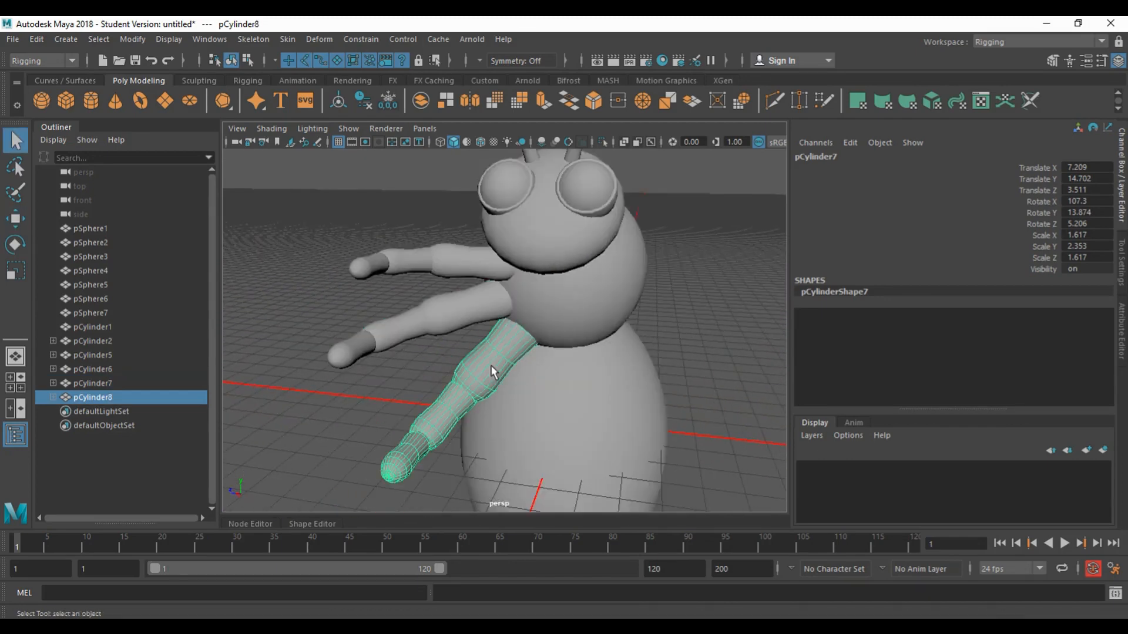
{"action": "left_click", "coordinate": [249, 39]}
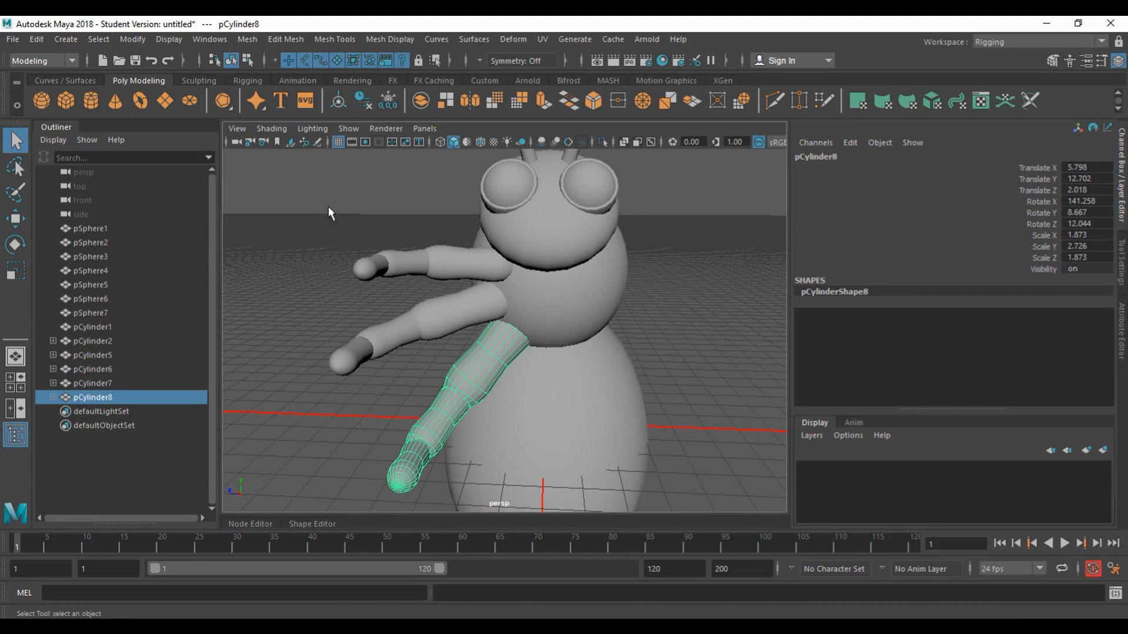
- Save the scene as a Maya Binary file named Bee_Example, accepting the student version notice
{"action": "left_click", "coordinate": [14, 39]}
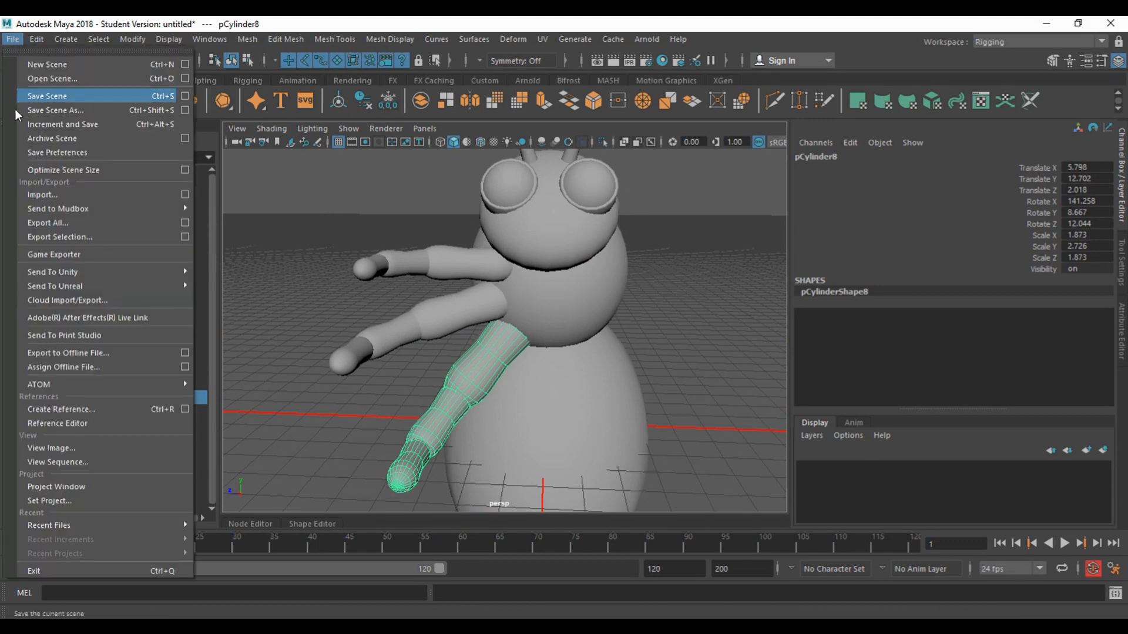
{"action": "left_click", "coordinate": [51, 110]}
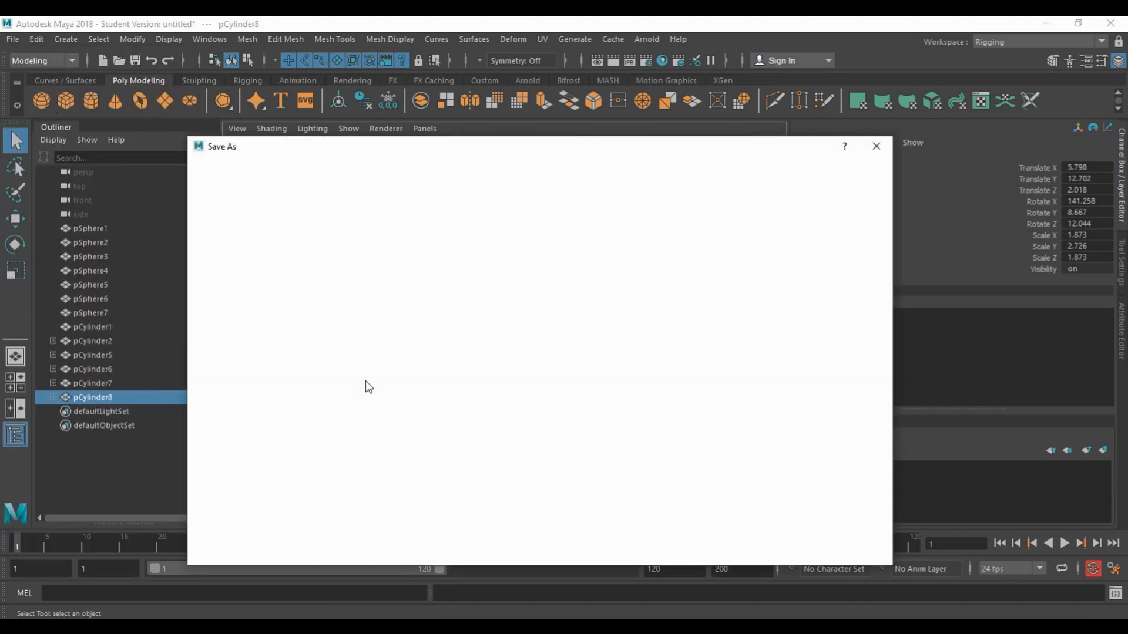
{"action": "type", "text": "Bee_"}
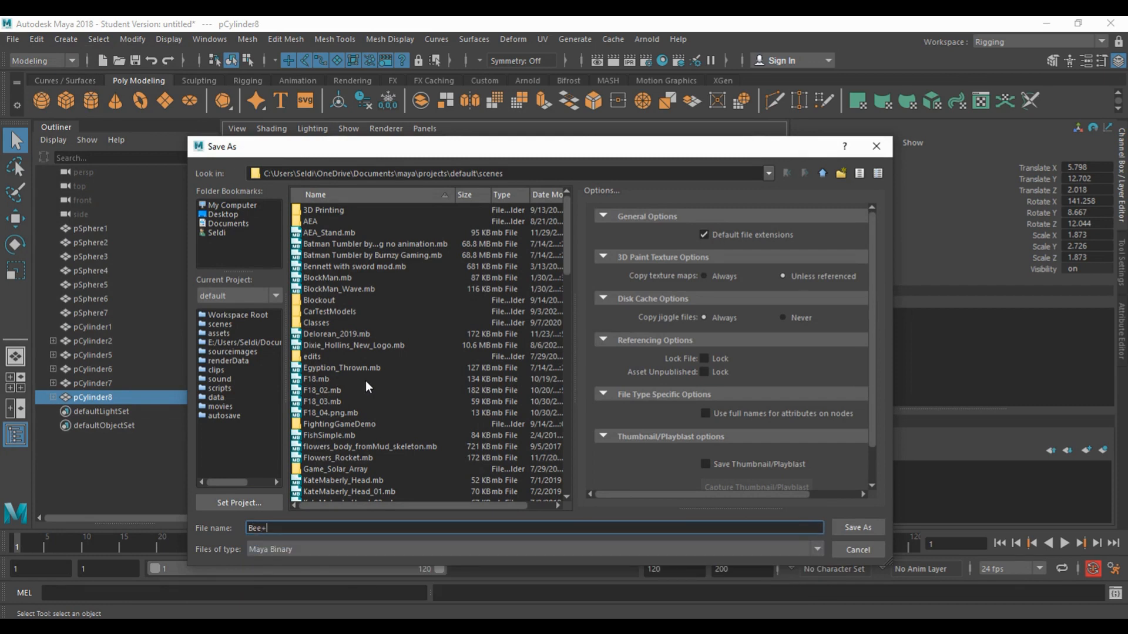
{"action": "type", "text": "Example"}
{"action": "key", "text": "Return"}
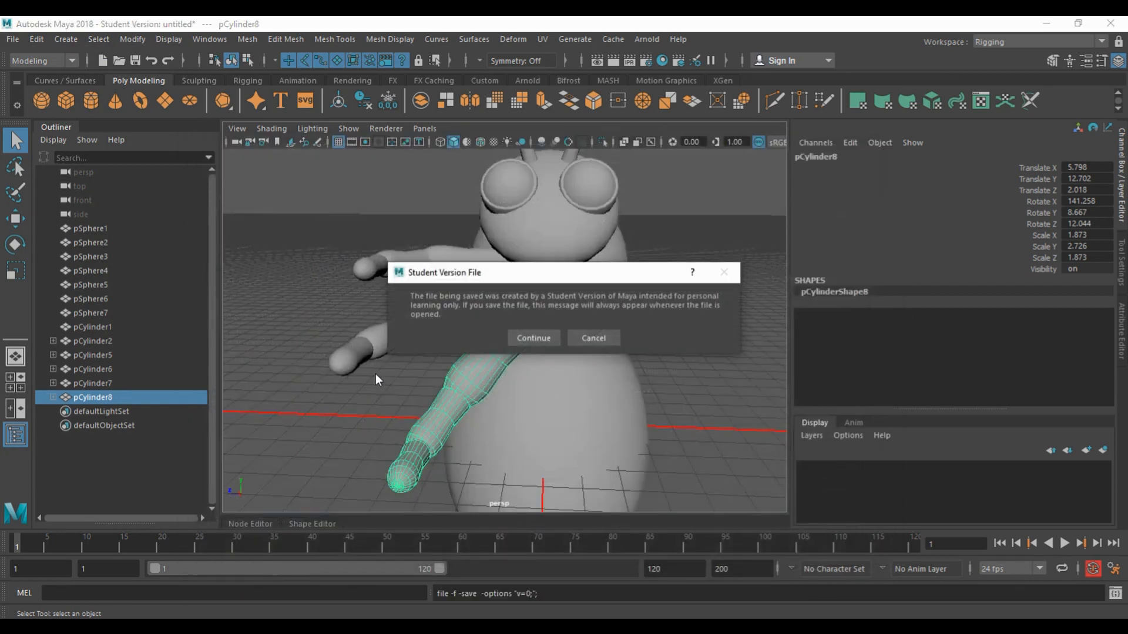
{"action": "left_click", "coordinate": [496, 328]}
- Rename the bee's head sphere to Head
{"action": "left_click", "coordinate": [567, 403]}
{"action": "left_click_drag", "start_coordinate": [561, 360], "coordinate": [559, 232], "text": "alt"}
{"action": "left_click", "coordinate": [559, 232]}
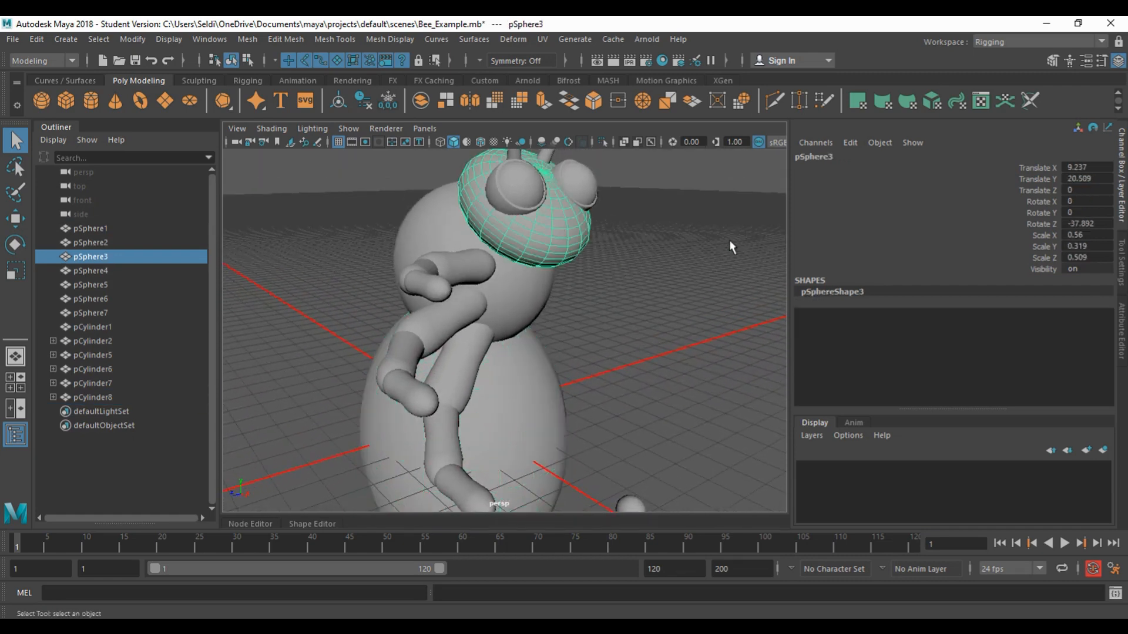
{"action": "left_click", "coordinate": [838, 156]}
{"action": "type", "text": "Head"}
{"action": "key", "text": "Return"}
- Rename the middle body sphere behind the head to Thorax
{"action": "left_click", "coordinate": [411, 220]}
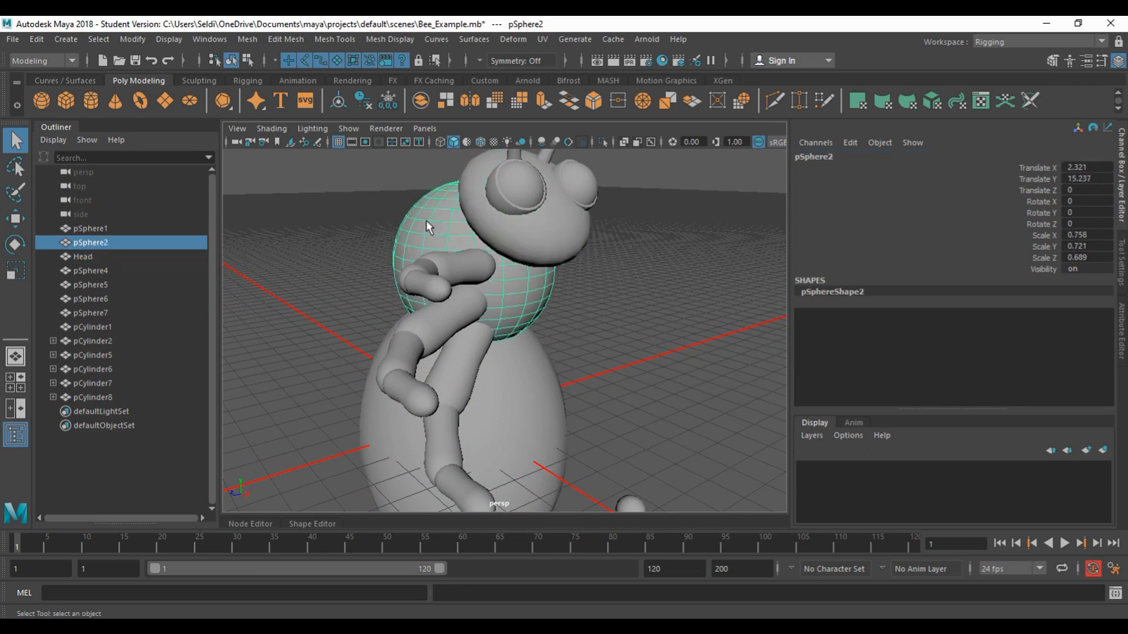
{"action": "left_click", "coordinate": [820, 157]}
{"action": "type", "text": "T"}
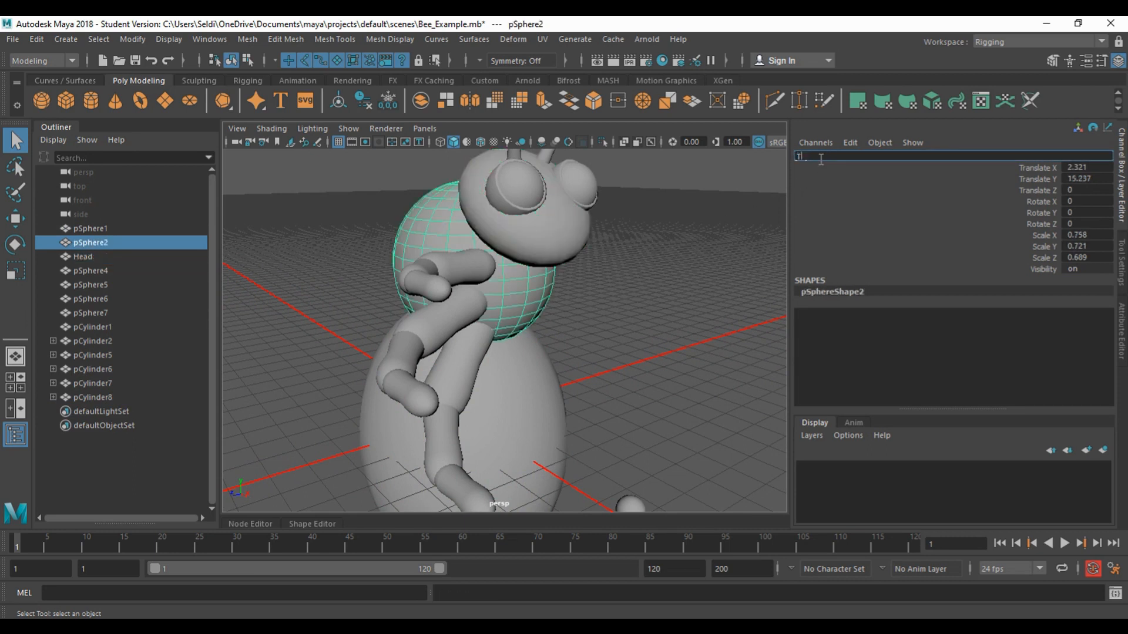
{"action": "type", "text": "horax"}
{"action": "key", "text": "Return"}
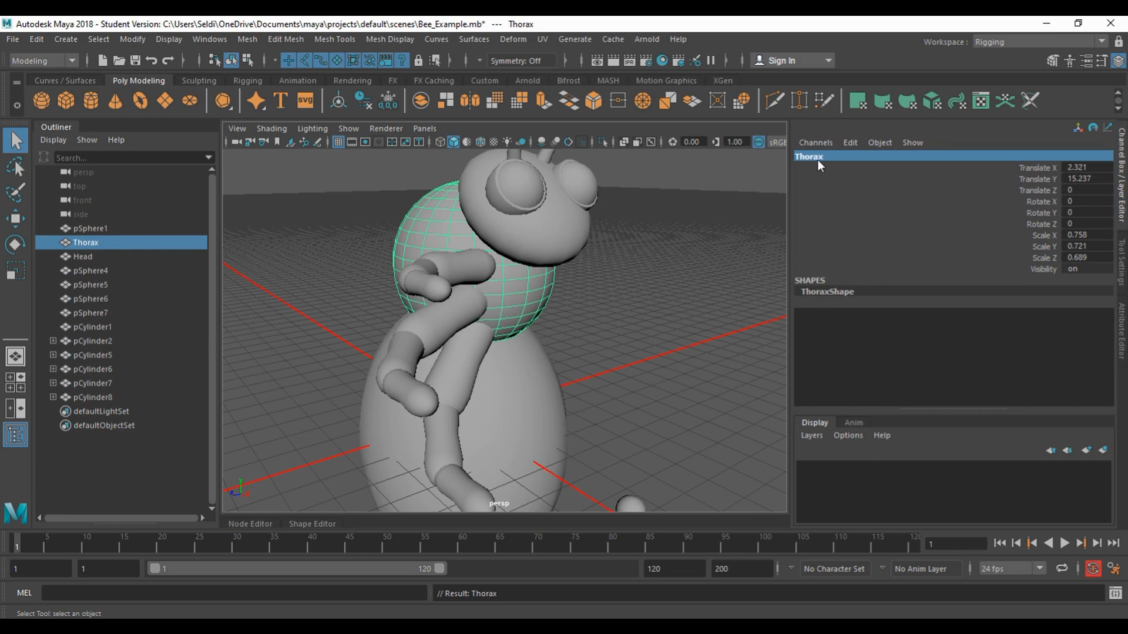
- Rename the large lower body sphere to Abdomen
{"action": "left_click", "coordinate": [521, 383]}
{"action": "left_click", "coordinate": [821, 157]}
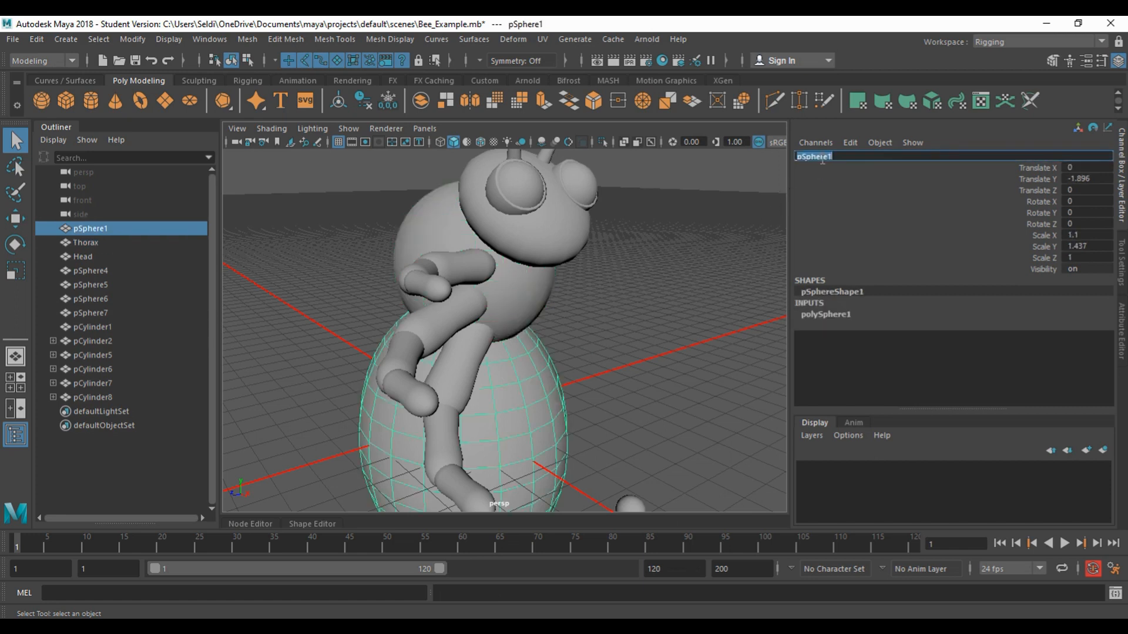
{"action": "type", "text": "Abdomen"}
{"action": "key", "text": "Return"}
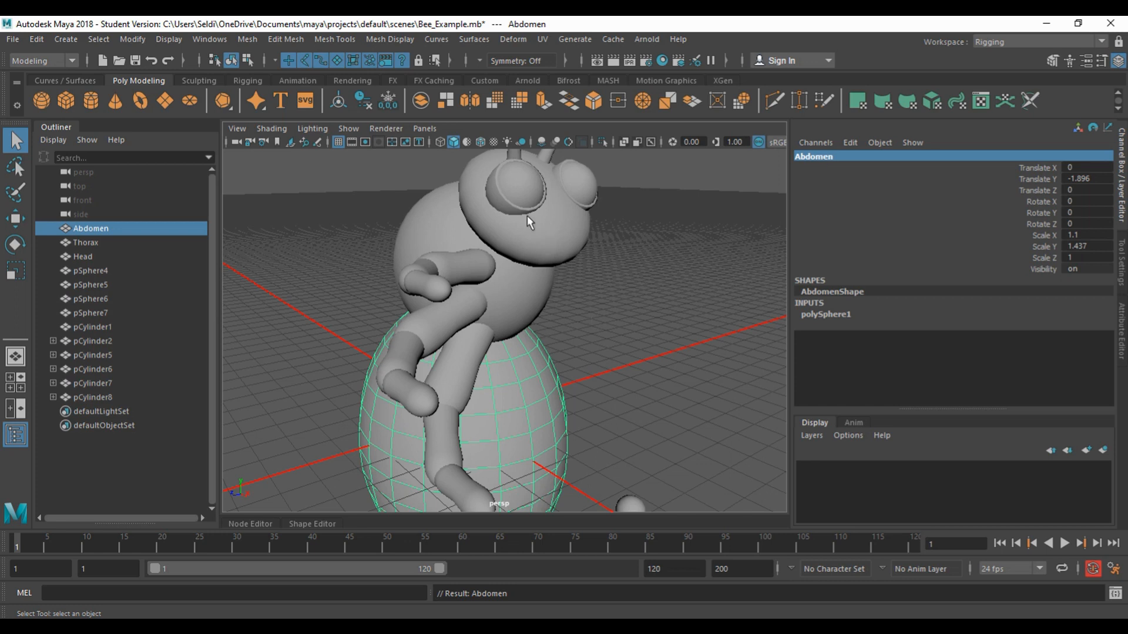
- Rename the eyeball on the bee's right side to R_Eye
{"action": "left_click", "coordinate": [520, 200]}
{"action": "double_click", "coordinate": [836, 157]}
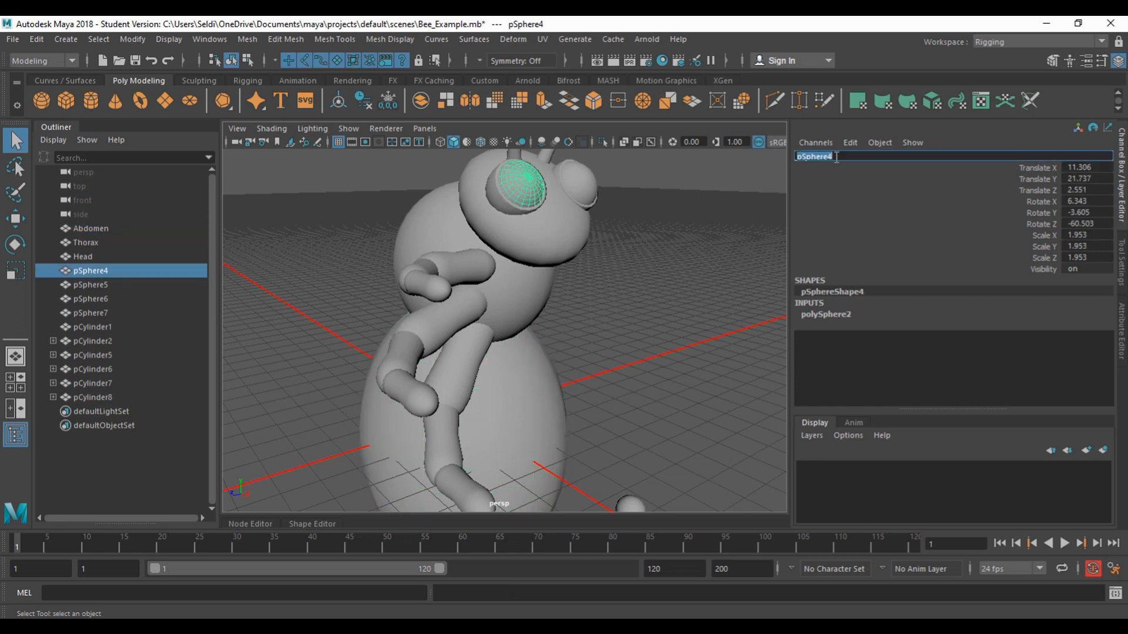
{"action": "type", "text": "E"}
{"action": "key", "text": "BackSpace"}
{"action": "type", "text": "R_Eyelid"}
{"action": "key", "text": "Return"}
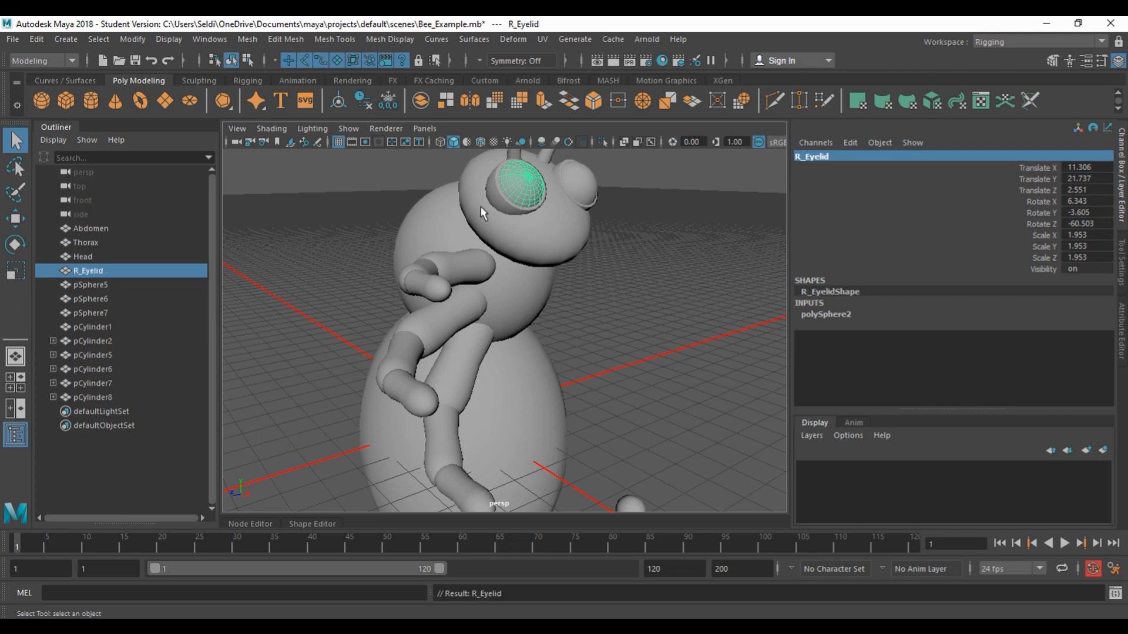
{"action": "left_click", "coordinate": [834, 156]}
{"action": "key", "text": "Right"}
{"action": "key", "text": "BackSpace"}
{"action": "key", "text": "Return"}
- Rename the shell around the right eyeball to R_Eyelid
{"action": "left_click", "coordinate": [493, 198]}
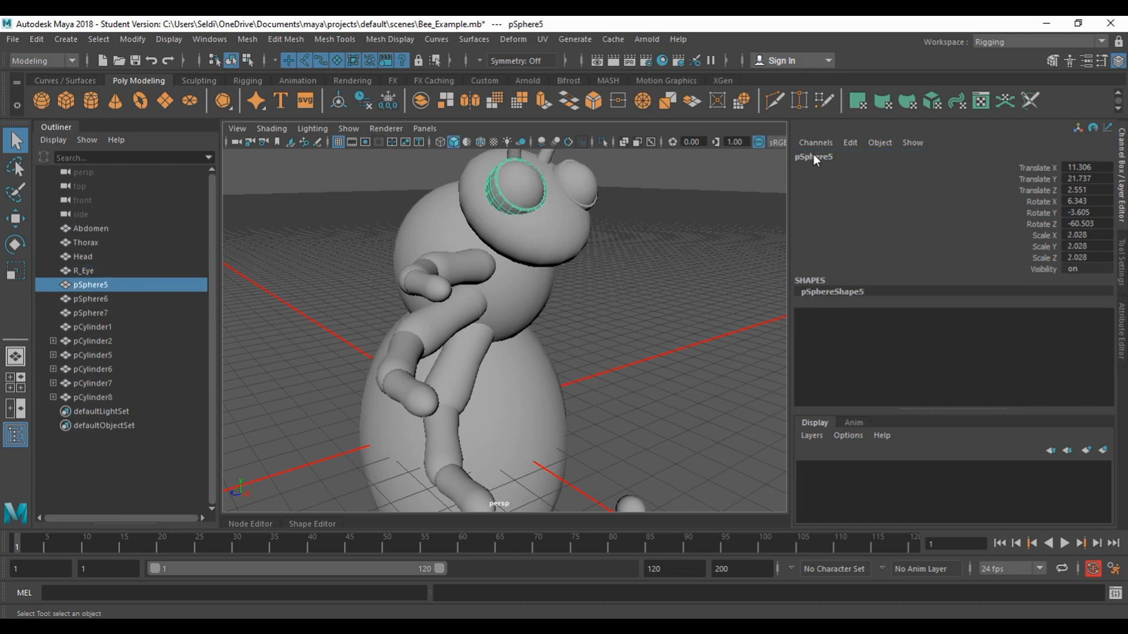
{"action": "left_click", "coordinate": [832, 156]}
{"action": "type", "text": "R_"}
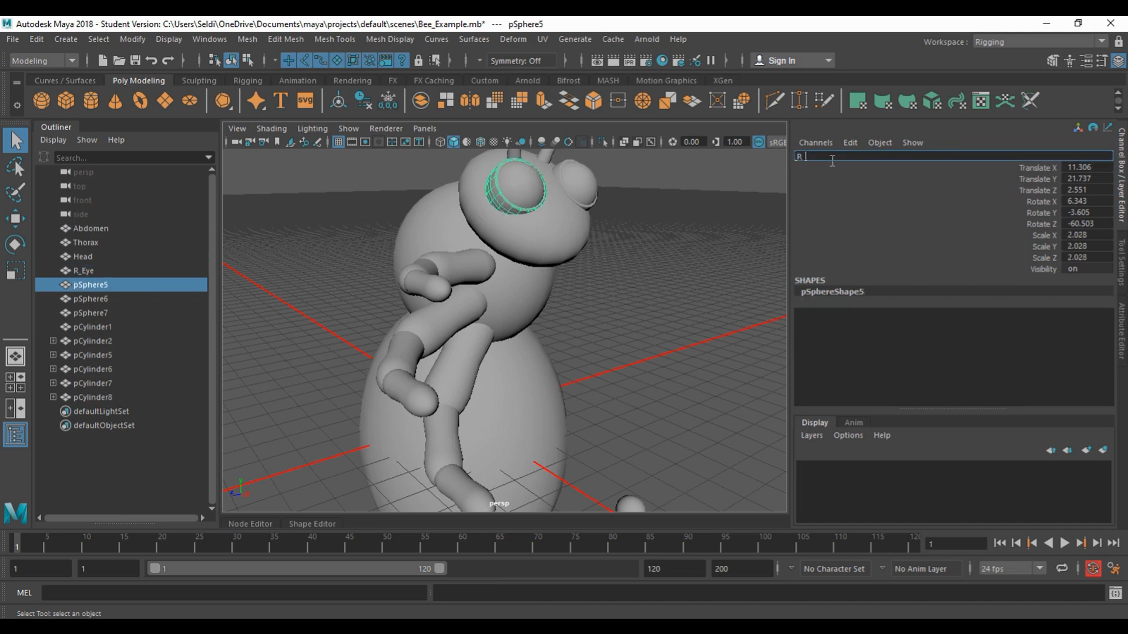
{"action": "type", "text": "Eyelid"}
{"action": "key", "text": "Return"}
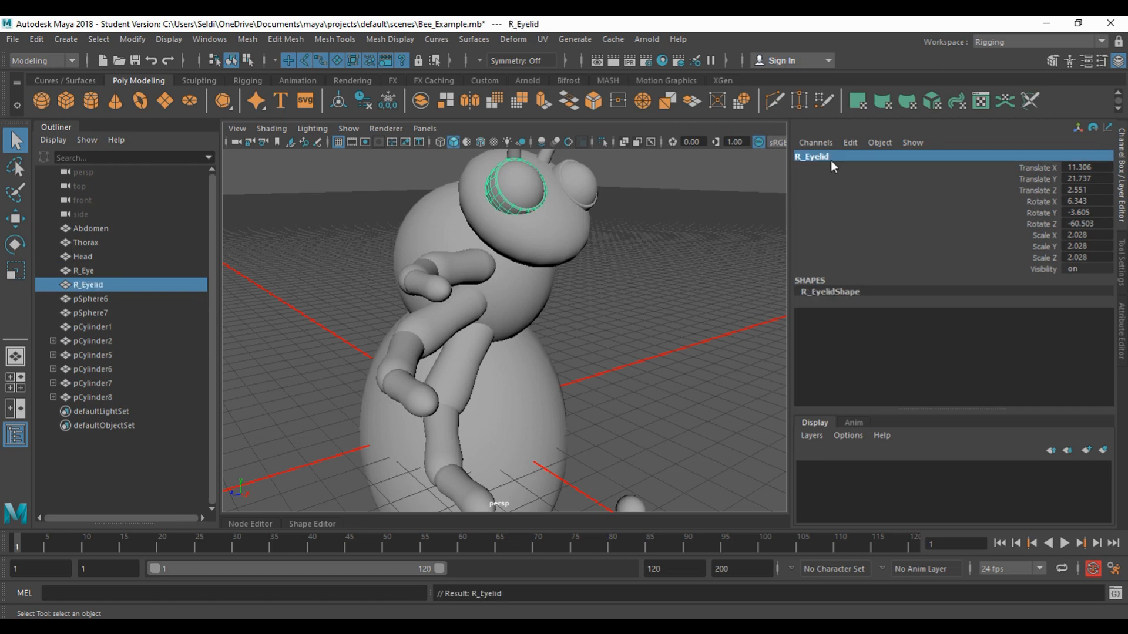
- Rename the eyeball on the bee's left side to L_Eye
{"action": "left_click", "coordinate": [587, 187]}
{"action": "left_click", "coordinate": [826, 158]}
{"action": "type", "text": "L_"}
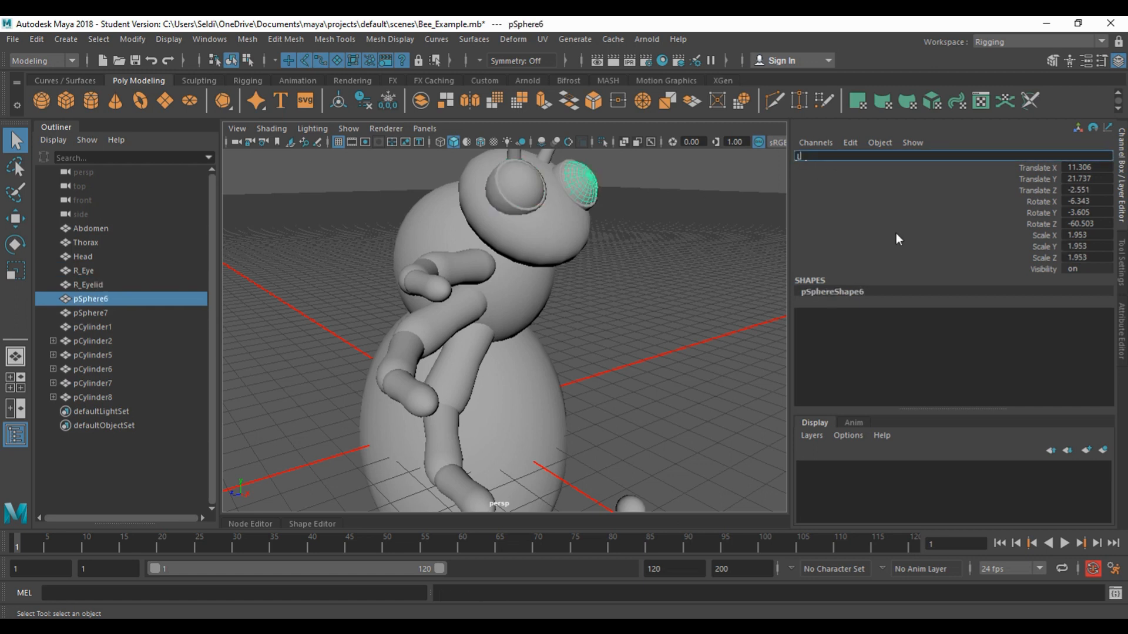
{"action": "type", "text": "Eye"}
{"action": "key", "text": "Return"}
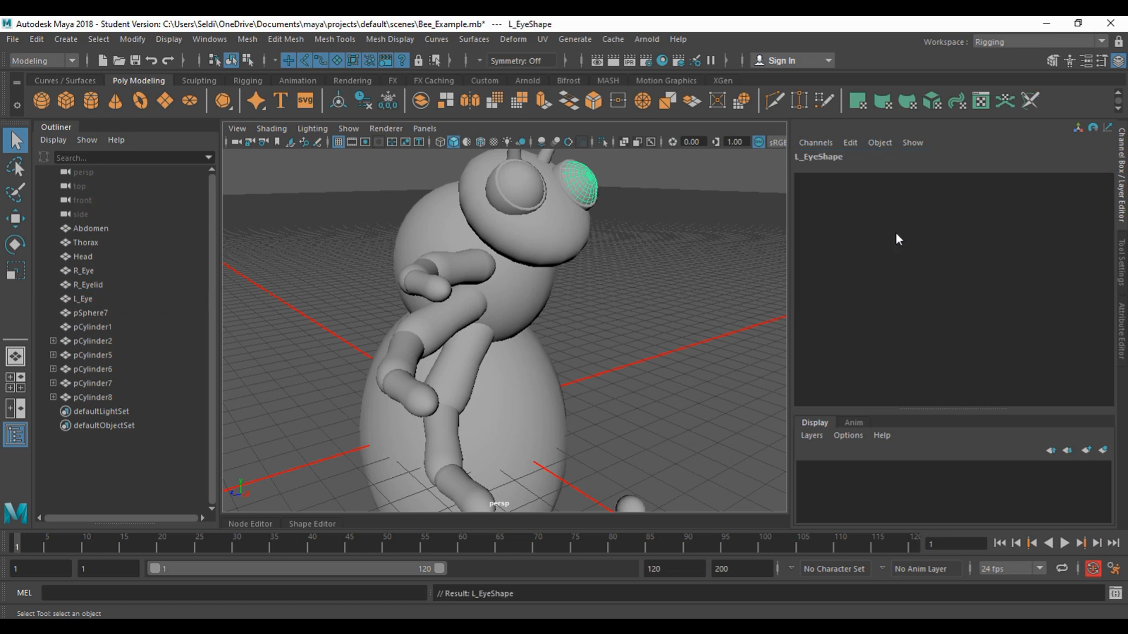
- Rename the shell around the left eyeball to L_Eyelid
{"action": "left_click", "coordinate": [572, 203]}
{"action": "left_click", "coordinate": [587, 201]}
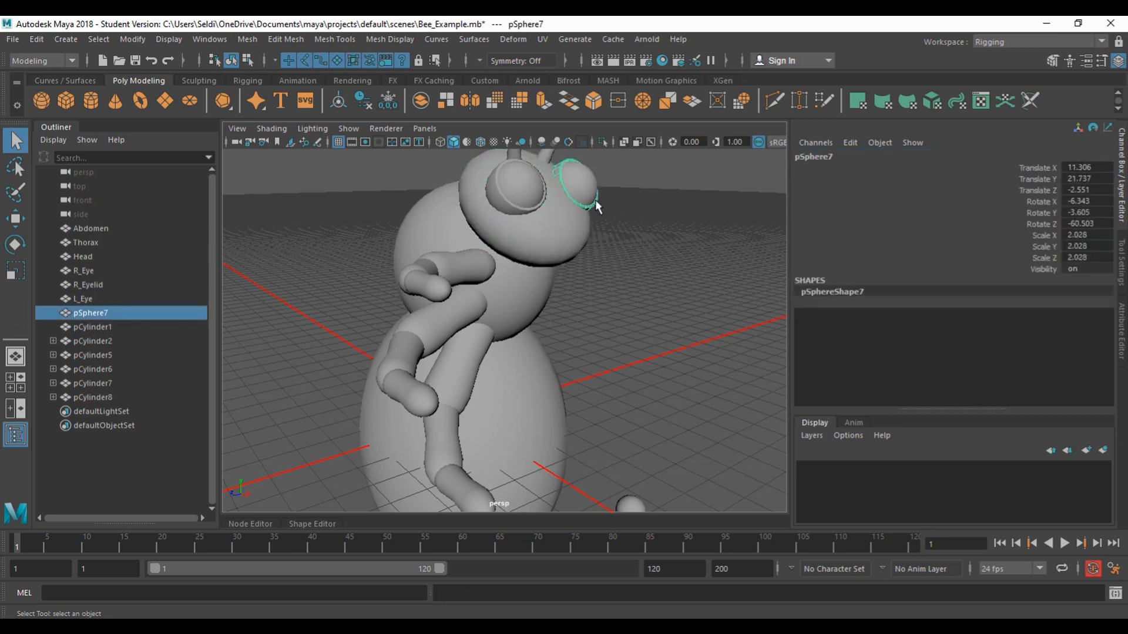
{"action": "double_click", "coordinate": [809, 156]}
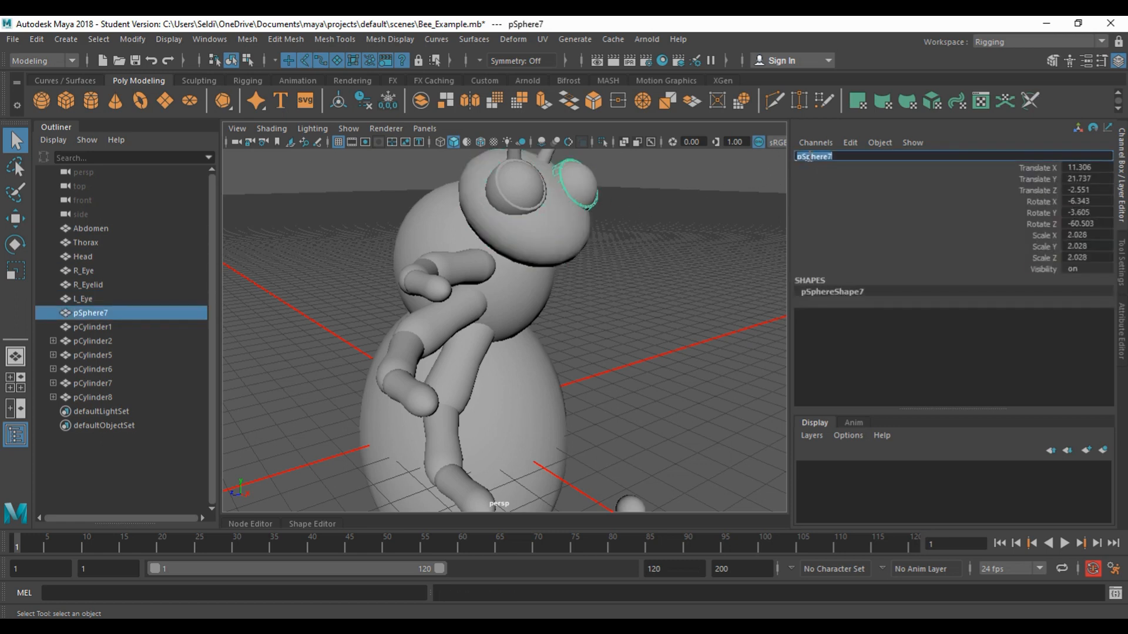
{"action": "type", "text": "L_Eyelid"}
{"action": "key", "text": "Return"}
- Rename the base segment of the antenna on the bee's right side to R_Antennea
{"action": "left_click_drag", "start_coordinate": [640, 247], "coordinate": [610, 323], "text": "alt"}
{"action": "left_click", "coordinate": [504, 264]}
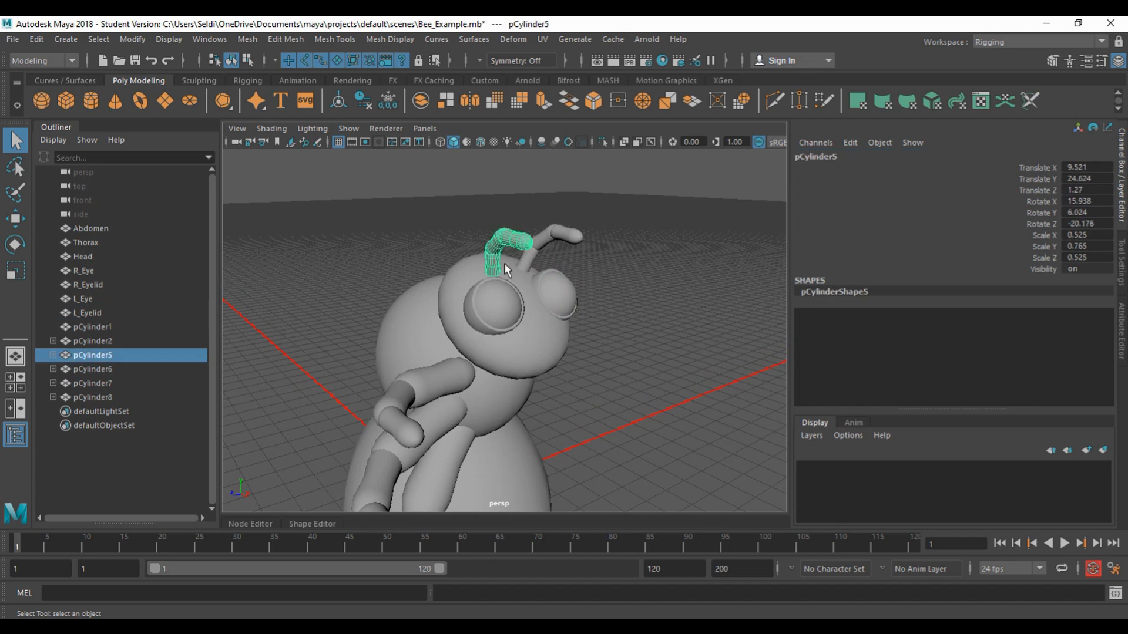
{"action": "double_click", "coordinate": [816, 156]}
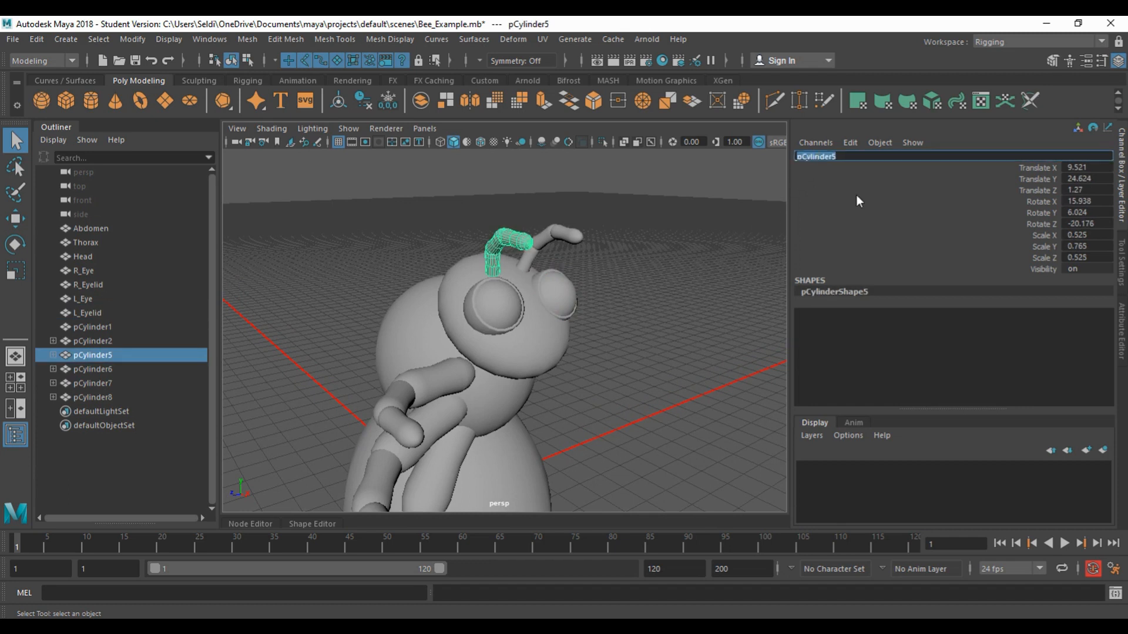
{"action": "type", "text": "R_Antenna"}
{"action": "key", "text": "Return"}
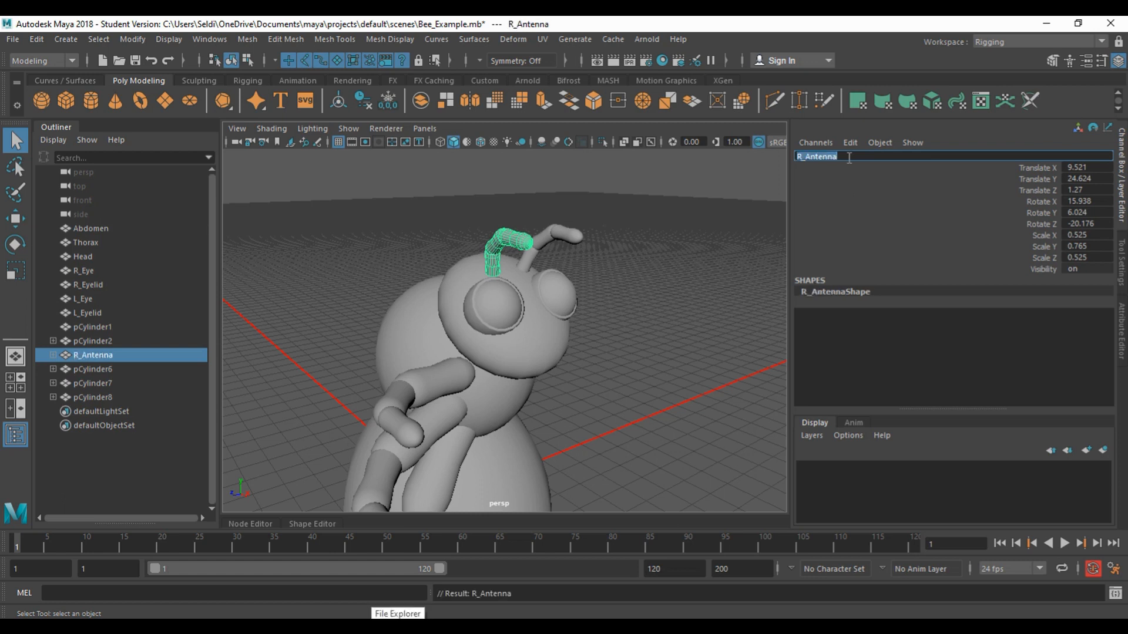
{"action": "left_click", "coordinate": [849, 157]}
{"action": "key", "text": "Return"}
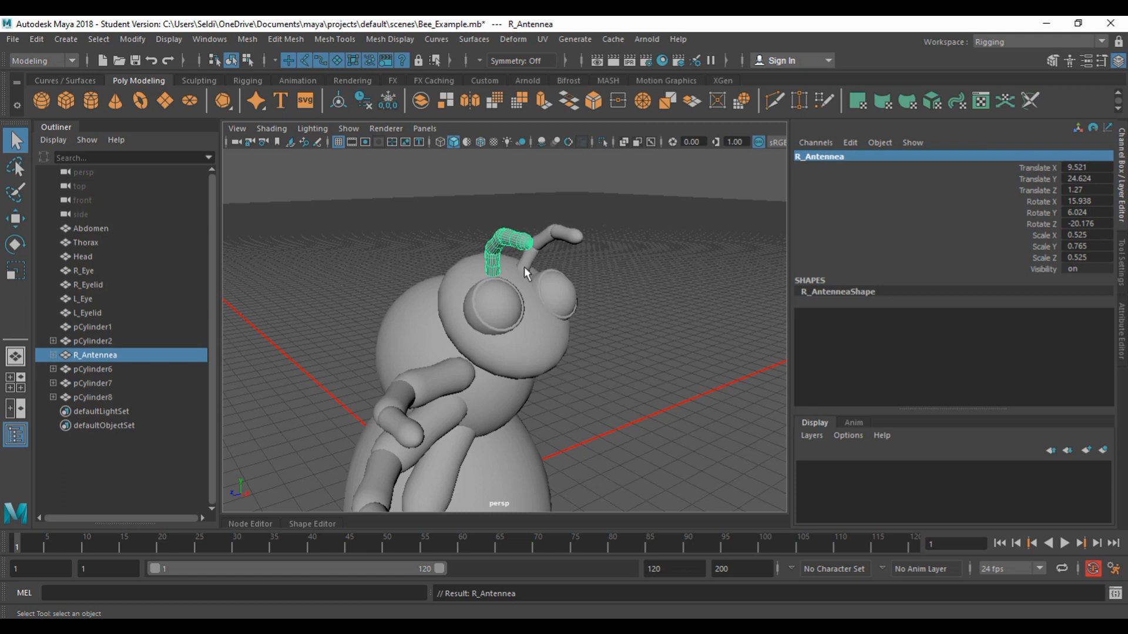
- Rename the middle segment of the bee's right antenna to R_Antennea2
{"action": "left_click", "coordinate": [493, 251]}
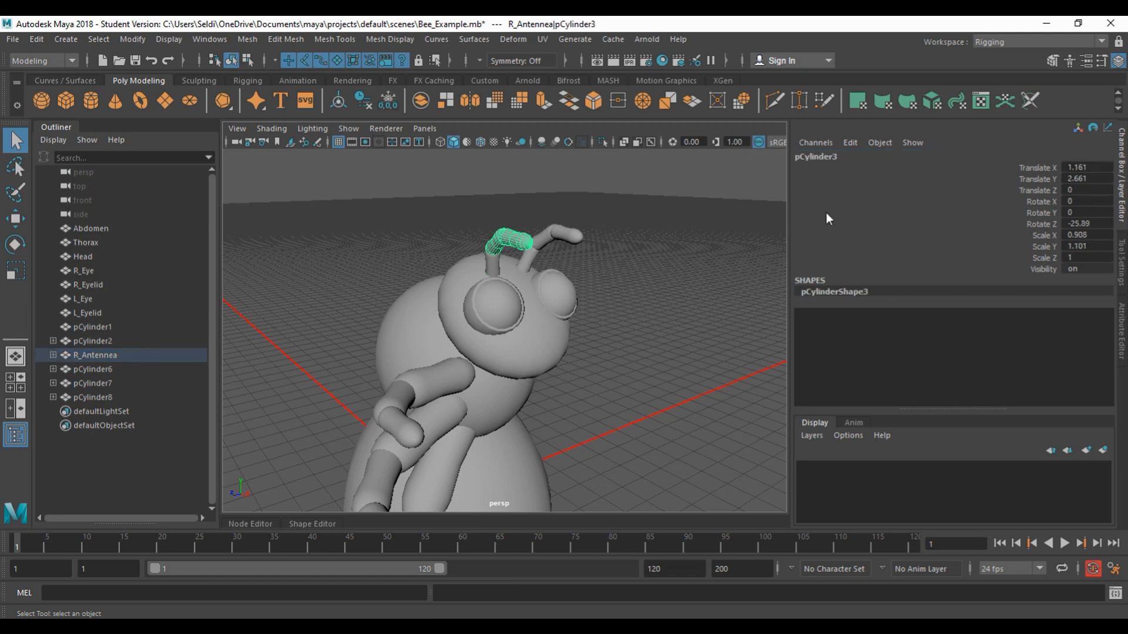
{"action": "left_click", "coordinate": [844, 155]}
{"action": "type", "text": "L_Ante"}
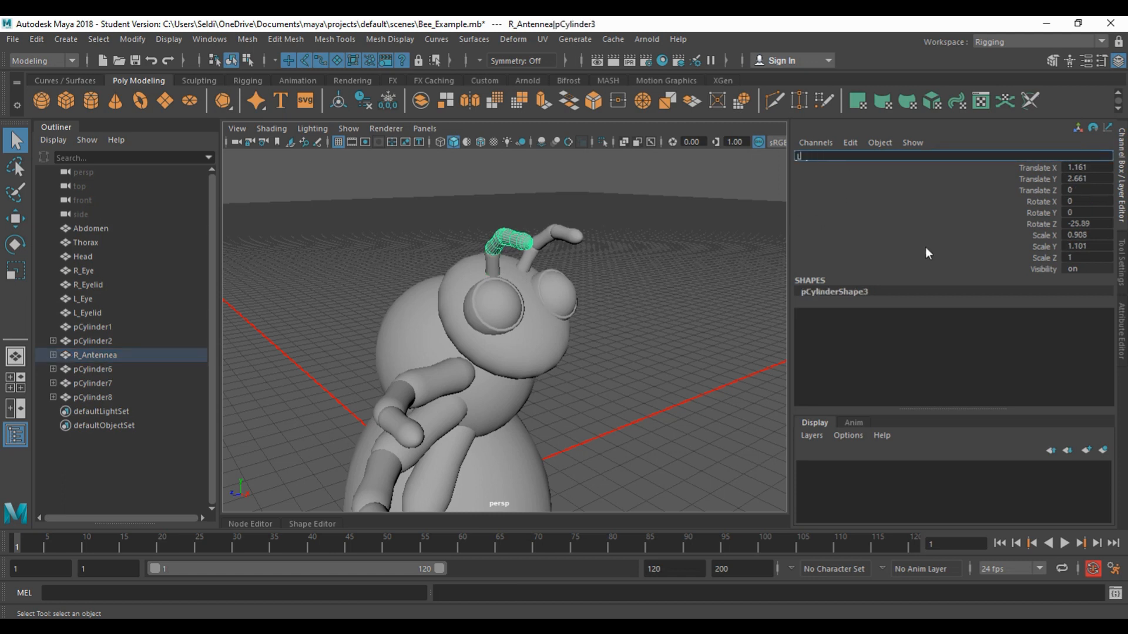
{"action": "type", "text": "nnea2"}
{"action": "key", "text": "Return"}
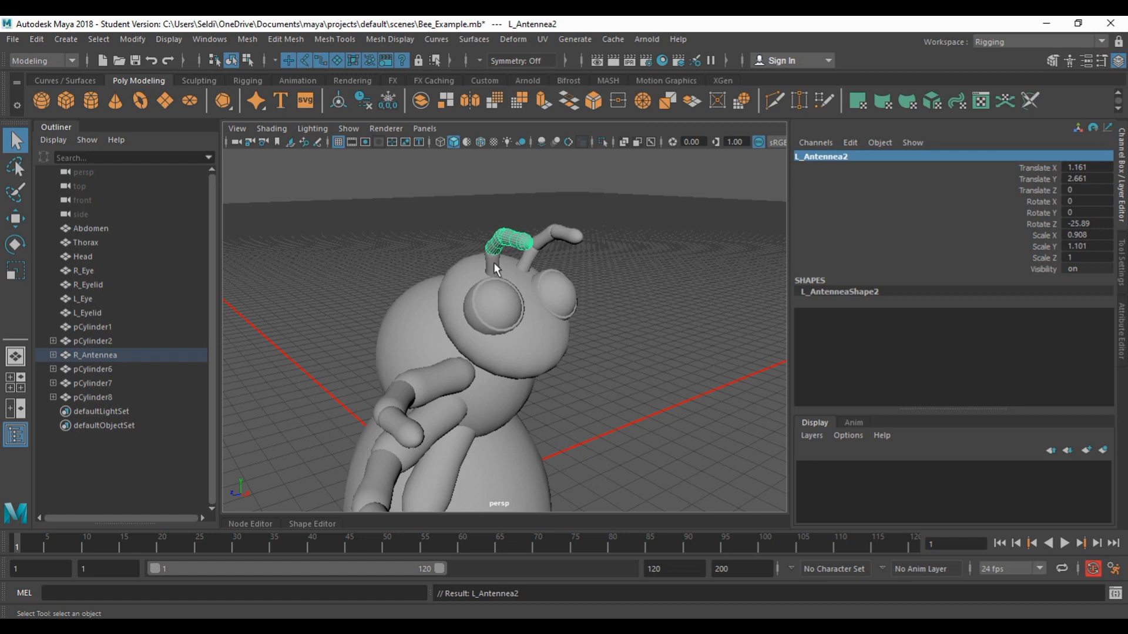
{"action": "double_click", "coordinate": [833, 157]}
{"action": "type", "text": "R_Antennea2"}
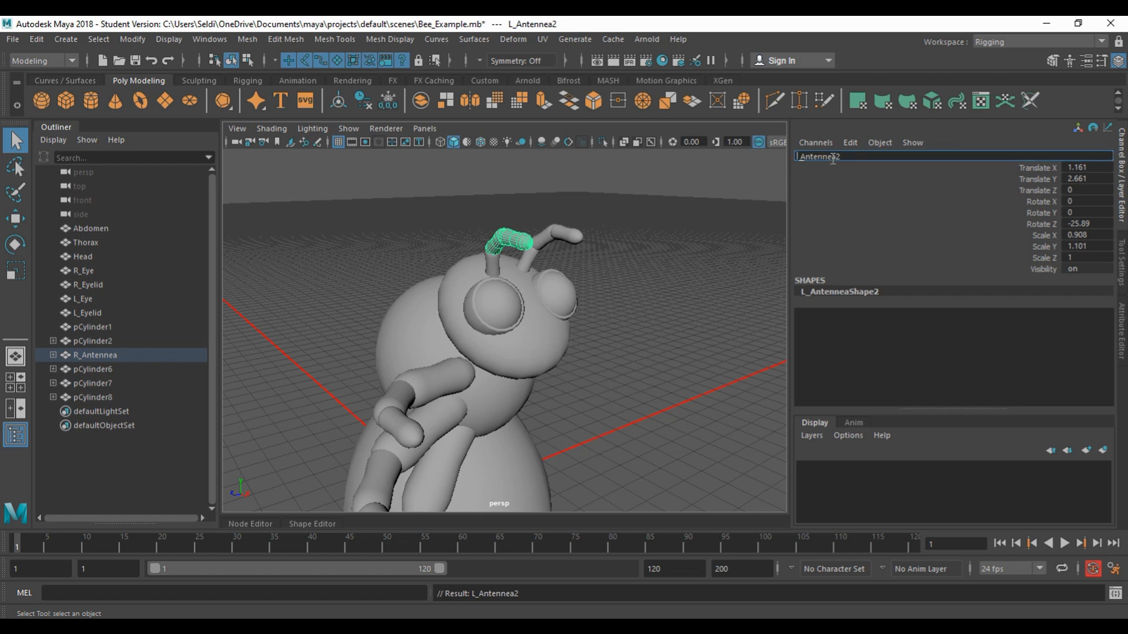
{"action": "key", "text": "Return"}
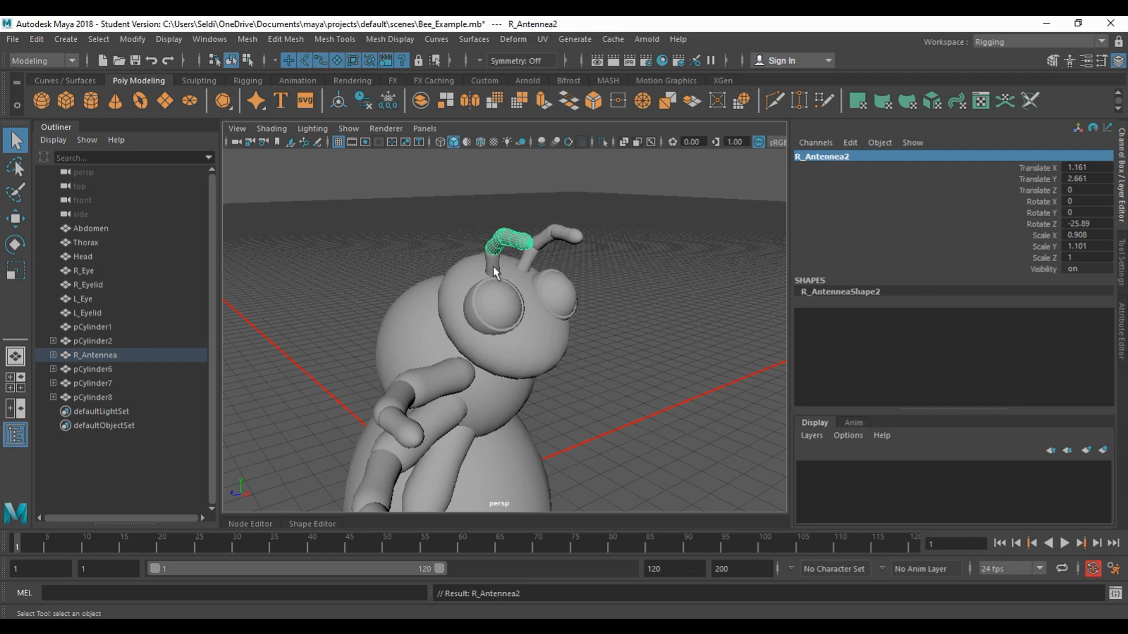
- Add the number 1 to the right antenna's base segment name, making it R_Antennea1
{"action": "left_click", "coordinate": [495, 270]}
{"action": "double_click", "coordinate": [835, 156]}
{"action": "key", "text": "End"}
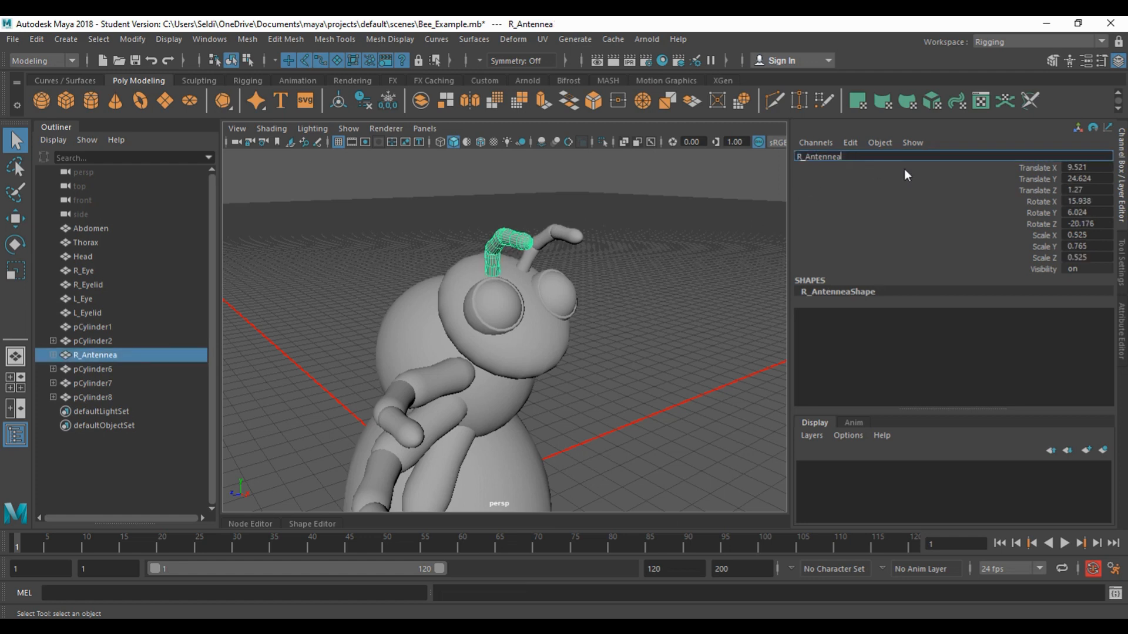
{"action": "type", "text": "1"}
{"action": "key", "text": "Return"}
- Rename the tip segment of the bee's right antenna to R_Antennea3
{"action": "left_click", "coordinate": [536, 241]}
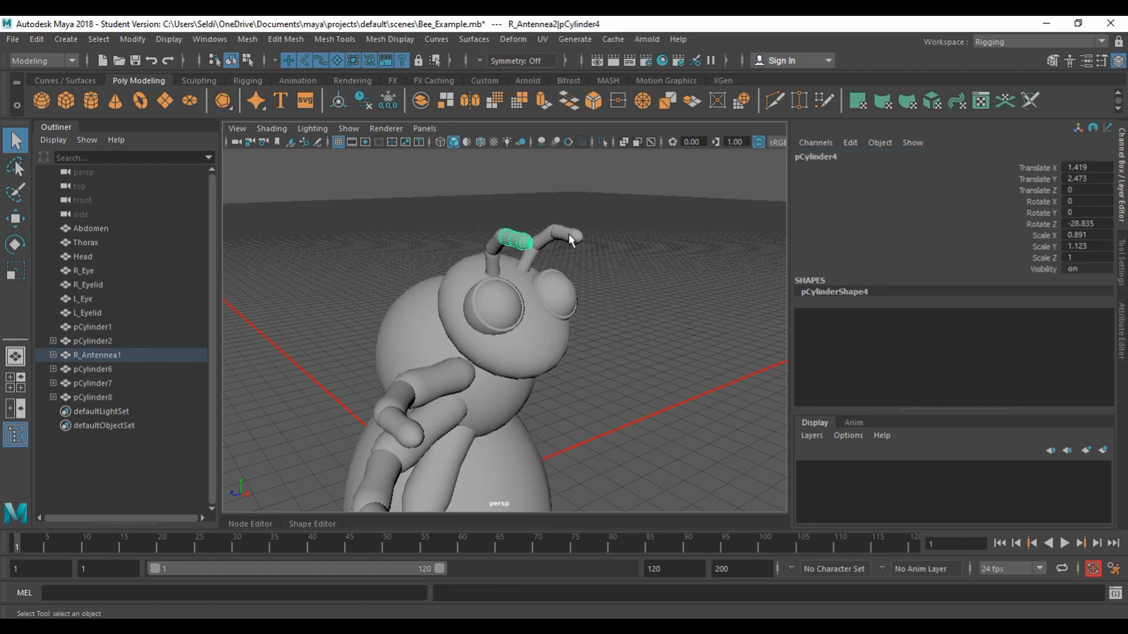
{"action": "double_click", "coordinate": [846, 159]}
{"action": "type", "text": "R_Ante"}
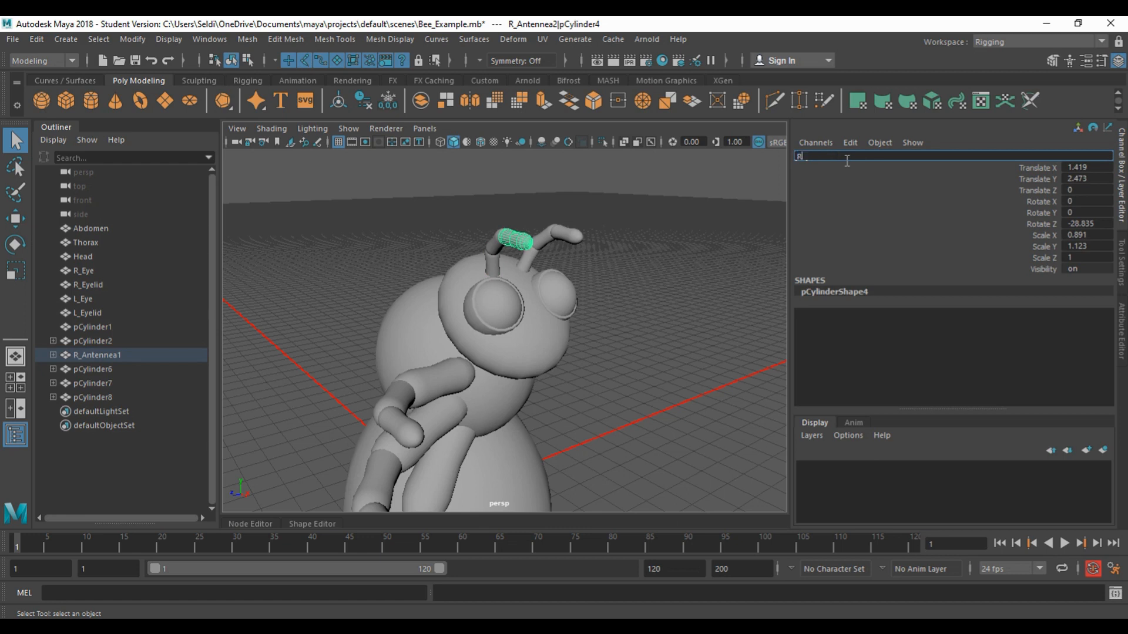
{"action": "type", "text": "nnea3"}
{"action": "key", "text": "Return"}
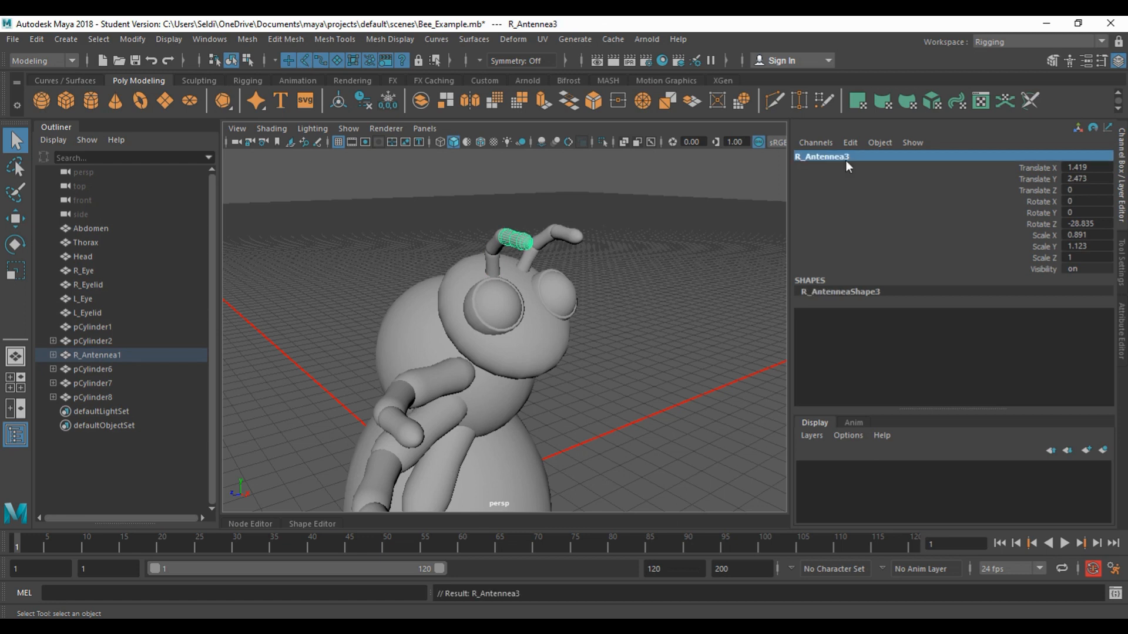
- Rename the base segment of the antenna on the bee's left side to L_Antennea1
{"action": "left_click", "coordinate": [534, 265]}
{"action": "left_click", "coordinate": [823, 156]}
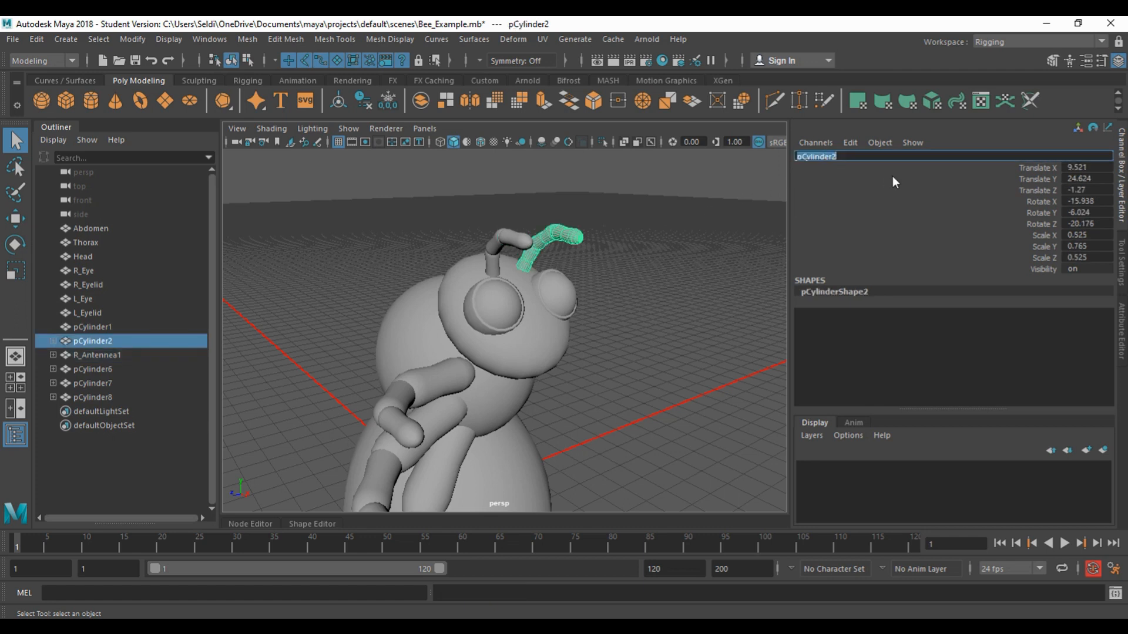
{"action": "type", "text": "L_Antennea1"}
{"action": "key", "text": "Return"}
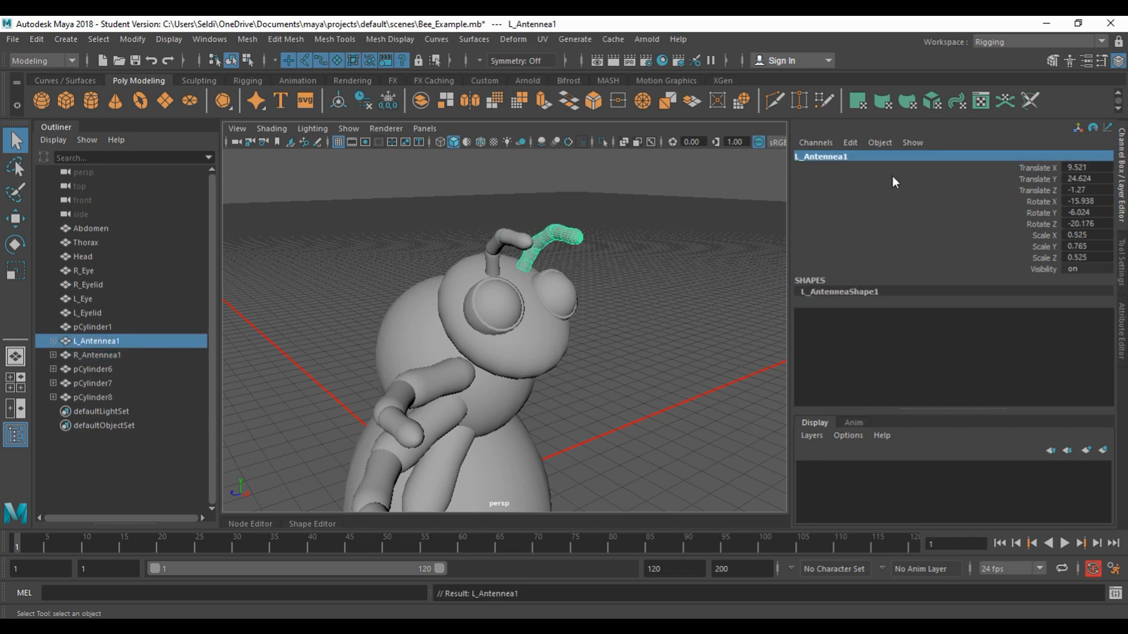
- Rename the middle segment of the bee's left antenna to L_Antennea2
{"action": "key", "text": "Down"}
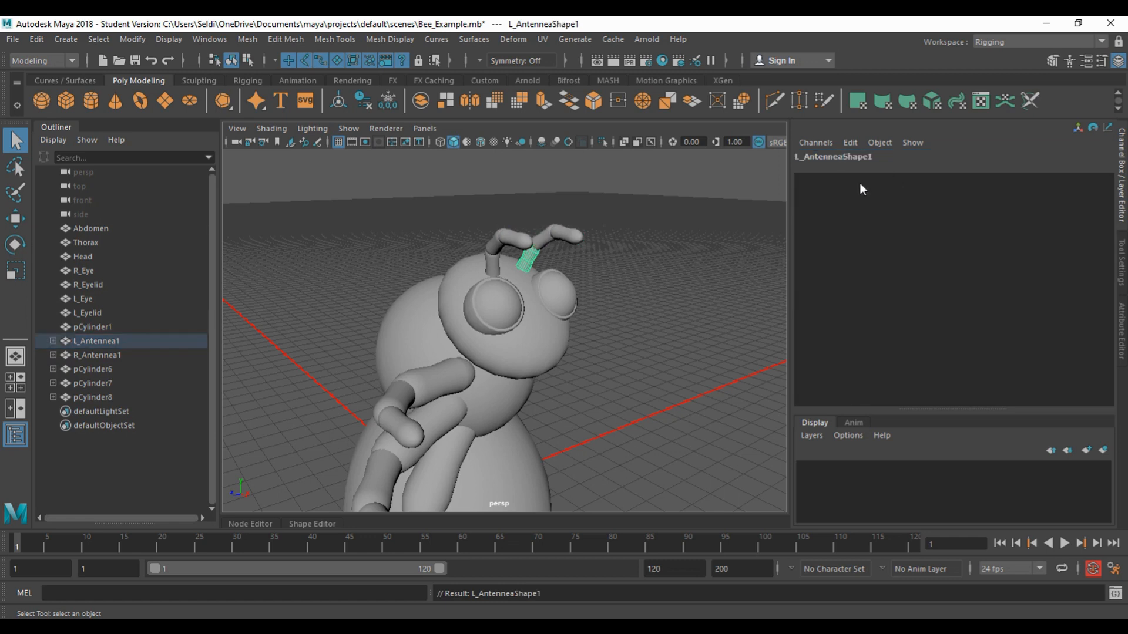
{"action": "left_click", "coordinate": [555, 236]}
{"action": "double_click", "coordinate": [814, 157]}
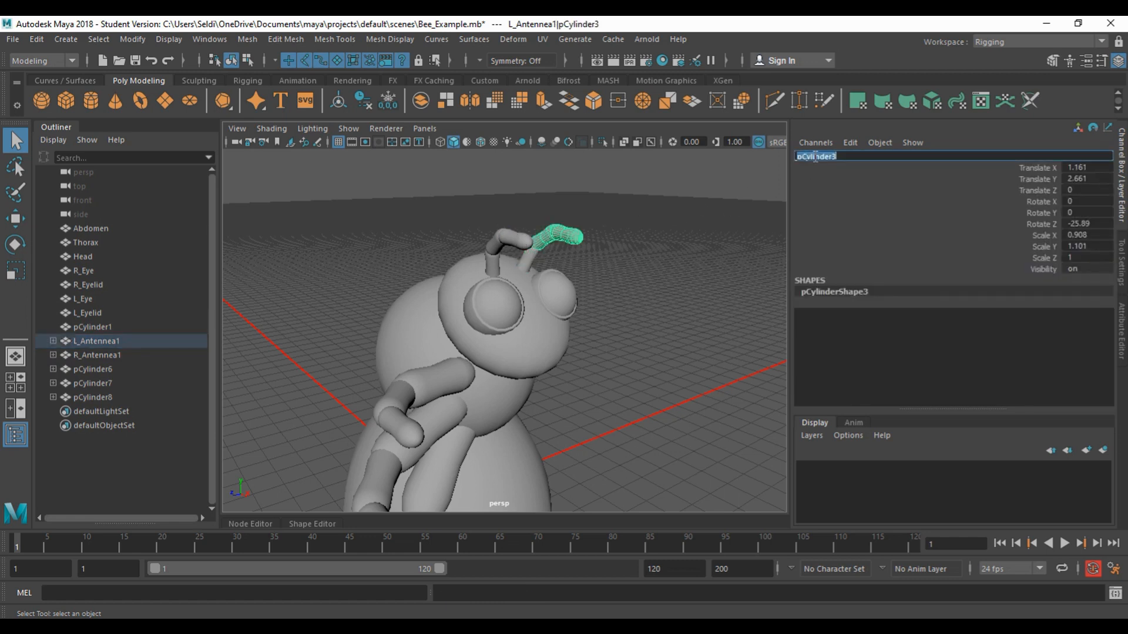
{"action": "type", "text": "L_Antennea2"}
{"action": "key", "text": "Return"}
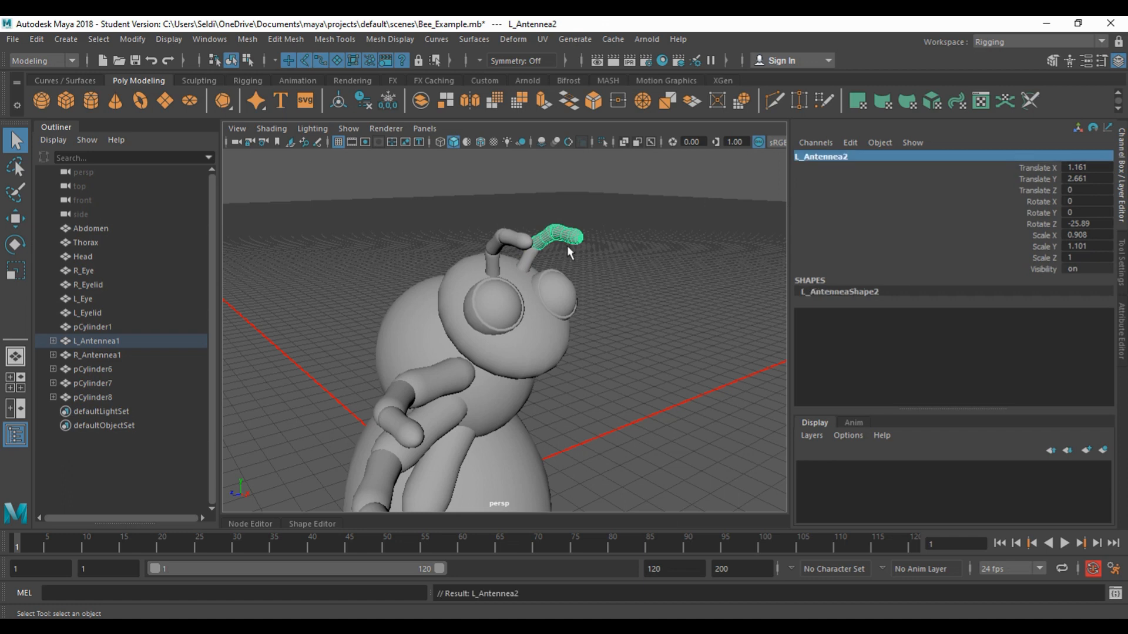
- Rename the tip segment of the bee's left antenna to L_Antennea3
{"action": "left_click", "coordinate": [582, 236]}
{"action": "double_click", "coordinate": [815, 157]}
{"action": "type", "text": "L_A"}
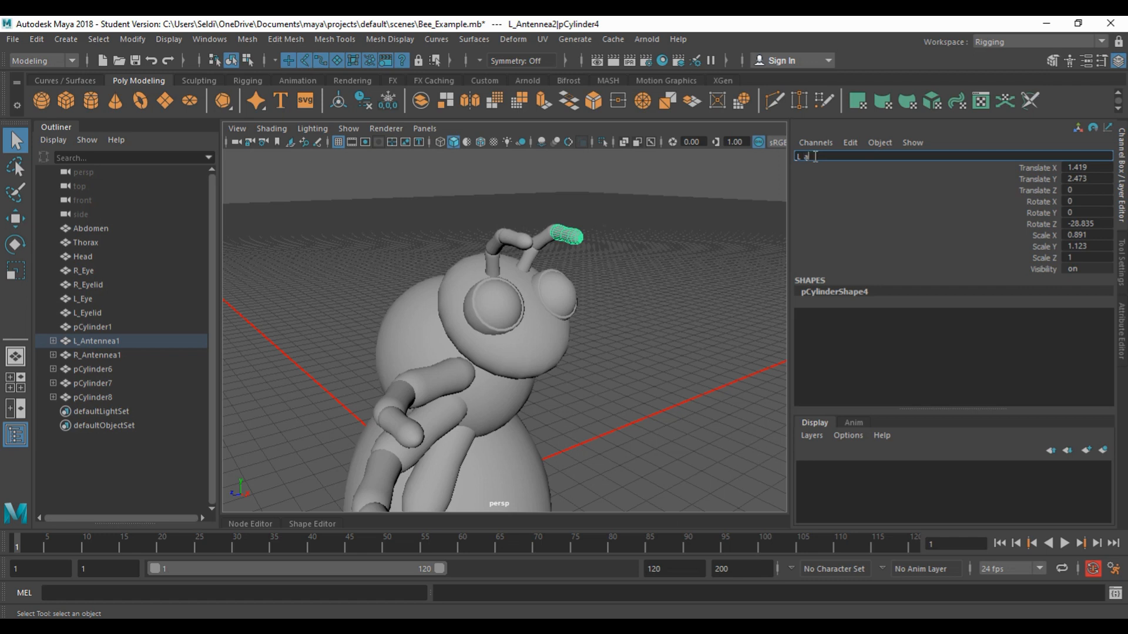
{"action": "type", "text": "ntennea3"}
{"action": "key", "text": "Return"}
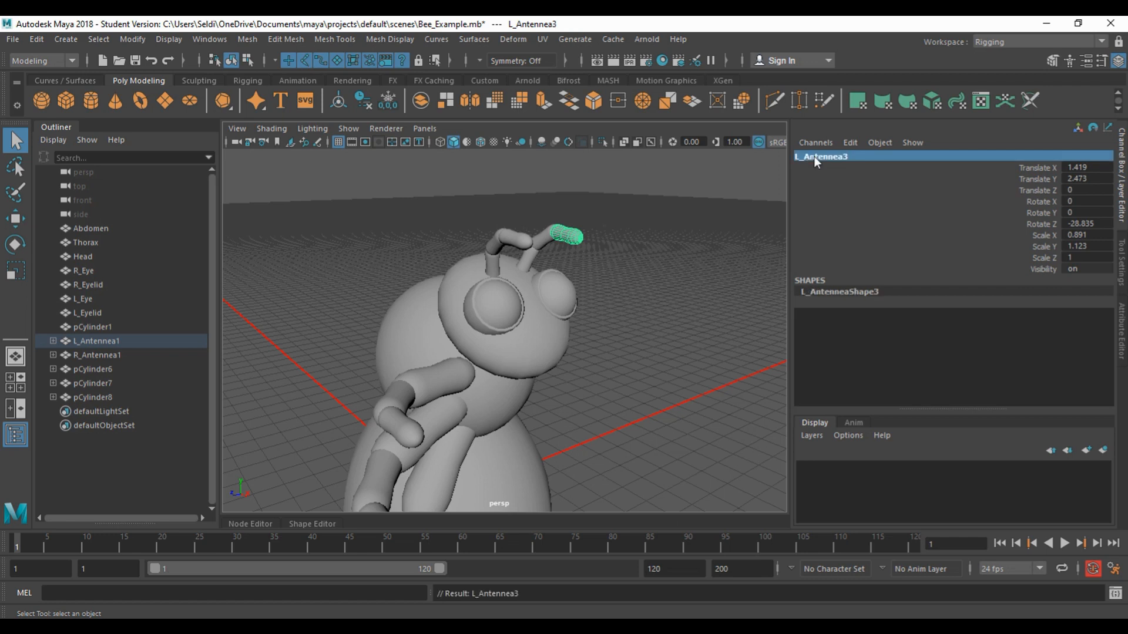
- Rename the upper segment of the bee's uppermost right arm to R_FrontArm1 and copy the name for reuse
{"action": "left_click", "coordinate": [592, 388]}
{"action": "left_click_drag", "start_coordinate": [615, 423], "coordinate": [517, 342], "text": "alt"}
{"action": "left_click", "coordinate": [490, 340]}
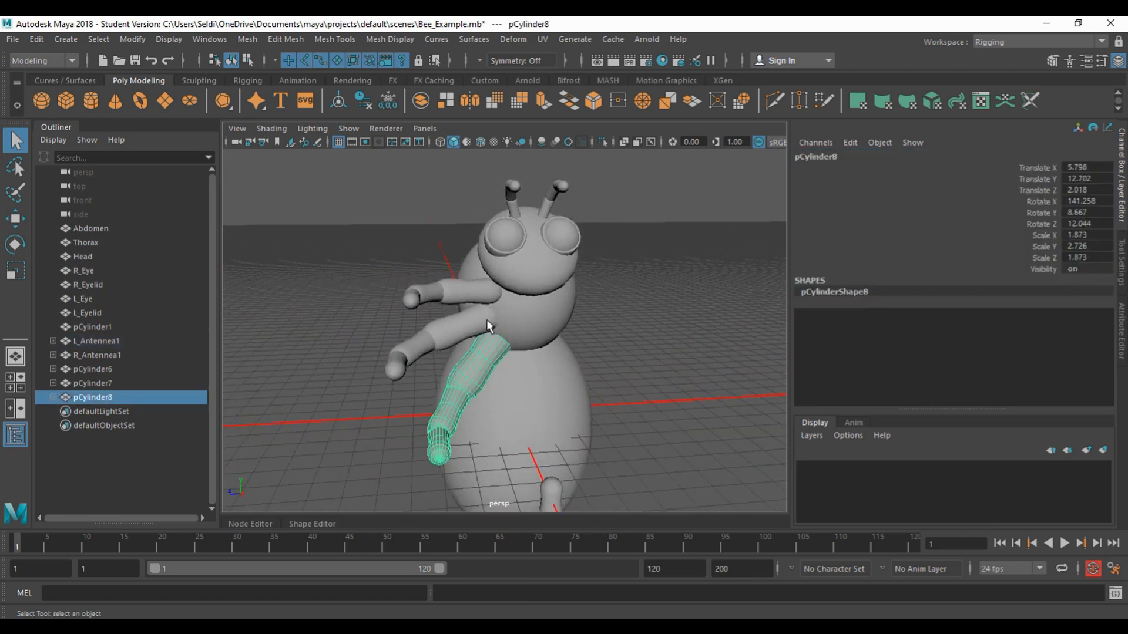
{"action": "left_click", "coordinate": [477, 288]}
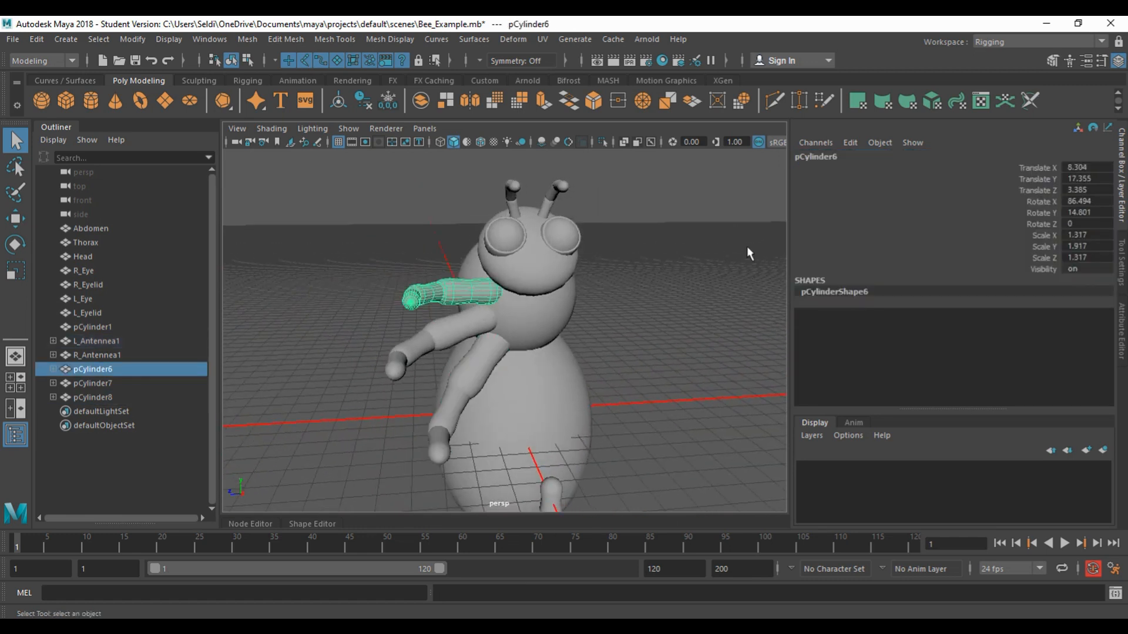
{"action": "double_click", "coordinate": [816, 157]}
{"action": "type", "text": "R_FrontArm1"}
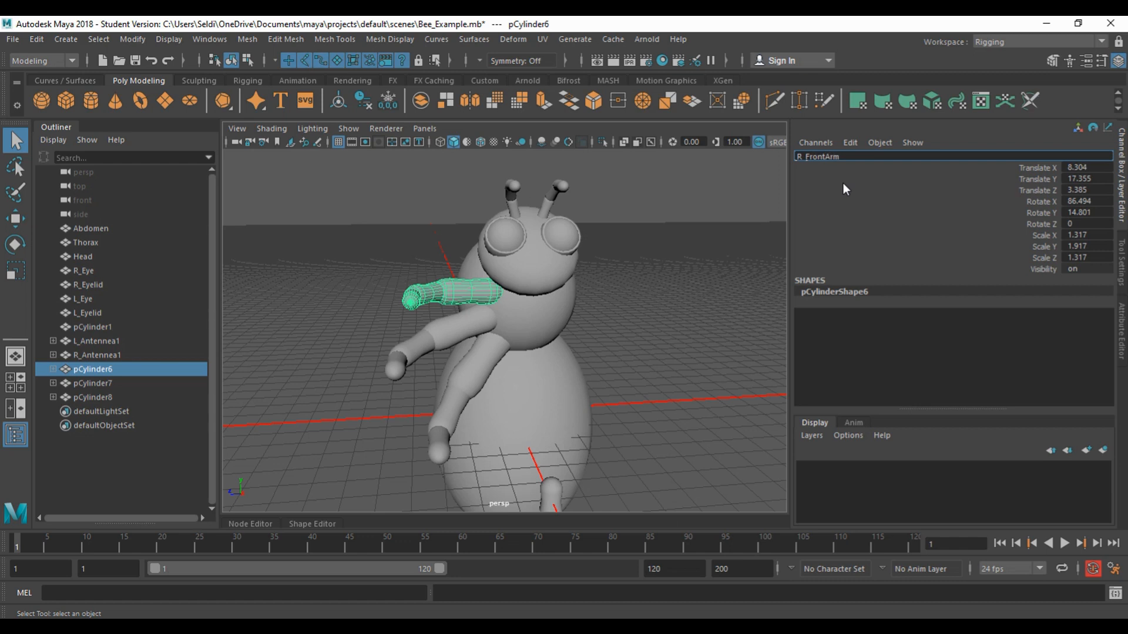
{"action": "key", "text": "ctrl+a"}
{"action": "key", "text": "ctrl+c"}
{"action": "key", "text": "Return"}
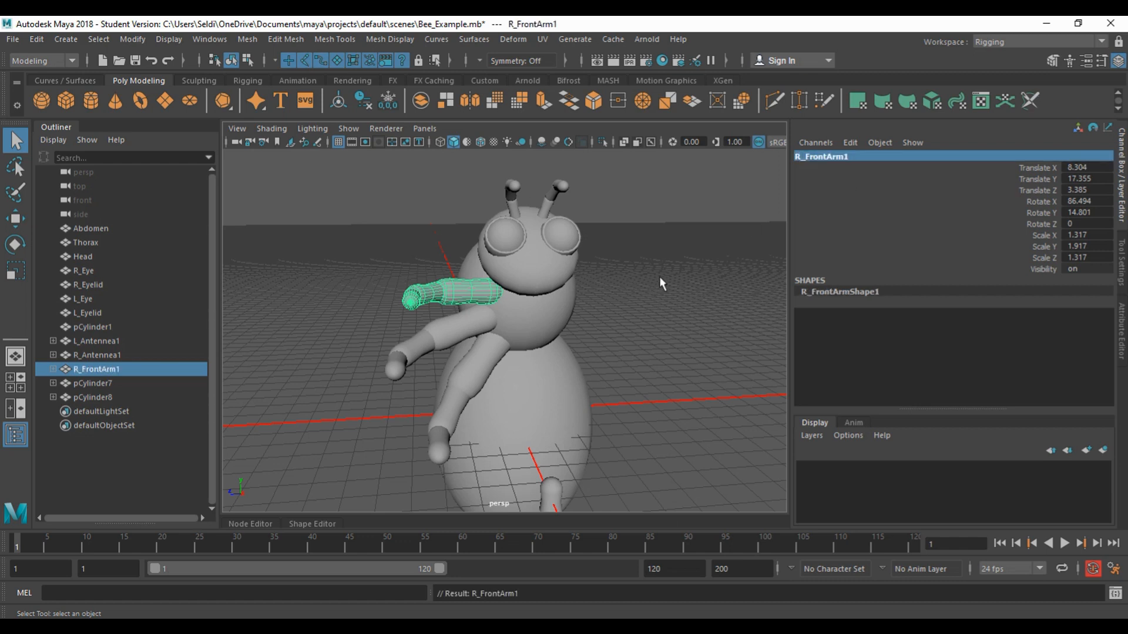
- Rename the middle segment of the bee's right front arm, reusing the copied R_FrontArm name with its own segment number
{"action": "key", "text": "Down"}
{"action": "key", "text": "Up"}
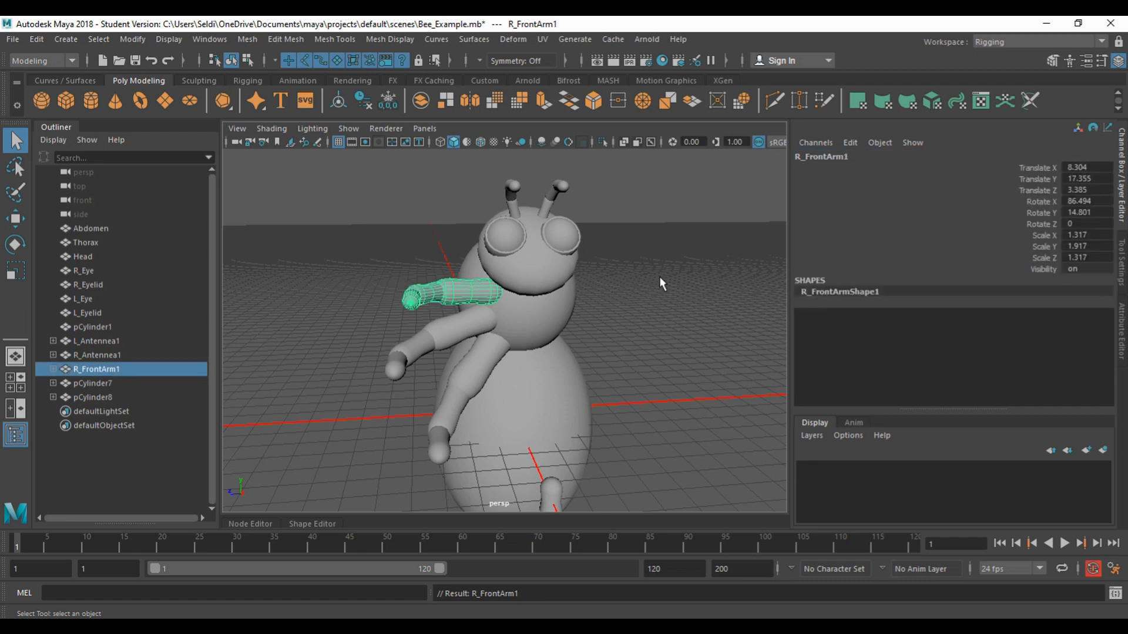
{"action": "left_click", "coordinate": [446, 305]}
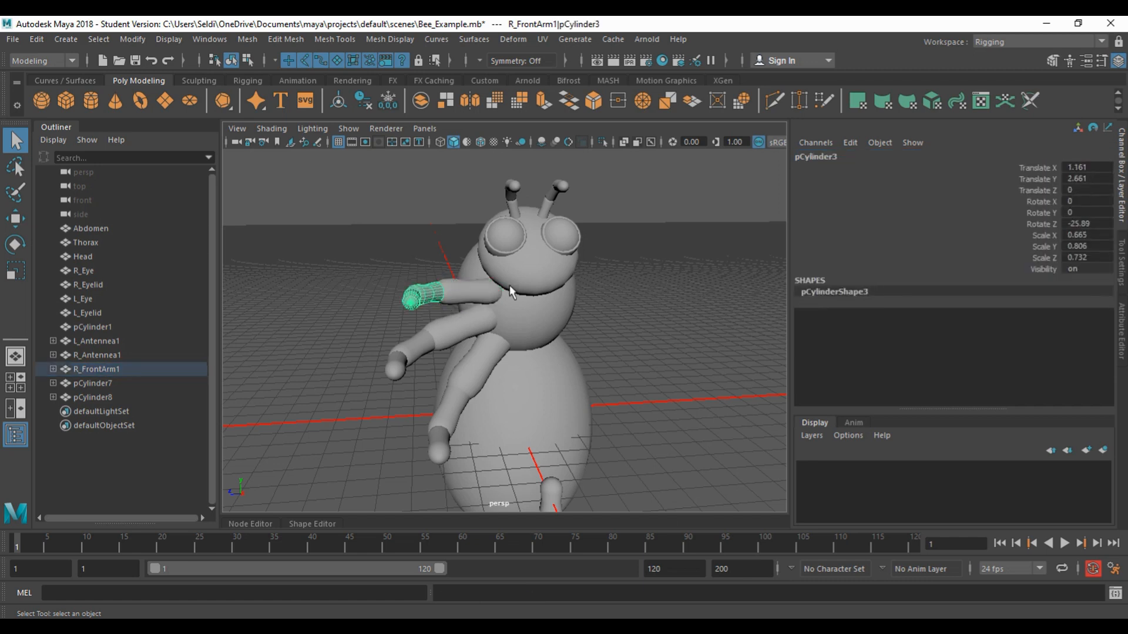
{"action": "double_click", "coordinate": [831, 157]}
{"action": "key", "text": "ctrl+v"}
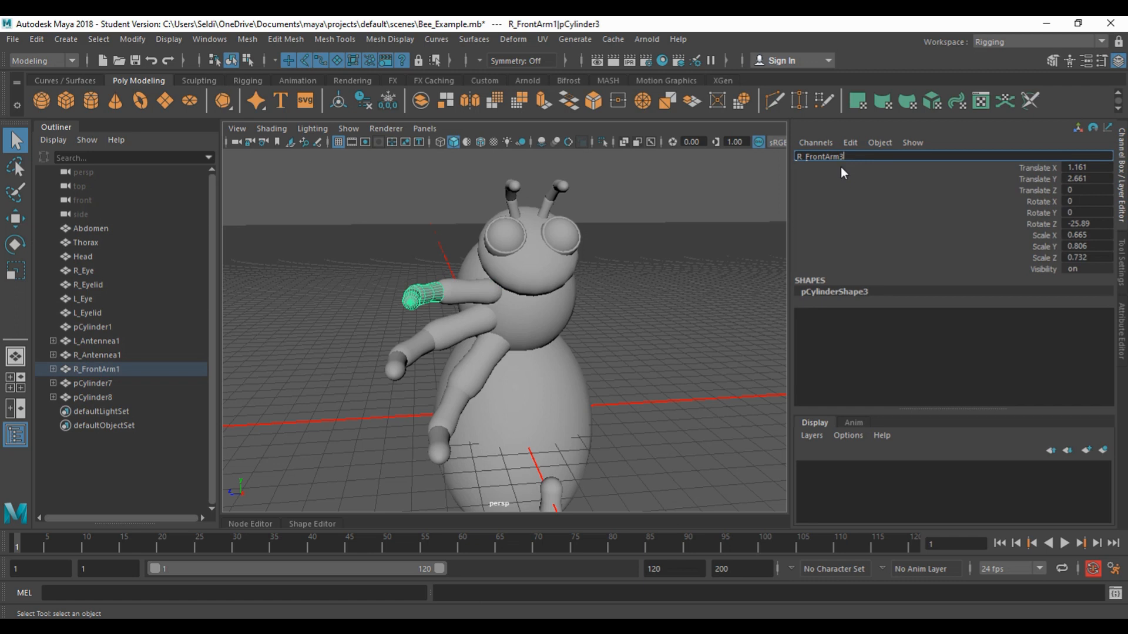
{"action": "key", "text": "Return"}
- Rename the end segment of the bee's right front arm to R_FrontArm3
{"action": "left_click", "coordinate": [413, 302]}
{"action": "double_click", "coordinate": [831, 157]}
{"action": "key", "text": "ctrl+v"}
{"action": "key", "text": "BackSpace"}
{"action": "type", "text": "3"}
{"action": "key", "text": "Return"}
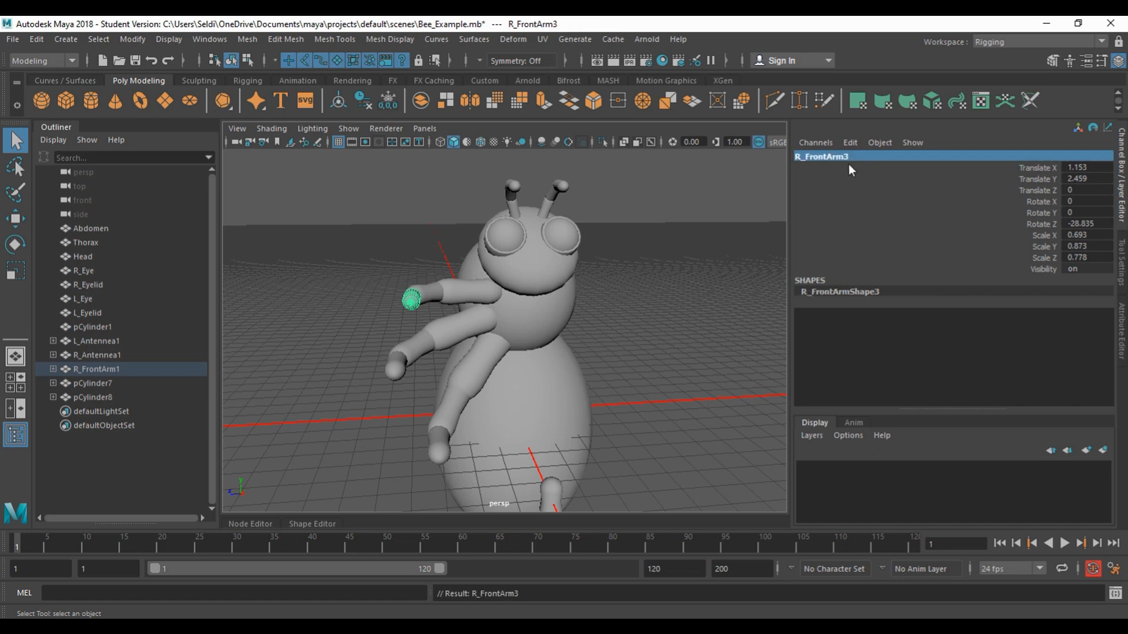
- Rename the upper segment of the bee's right middle arm to R_MiddleArm1 and copy the name for reuse
{"action": "left_click", "coordinate": [453, 331]}
{"action": "double_click", "coordinate": [822, 156]}
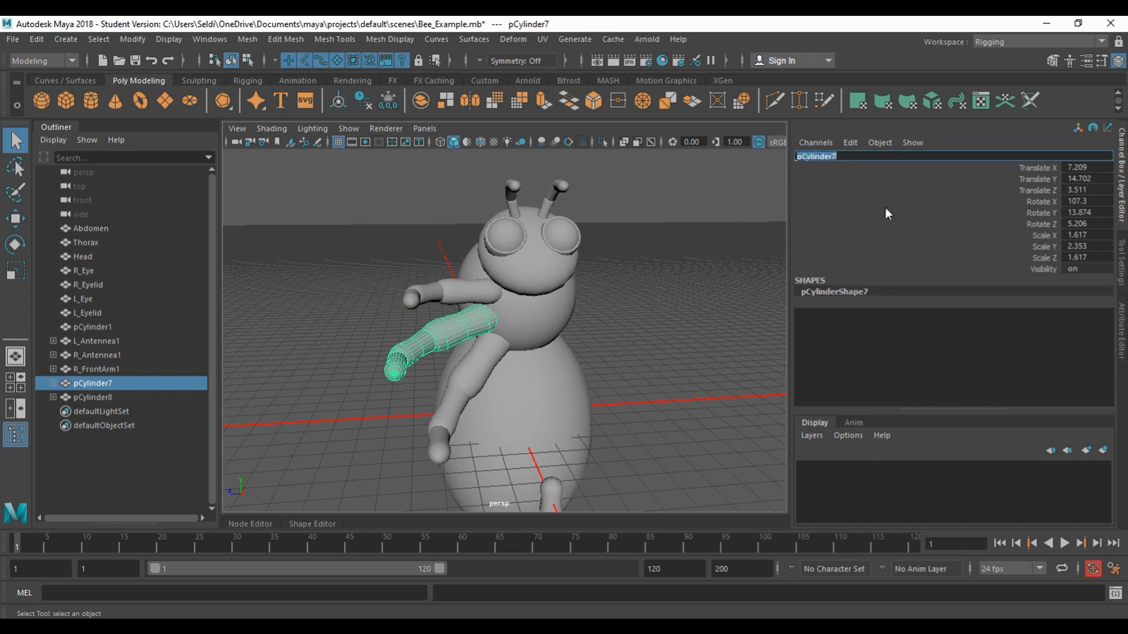
{"action": "type", "text": "R_MiddleArm1"}
{"action": "key", "text": "Return"}
{"action": "key", "text": "ctrl+c"}
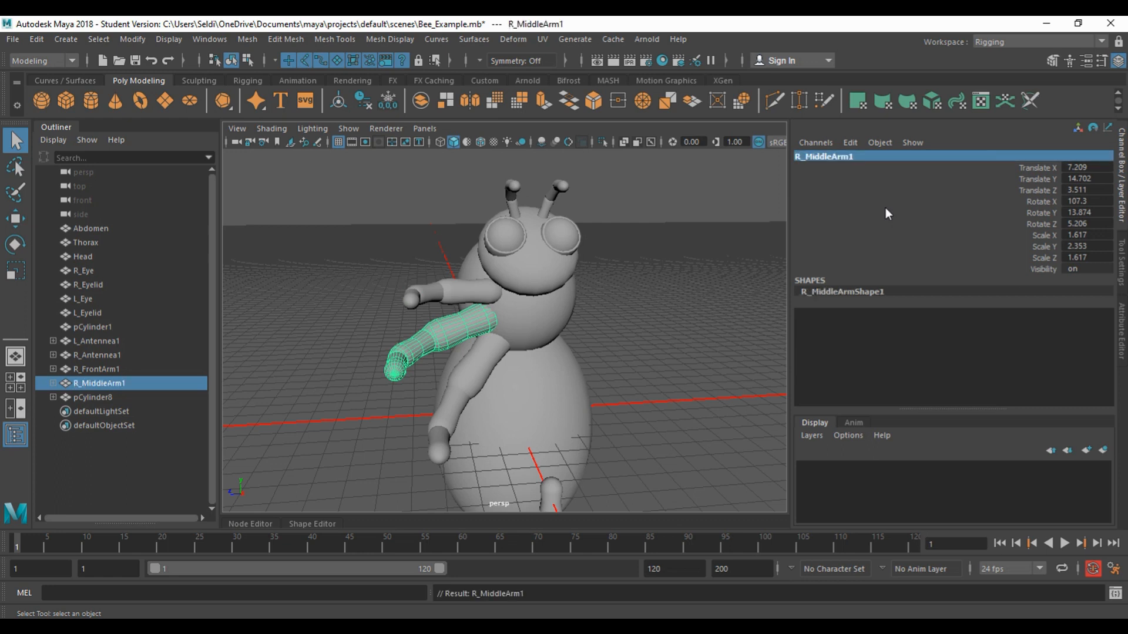
- Rename the middle segment of the bee's right middle arm to R_MiddleArm2
{"action": "key", "text": "Down"}
{"action": "left_click", "coordinate": [865, 158]}
{"action": "key", "text": "ctrl+v"}
{"action": "type", "text": "2"}
{"action": "key", "text": "Return"}
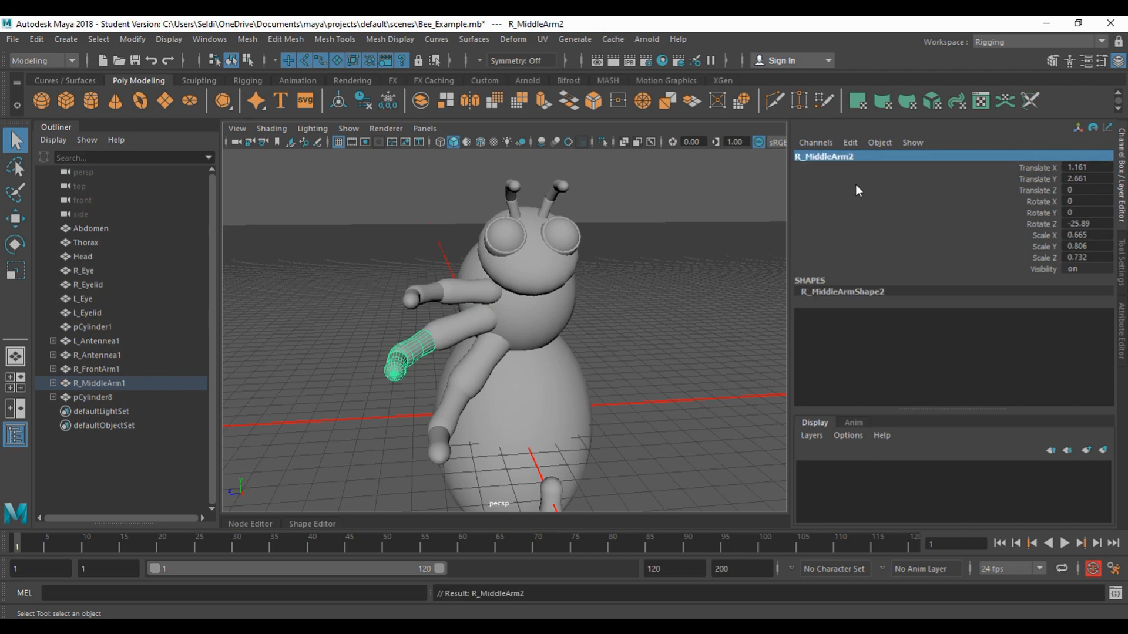
- Rename the end segment of the bee's right middle arm to R_MiddleArm3
{"action": "key", "text": "Down"}
{"action": "key", "text": "ctrl+v"}
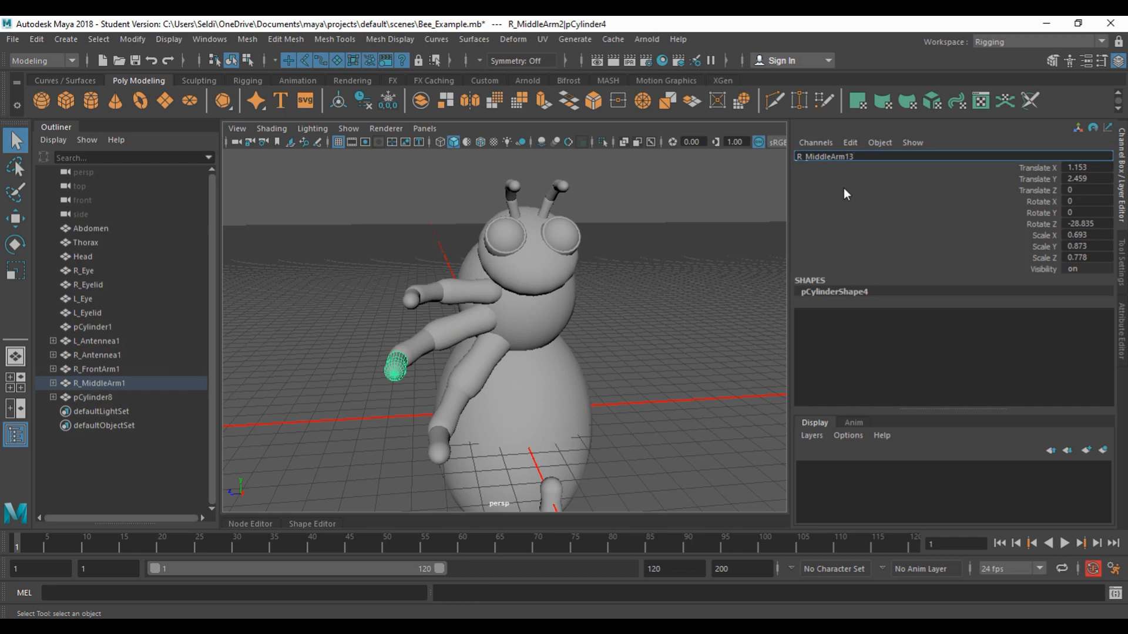
{"action": "type", "text": "3"}
{"action": "key", "text": "Return"}
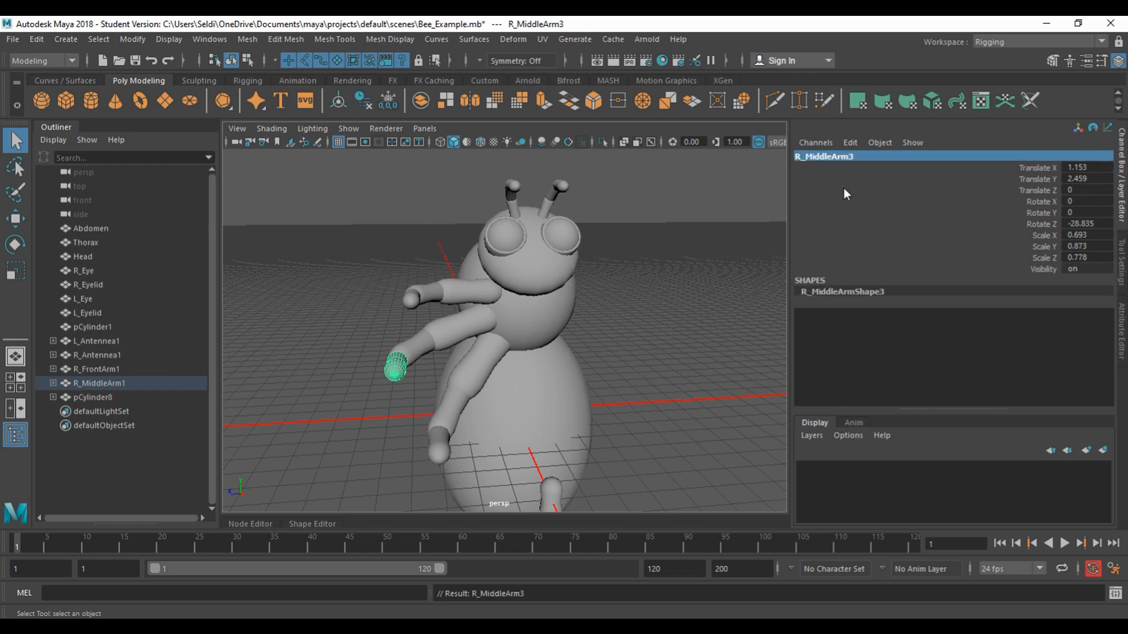
- Rename the upper segment of the bee's lowest right arm to R_BackArm1
{"action": "left_click", "coordinate": [478, 367]}
{"action": "left_click", "coordinate": [834, 156]}
{"action": "type", "text": "R_Rea"}
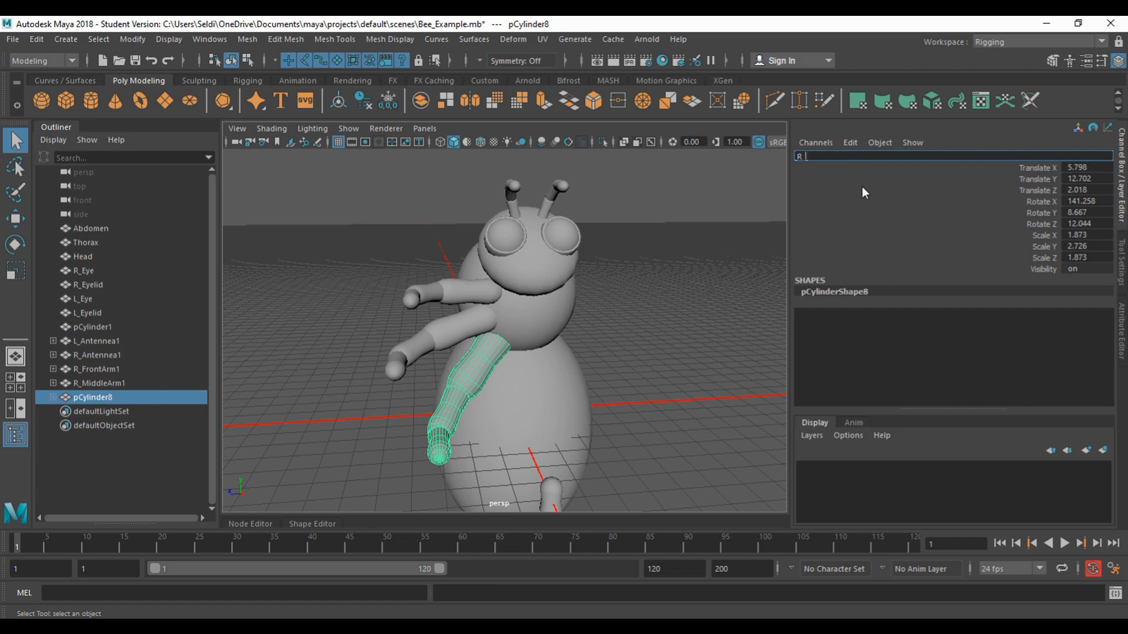
{"action": "key", "text": "BackSpace"}
{"action": "key", "text": "BackSpace"}
{"action": "key", "text": "BackSpace"}
{"action": "type", "text": "BackArm1"}
{"action": "key", "text": "Return"}
{"action": "left_click", "coordinate": [857, 156]}
{"action": "key", "text": "Return"}
- Rename the middle segment of the bee's lowest right arm to R_BackArm2
{"action": "left_click", "coordinate": [453, 405]}
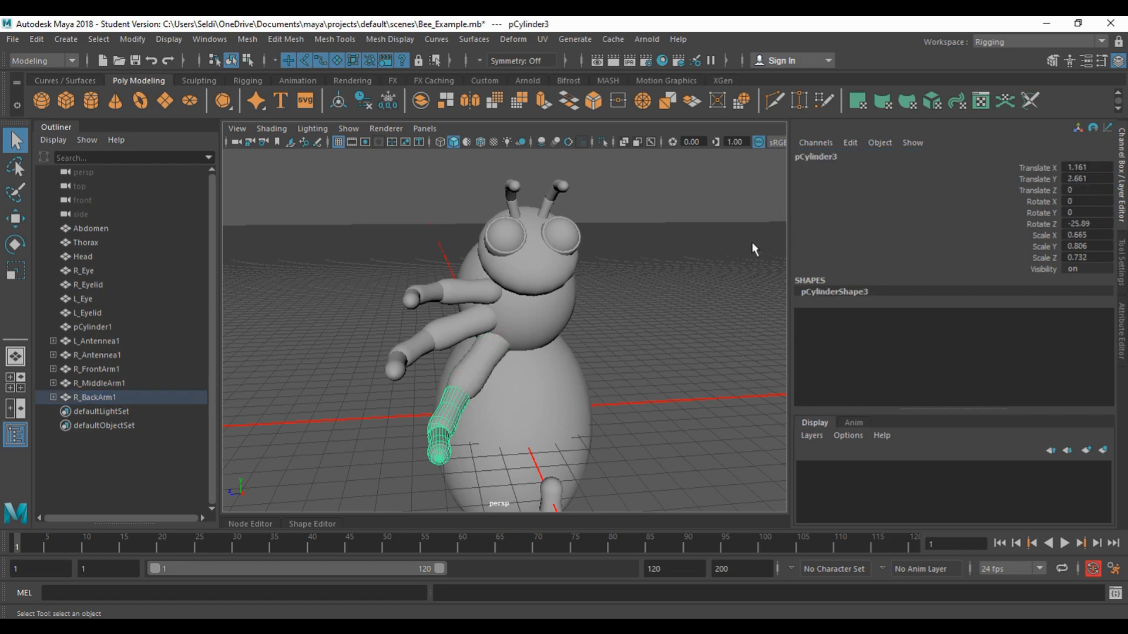
{"action": "left_click", "coordinate": [832, 157]}
{"action": "type", "text": "R_BackArm1"}
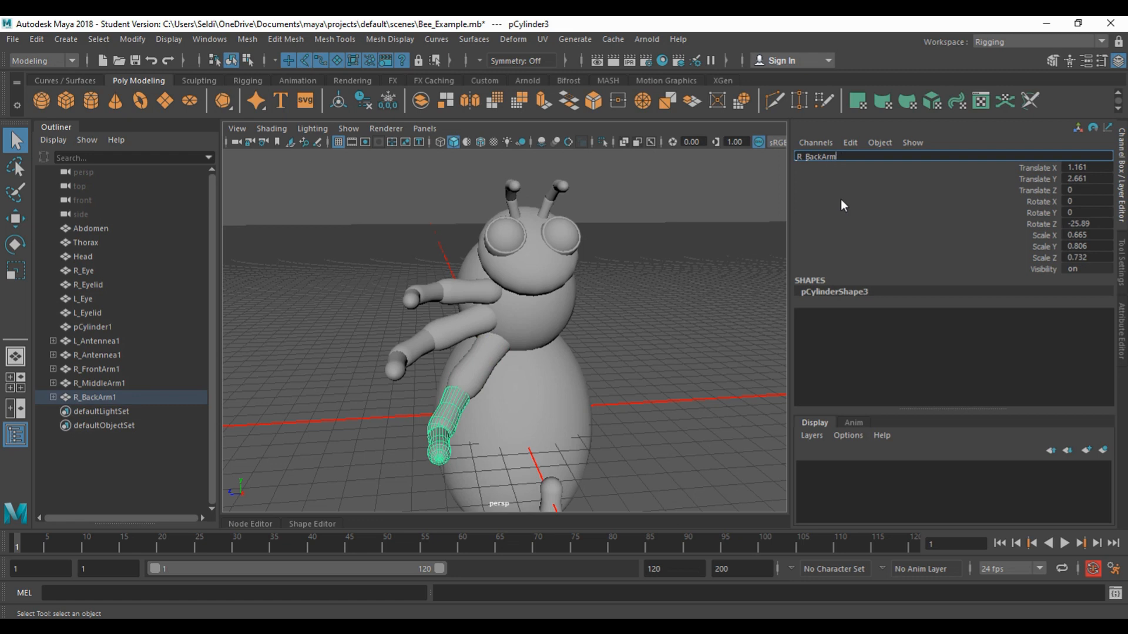
{"action": "key", "text": "BackSpace"}
{"action": "type", "text": "2"}
{"action": "key", "text": "Return"}
- Rename the end segment of the bee's lowest right arm to R_BackArm3
{"action": "left_click", "coordinate": [440, 445]}
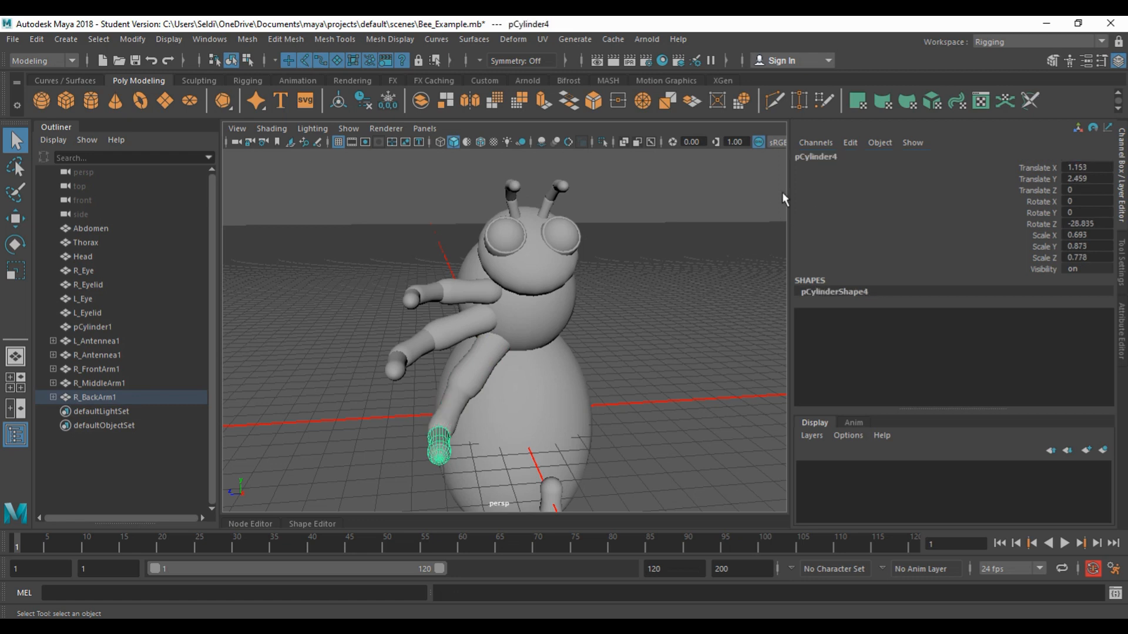
{"action": "left_click", "coordinate": [825, 158]}
{"action": "type", "text": "R_BackArm1"}
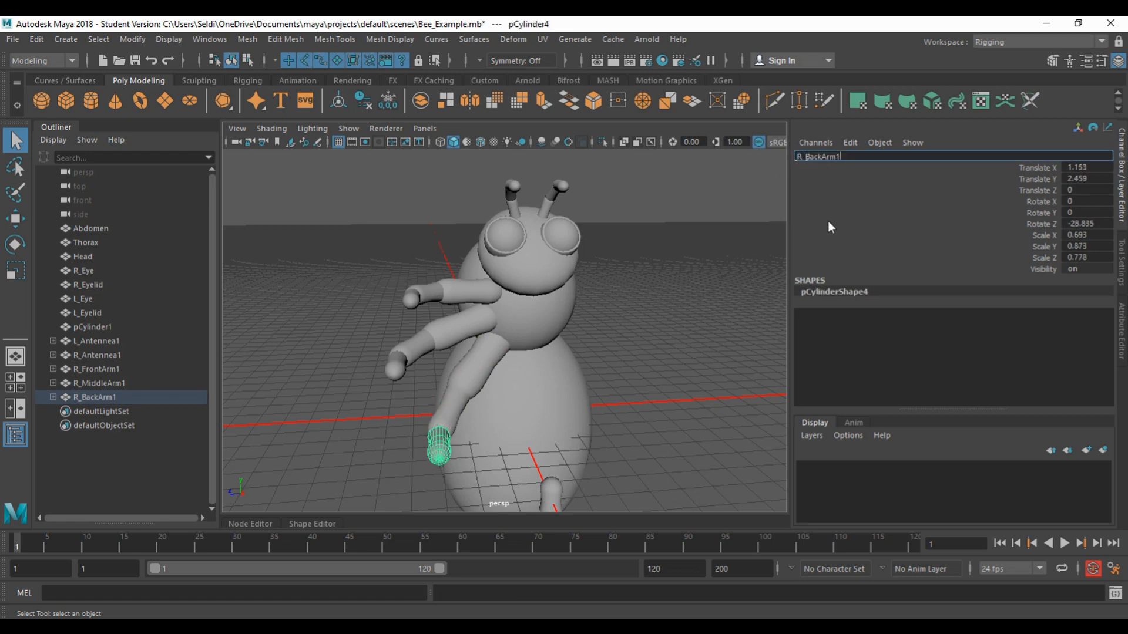
{"action": "key", "text": "BackSpace"}
{"action": "type", "text": "3"}
{"action": "key", "text": "Return"}
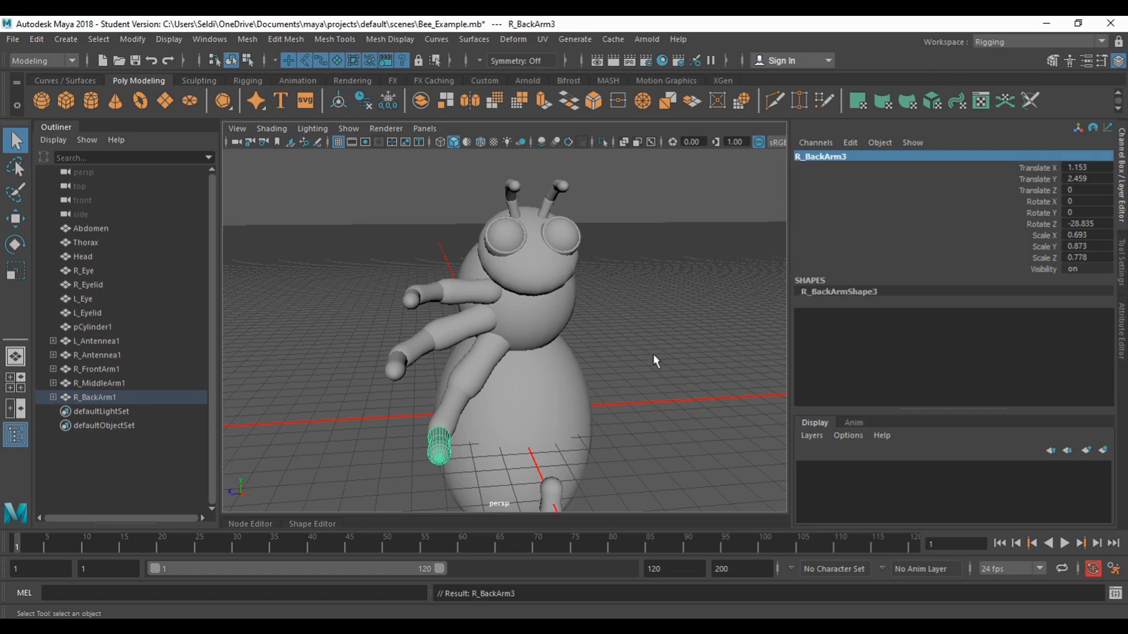
- Select the whole right back arm and save the scene, accepting the student version notice
{"action": "left_click", "coordinate": [631, 383]}
{"action": "left_click_drag", "start_coordinate": [478, 388], "coordinate": [495, 365], "text": "alt"}
{"action": "left_click", "coordinate": [494, 364]}
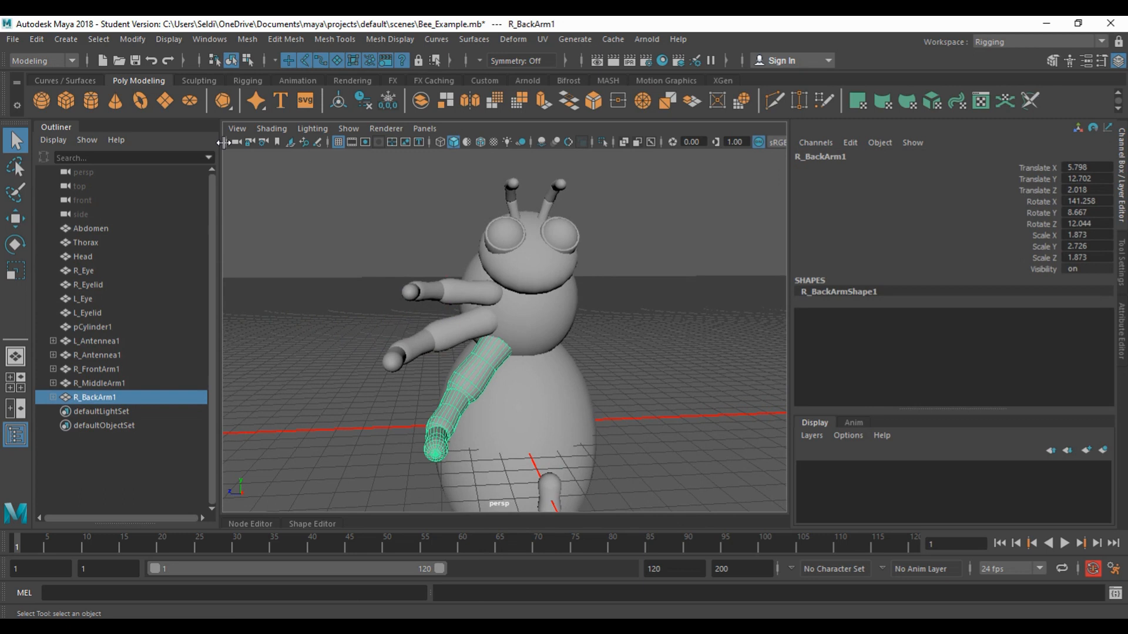
{"action": "left_click", "coordinate": [21, 41]}
{"action": "left_click", "coordinate": [35, 96]}
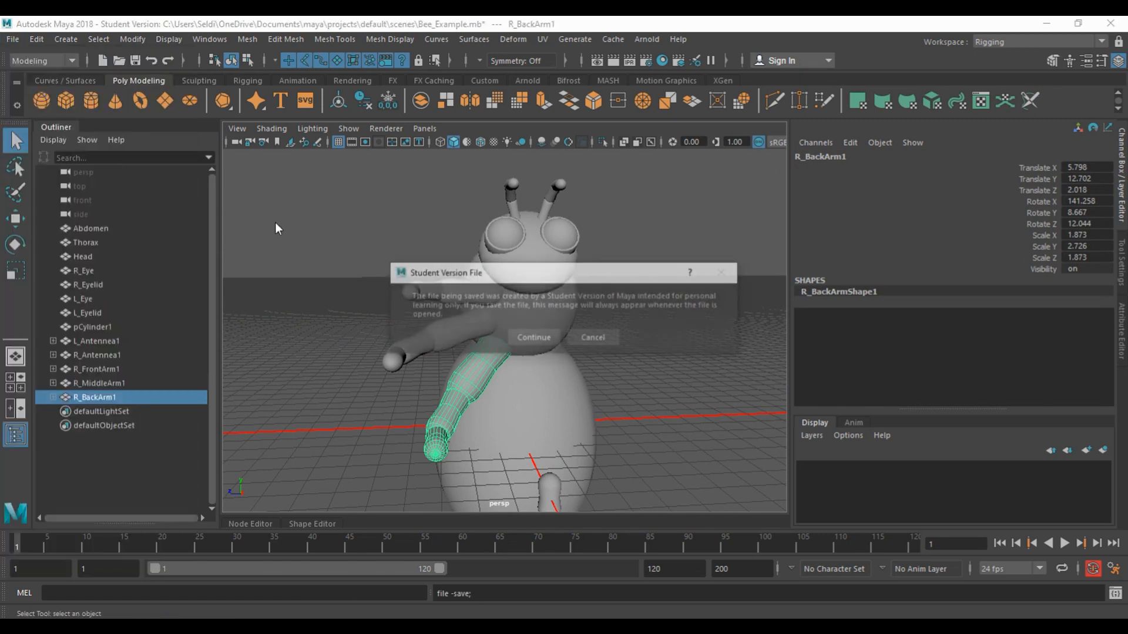
{"action": "left_click", "coordinate": [517, 335]}
- Duplicate the right back arm in place and switch the Move tool to world-aligned axes
{"action": "left_click_drag", "start_coordinate": [520, 337], "coordinate": [569, 363], "text": "alt"}
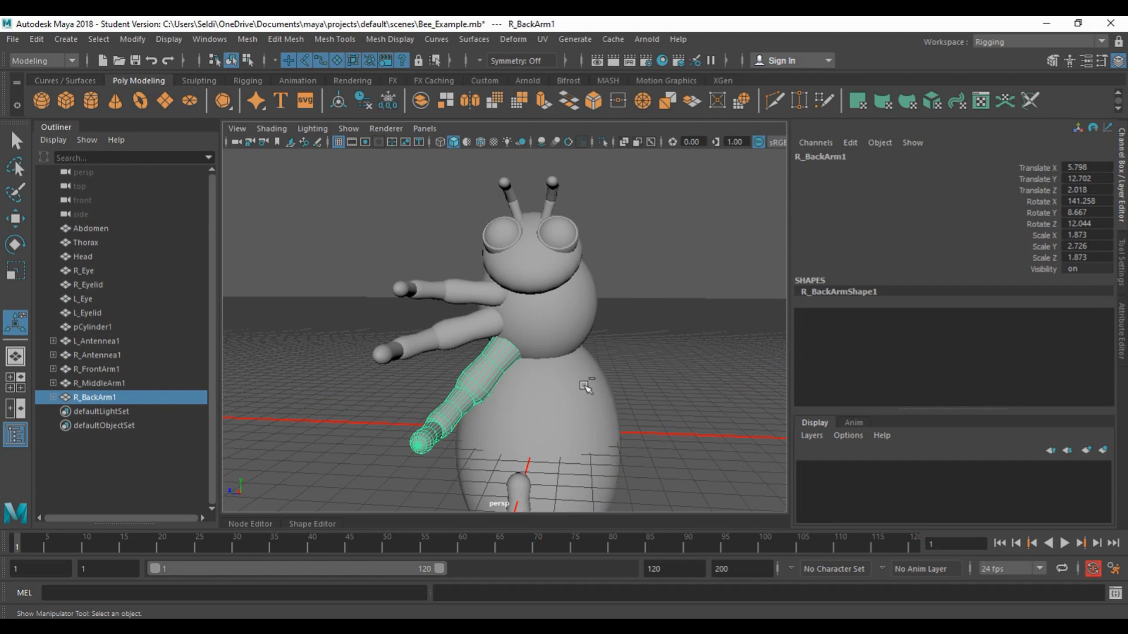
{"action": "key", "text": "ctrl+d"}
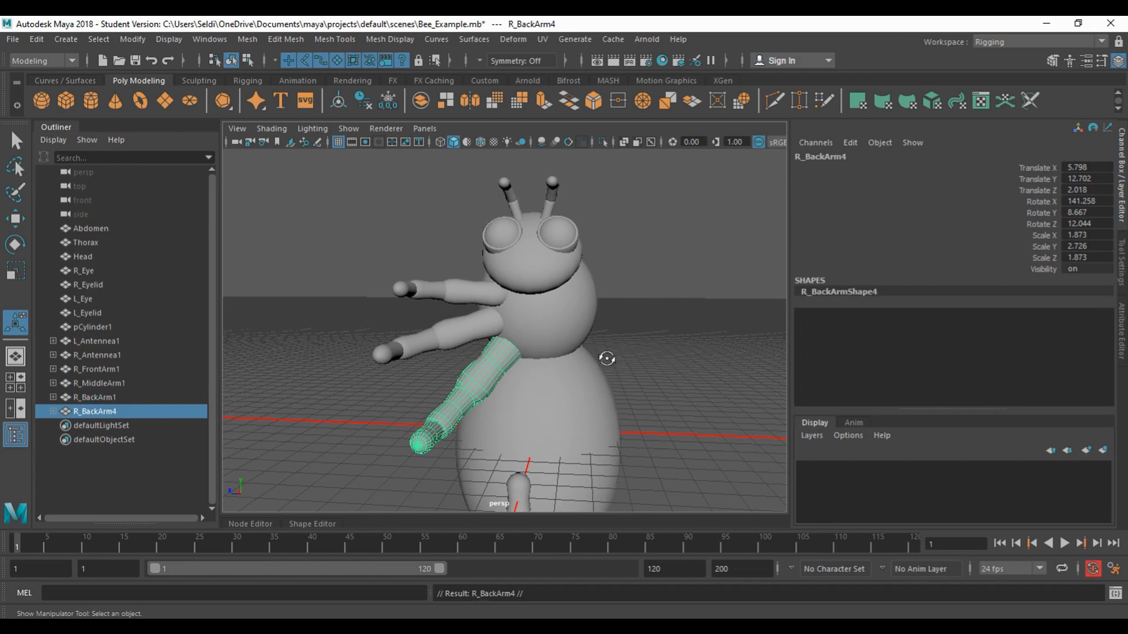
{"action": "left_click_drag", "start_coordinate": [610, 361], "coordinate": [623, 354], "text": "alt"}
{"action": "key", "text": "w"}
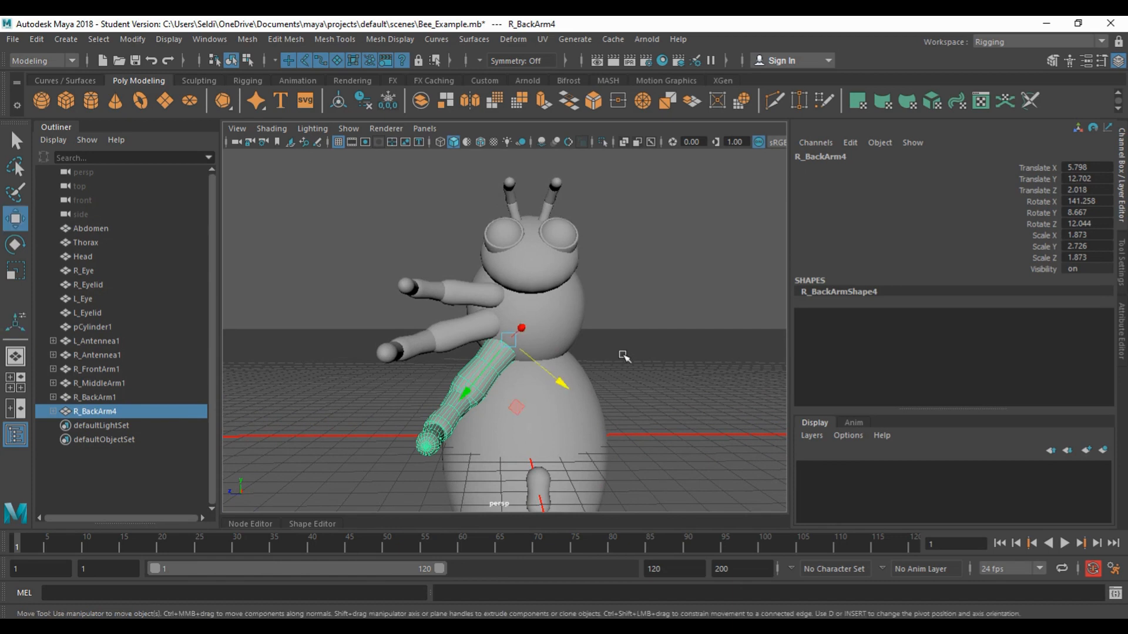
{"action": "left_click", "coordinate": [677, 362]}
{"action": "left_click_drag", "start_coordinate": [676, 367], "coordinate": [618, 369]}
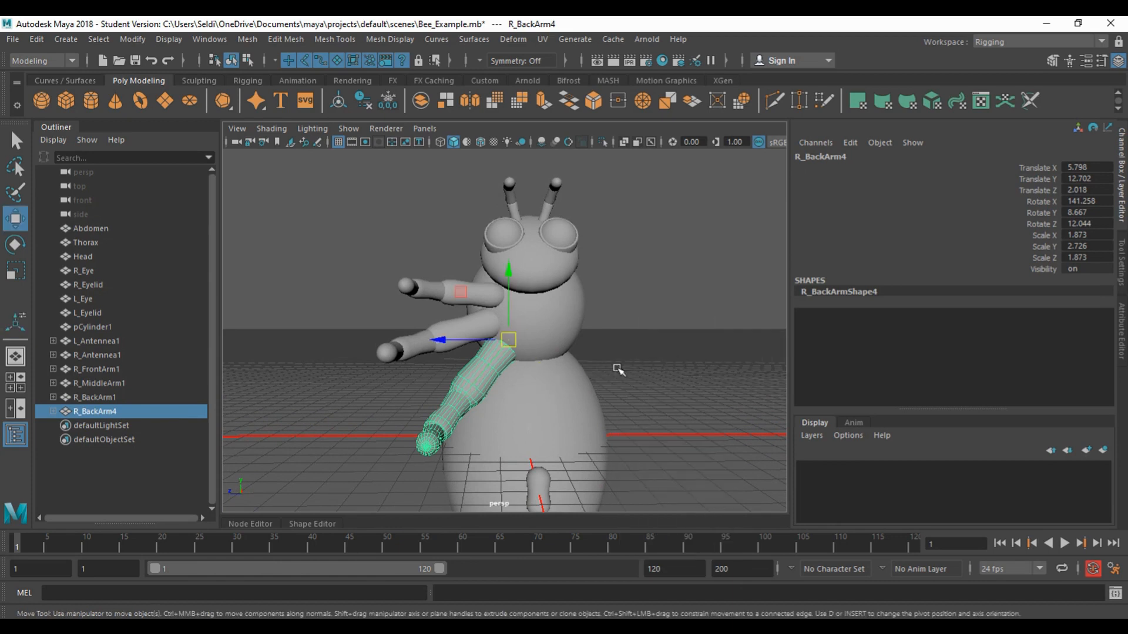
- Flip the duplicated back arm to the bee's other side with Translate Z -2.018 and Rotate X -141.258
{"action": "double_click", "coordinate": [1078, 190]}
{"action": "type", "text": "-2.018"}
{"action": "key", "text": "Return"}
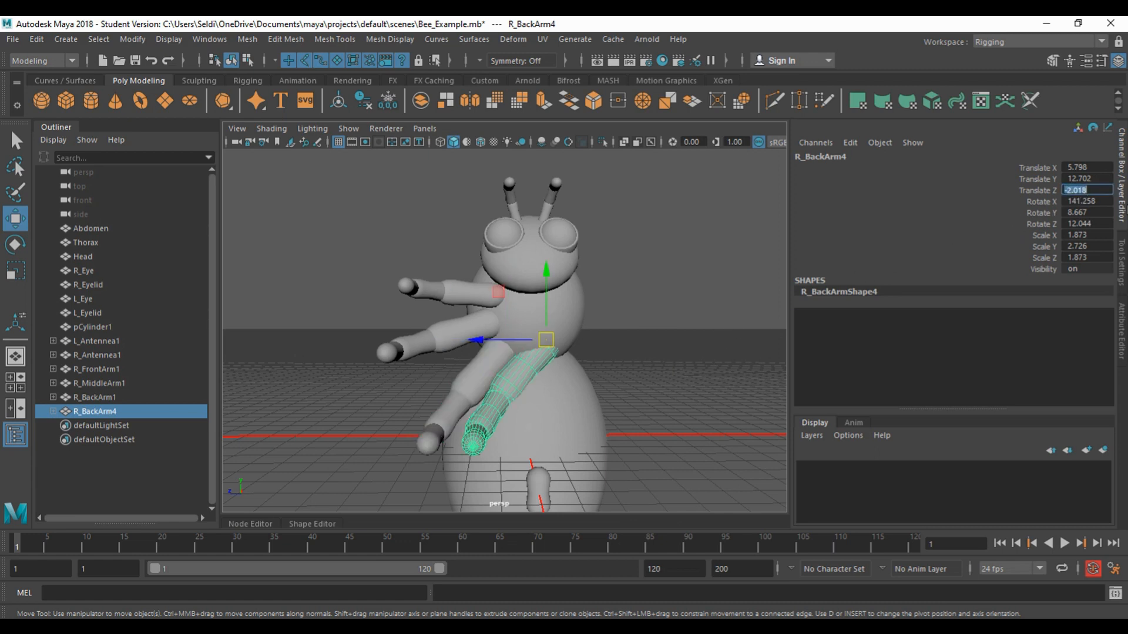
{"action": "double_click", "coordinate": [1086, 201]}
{"action": "type", "text": "-141.258"}
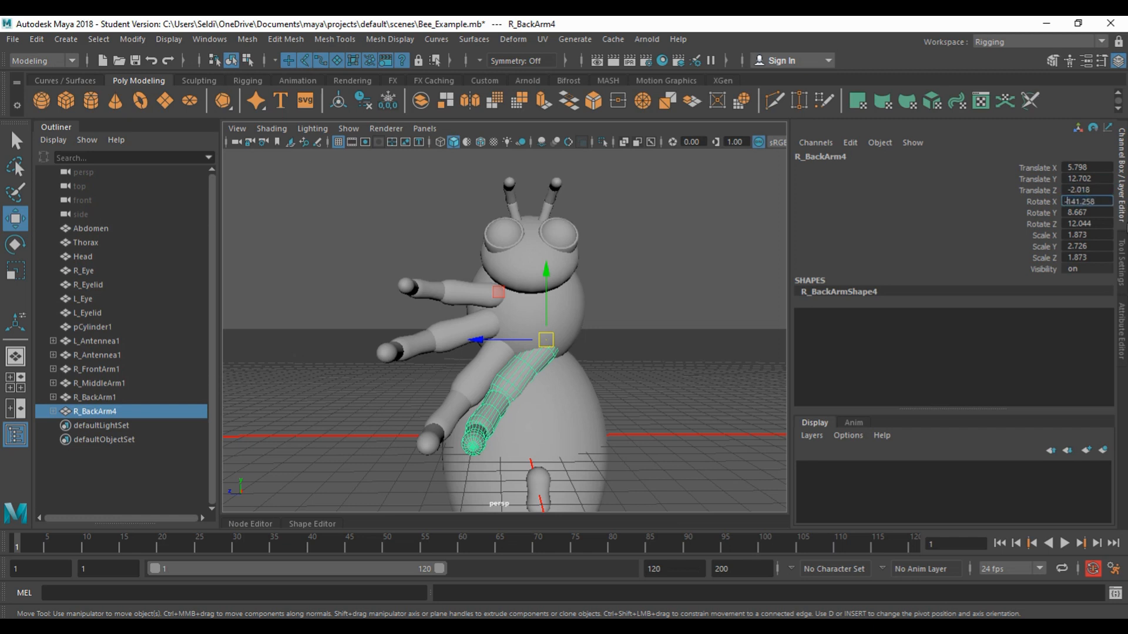
{"action": "key", "text": "Return"}
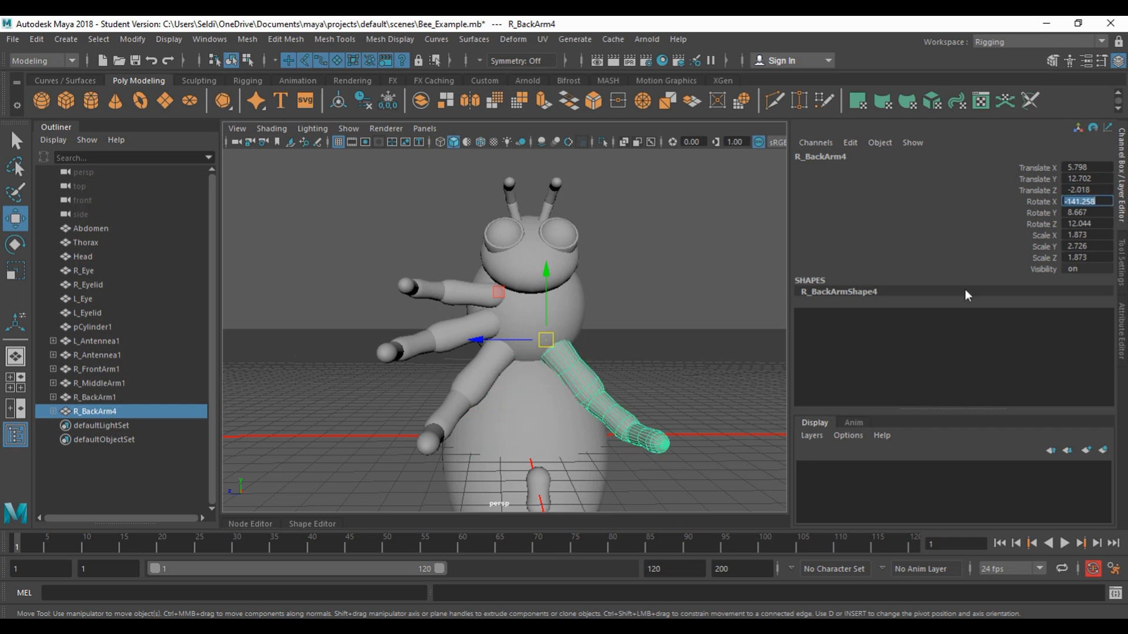
- Set the duplicated back arm's Rotate Y to -8.667 and deselect it
{"action": "left_click_drag", "start_coordinate": [654, 383], "coordinate": [630, 415], "text": "alt"}
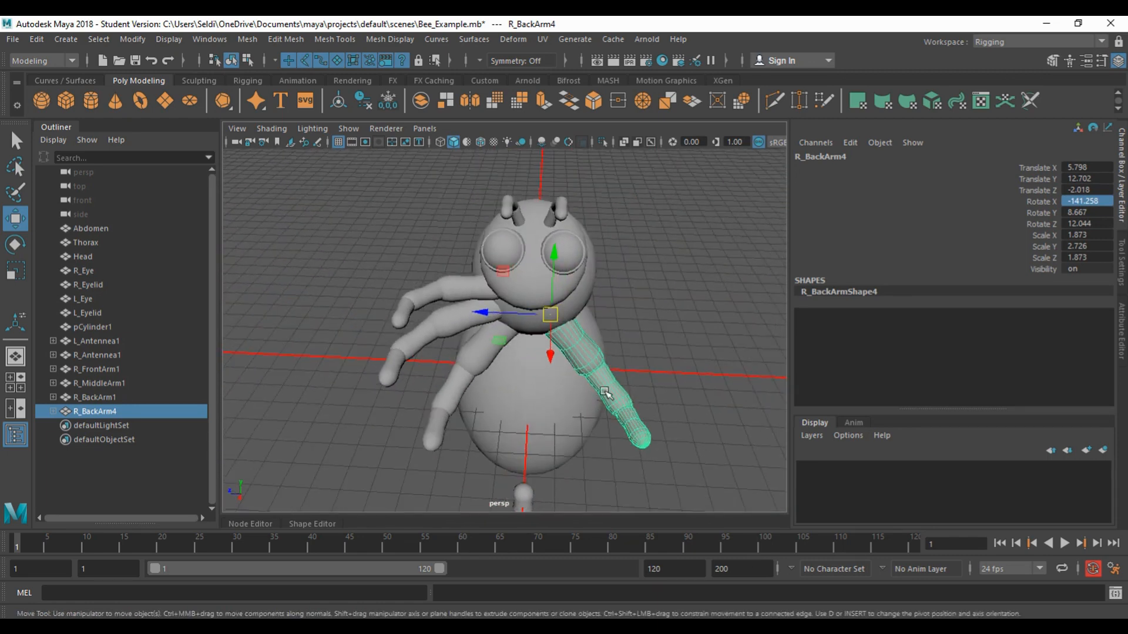
{"action": "left_click", "coordinate": [1083, 213]}
{"action": "type", "text": "-8.667"}
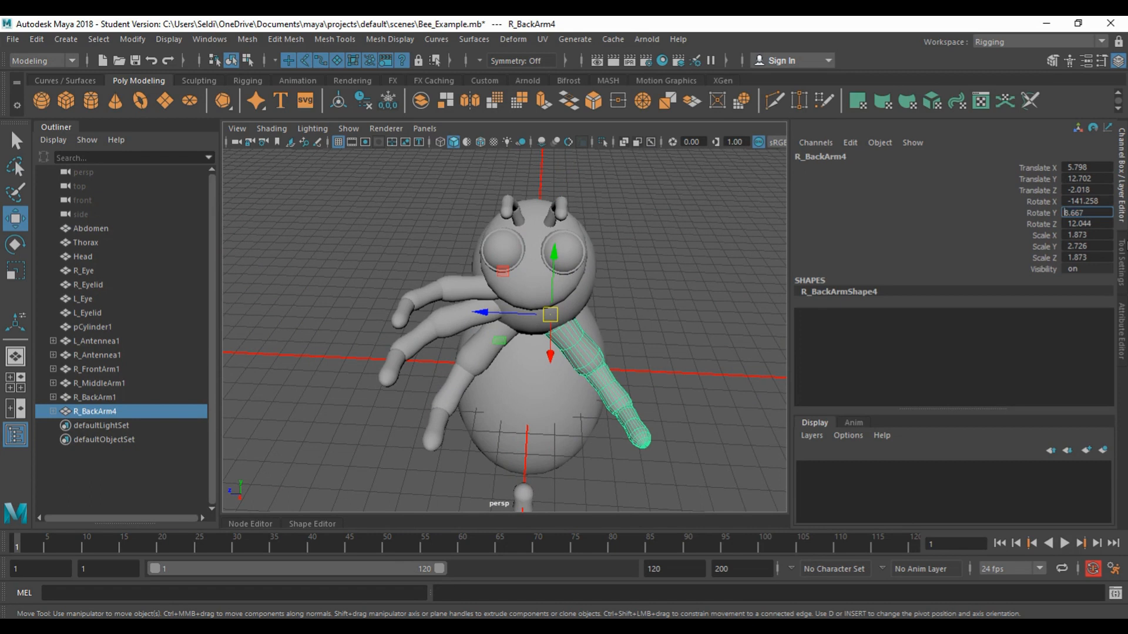
{"action": "key", "text": "Return"}
{"action": "left_click_drag", "start_coordinate": [590, 373], "coordinate": [599, 322], "text": "alt"}
{"action": "left_click", "coordinate": [634, 337]}
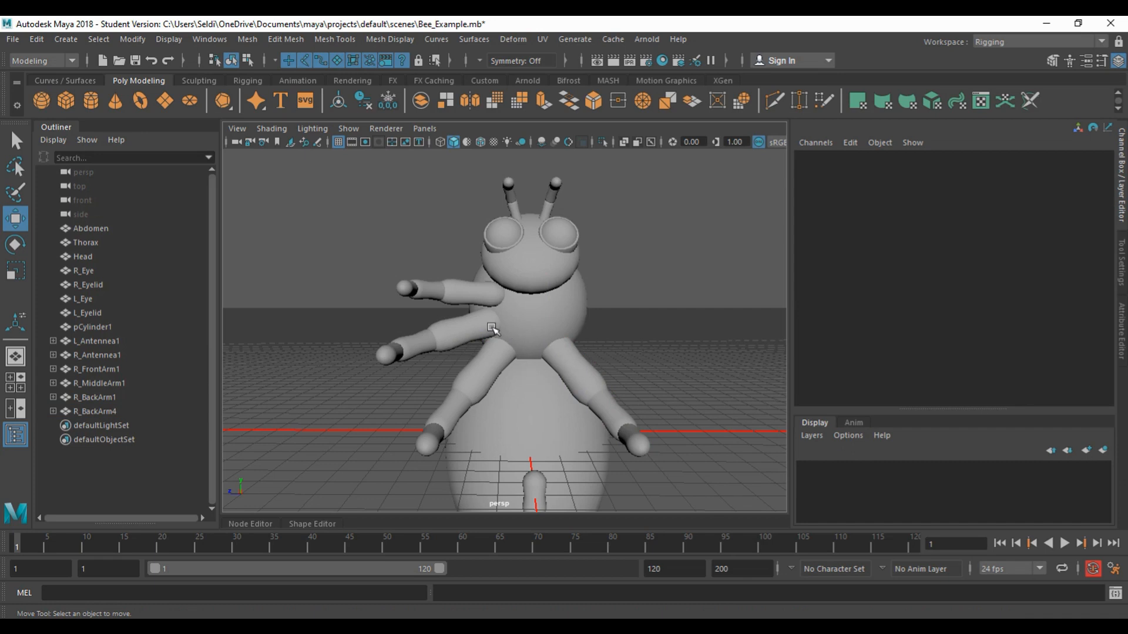
- Try to mirror the right middle arm as a copy across its object Z axis, and undo the attempt
{"action": "left_click", "coordinate": [487, 330]}
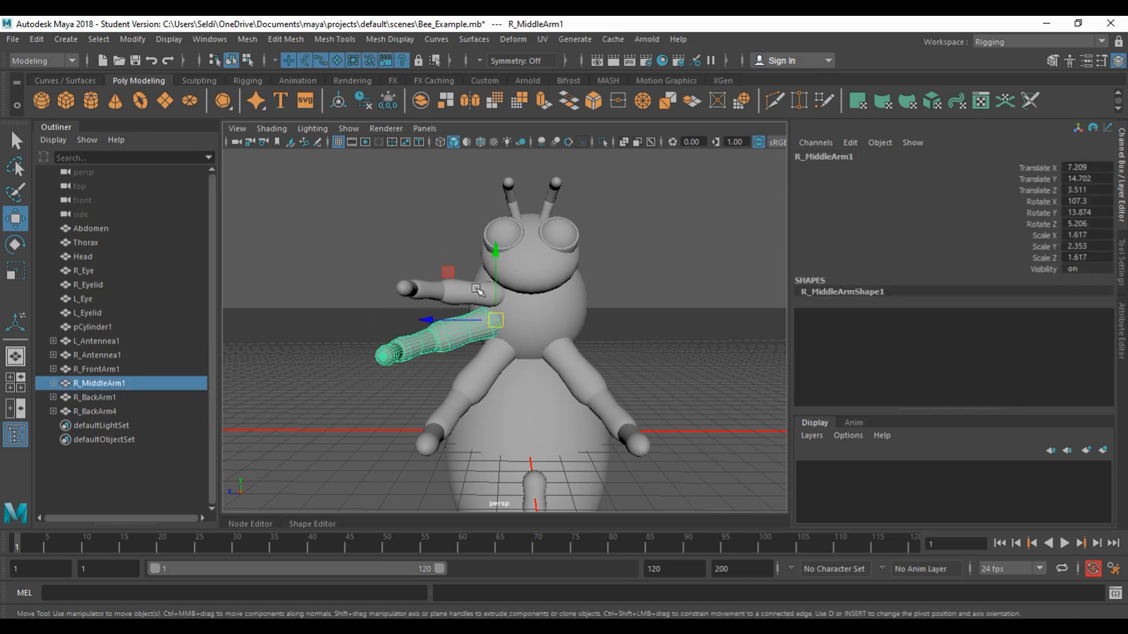
{"action": "left_click", "coordinate": [247, 38]}
{"action": "left_click", "coordinate": [377, 226]}
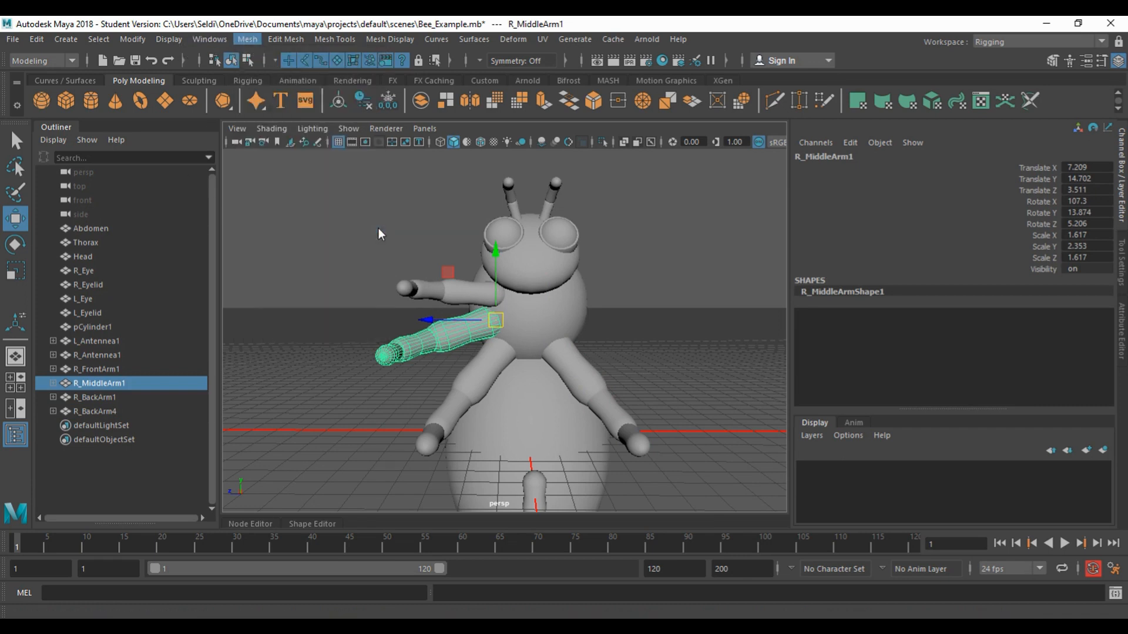
{"action": "left_click", "coordinate": [955, 516]}
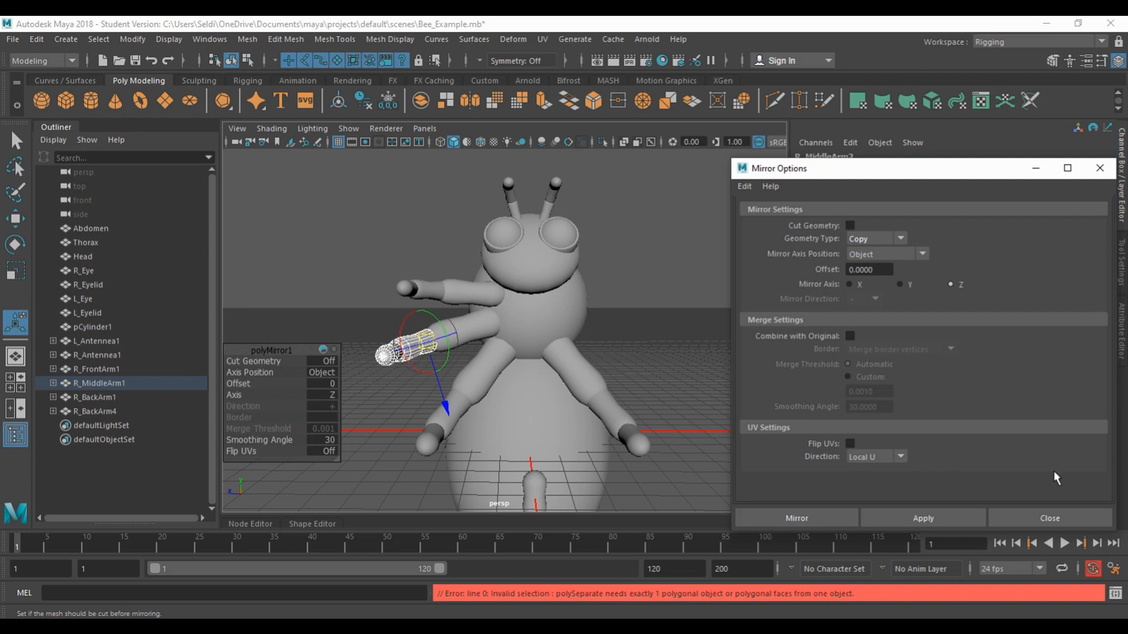
{"action": "left_click", "coordinate": [1051, 520]}
{"action": "key", "text": "ctrl+z"}
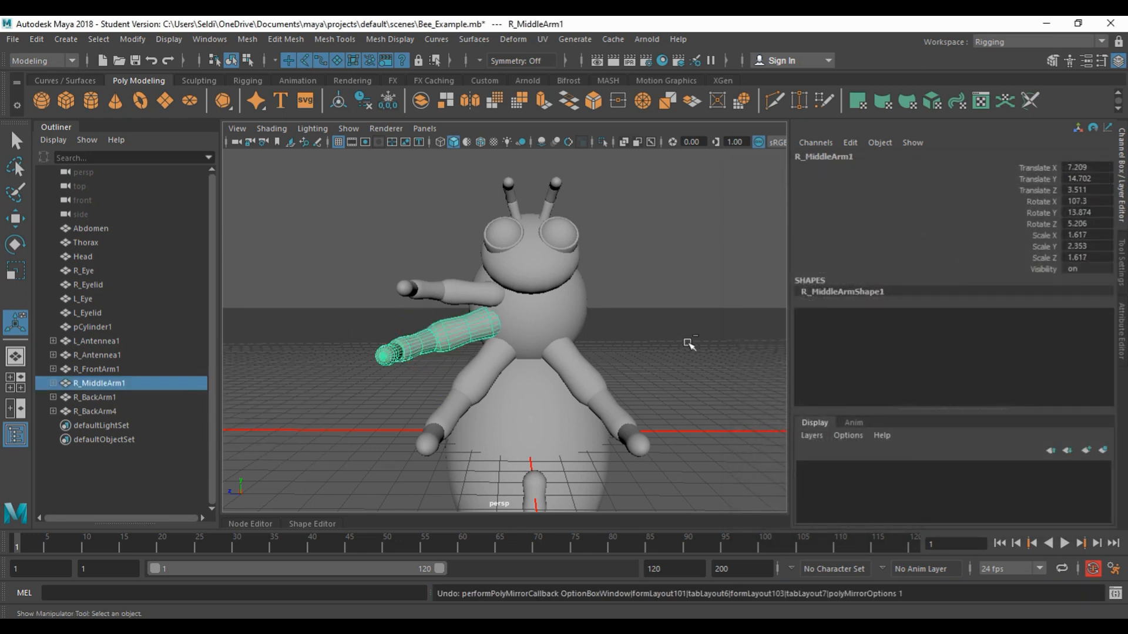
- Duplicate the right middle arm and set the copy's Translate Z to -3.511
{"action": "left_click", "coordinate": [470, 329]}
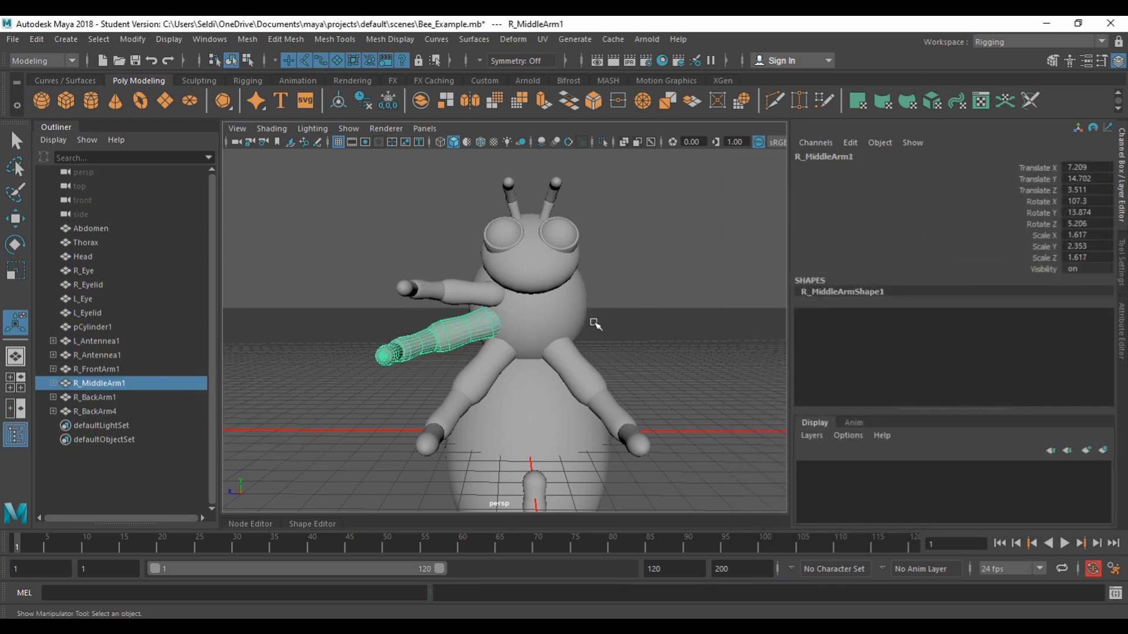
{"action": "key", "text": "ctrl+d"}
{"action": "key", "text": "w"}
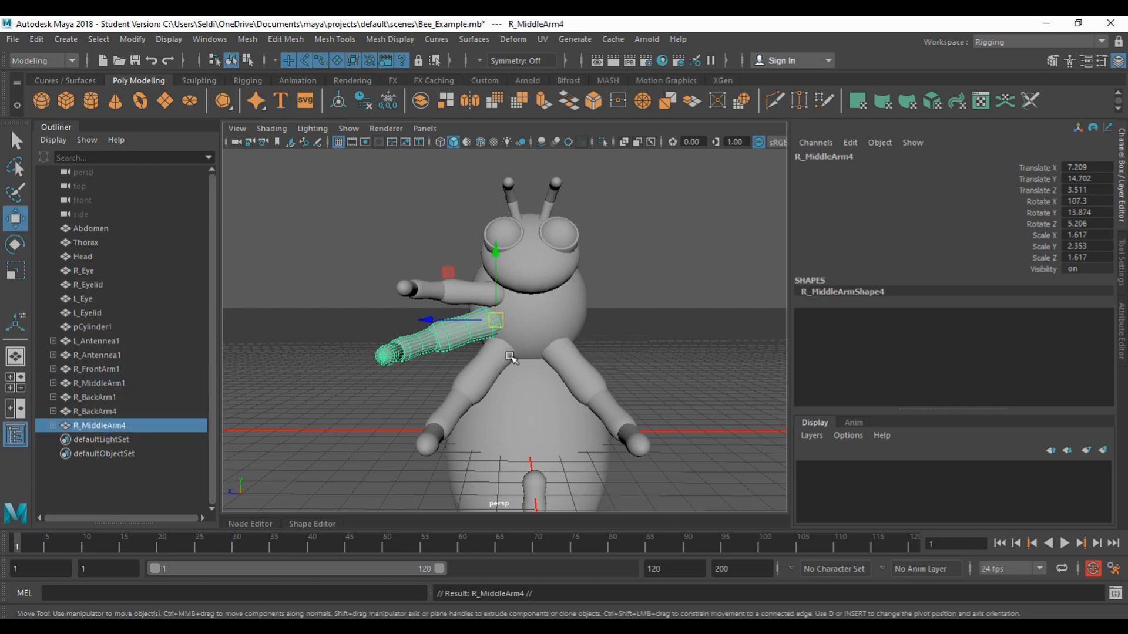
{"action": "left_click", "coordinate": [1110, 191]}
{"action": "type", "text": "-"}
{"action": "key", "text": "Return"}
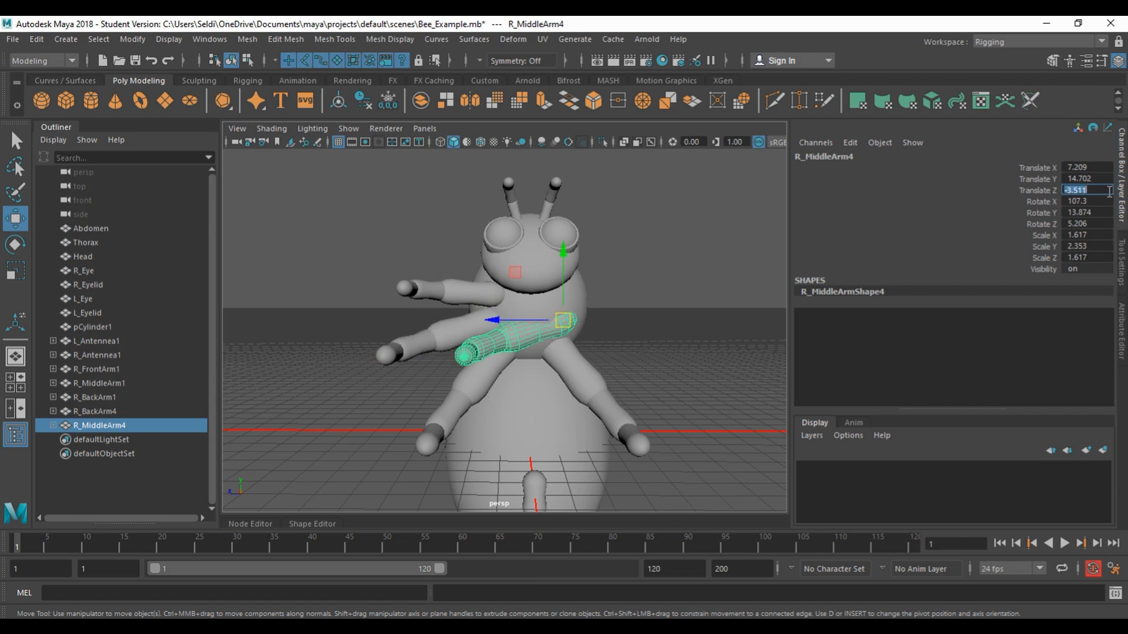
- Set the duplicated middle arm's Rotate X to -107.3 and Rotate Y to -13.874
{"action": "left_click", "coordinate": [1088, 202]}
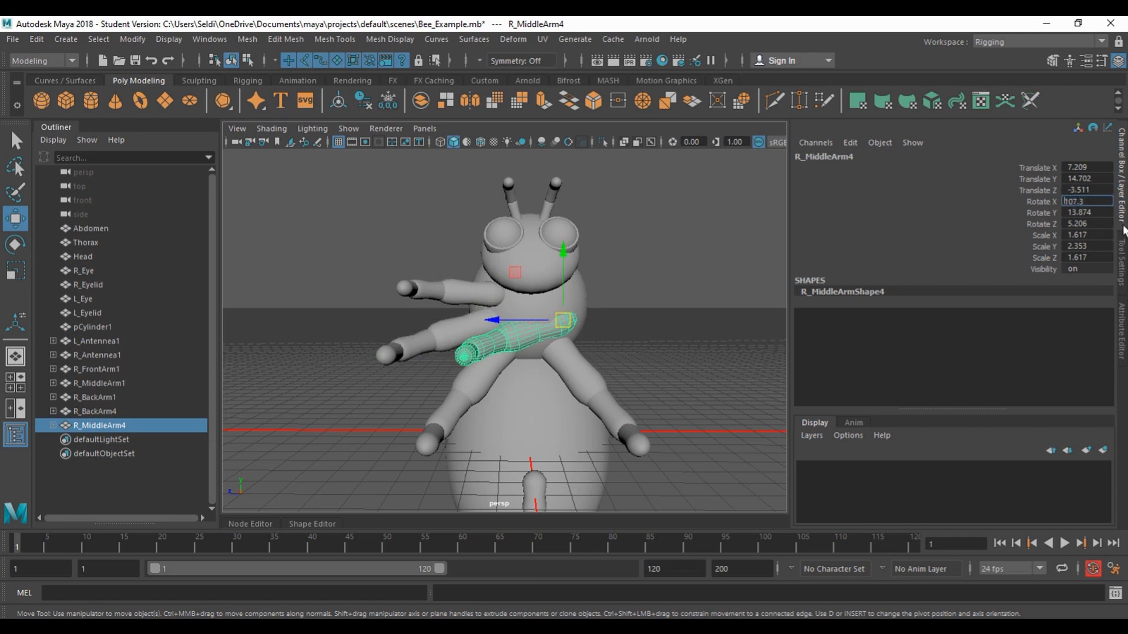
{"action": "type", "text": "-"}
{"action": "key", "text": "Return"}
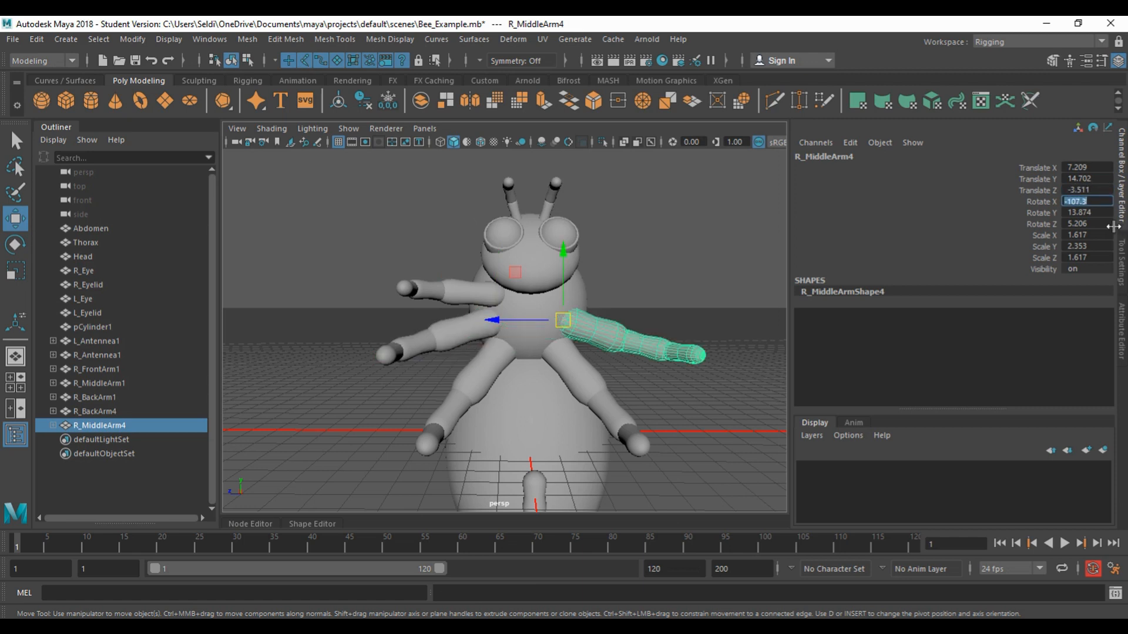
{"action": "left_click", "coordinate": [1096, 217]}
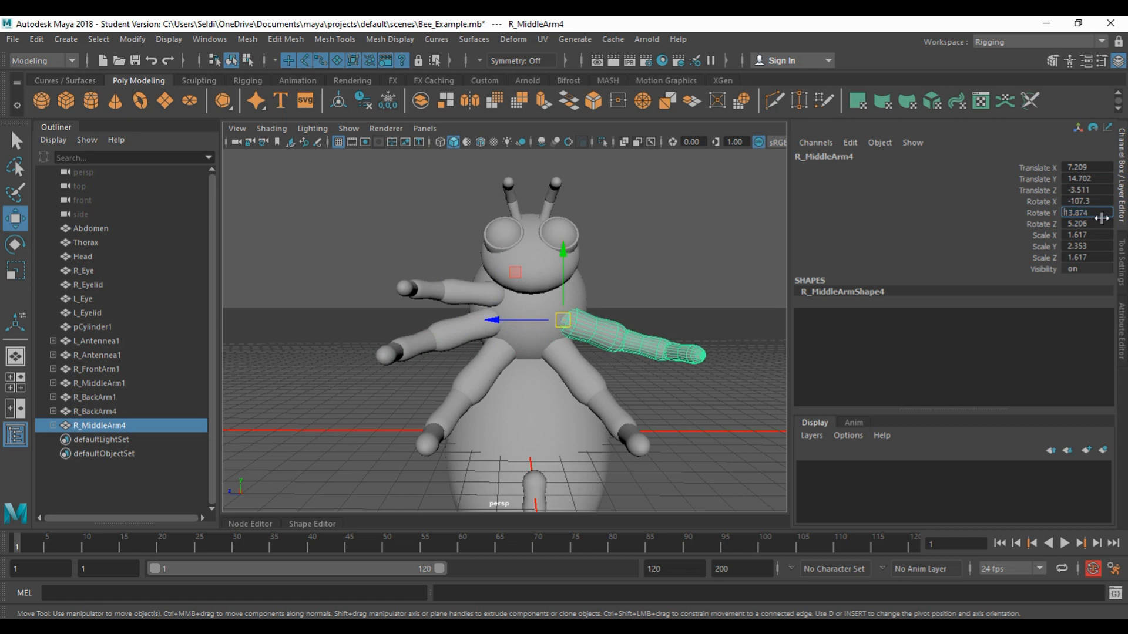
{"action": "type", "text": "-"}
{"action": "key", "text": "Return"}
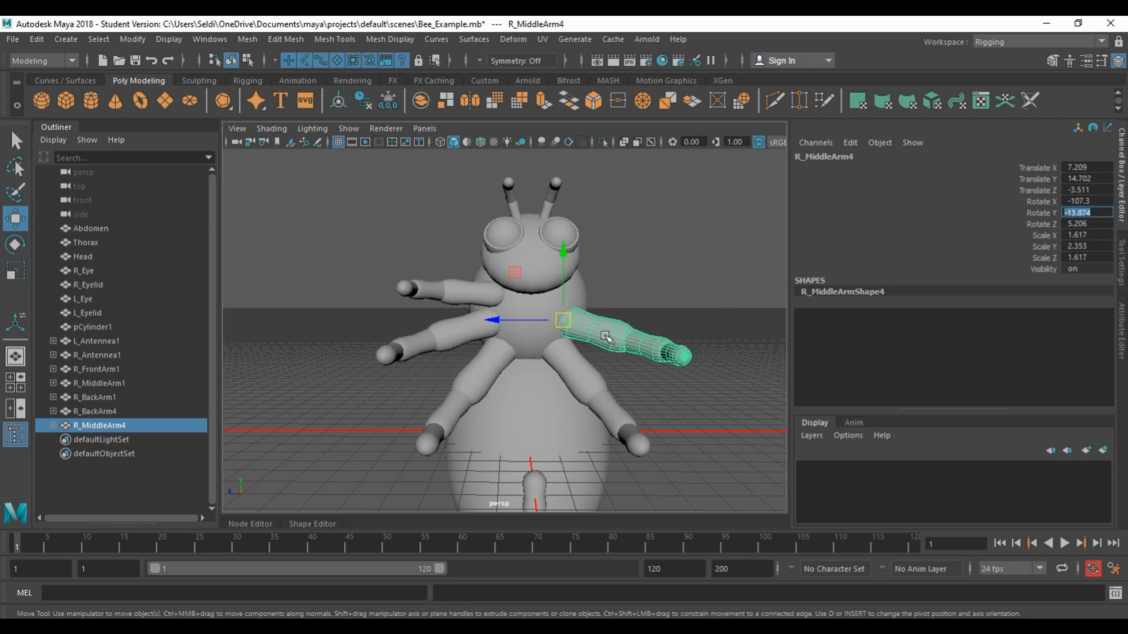
- Duplicate the right front arm and set the copy's Translate Z to -3.385
{"action": "left_click", "coordinate": [487, 295]}
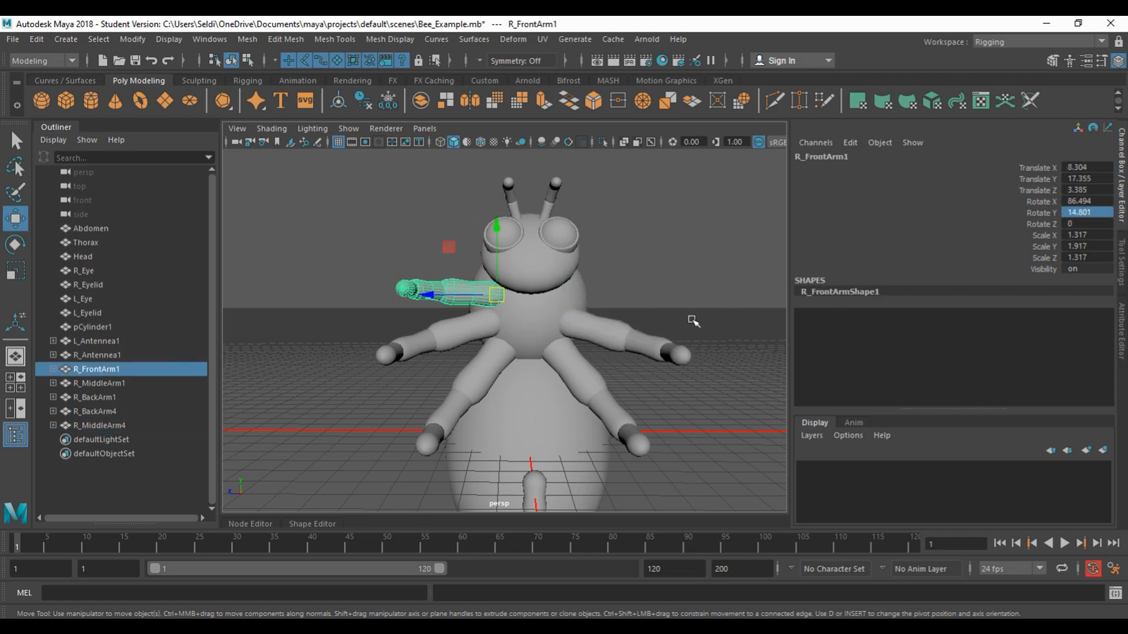
{"action": "key", "text": "ctrl+d"}
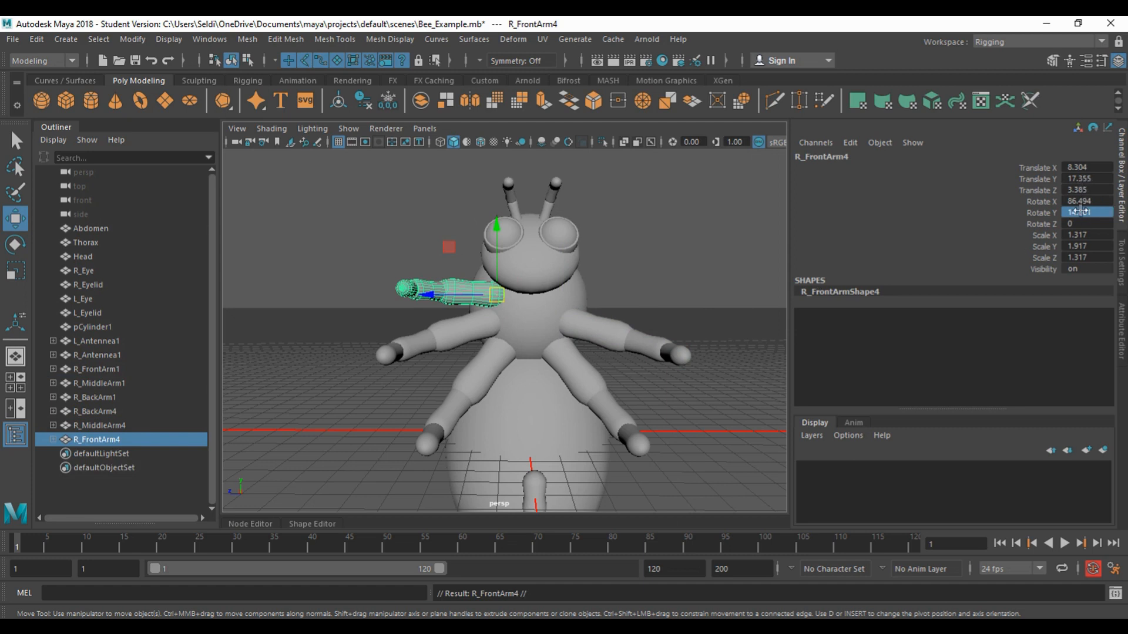
{"action": "double_click", "coordinate": [1087, 189]}
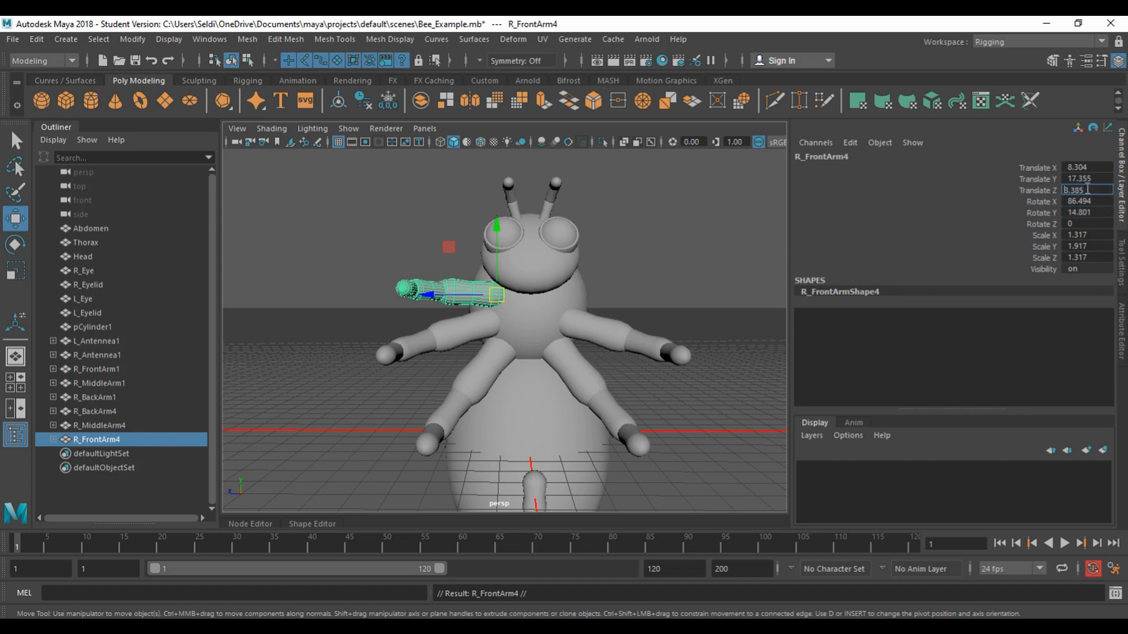
{"action": "key", "text": "Return"}
- Set the duplicated front arm's Rotate X to -86.494 and Rotate Y to -14.801
{"action": "double_click", "coordinate": [1092, 201]}
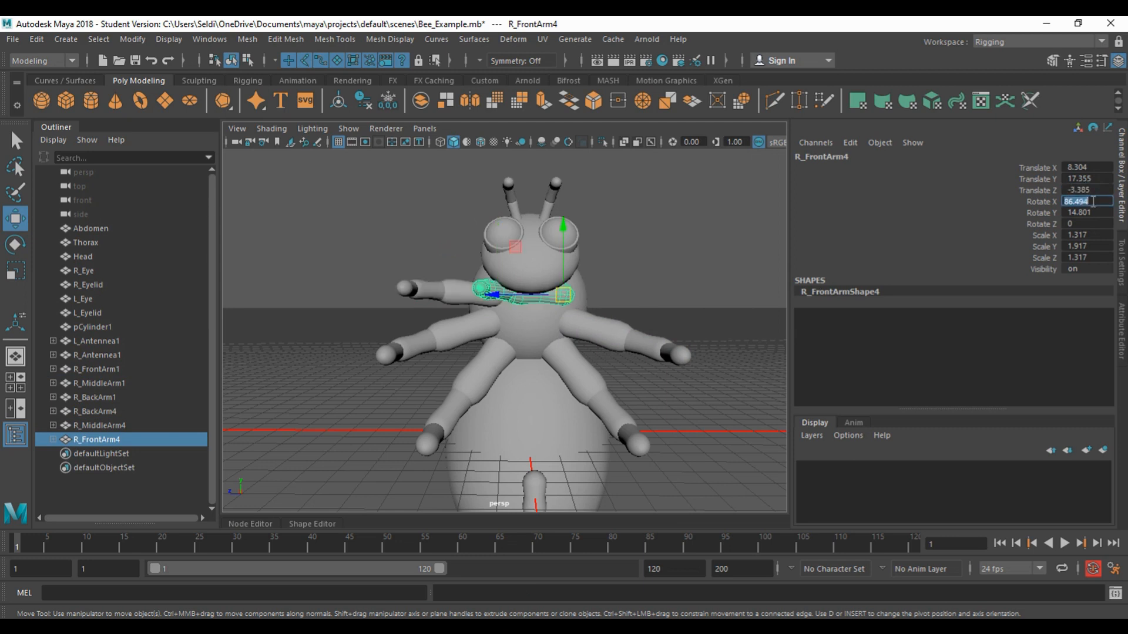
{"action": "type", "text": "-86.494"}
{"action": "key", "text": "Return"}
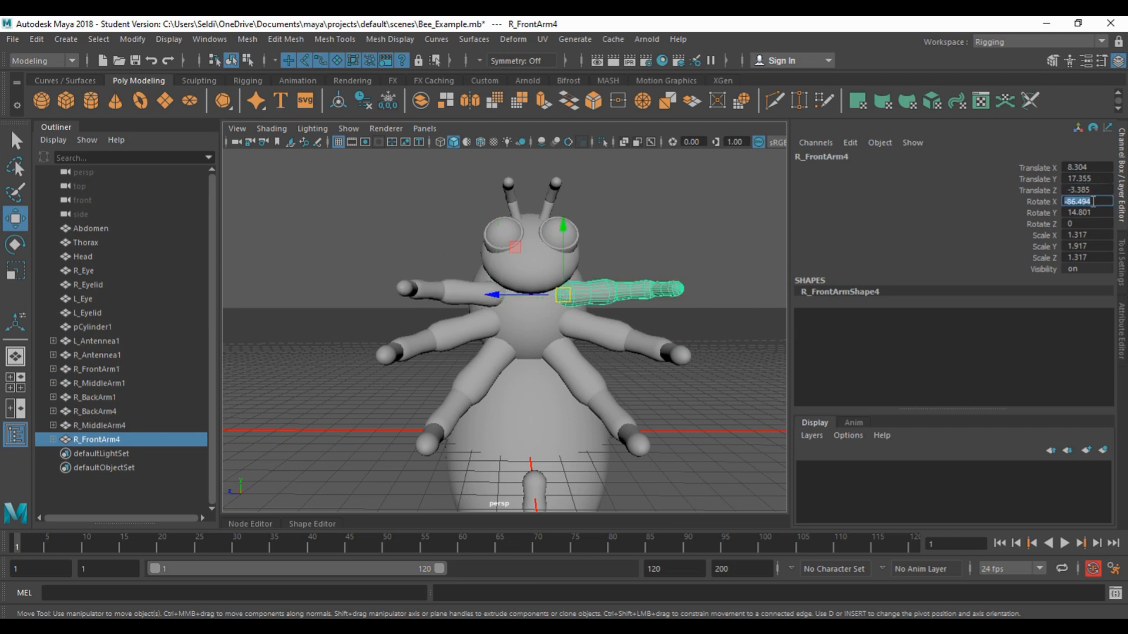
{"action": "left_click", "coordinate": [1097, 214]}
{"action": "key", "text": "Left"}
{"action": "key", "text": "Return"}
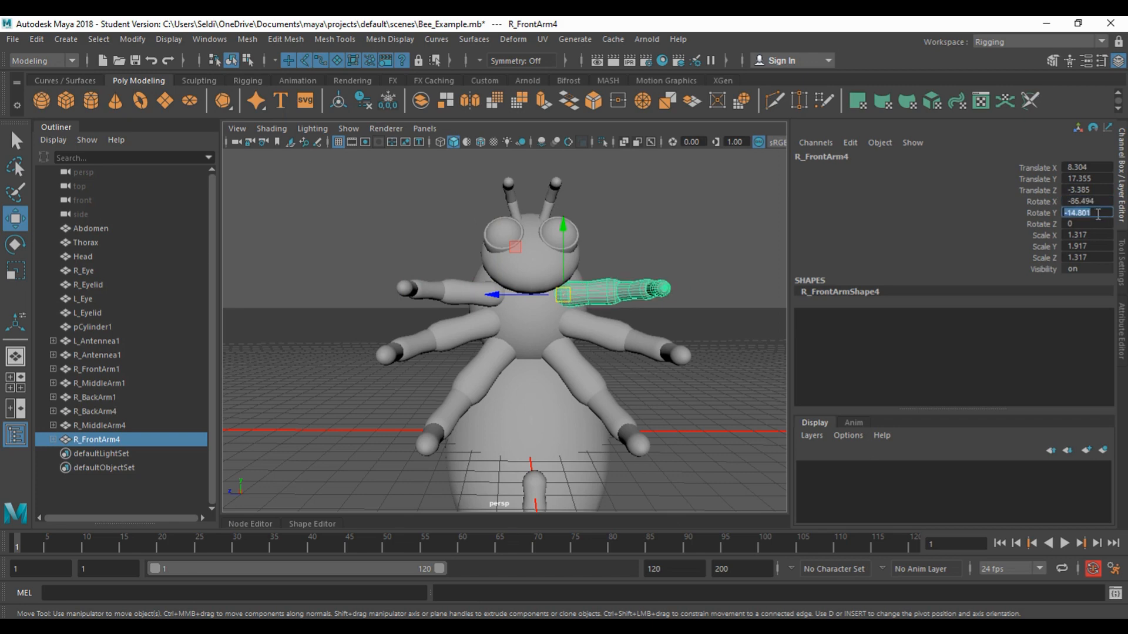
- Deselect the arm and examine the placement of all six arms around the bee
{"action": "mouse_move", "coordinate": [712, 334]}
{"action": "left_mouse_down", "text": "alt"}
{"action": "mouse_move", "coordinate": [546, 364]}
{"action": "mouse_move", "coordinate": [461, 335]}
{"action": "mouse_move", "coordinate": [384, 330]}
{"action": "mouse_move", "coordinate": [458, 320]}
{"action": "mouse_move", "coordinate": [695, 329]}
{"action": "mouse_move", "coordinate": [710, 374]}
{"action": "mouse_move", "coordinate": [703, 440]}
{"action": "mouse_move", "coordinate": [698, 332]}
{"action": "left_mouse_up", "text": "alt"}
{"action": "left_click_drag", "start_coordinate": [784, 336], "coordinate": [467, 361], "text": "alt"}
{"action": "left_click_drag", "start_coordinate": [355, 368], "coordinate": [518, 372], "text": "alt"}
{"action": "left_click", "coordinate": [701, 341]}
{"action": "scroll", "coordinate": [640, 365], "scroll_direction": "down", "scroll_amount": 5}
{"action": "scroll", "coordinate": [639, 365], "scroll_direction": "up", "scroll_amount": 3}
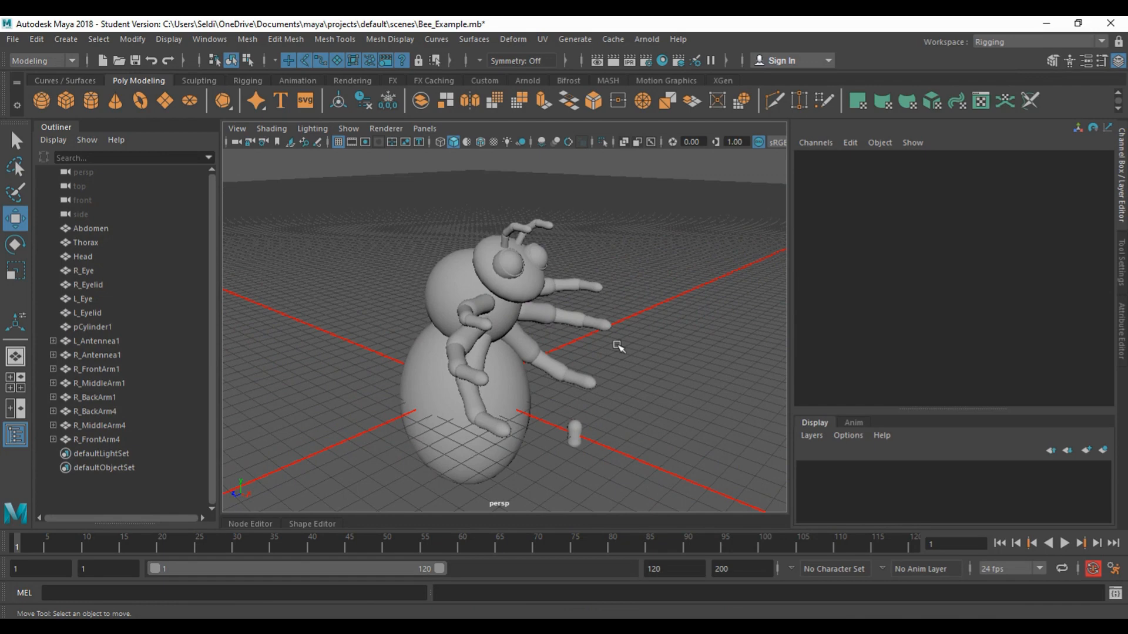
- Draw a closed nine-point wing outline beside the bee's abdomen in the top view with the Create Polygon tool
{"action": "middle_click_drag", "start_coordinate": [398, 328], "coordinate": [445, 292], "text": "alt"}
{"action": "scroll", "coordinate": [444, 294], "scroll_direction": "down", "scroll_amount": 3}
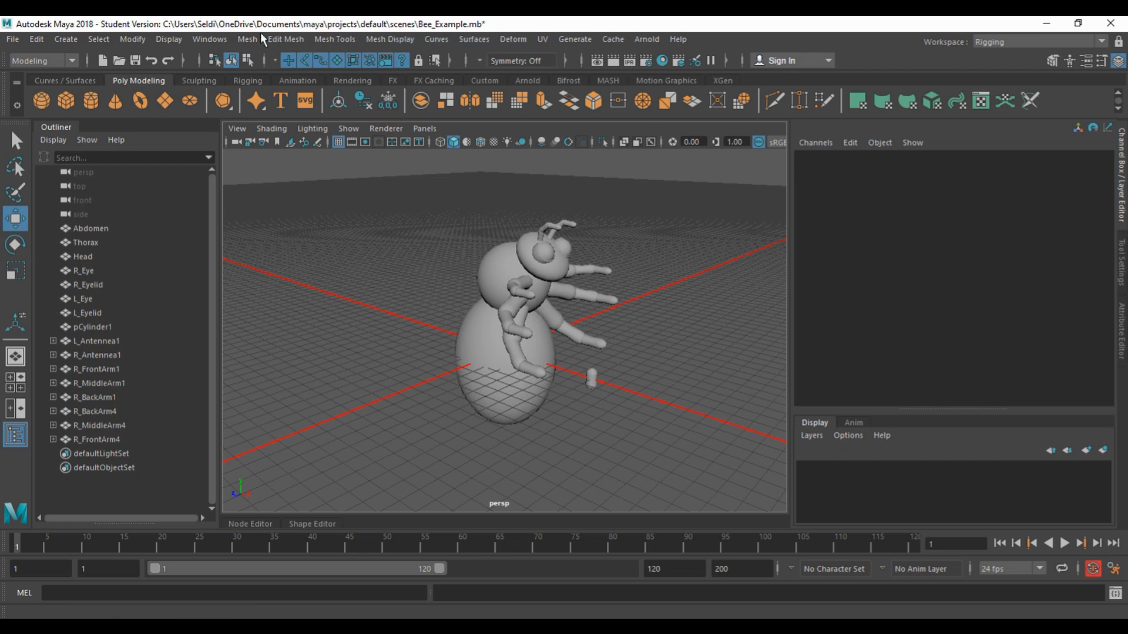
{"action": "left_click", "coordinate": [341, 45]}
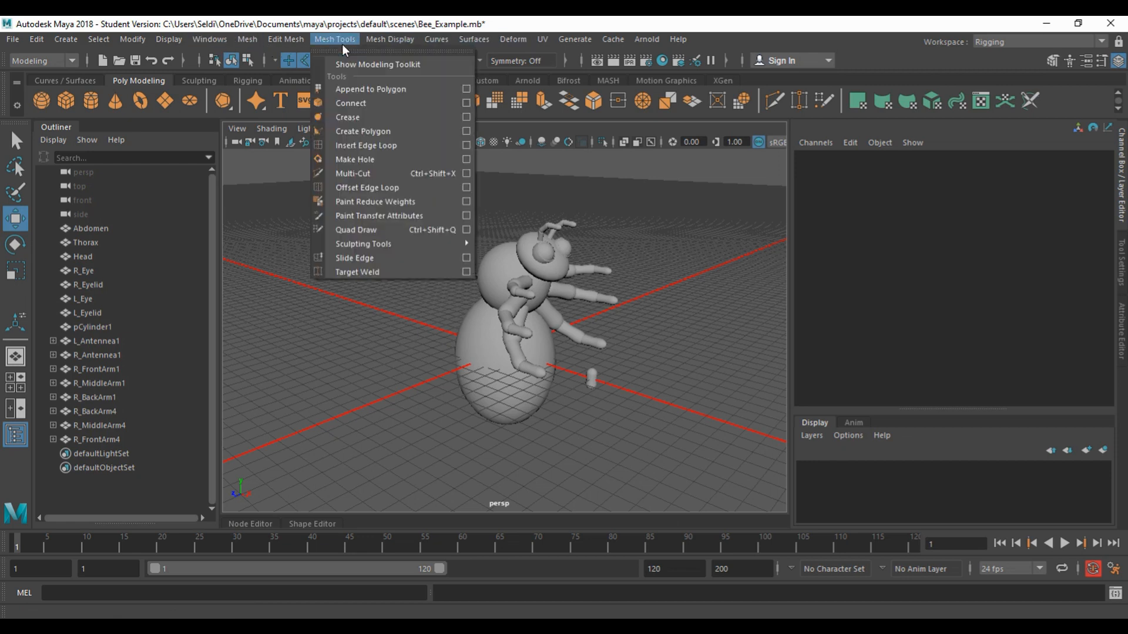
{"action": "left_click", "coordinate": [373, 128]}
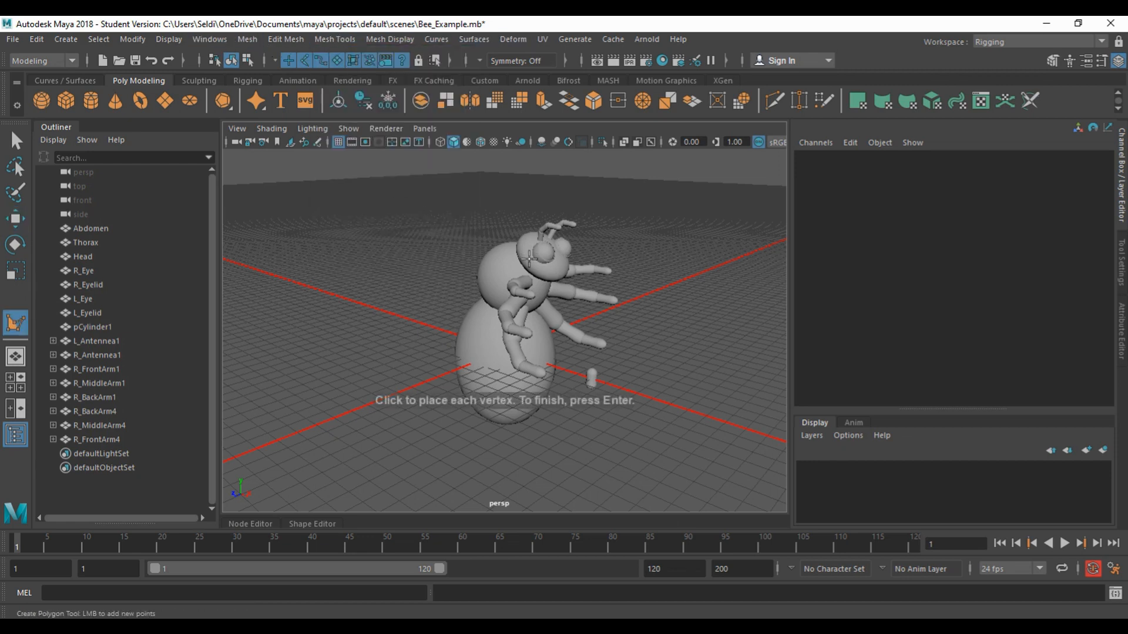
{"action": "key", "text": "space"}
{"action": "key", "text": "space"}
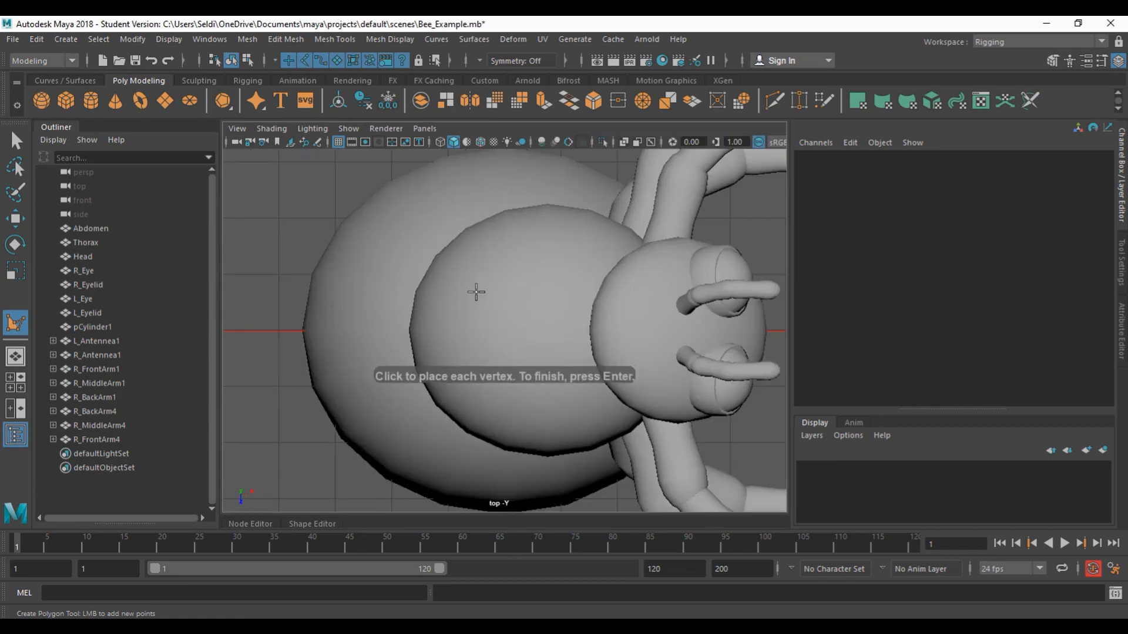
{"action": "scroll", "coordinate": [474, 290], "scroll_direction": "down", "scroll_amount": 3}
{"action": "middle_click_drag", "start_coordinate": [475, 301], "coordinate": [450, 325], "text": "alt"}
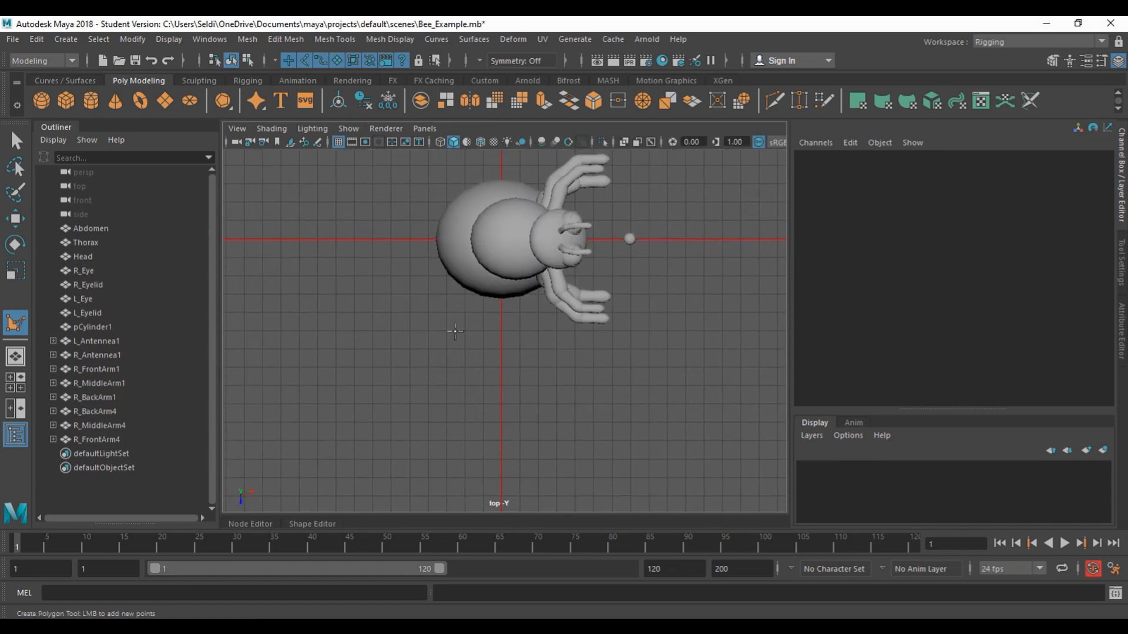
{"action": "left_click", "coordinate": [453, 302]}
{"action": "left_click", "coordinate": [426, 336]}
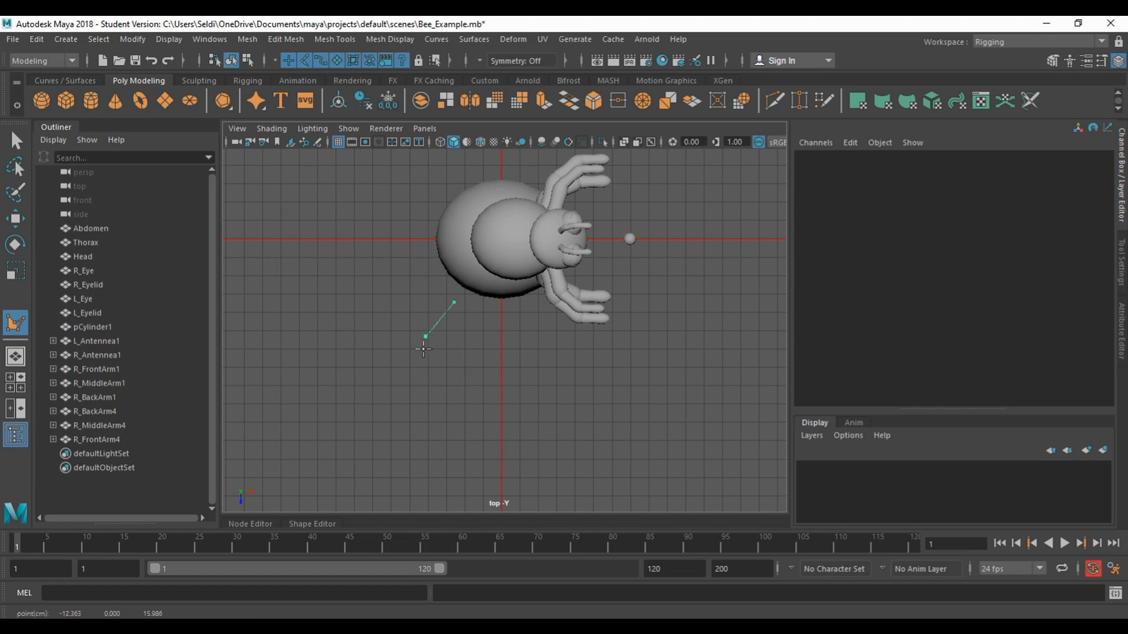
{"action": "left_click", "coordinate": [413, 402]}
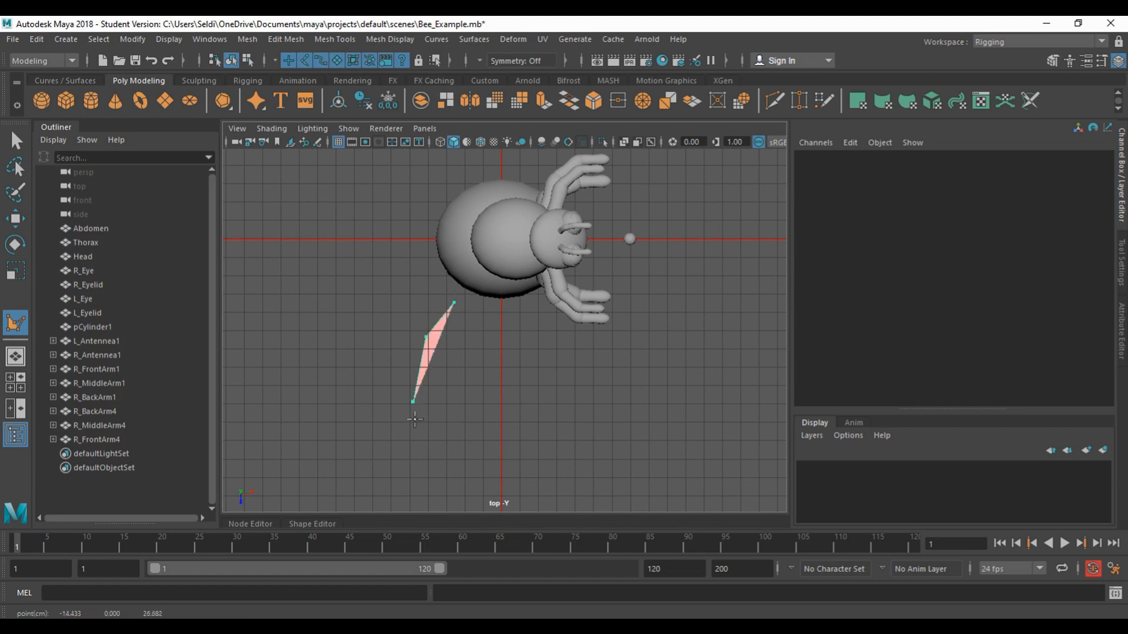
{"action": "left_click", "coordinate": [438, 470]}
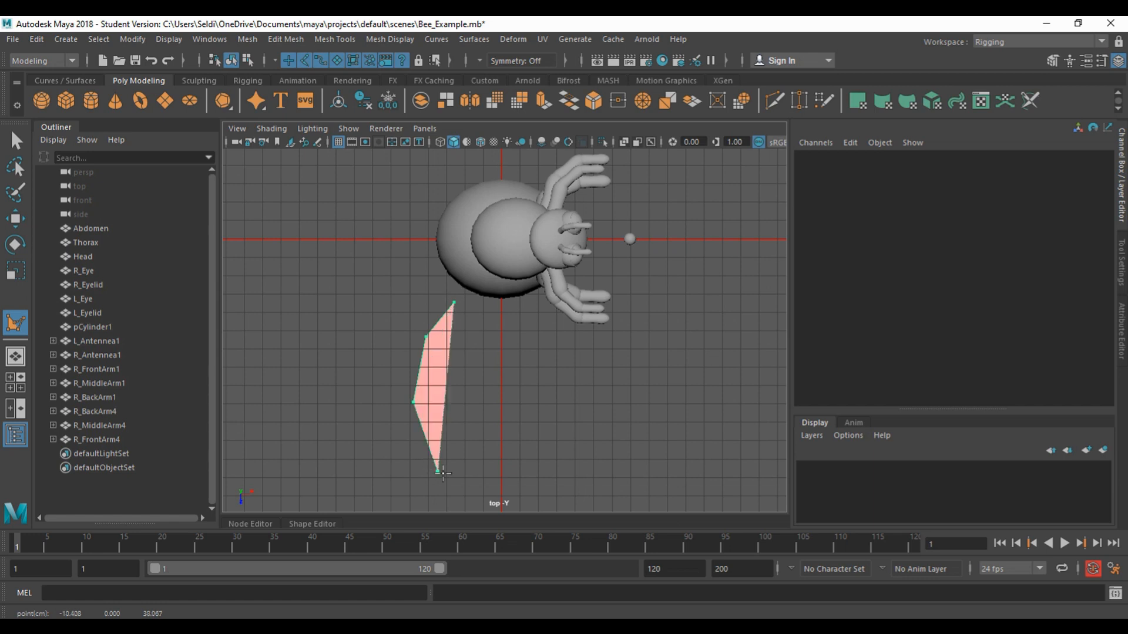
{"action": "left_click", "coordinate": [495, 482]}
{"action": "left_click", "coordinate": [530, 462]}
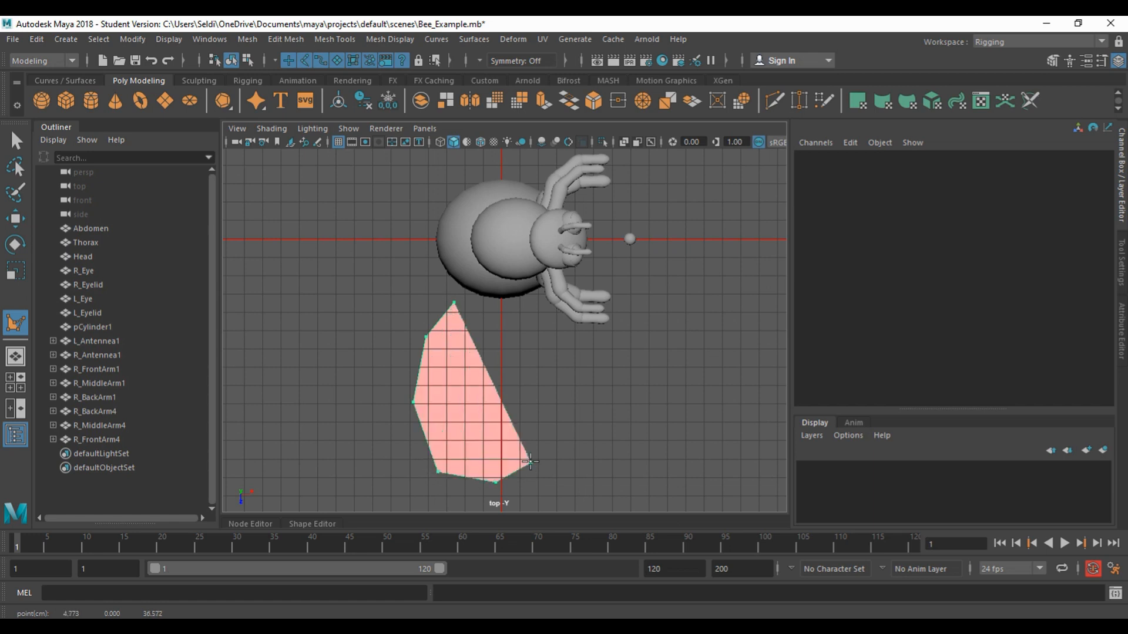
{"action": "left_click", "coordinate": [521, 401]}
{"action": "left_click", "coordinate": [493, 356]}
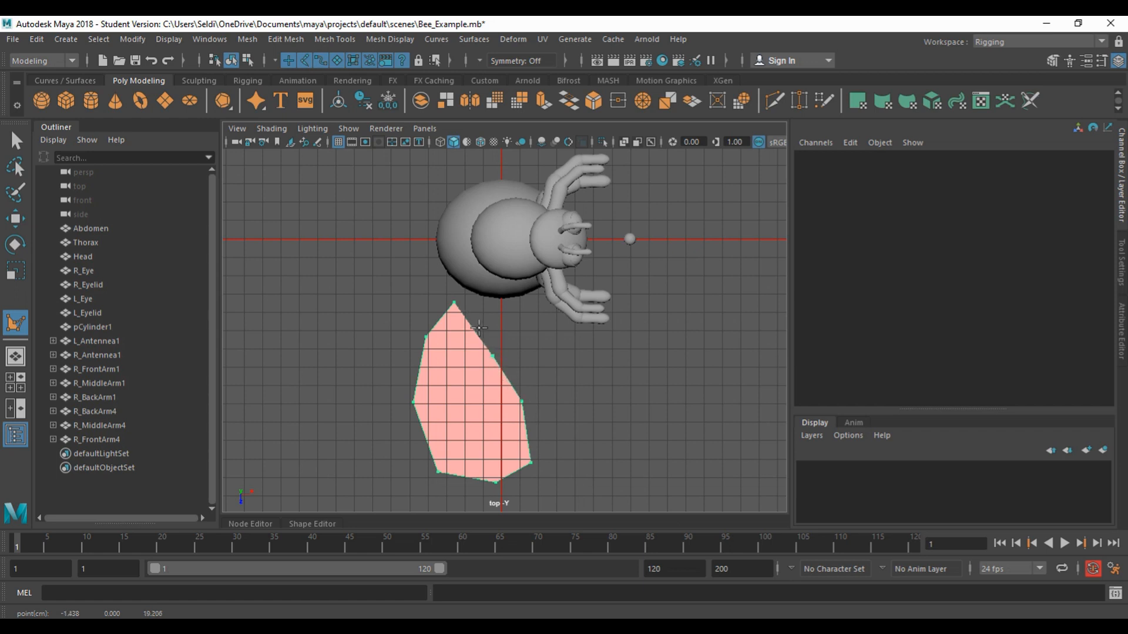
{"action": "left_click", "coordinate": [476, 316]}
{"action": "key", "text": "Return"}
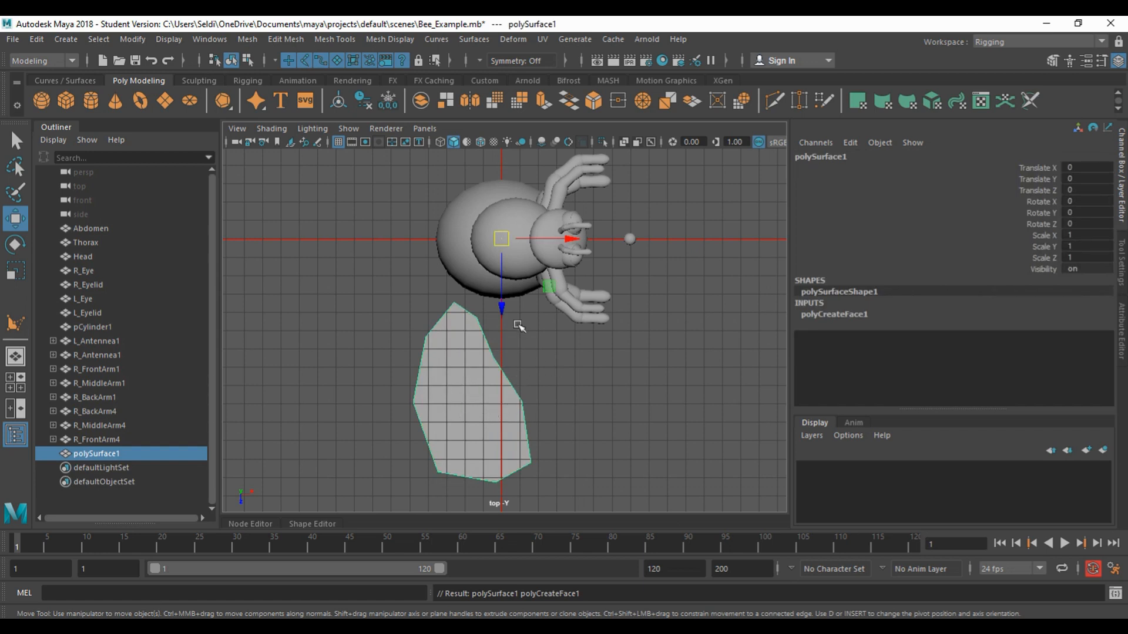
- Cut two edges across the wing polygon with Multi-Cut, joining opposite outline vertices near its narrow end and middle
{"action": "scroll", "coordinate": [517, 325], "scroll_direction": "up", "scroll_amount": 2}
{"action": "middle_click_drag", "start_coordinate": [517, 325], "coordinate": [519, 297], "text": "alt"}
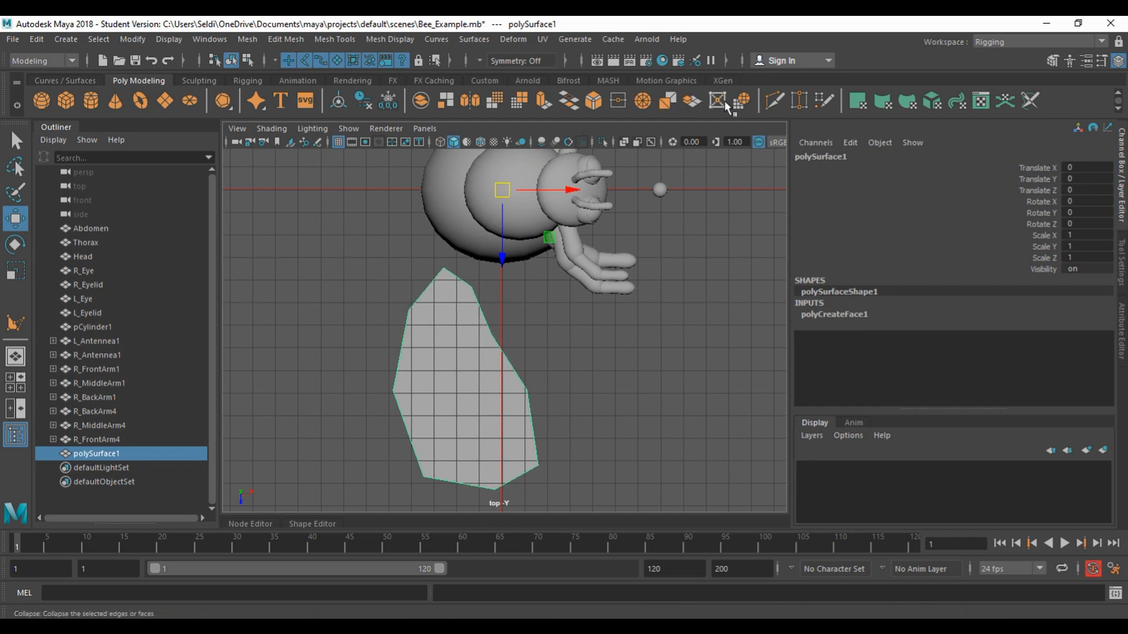
{"action": "left_click", "coordinate": [773, 102]}
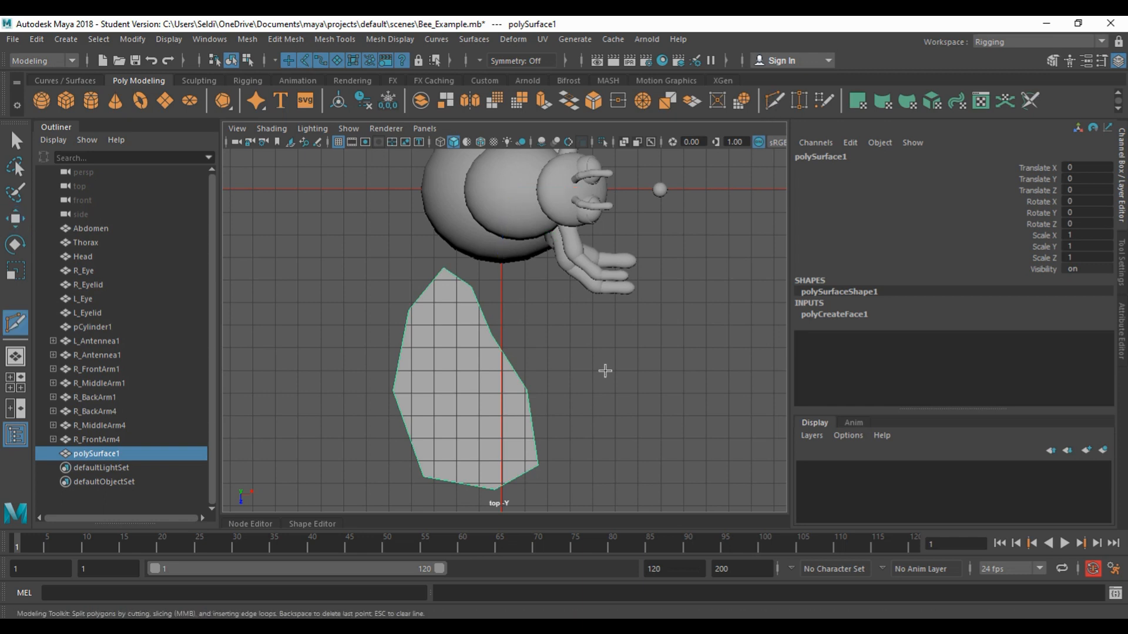
{"action": "left_click", "coordinate": [492, 335]}
{"action": "right_click_drag", "start_coordinate": [455, 354], "coordinate": [386, 234]}
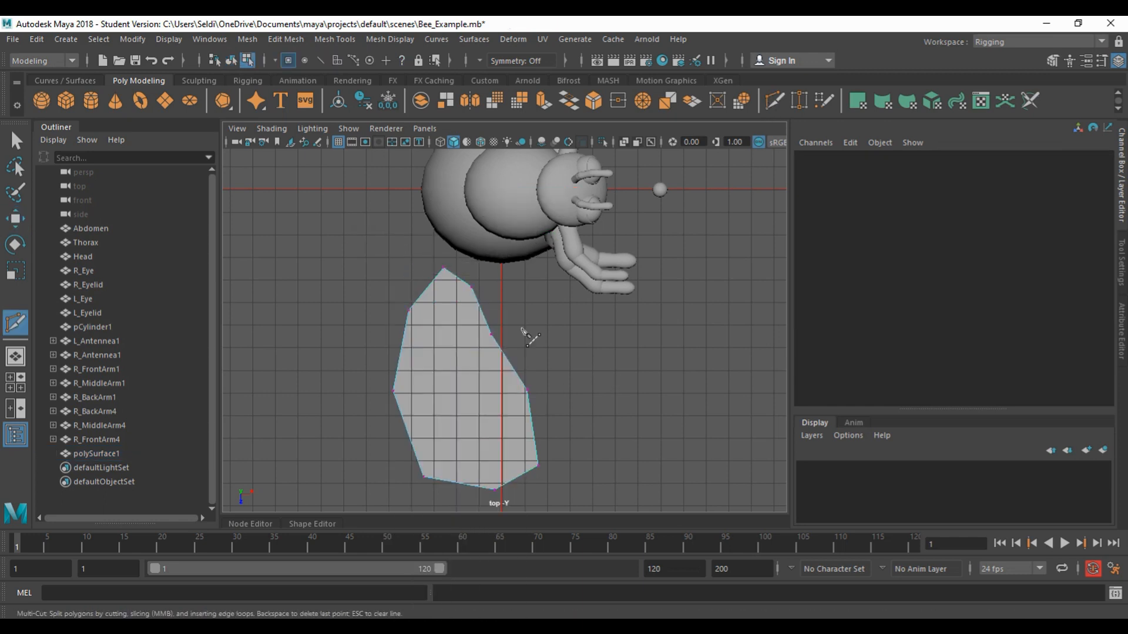
{"action": "left_click", "coordinate": [408, 310]}
{"action": "left_click", "coordinate": [394, 392]}
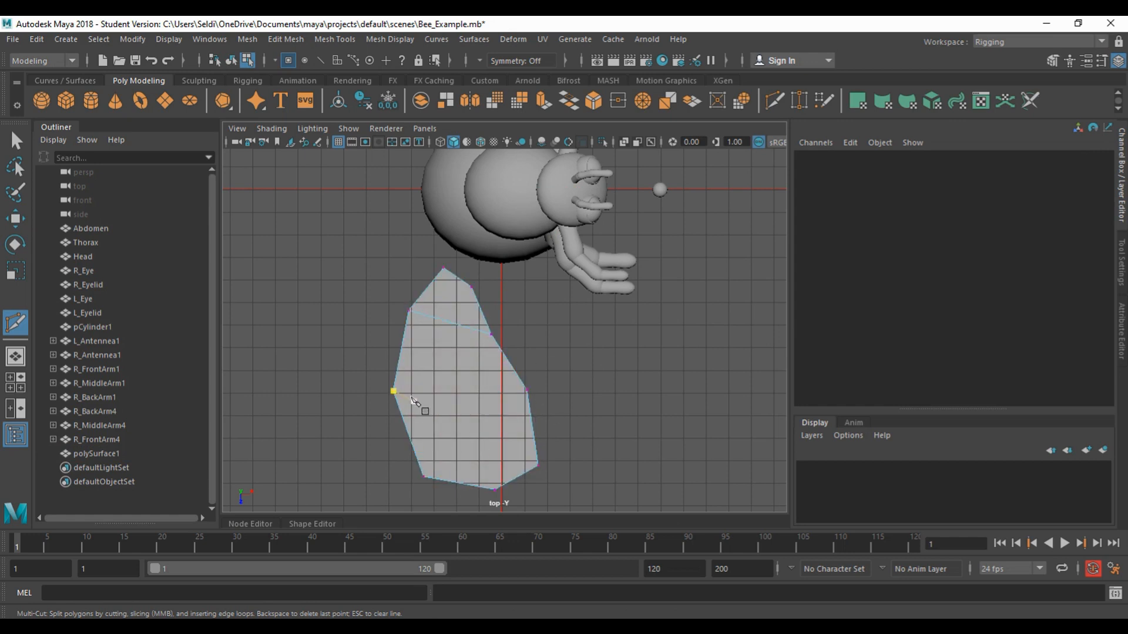
{"action": "left_click", "coordinate": [527, 391]}
{"action": "key", "text": "Return"}
- Redo the Multi-Cut near the wing's wide end, running from the rear corner vertex to the opposite outline edge
{"action": "left_click", "coordinate": [538, 466]}
{"action": "key", "text": "ctrl+z"}
{"action": "key", "text": "ctrl+z"}
{"action": "left_click", "coordinate": [423, 477]}
{"action": "left_click", "coordinate": [532, 430]}
- Cut a lengthwise edge line from the wing's wide end through all cross cuts to its narrow end
{"action": "left_click", "coordinate": [516, 479]}
{"action": "left_click", "coordinate": [487, 449]}
{"action": "left_click", "coordinate": [458, 390]}
{"action": "left_click", "coordinate": [448, 321]}
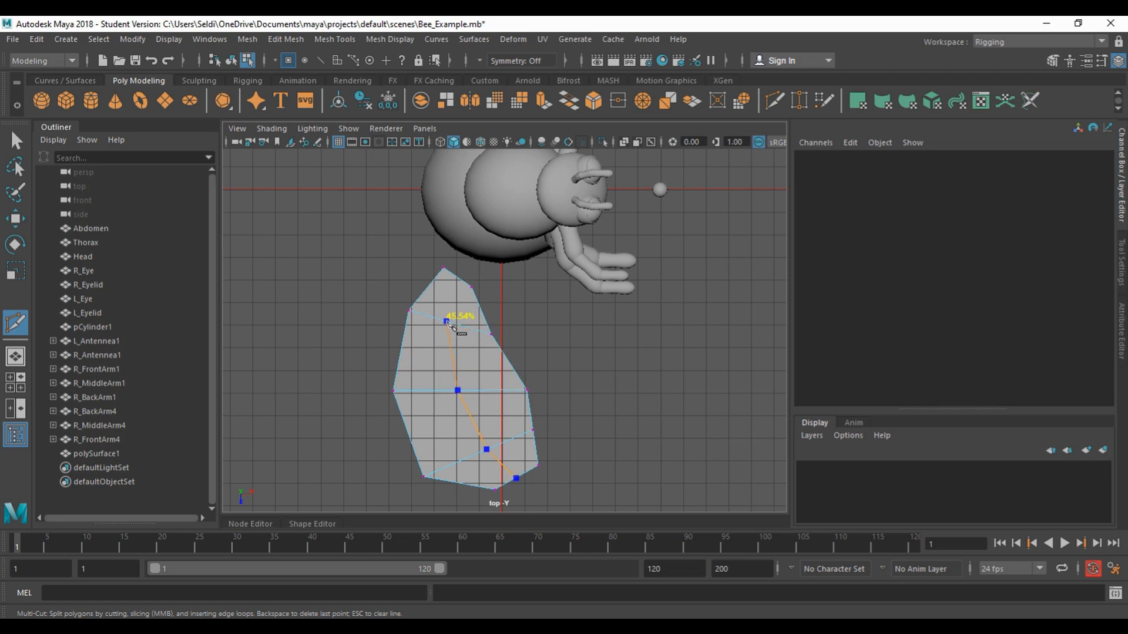
{"action": "left_click", "coordinate": [458, 276]}
{"action": "key", "text": "Return"}
{"action": "key", "text": "q"}
- Move the outline vertices at the wing's wide end outward to give the tip a rounder shape
{"action": "middle_click_drag", "start_coordinate": [586, 436], "coordinate": [582, 393], "text": "alt"}
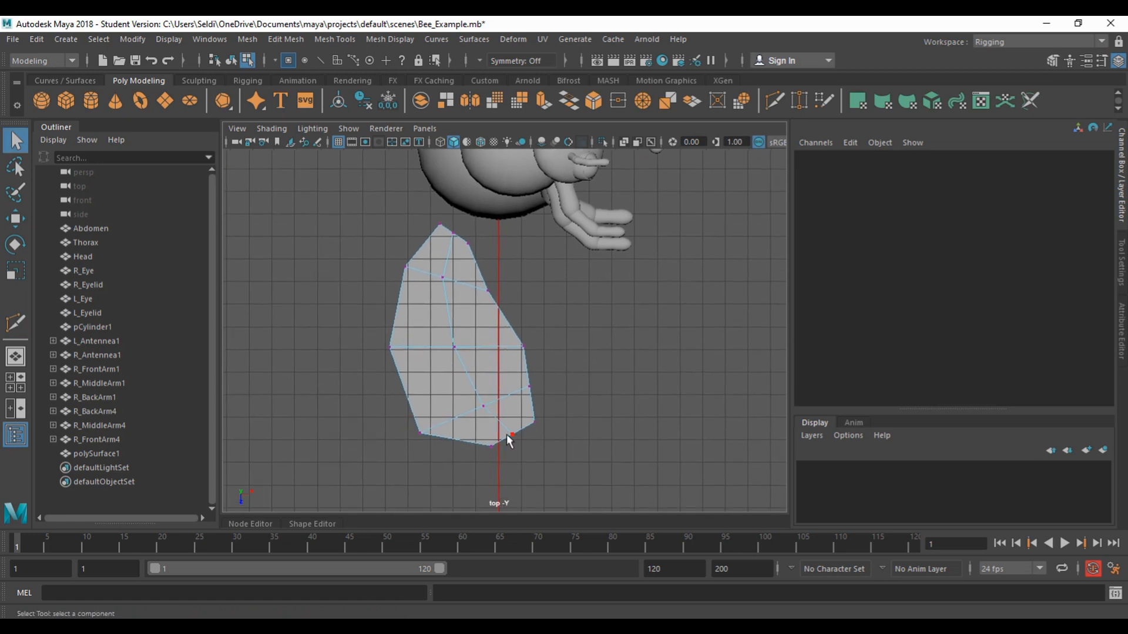
{"action": "left_click", "coordinate": [508, 437]}
{"action": "key", "text": "w"}
{"action": "left_click_drag", "start_coordinate": [513, 436], "coordinate": [474, 457]}
{"action": "left_click", "coordinate": [488, 451]}
{"action": "left_click_drag", "start_coordinate": [522, 405], "coordinate": [542, 420]}
{"action": "left_click_drag", "start_coordinate": [400, 403], "coordinate": [416, 436]}
{"action": "mouse_move", "coordinate": [417, 434]}
{"action": "left_mouse_down"}
{"action": "mouse_move", "coordinate": [403, 411]}
{"action": "mouse_move", "coordinate": [410, 423]}
{"action": "left_mouse_up"}
- Adjust the vertices along both sides and the centre of the wing to widen its outline slightly
{"action": "left_click", "coordinate": [529, 386]}
{"action": "left_click_drag", "start_coordinate": [529, 386], "coordinate": [536, 384]}
{"action": "mouse_move", "coordinate": [374, 338]}
{"action": "left_mouse_down"}
{"action": "mouse_move", "coordinate": [403, 358]}
{"action": "mouse_move", "coordinate": [385, 352]}
{"action": "left_mouse_up"}
{"action": "left_click", "coordinate": [452, 346]}
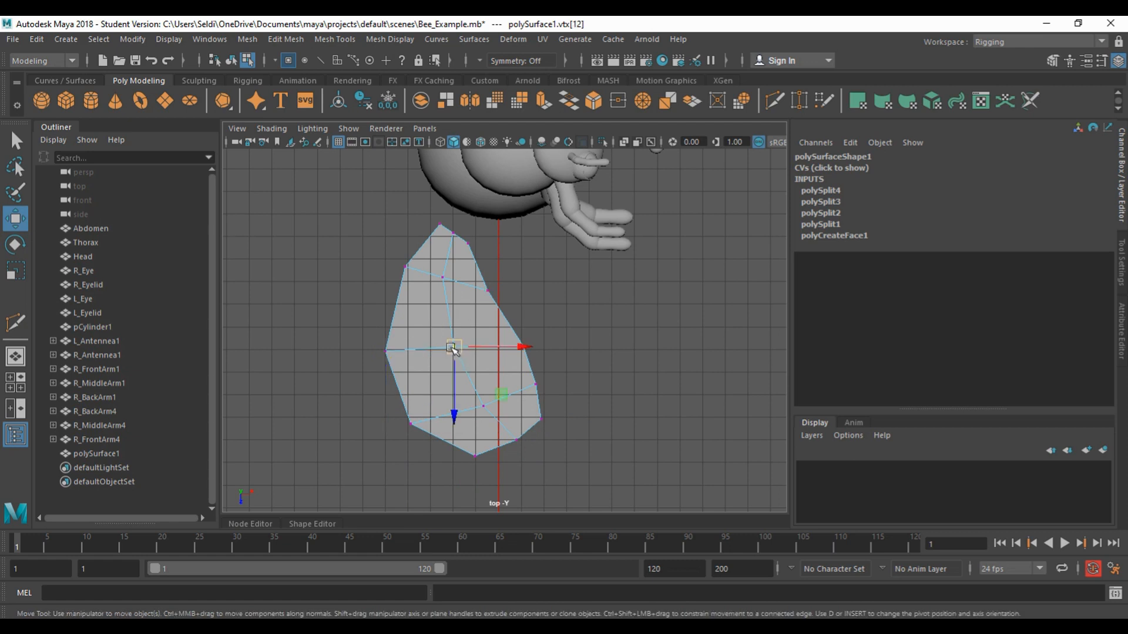
{"action": "left_click", "coordinate": [405, 268]}
{"action": "left_click", "coordinate": [488, 289]}
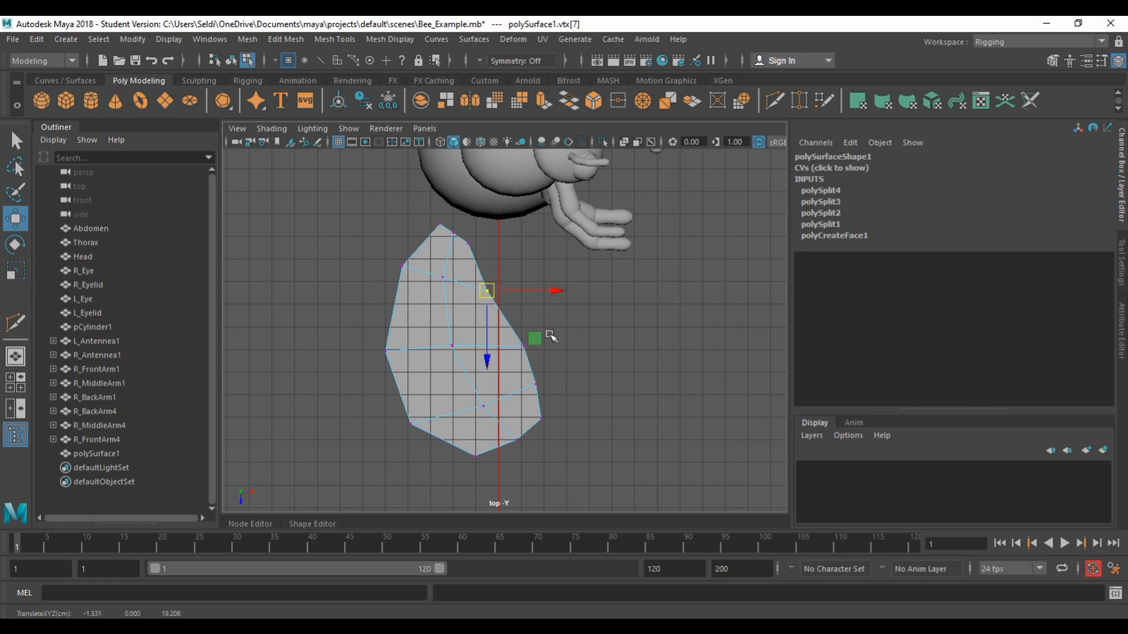
- Reposition the vertices at the wing's narrow end nearest the body to round it, and return to object mode
{"action": "left_click", "coordinate": [468, 243]}
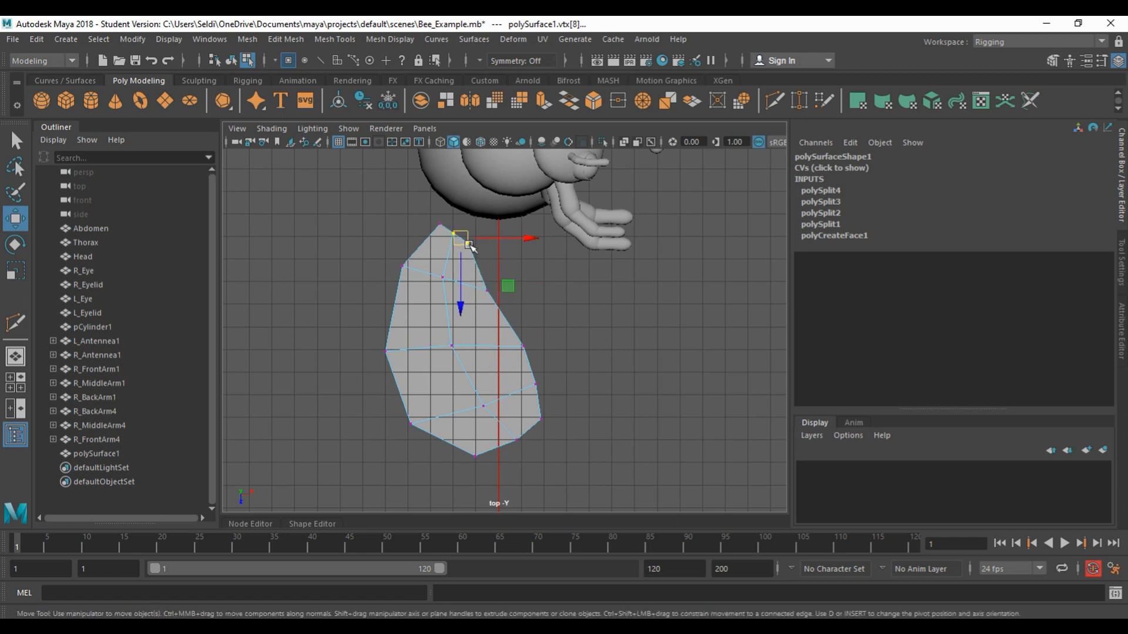
{"action": "left_click", "coordinate": [399, 231]}
{"action": "left_click_drag", "start_coordinate": [461, 224], "coordinate": [443, 242]}
{"action": "left_click", "coordinate": [525, 267]}
{"action": "left_click_drag", "start_coordinate": [439, 227], "coordinate": [475, 247]}
{"action": "left_click", "coordinate": [622, 341]}
{"action": "right_click_drag", "start_coordinate": [471, 297], "coordinate": [506, 241]}
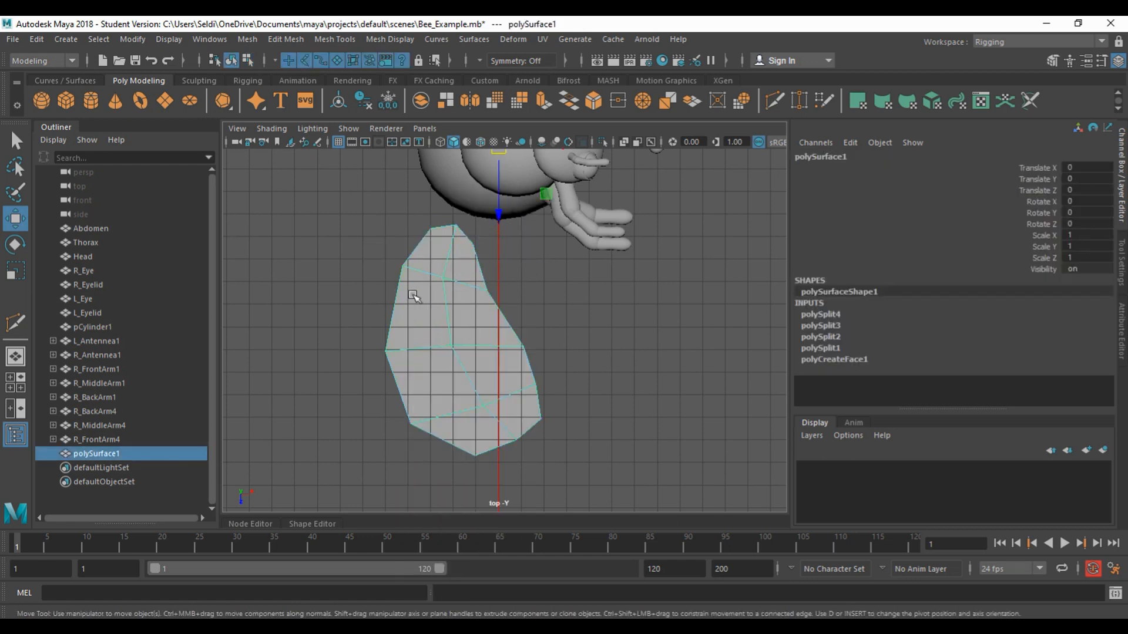
- Reset the Smooth options and smooth the wing with exponential divisions at division level 1
{"action": "left_click", "coordinate": [249, 39]}
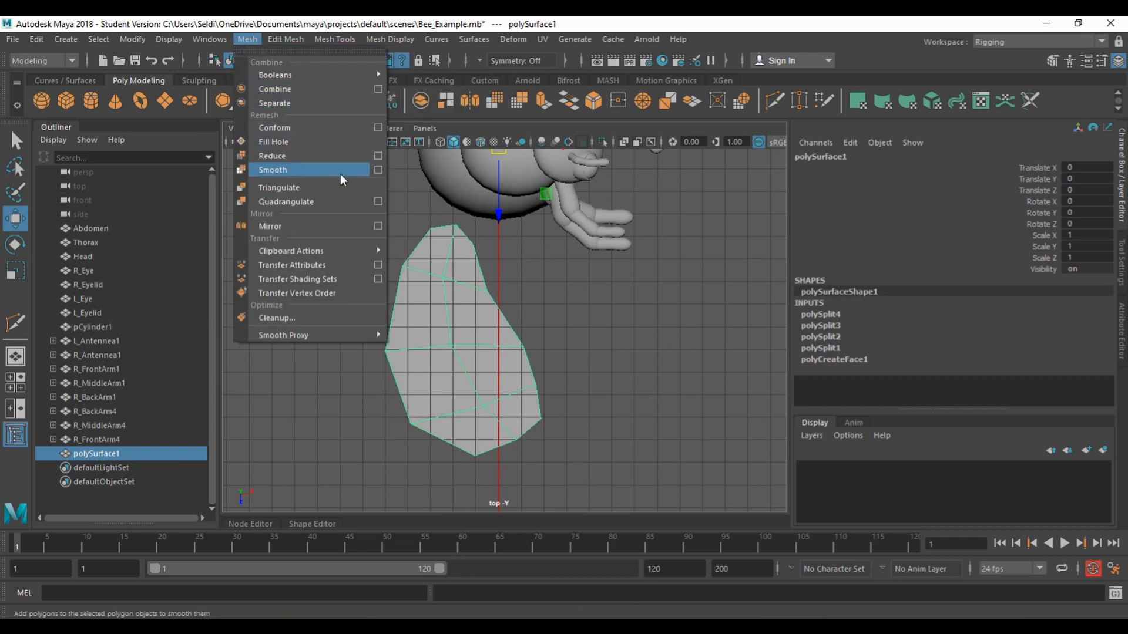
{"action": "left_click", "coordinate": [379, 170]}
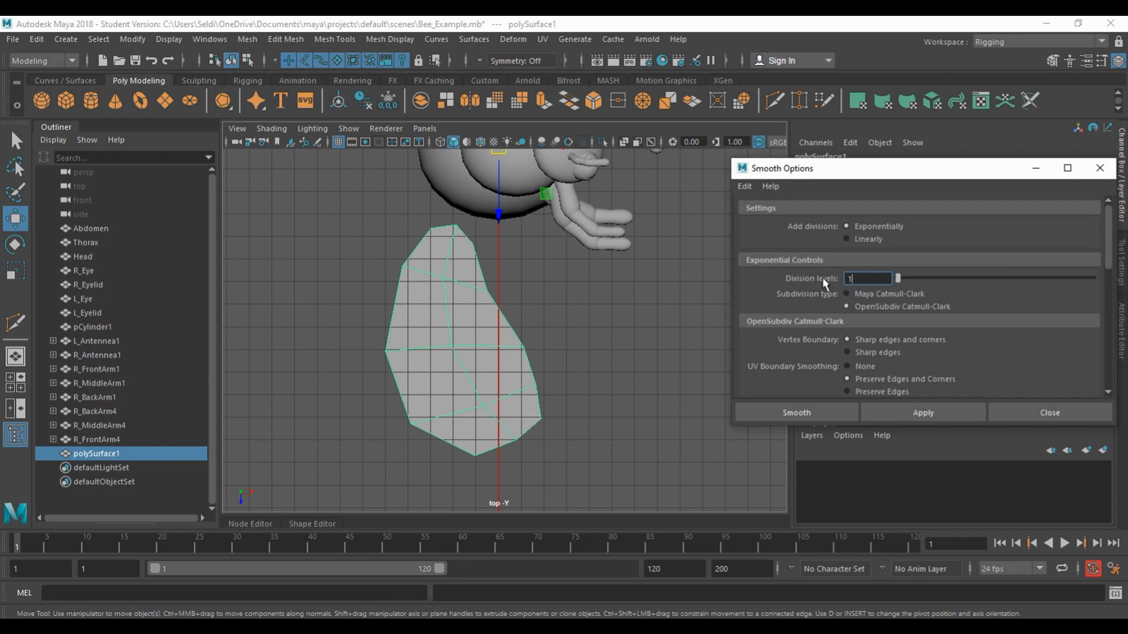
{"action": "scroll", "coordinate": [818, 279], "scroll_direction": "down", "scroll_amount": 3}
{"action": "scroll", "coordinate": [820, 279], "scroll_direction": "down", "scroll_amount": 1}
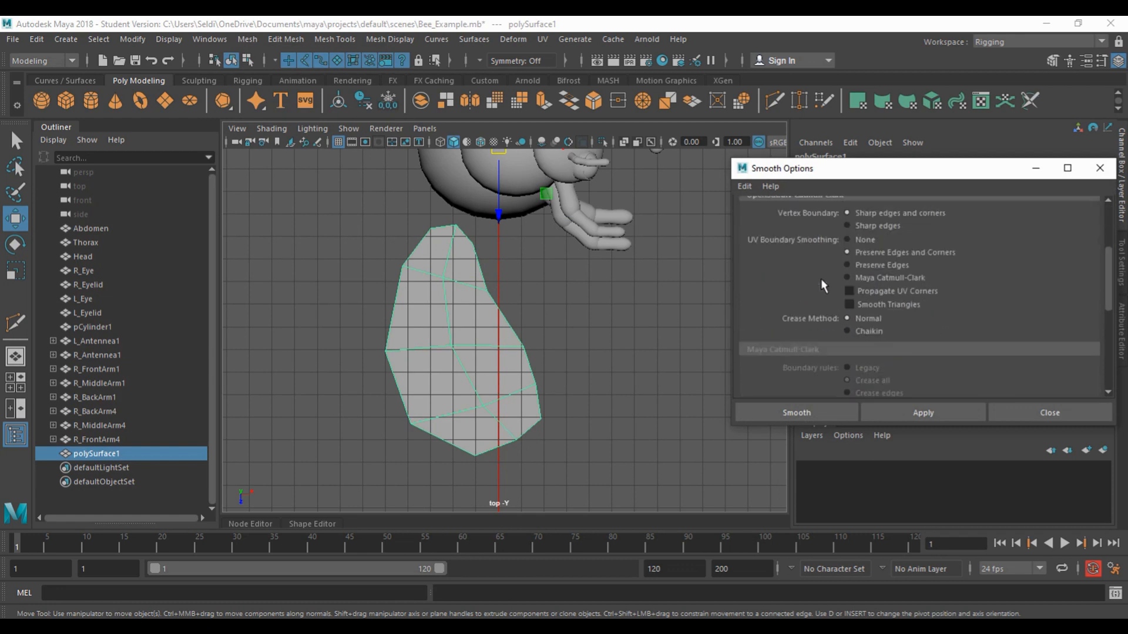
{"action": "scroll", "coordinate": [820, 278], "scroll_direction": "up", "scroll_amount": 4}
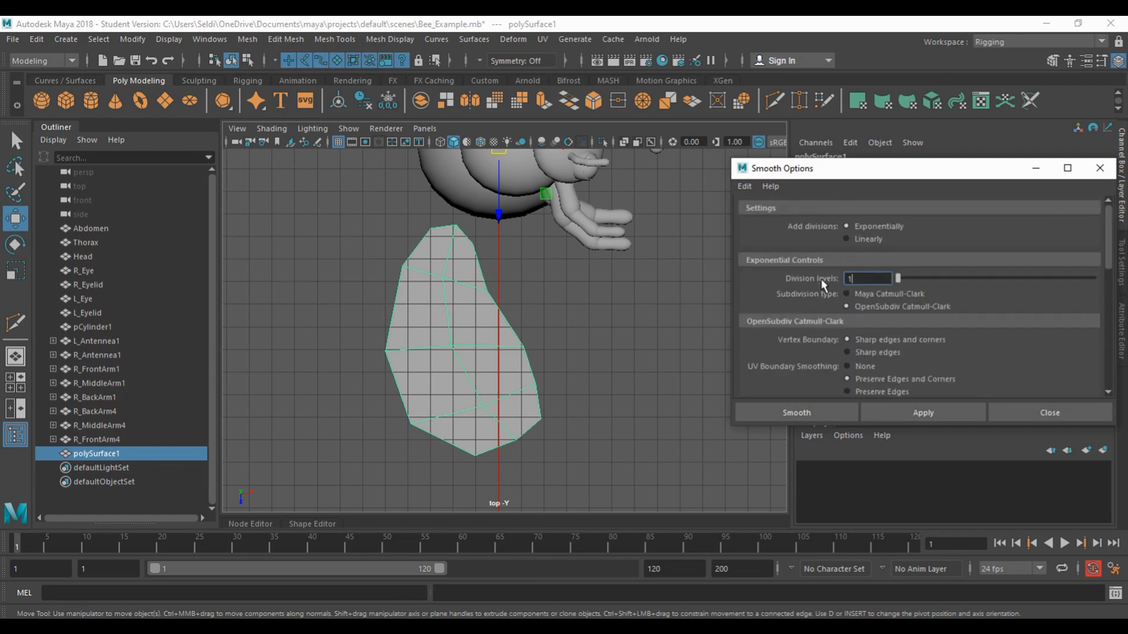
{"action": "left_click", "coordinate": [745, 186]}
{"action": "left_click", "coordinate": [771, 215]}
{"action": "left_click", "coordinate": [904, 414]}
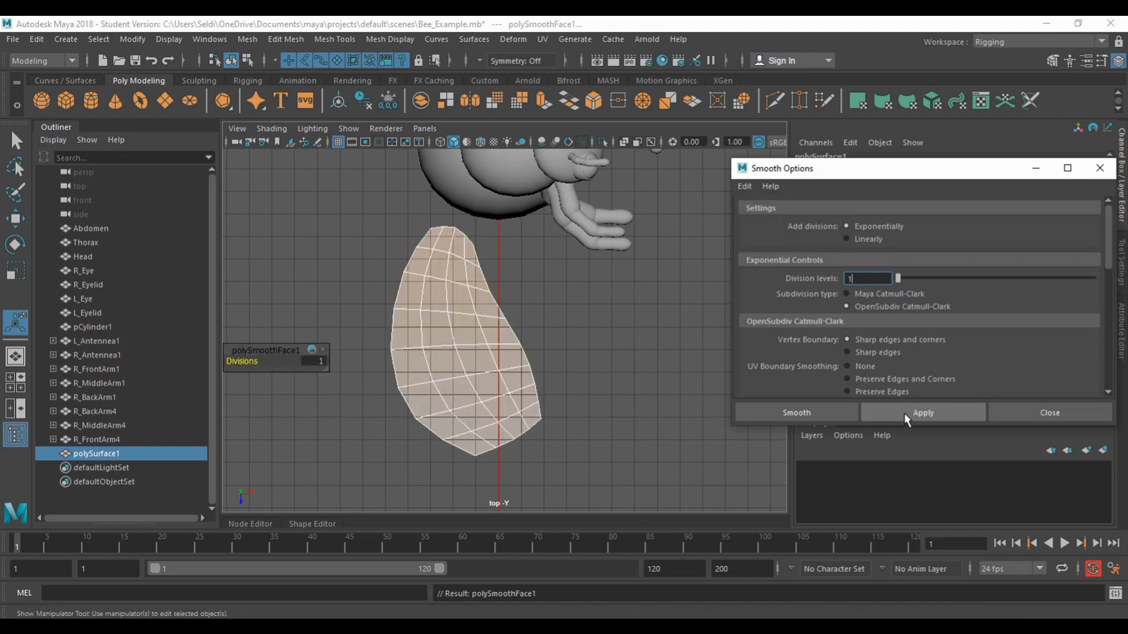
- Switch the smoothed wing to vertex editing and turn on Soft Select
{"action": "left_click", "coordinate": [516, 441]}
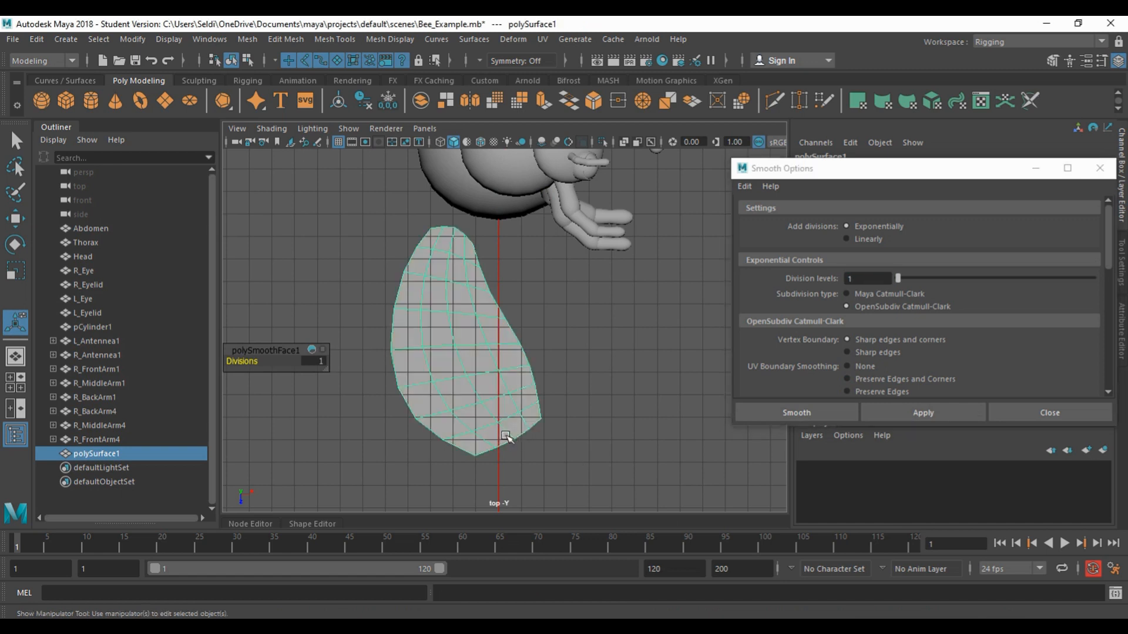
{"action": "right_click", "coordinate": [517, 442]}
{"action": "right_click_drag", "start_coordinate": [484, 249], "coordinate": [450, 232]}
{"action": "left_click", "coordinate": [509, 435]}
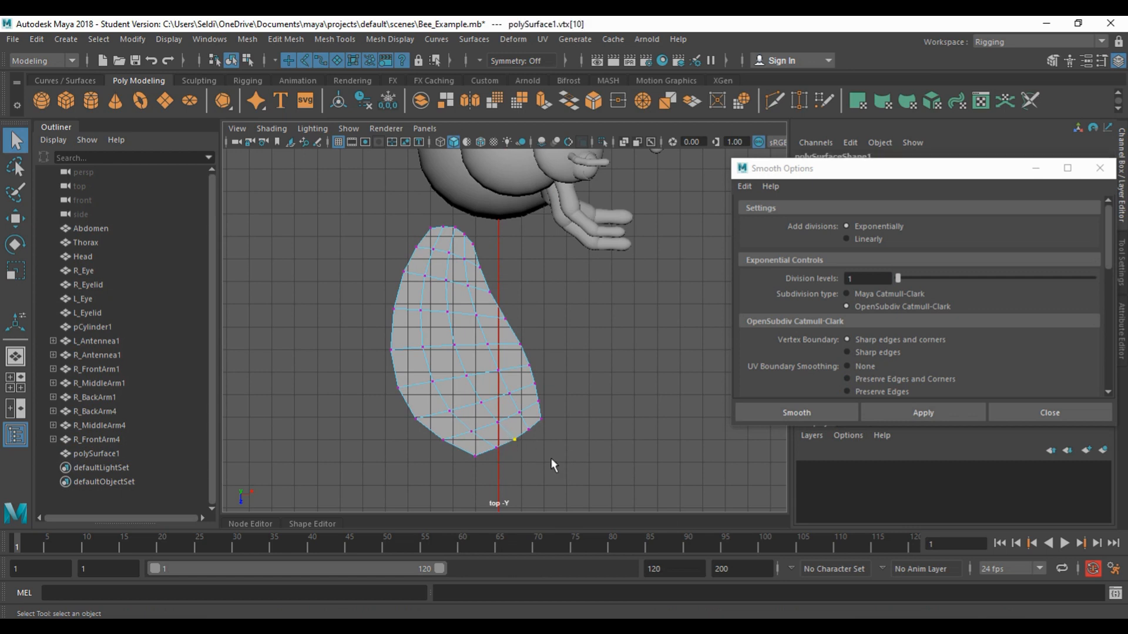
{"action": "key", "text": "b"}
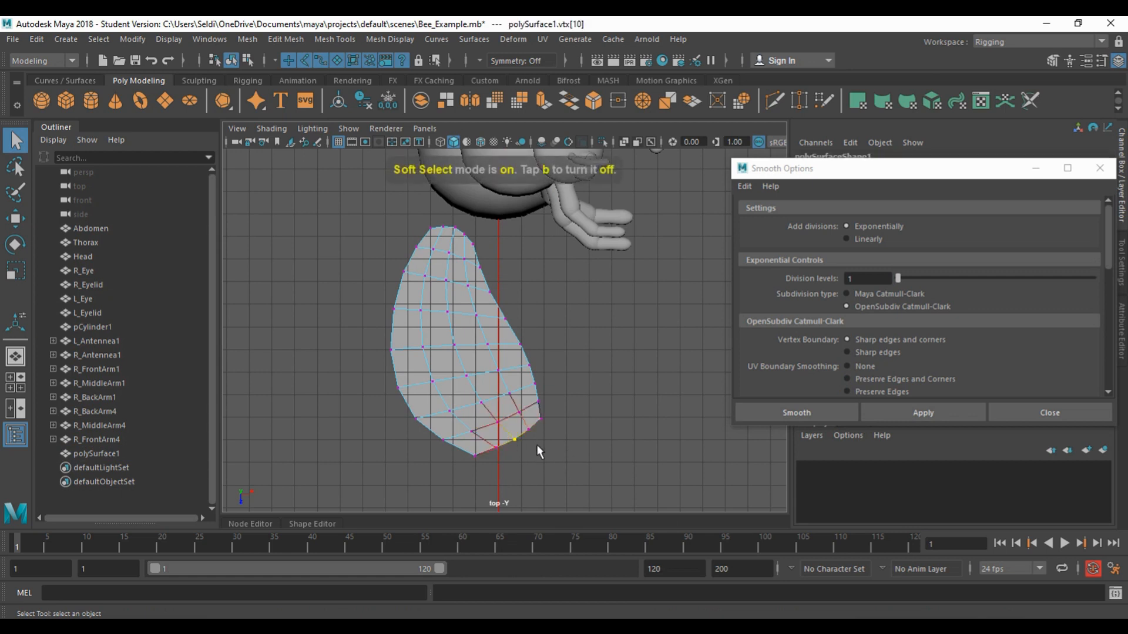
{"action": "left_click", "coordinate": [530, 449]}
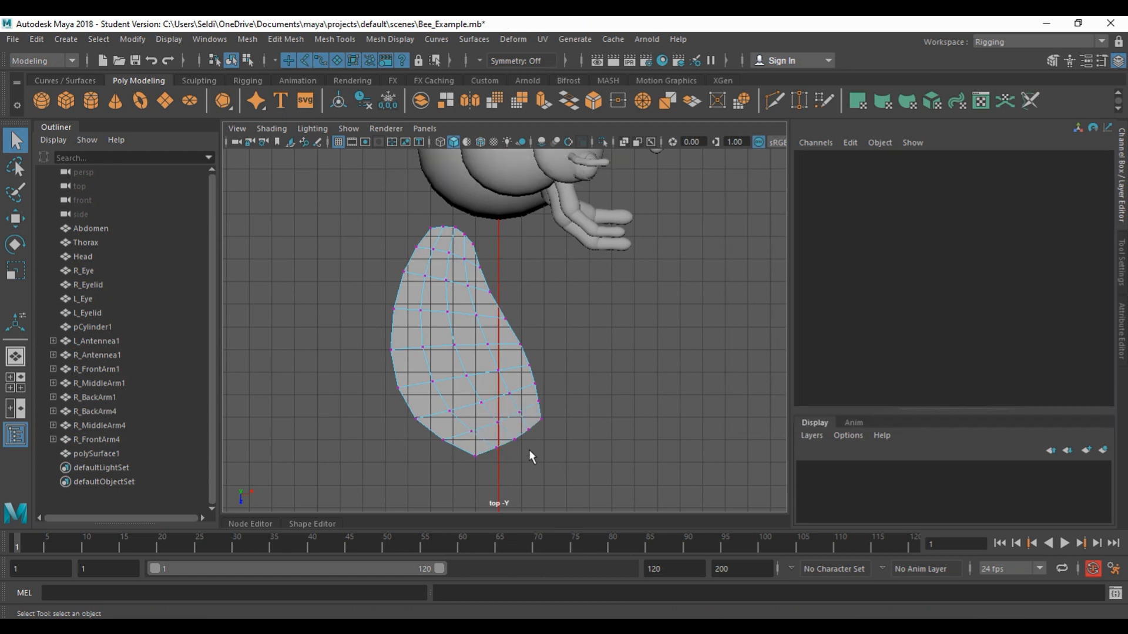
- Set the soft selection falloff radius to about 5.19 and pull the wide end's front edge vertex outward
{"action": "key", "text": "w"}
{"action": "left_click", "coordinate": [515, 441]}
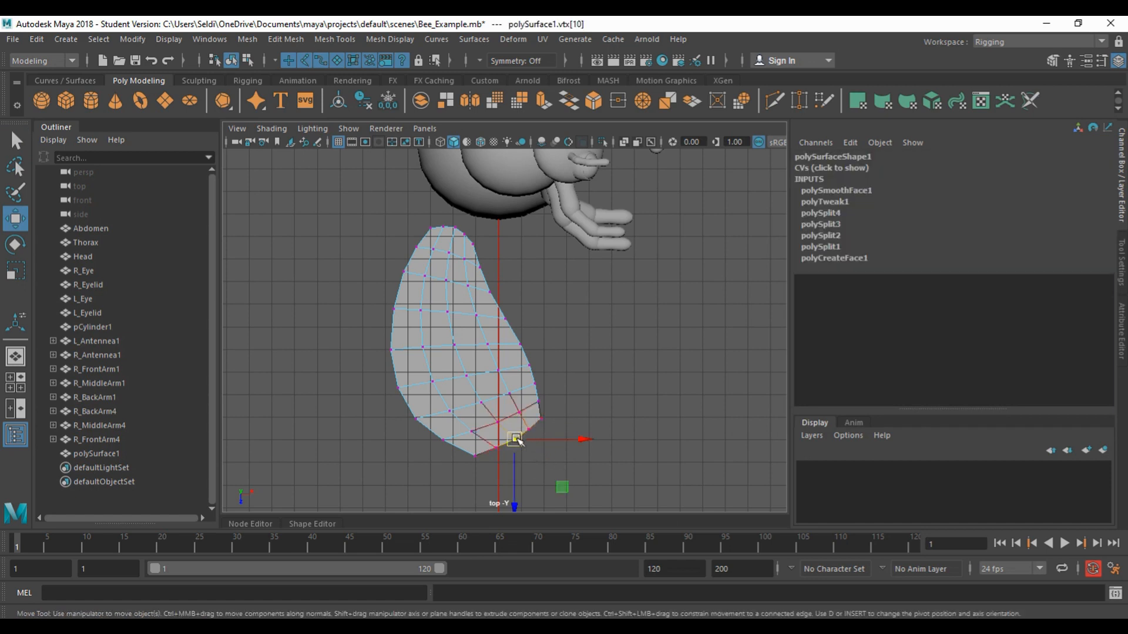
{"action": "mouse_move", "coordinate": [516, 441]}
{"action": "middle_mouse_down"}
{"action": "mouse_move", "coordinate": [536, 428]}
{"action": "mouse_move", "coordinate": [520, 442]}
{"action": "middle_mouse_up"}
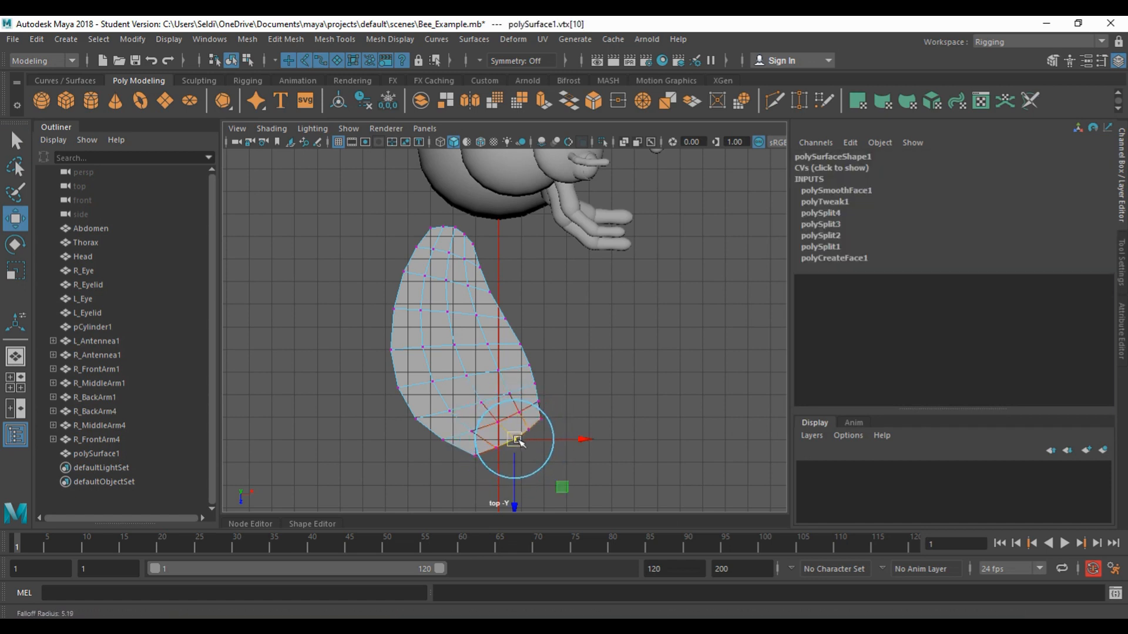
{"action": "left_click_drag", "start_coordinate": [511, 442], "coordinate": [514, 451]}
- Adjust the neighbouring vertices to finish rounding the wing's wide end, and return to object mode
{"action": "left_click", "coordinate": [498, 453]}
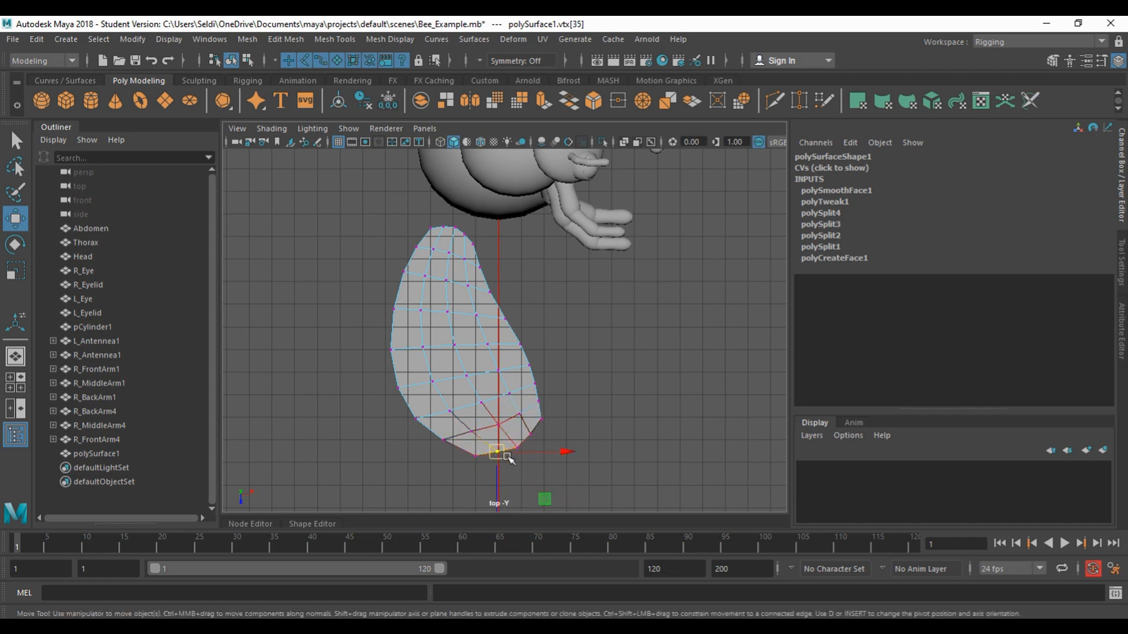
{"action": "left_click", "coordinate": [520, 443]}
{"action": "left_click_drag", "start_coordinate": [520, 442], "coordinate": [533, 439]}
{"action": "key", "text": "F8"}
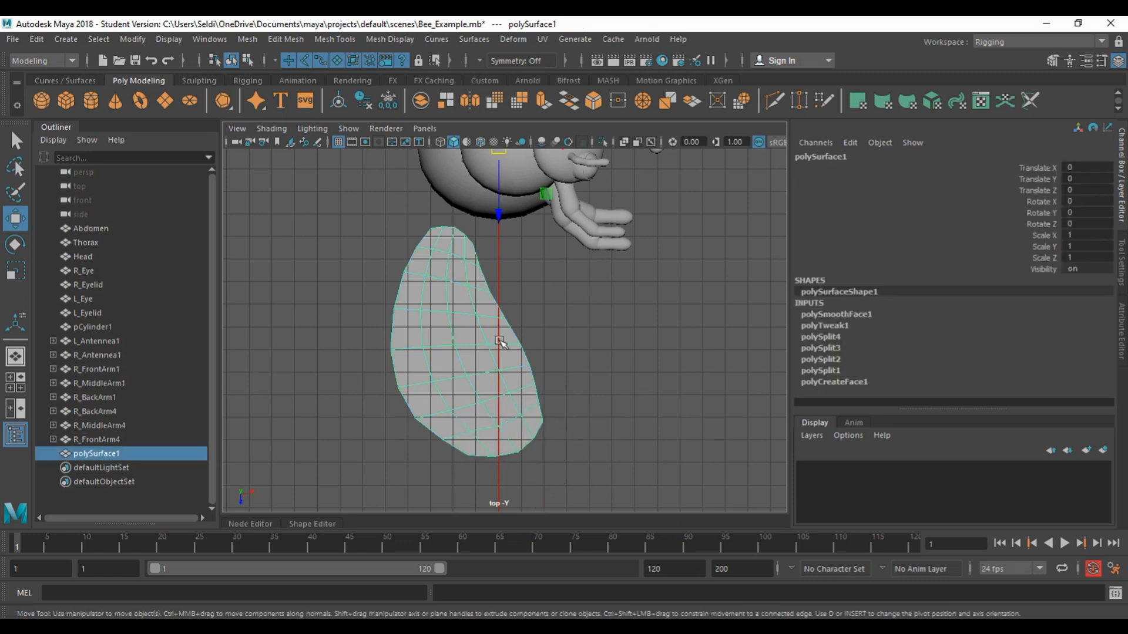
{"action": "middle_click_drag", "start_coordinate": [551, 280], "coordinate": [537, 340], "text": "alt"}
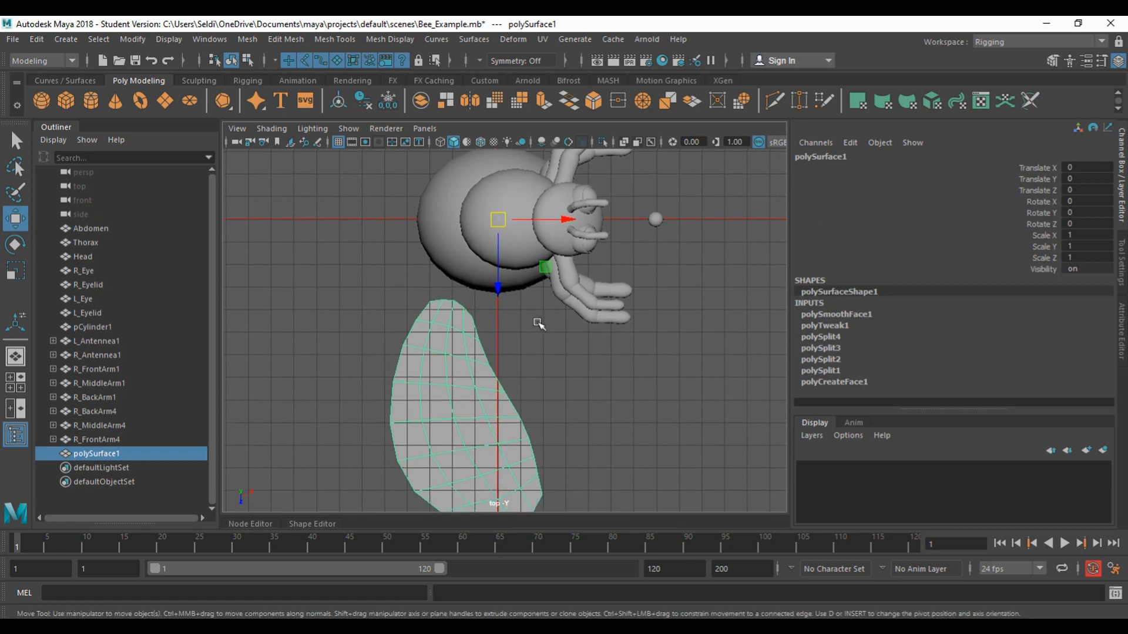
- Move the wing's pivot from the origin to the vertex at its narrow end, using vertex snapping
{"action": "key", "text": "d"}
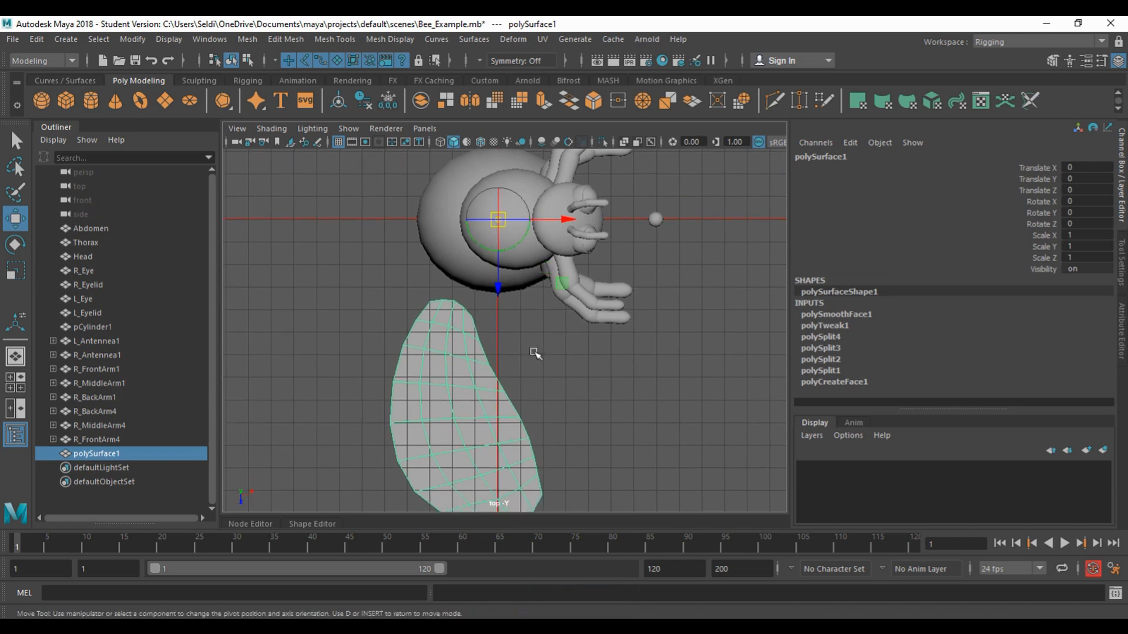
{"action": "key", "text": "v"}
{"action": "left_click_drag", "start_coordinate": [504, 227], "coordinate": [452, 304]}
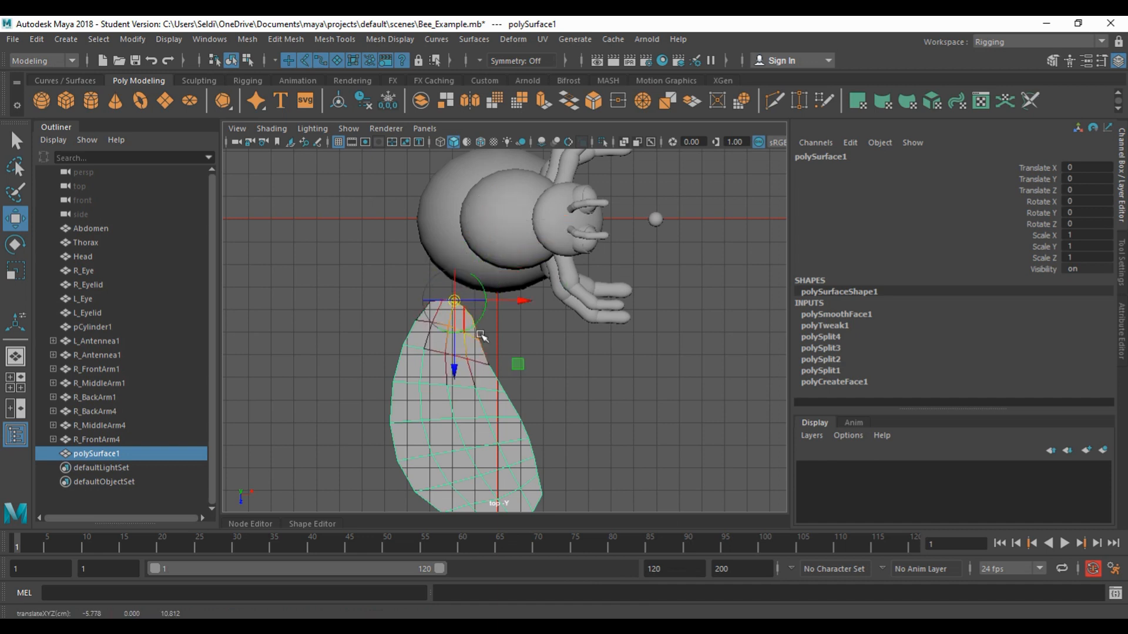
{"action": "key", "text": "d"}
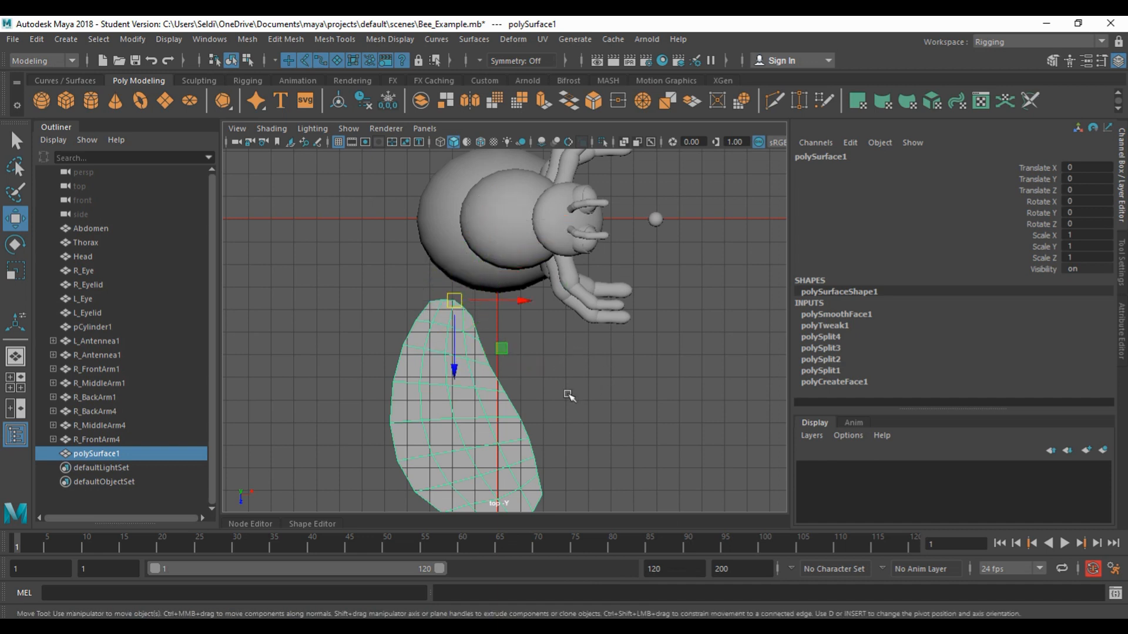
- Place the wing beside the thorax at Translate Y 18.206 and Z -5.653, and rotate it to -120 on Z
{"action": "key", "text": "alt"}
{"action": "scroll", "coordinate": [634, 359], "scroll_direction": "down", "scroll_amount": 3}
{"action": "scroll", "coordinate": [634, 359], "scroll_direction": "up", "scroll_amount": 1}
{"action": "key", "text": "space"}
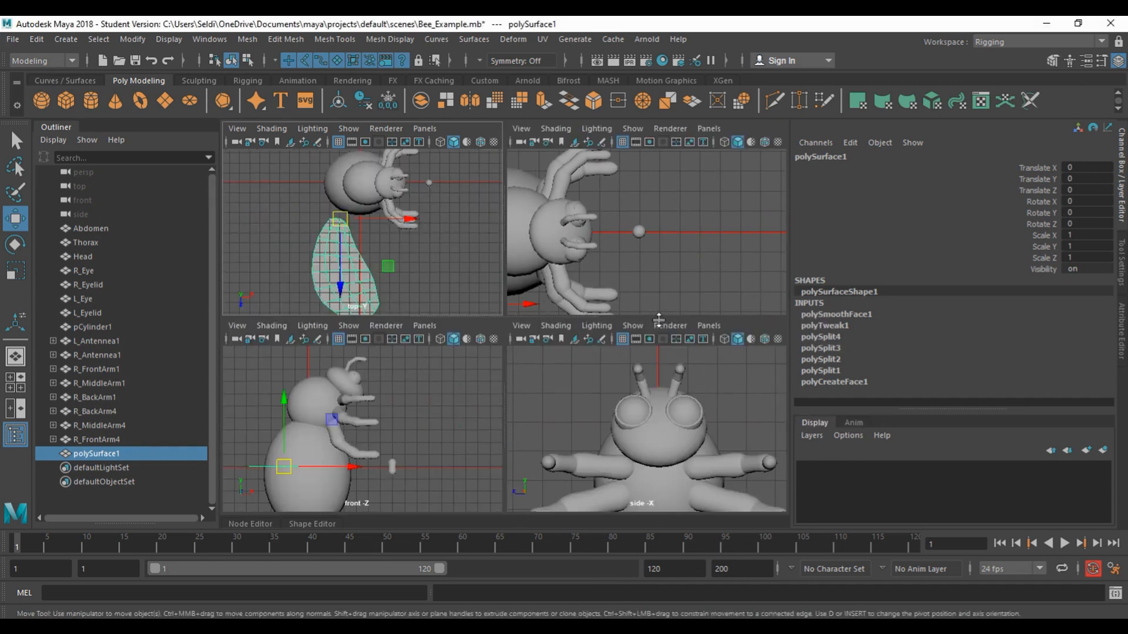
{"action": "key", "text": "space"}
{"action": "left_click_drag", "start_coordinate": [499, 427], "coordinate": [527, 429], "text": "alt"}
{"action": "key", "text": "space"}
{"action": "key", "text": "space"}
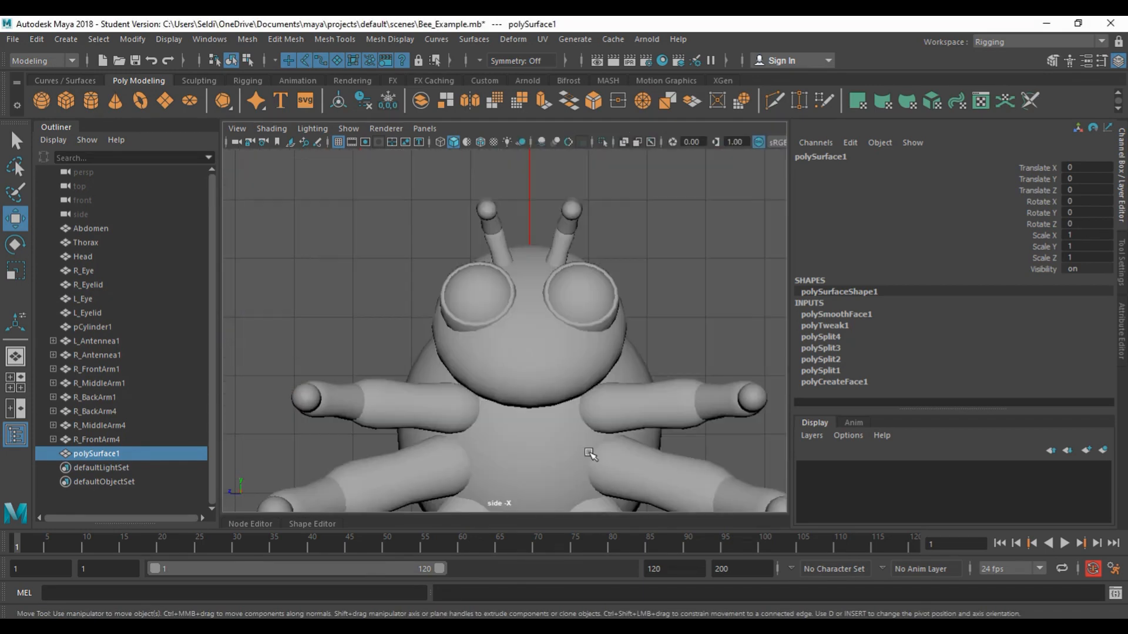
{"action": "scroll", "coordinate": [471, 432], "scroll_direction": "down", "scroll_amount": 3}
{"action": "left_click_drag", "start_coordinate": [435, 438], "coordinate": [435, 304]}
{"action": "left_click_drag", "start_coordinate": [369, 348], "coordinate": [411, 351]}
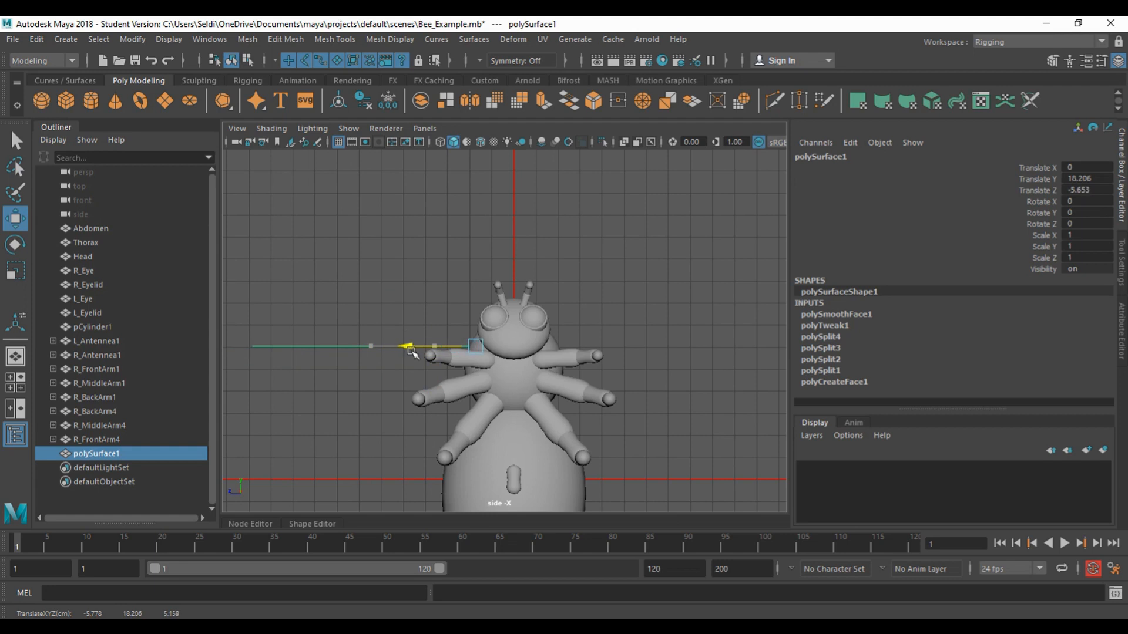
{"action": "key", "text": "e"}
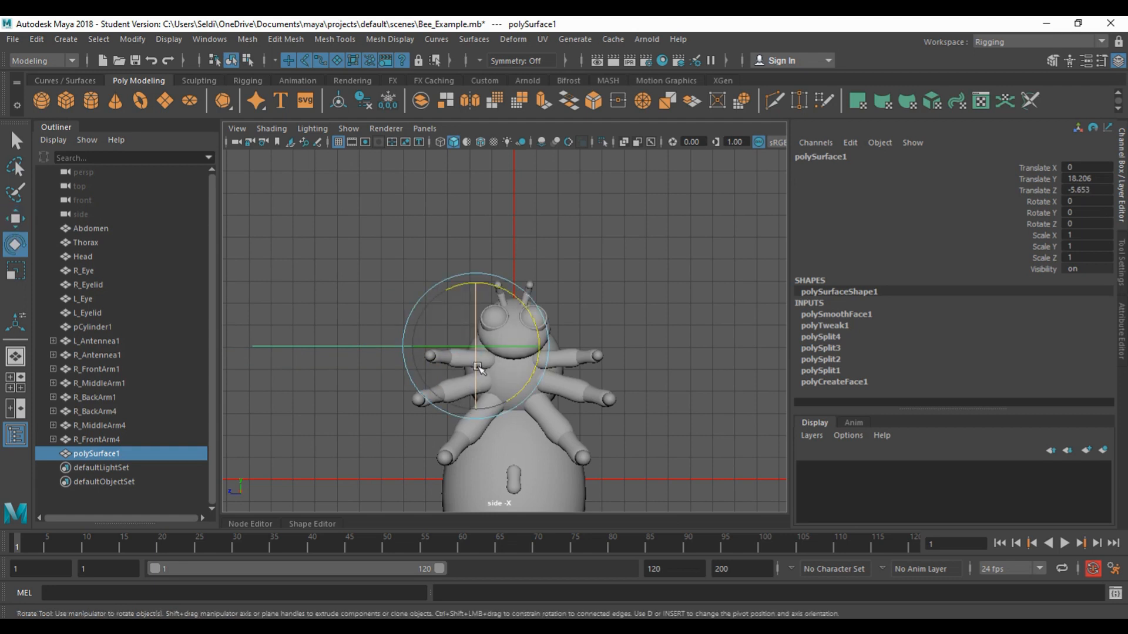
{"action": "left_click_drag", "start_coordinate": [476, 364], "coordinate": [389, 463]}
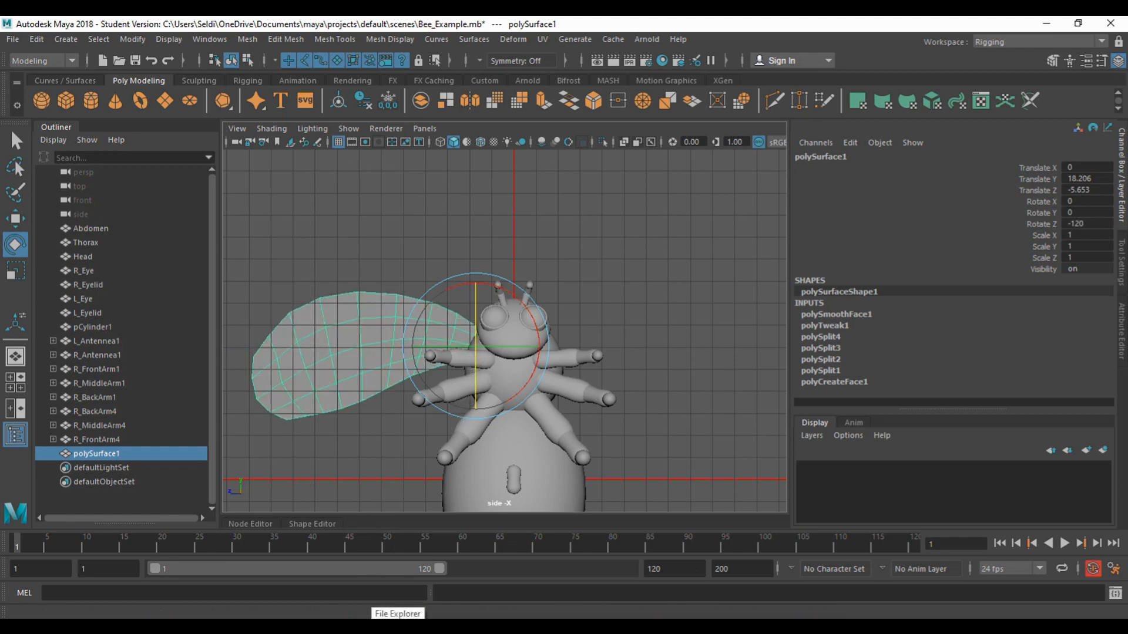
- Switch to the browser, compare how the wings sit in two bumble bee reference pictures, and return to Maya
{"action": "left_click", "coordinate": [425, 627]}
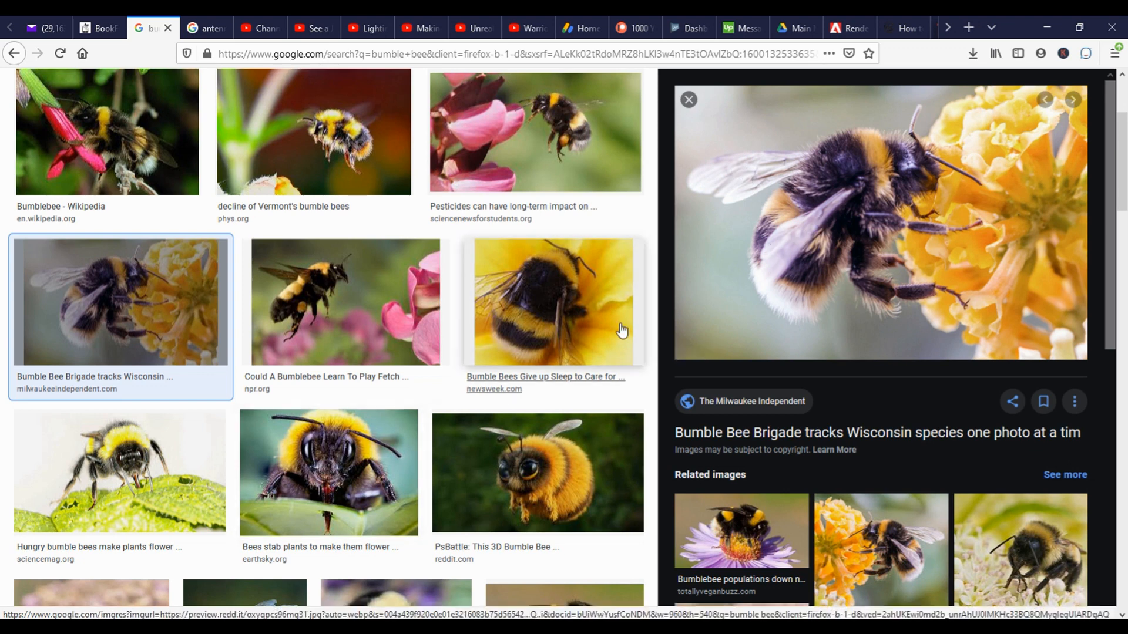
{"action": "left_click", "coordinate": [555, 451]}
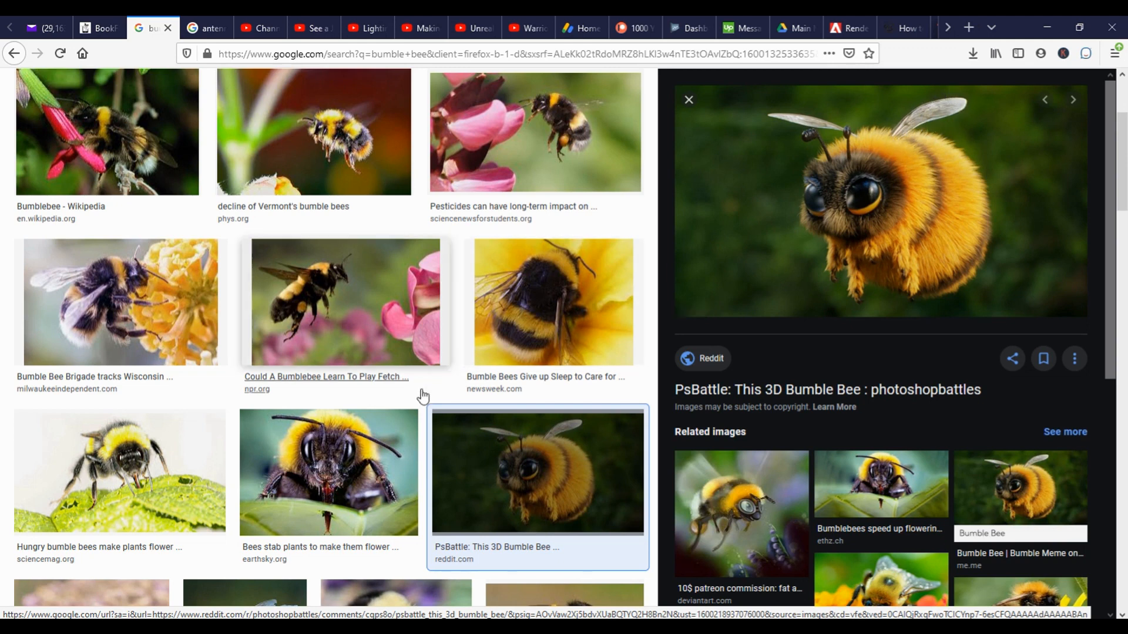
{"action": "left_click", "coordinate": [100, 302]}
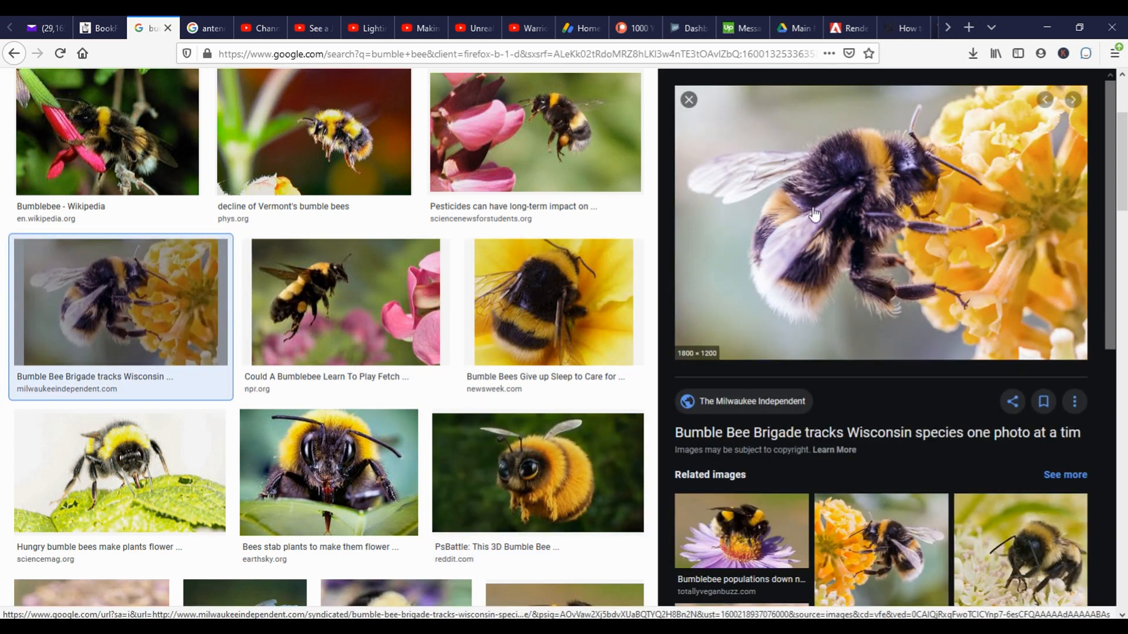
{"action": "mouse_move", "coordinate": [562, 604]}
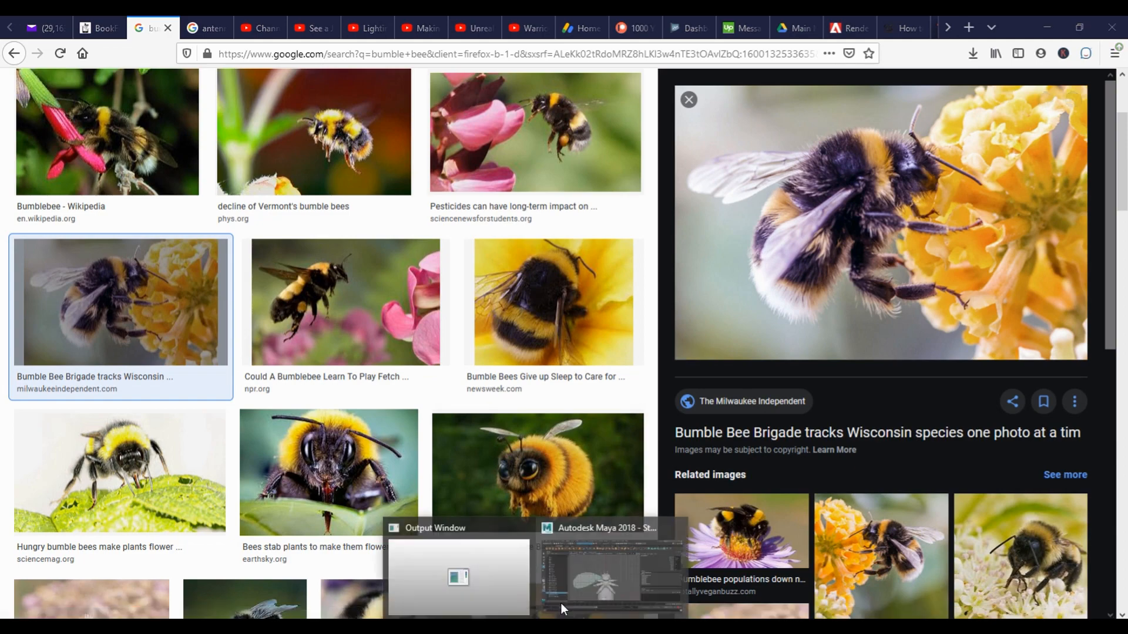
{"action": "left_click", "coordinate": [604, 574]}
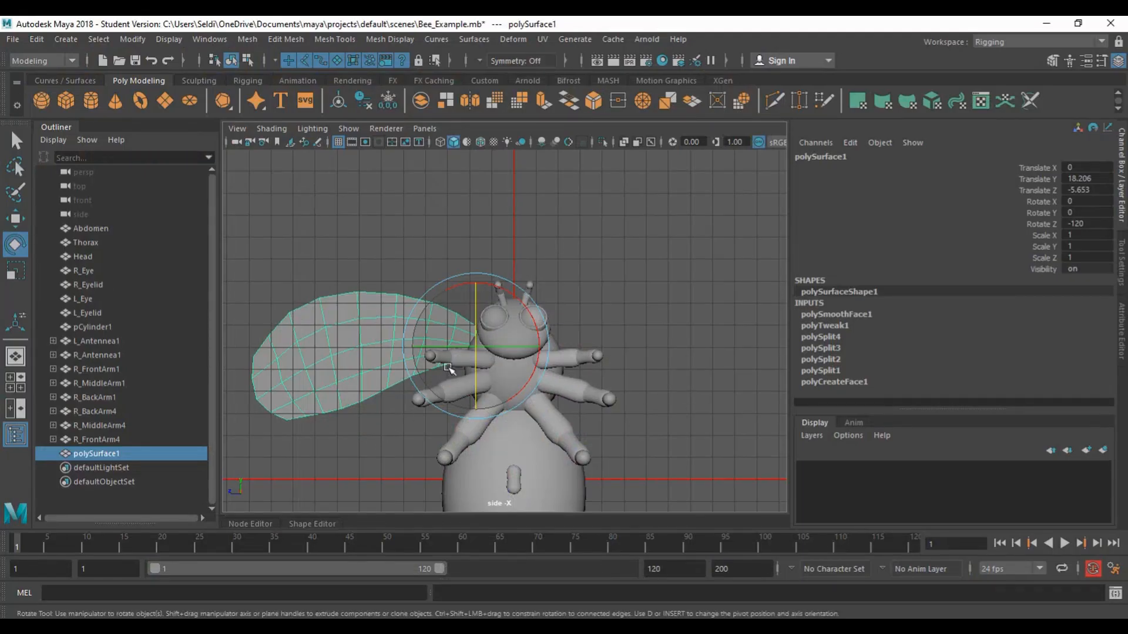
- Try rotating the wing to -302.112 on Z in the perspective view, and undo the rotation
{"action": "key", "text": "space"}
{"action": "key", "text": "space"}
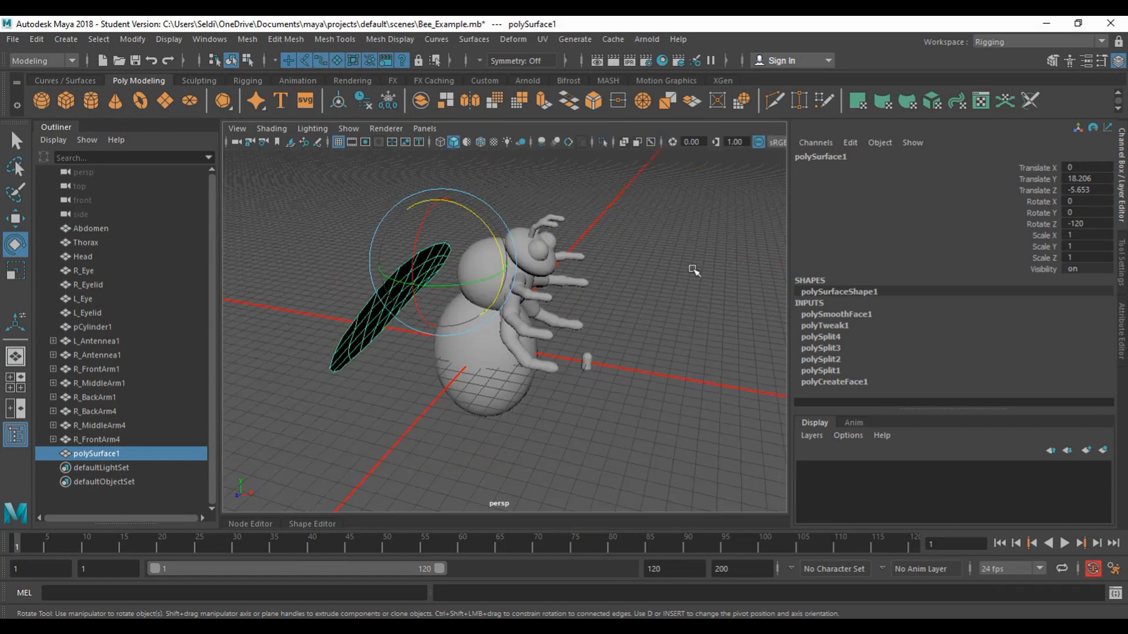
{"action": "left_click_drag", "start_coordinate": [615, 351], "coordinate": [513, 335], "text": "alt"}
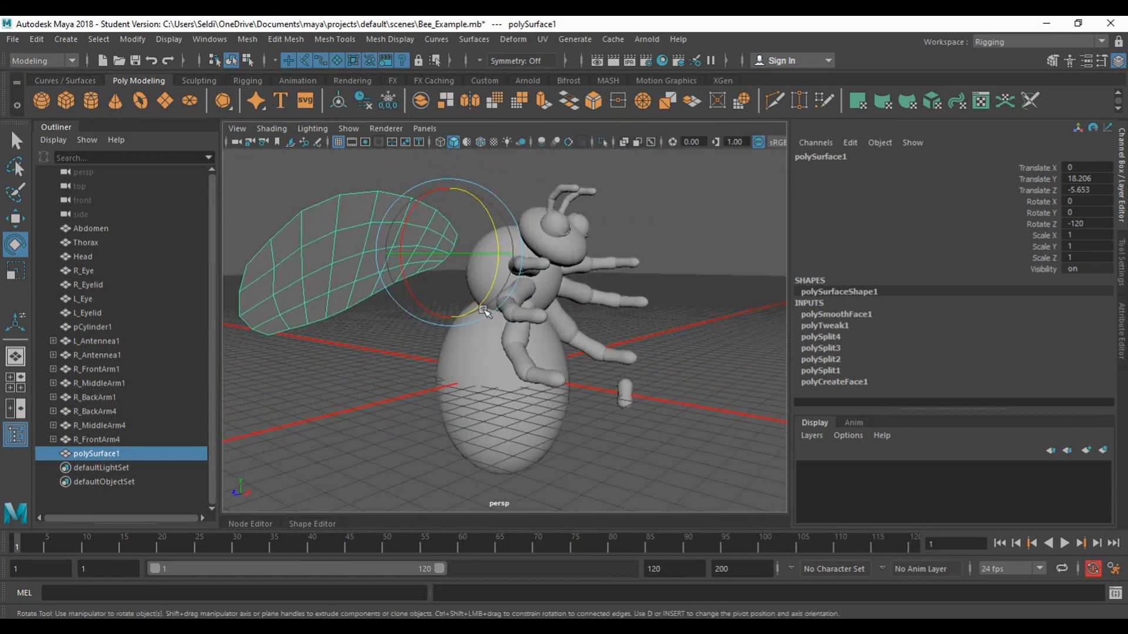
{"action": "left_click_drag", "start_coordinate": [473, 201], "coordinate": [386, 308]}
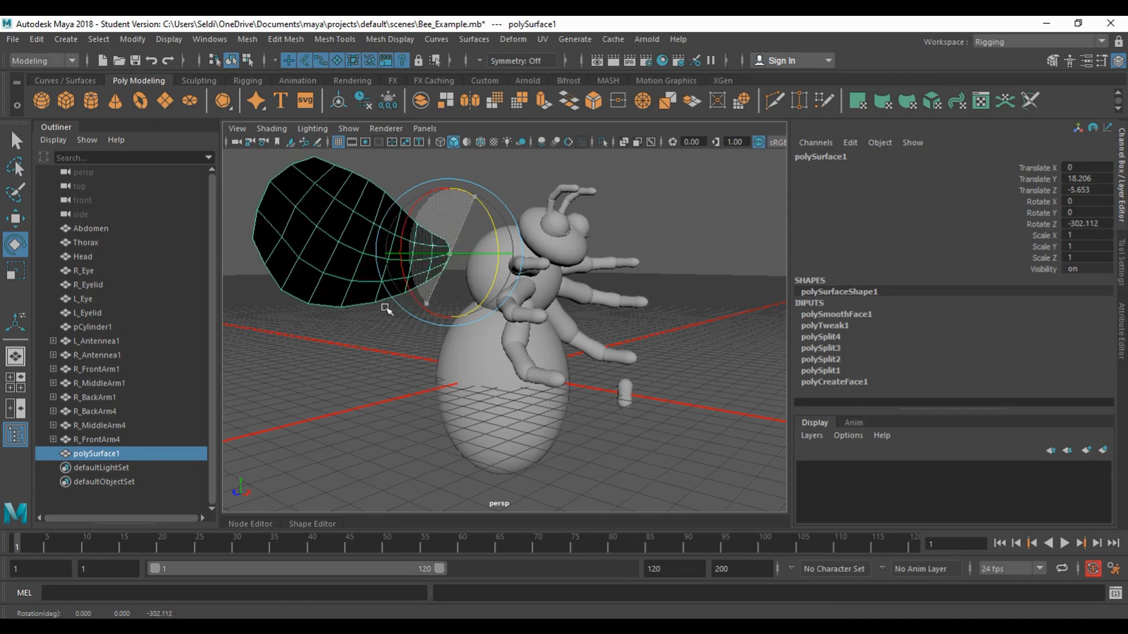
{"action": "left_click_drag", "start_coordinate": [357, 361], "coordinate": [398, 356], "text": "alt"}
{"action": "key", "text": "ctrl+z"}
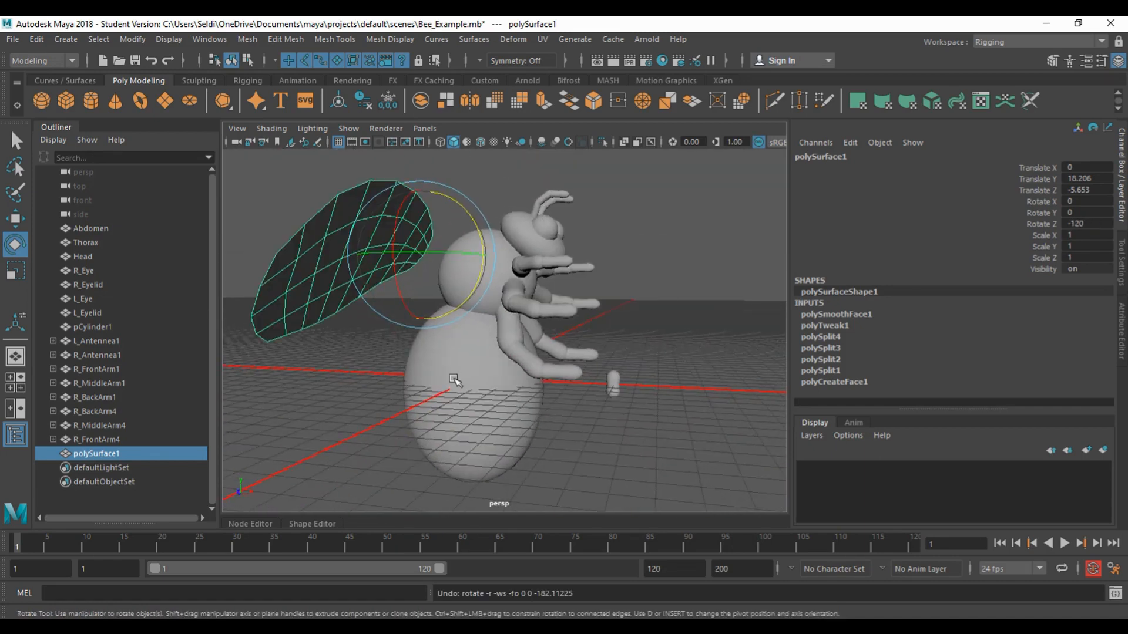
- Tilt the wing backward in the perspective view to rotations of about 45.276 on X, 17.21 on Y and -122.983 on Z
{"action": "left_click_drag", "start_coordinate": [479, 377], "coordinate": [561, 410], "text": "alt"}
{"action": "left_click_drag", "start_coordinate": [514, 342], "coordinate": [463, 347]}
{"action": "left_click_drag", "start_coordinate": [587, 308], "coordinate": [406, 291], "text": "alt"}
{"action": "scroll", "coordinate": [513, 317], "scroll_direction": "up", "scroll_amount": 5}
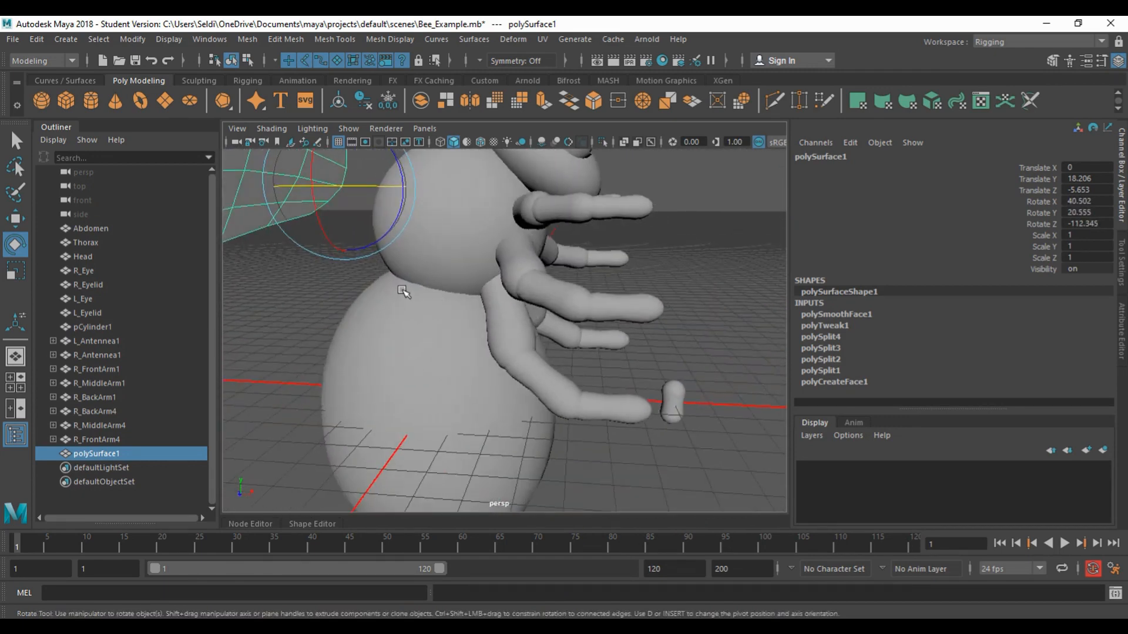
{"action": "middle_click_drag", "start_coordinate": [405, 292], "coordinate": [461, 351], "text": "alt"}
{"action": "scroll", "coordinate": [460, 351], "scroll_direction": "down", "scroll_amount": 3}
{"action": "left_click_drag", "start_coordinate": [460, 352], "coordinate": [405, 348], "text": "alt"}
{"action": "left_click_drag", "start_coordinate": [494, 222], "coordinate": [492, 236]}
{"action": "scroll", "coordinate": [526, 297], "scroll_direction": "down", "scroll_amount": 5}
{"action": "scroll", "coordinate": [529, 309], "scroll_direction": "up", "scroll_amount": 2}
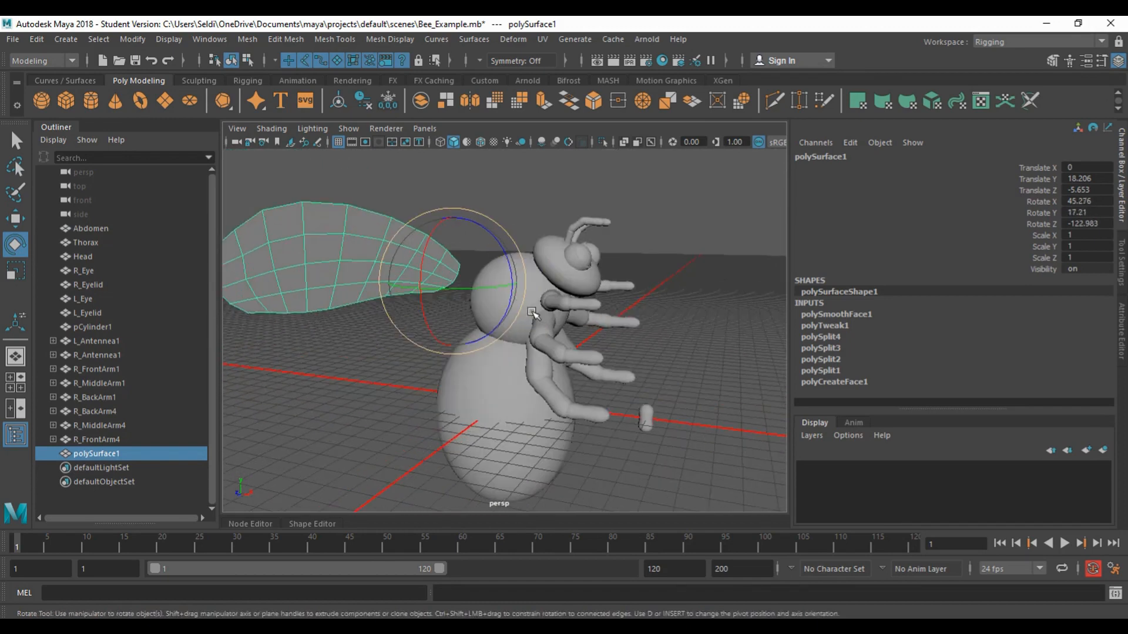
- Move the wing against the thorax at Translate X 6.589 and scale it uniformly to 0.558
{"action": "key", "text": "w"}
{"action": "left_click_drag", "start_coordinate": [517, 285], "coordinate": [460, 322]}
{"action": "key", "text": "r"}
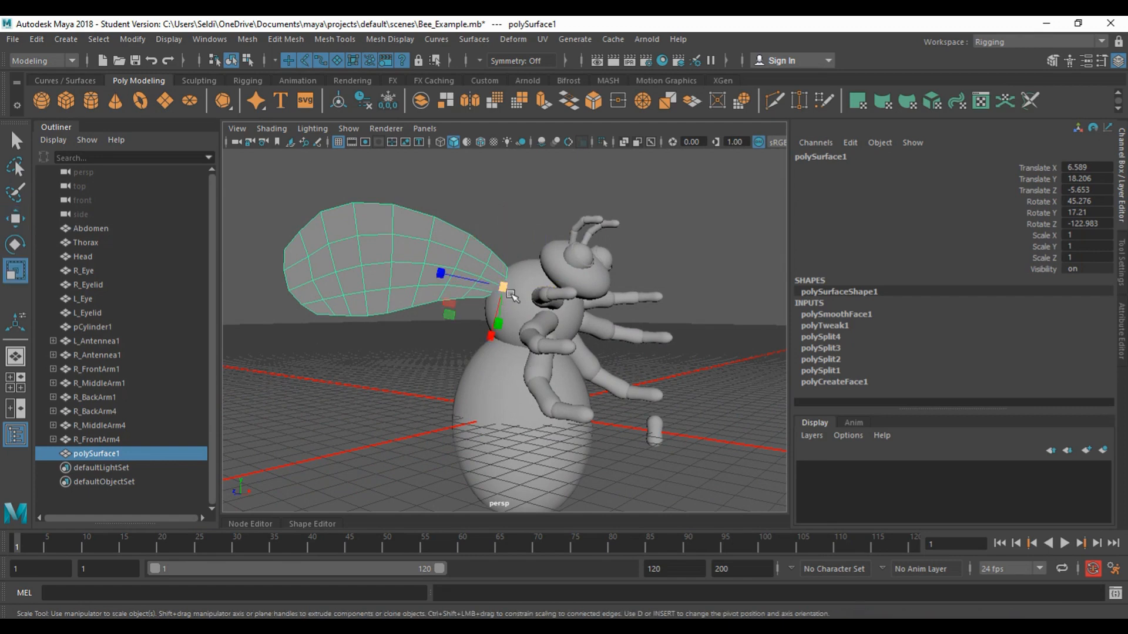
{"action": "left_click_drag", "start_coordinate": [503, 285], "coordinate": [409, 294]}
- Try to make the opposite wing by duplicating this one and setting the copy's Translate Z to 5.653, and delete the copy
{"action": "scroll", "coordinate": [530, 318], "scroll_direction": "up", "scroll_amount": 6}
{"action": "left_click_drag", "start_coordinate": [530, 309], "coordinate": [370, 305], "text": "alt"}
{"action": "key", "text": "ctrl+d"}
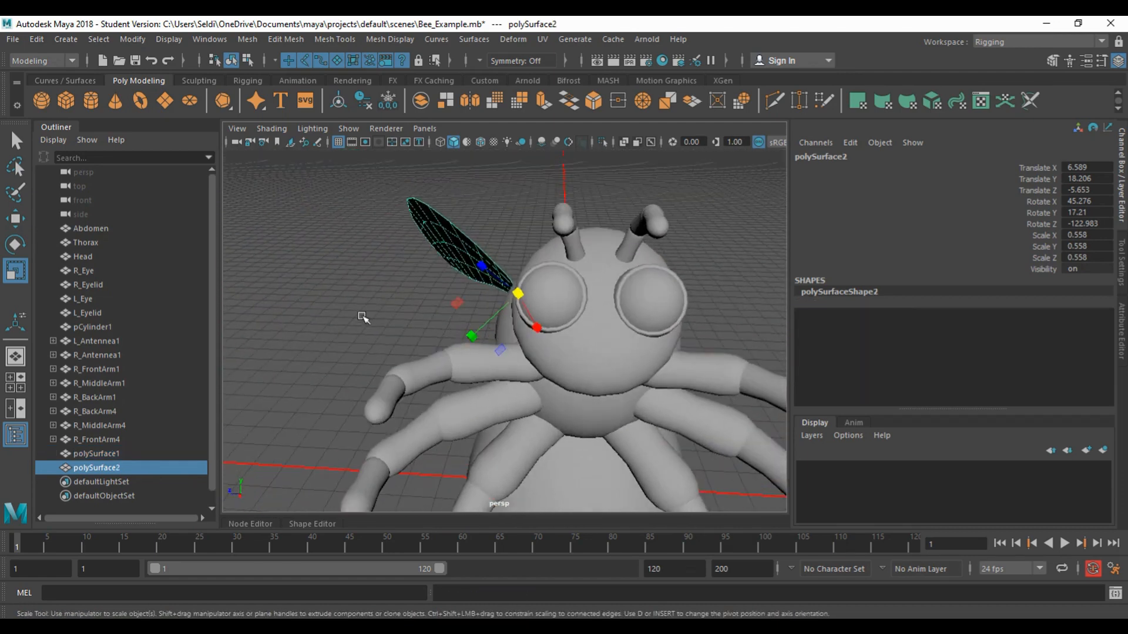
{"action": "key", "text": "w"}
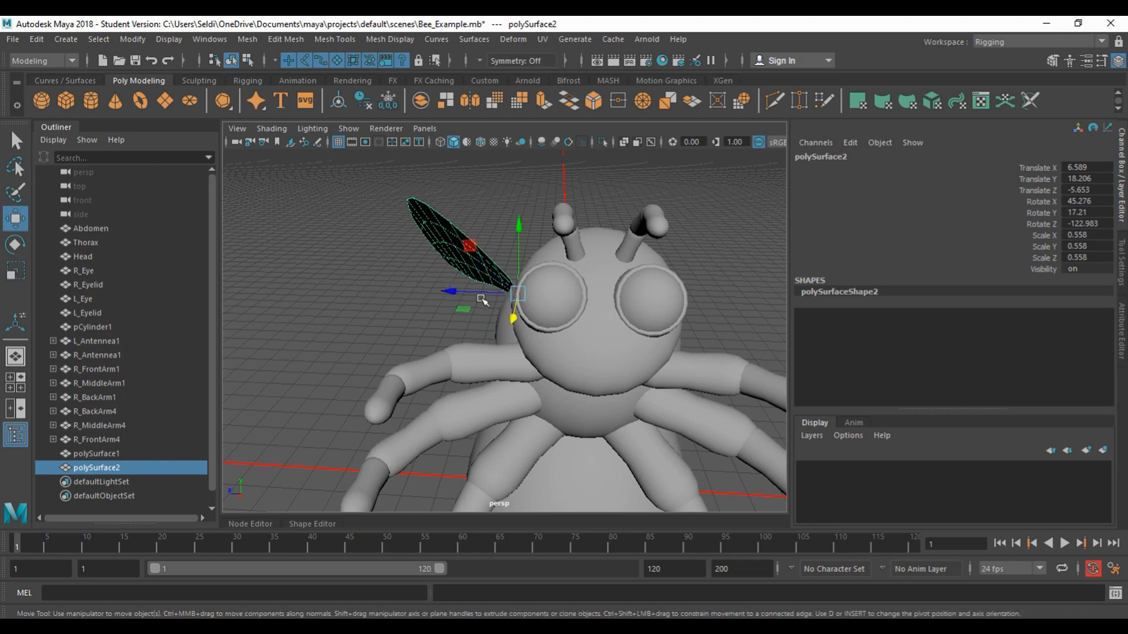
{"action": "double_click", "coordinate": [1080, 190]}
{"action": "key", "text": "Return"}
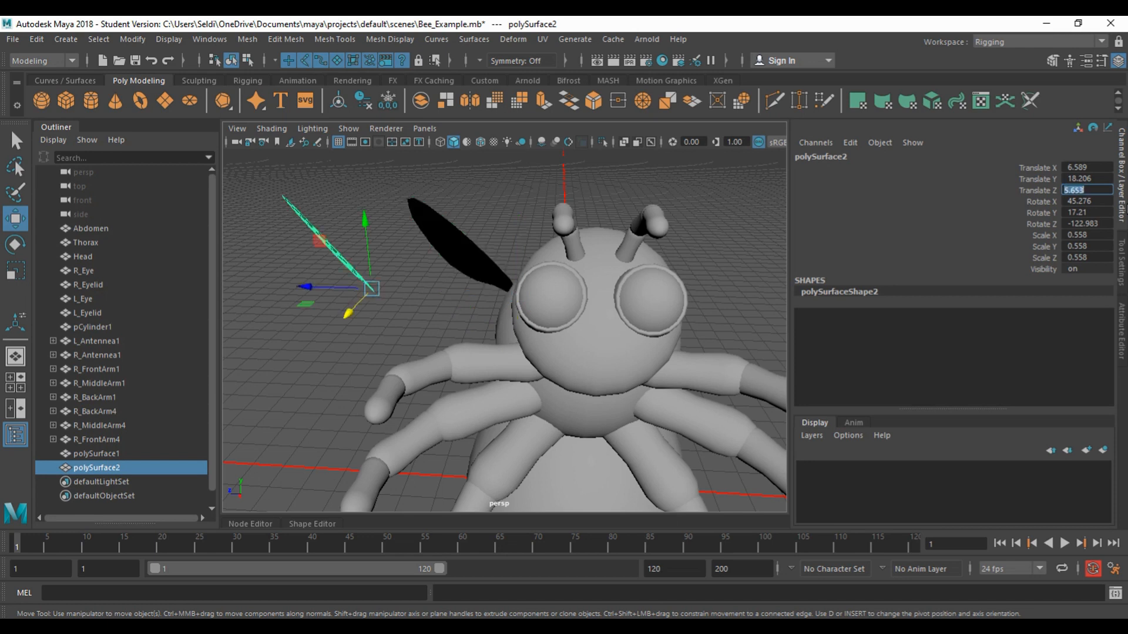
{"action": "scroll", "coordinate": [540, 279], "scroll_direction": "down", "scroll_amount": 2}
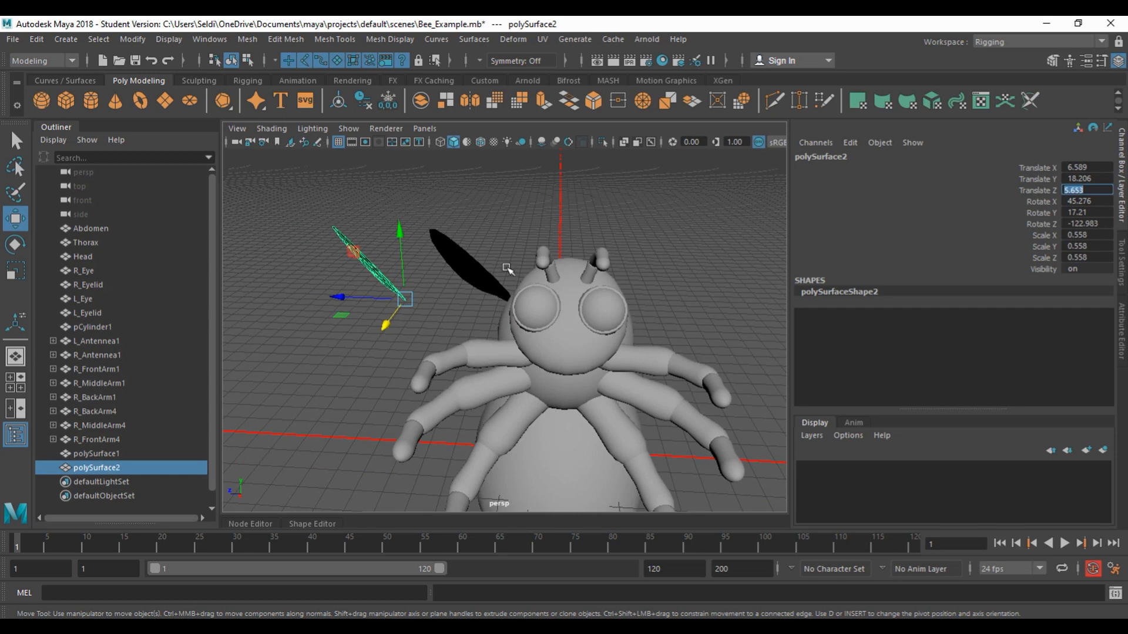
{"action": "left_click_drag", "start_coordinate": [508, 269], "coordinate": [265, 335], "text": "alt"}
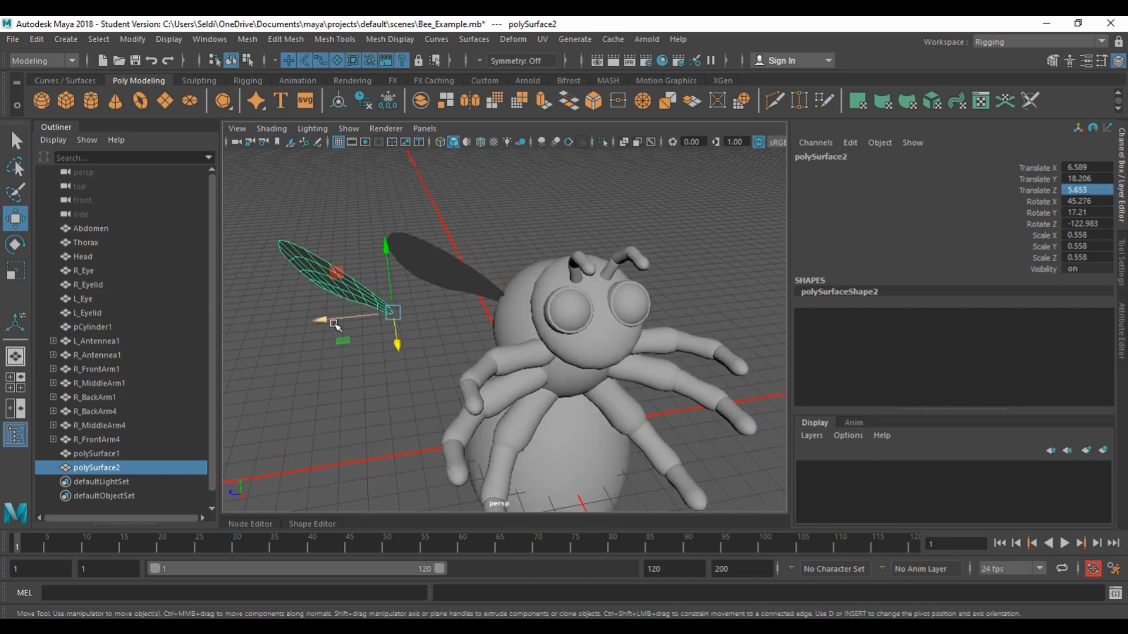
{"action": "key", "text": "Delete"}
- Mirror the wing as a copy across the world Z axis
{"action": "left_click", "coordinate": [445, 271]}
{"action": "left_click_drag", "start_coordinate": [374, 278], "coordinate": [400, 251], "text": "alt"}
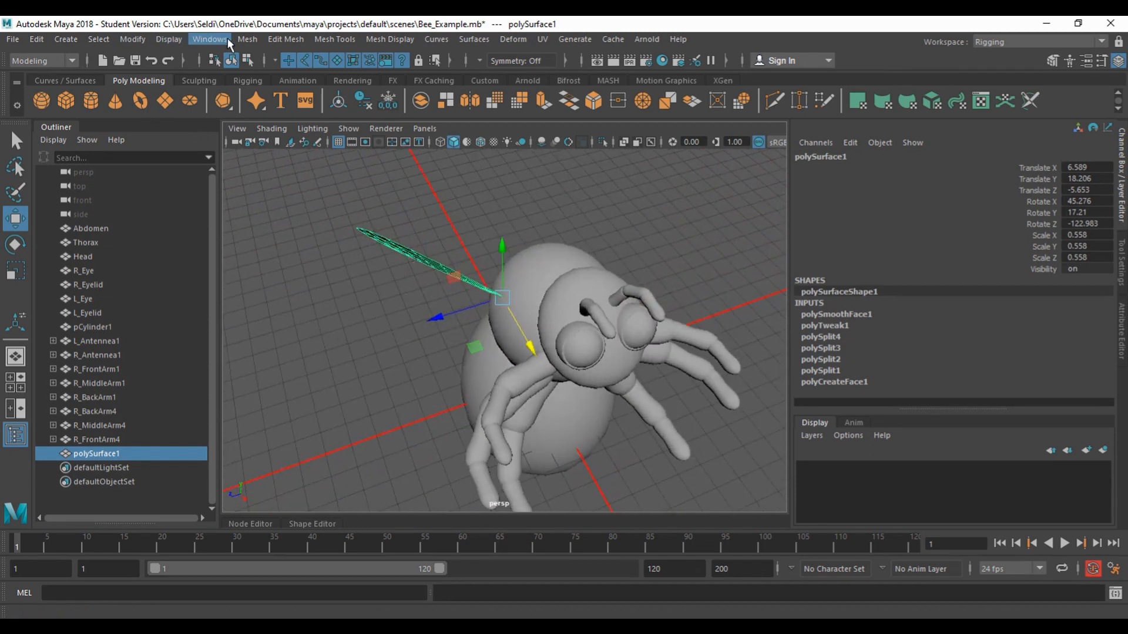
{"action": "left_click", "coordinate": [247, 39]}
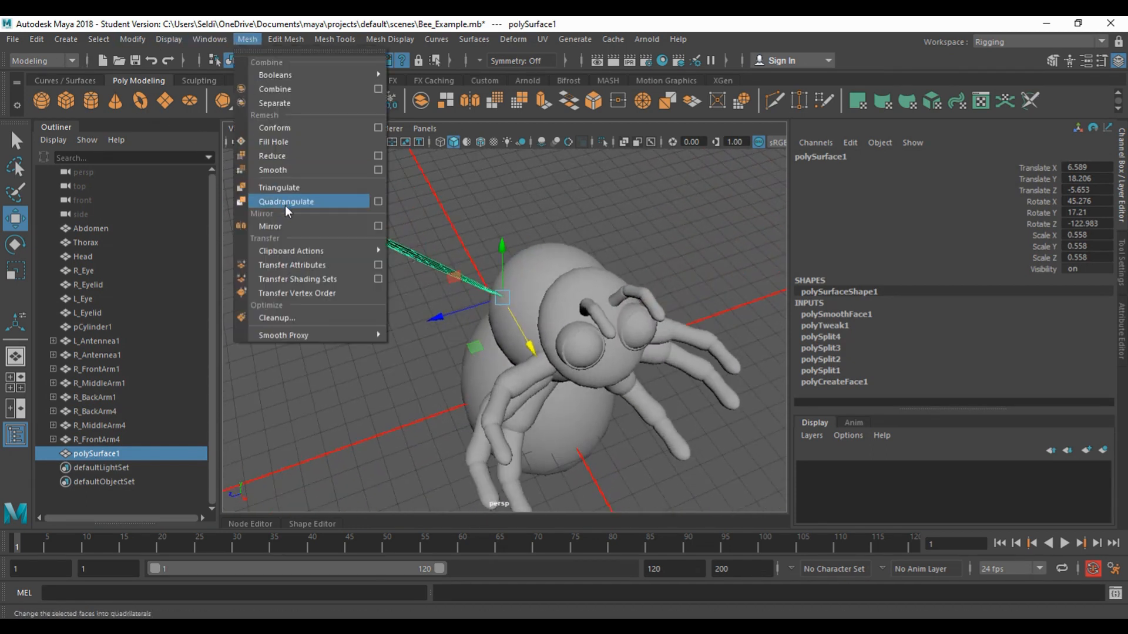
{"action": "left_click", "coordinate": [378, 226]}
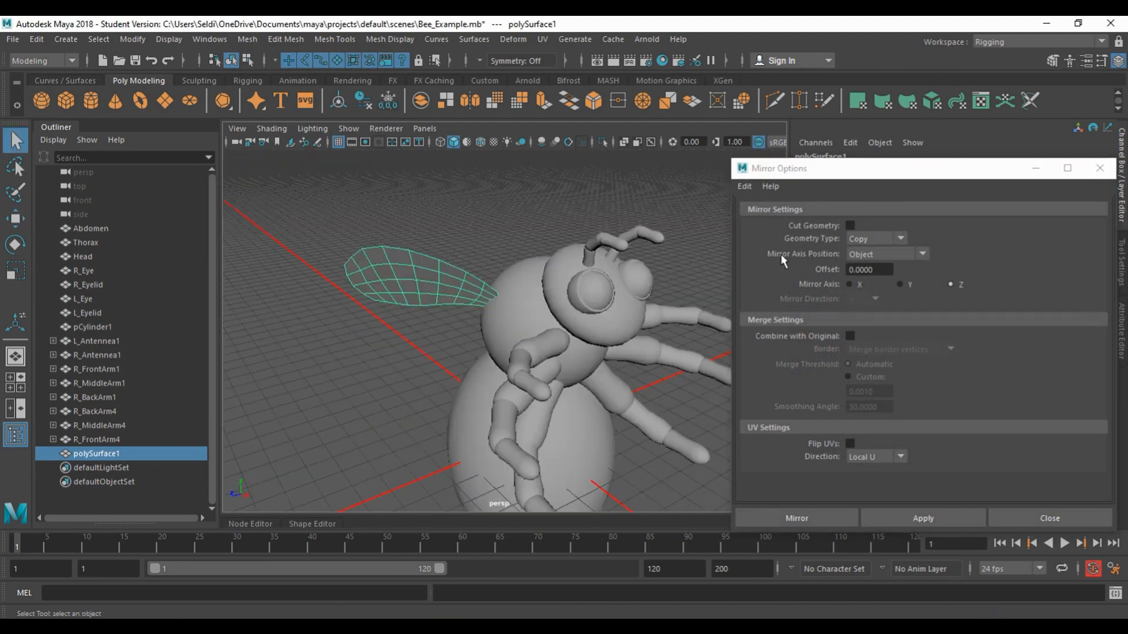
{"action": "left_click", "coordinate": [884, 254]}
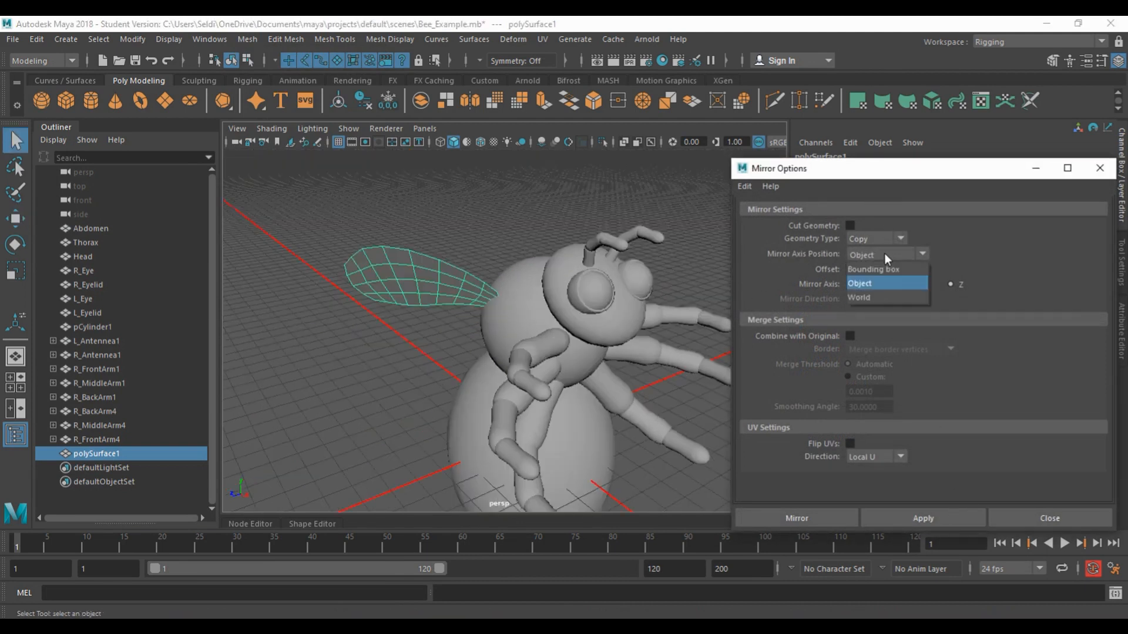
{"action": "left_click", "coordinate": [883, 297]}
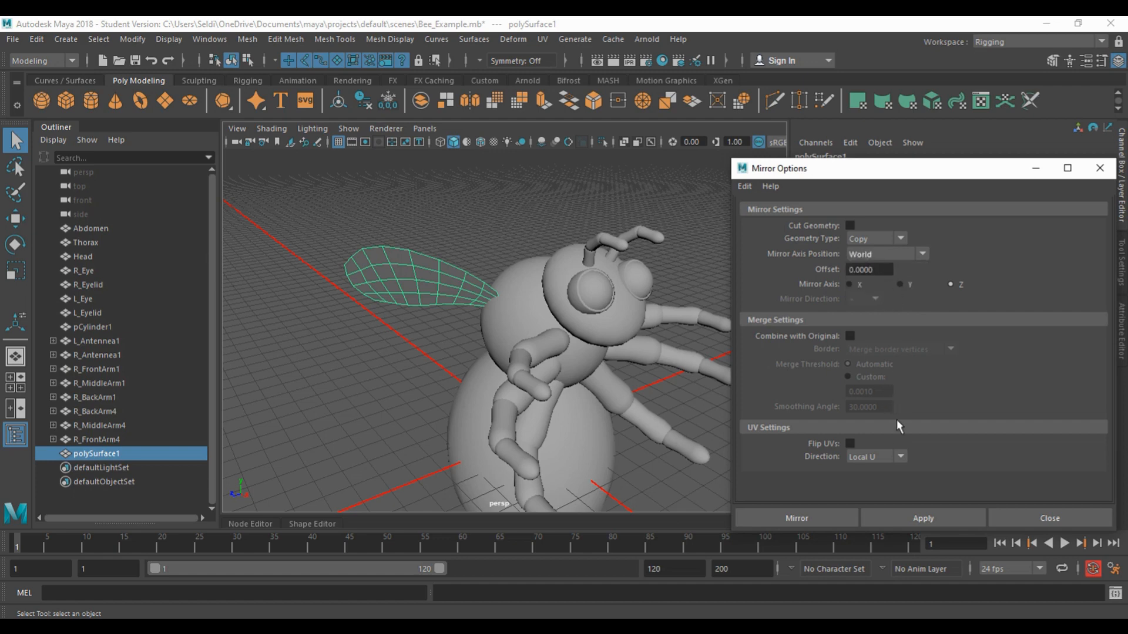
{"action": "left_click", "coordinate": [897, 517]}
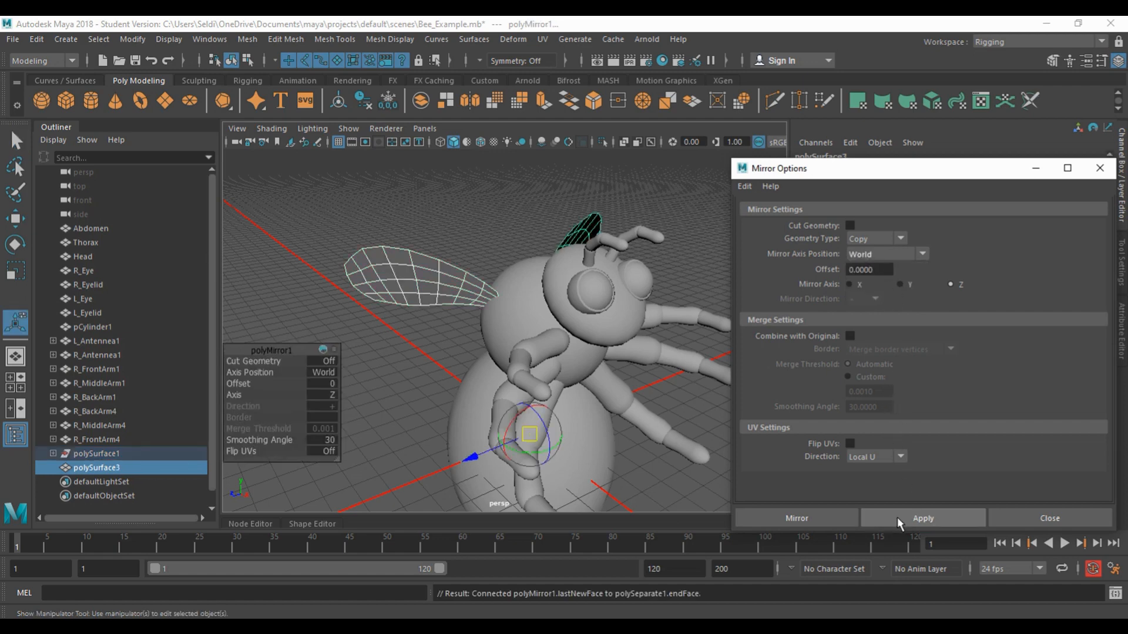
- Reverse the normals of the original wing and clear the selection
{"action": "left_click_drag", "start_coordinate": [625, 340], "coordinate": [646, 329], "text": "alt"}
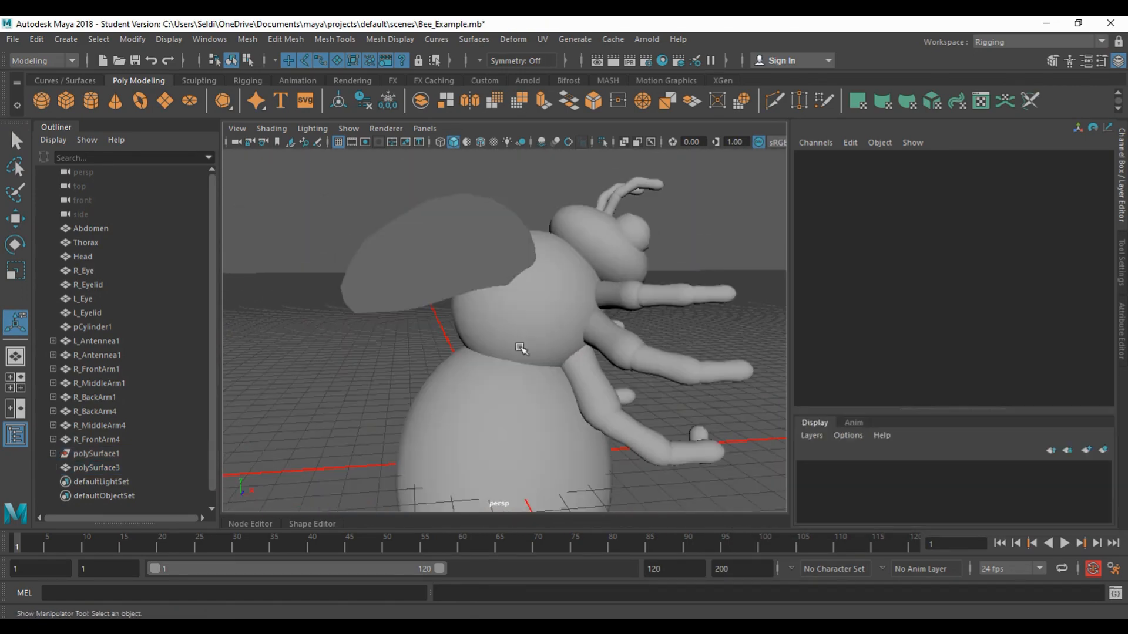
{"action": "left_click_drag", "start_coordinate": [520, 348], "coordinate": [522, 305], "text": "alt"}
{"action": "left_click", "coordinate": [379, 285]}
{"action": "left_click", "coordinate": [658, 294]}
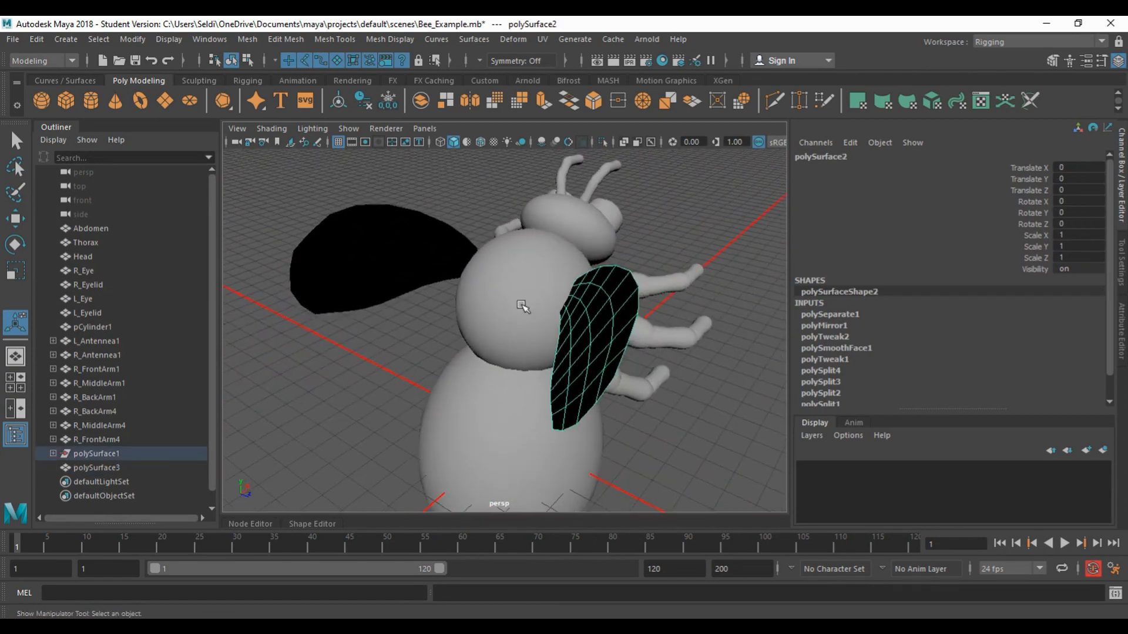
{"action": "left_click", "coordinate": [382, 40]}
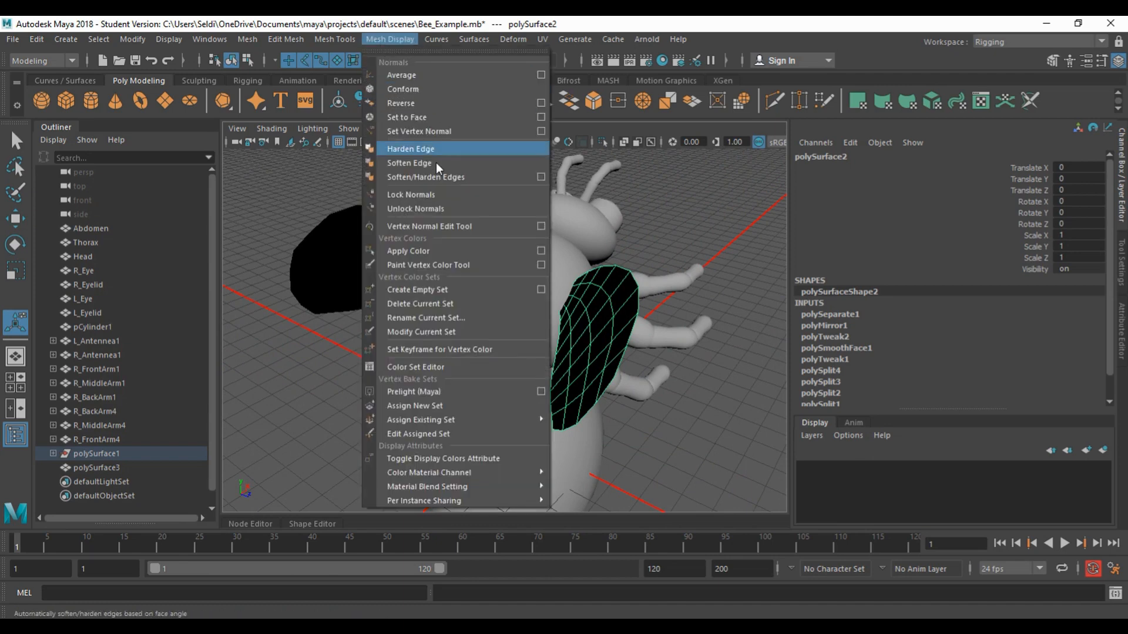
{"action": "left_click", "coordinate": [415, 105]}
{"action": "left_click_drag", "start_coordinate": [594, 334], "coordinate": [693, 300], "text": "alt"}
{"action": "left_click", "coordinate": [730, 248]}
{"action": "right_click_drag", "start_coordinate": [402, 287], "coordinate": [346, 355]}
{"action": "left_click_drag", "start_coordinate": [315, 361], "coordinate": [517, 353], "text": "alt"}
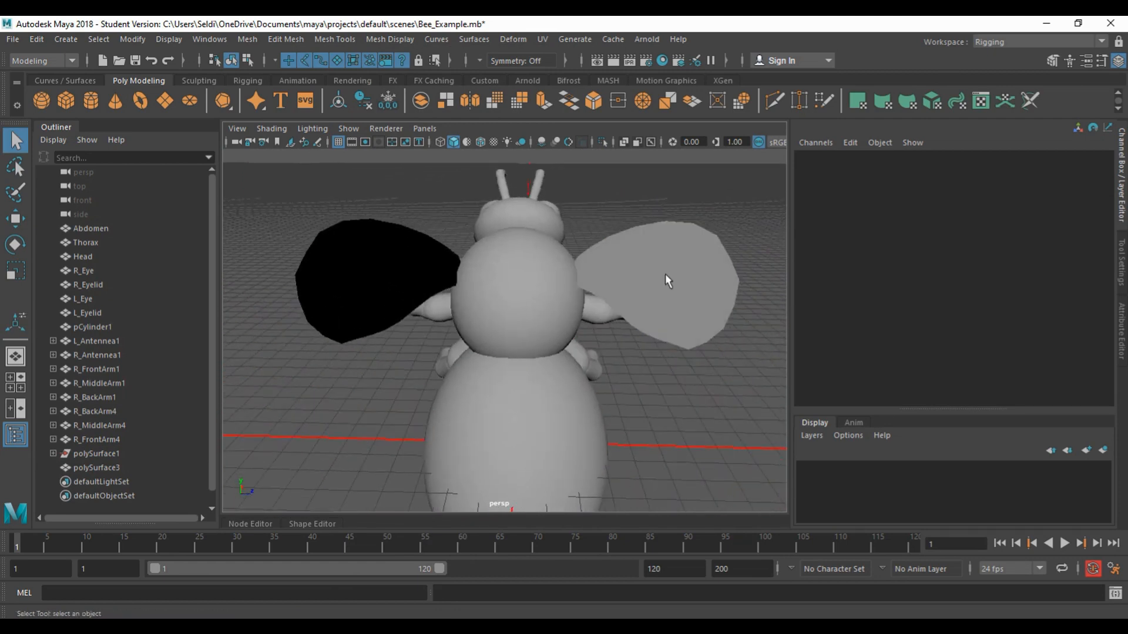
- Undo the normal reversal on the original wing and reselect the wing as an object with soft selection off its components
{"action": "left_click_drag", "start_coordinate": [655, 286], "coordinate": [465, 311], "text": "alt"}
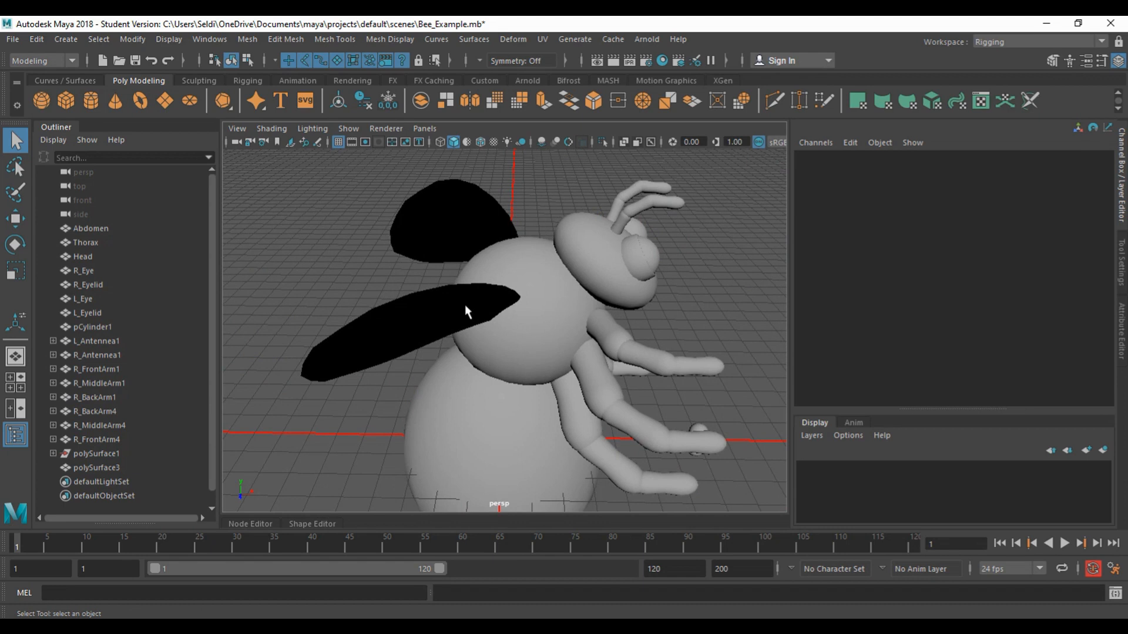
{"action": "left_click", "coordinate": [466, 312]}
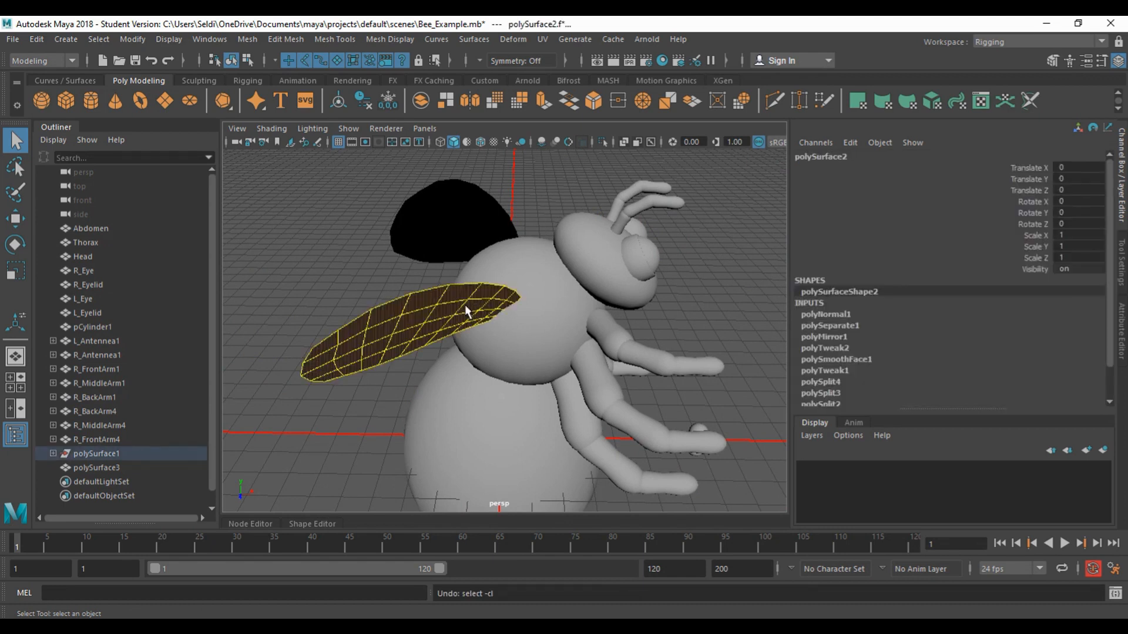
{"action": "key", "text": "ctrl+z"}
{"action": "right_click_drag", "start_coordinate": [363, 329], "coordinate": [416, 237]}
{"action": "right_click_drag", "start_coordinate": [400, 321], "coordinate": [423, 235]}
{"action": "left_click", "coordinate": [443, 341]}
{"action": "left_click", "coordinate": [442, 333]}
{"action": "left_click_drag", "start_coordinate": [469, 372], "coordinate": [388, 342], "text": "alt"}
{"action": "scroll", "coordinate": [439, 290], "scroll_direction": "down", "scroll_amount": 3}
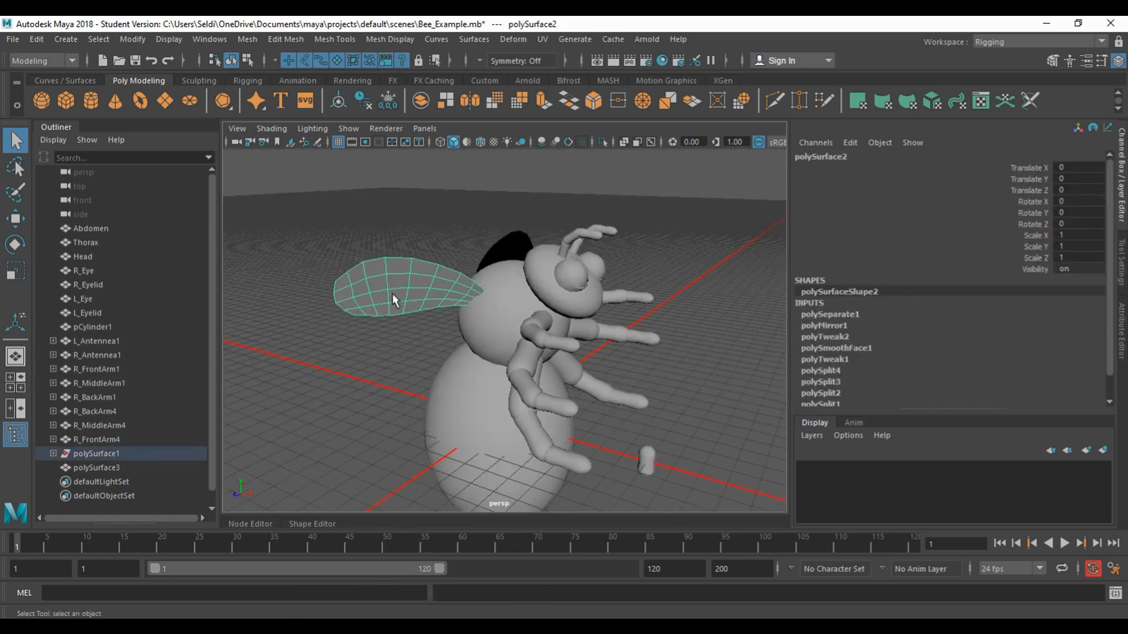
- Extrude the original wing's faces with a Local Translate Z of 0.202 to give the wing thickness
{"action": "left_click_drag", "start_coordinate": [333, 293], "coordinate": [495, 330], "text": "alt"}
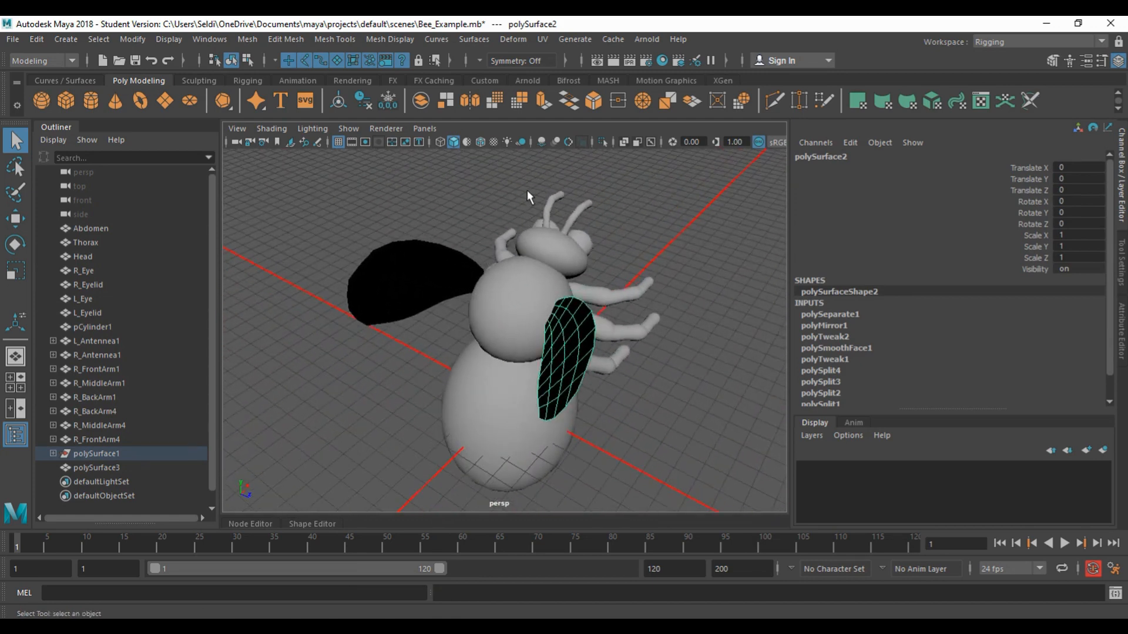
{"action": "scroll", "coordinate": [527, 202], "scroll_direction": "up", "scroll_amount": 3}
{"action": "left_click", "coordinate": [539, 97]}
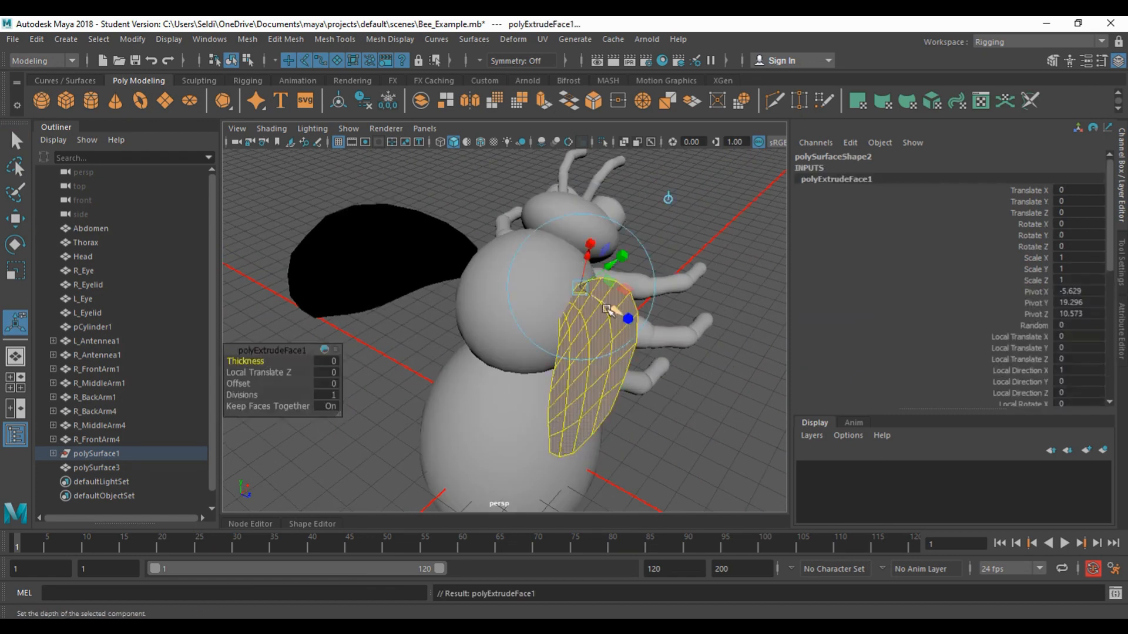
{"action": "left_click_drag", "start_coordinate": [681, 340], "coordinate": [572, 314], "text": "alt"}
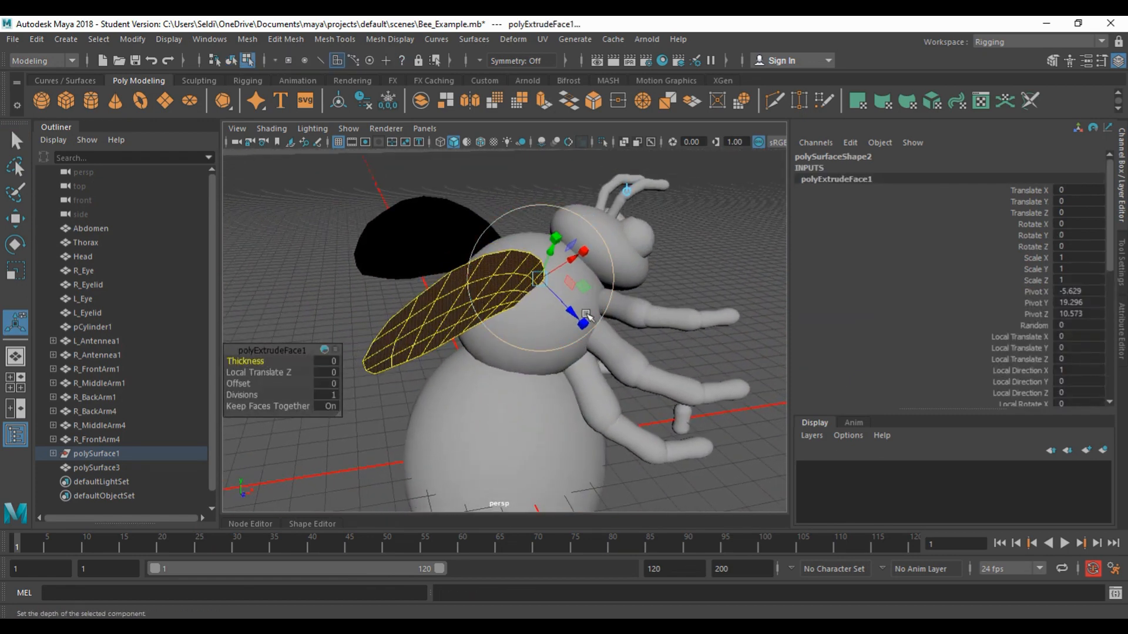
{"action": "left_click_drag", "start_coordinate": [574, 311], "coordinate": [390, 302]}
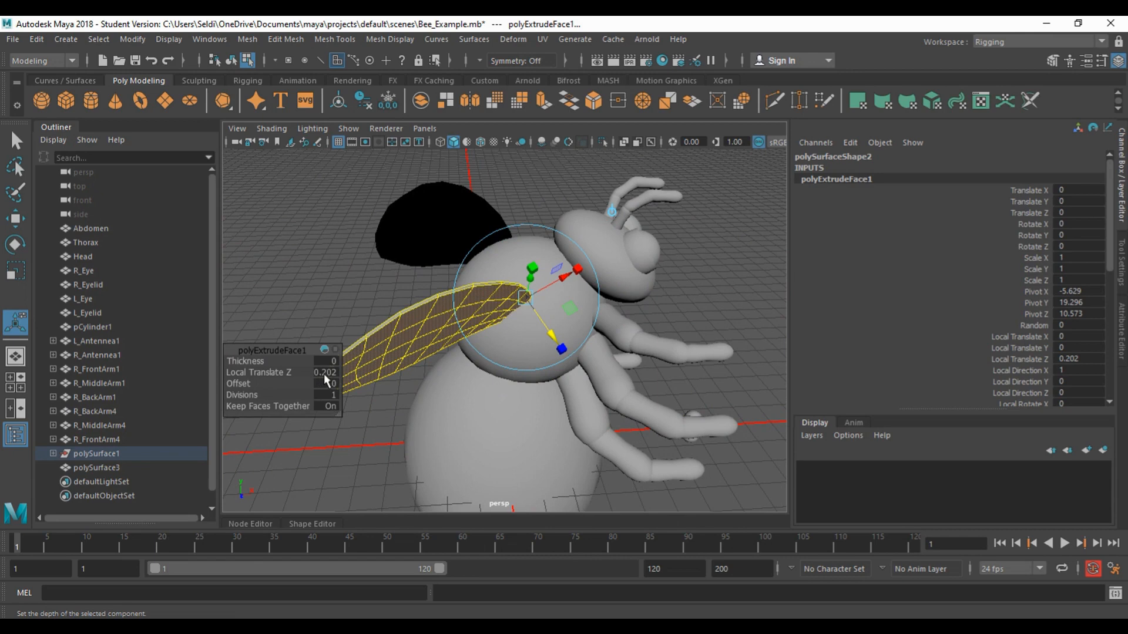
- Extrude the opposite wing's faces with a Local Translate Z of 0.202 and return to object selection
{"action": "right_click_drag", "start_coordinate": [415, 330], "coordinate": [447, 215]}
{"action": "left_click_drag", "start_coordinate": [419, 306], "coordinate": [450, 274], "text": "alt"}
{"action": "left_click", "coordinate": [385, 282]}
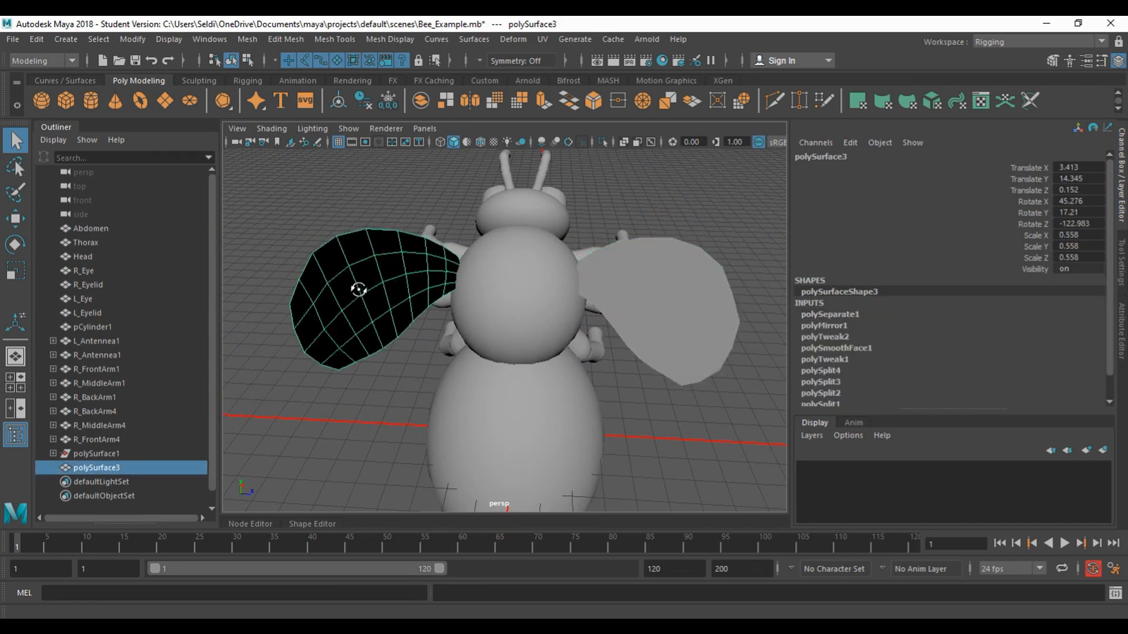
{"action": "left_click_drag", "start_coordinate": [376, 288], "coordinate": [452, 286], "text": "alt"}
{"action": "key", "text": "ctrl+e"}
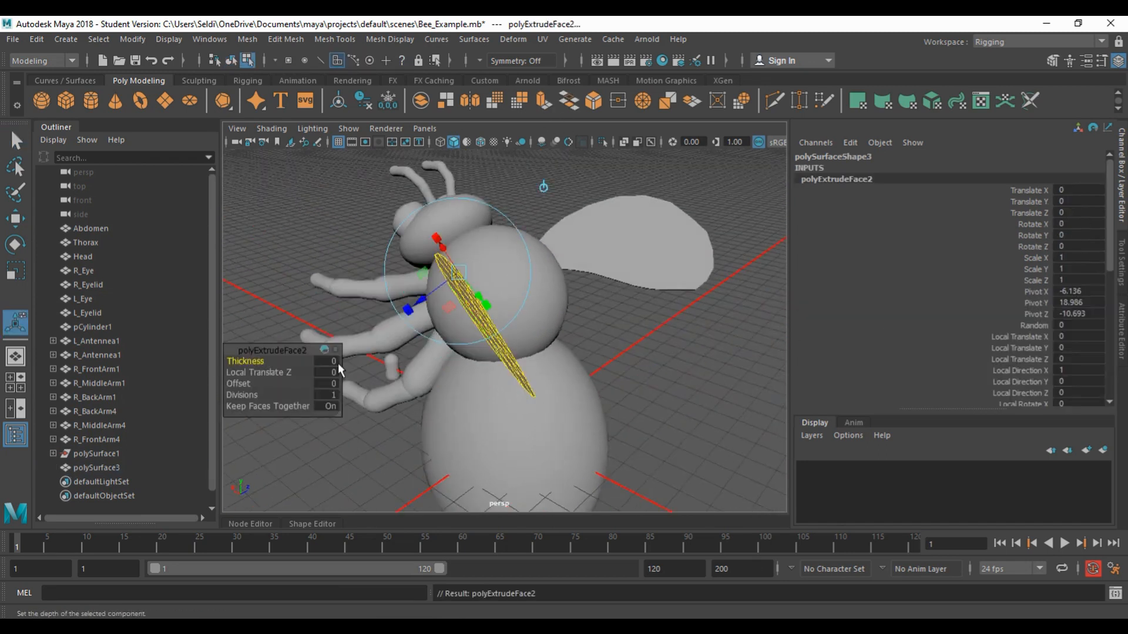
{"action": "left_click", "coordinate": [327, 372]}
{"action": "type", "text": ".202"}
{"action": "key", "text": "Return"}
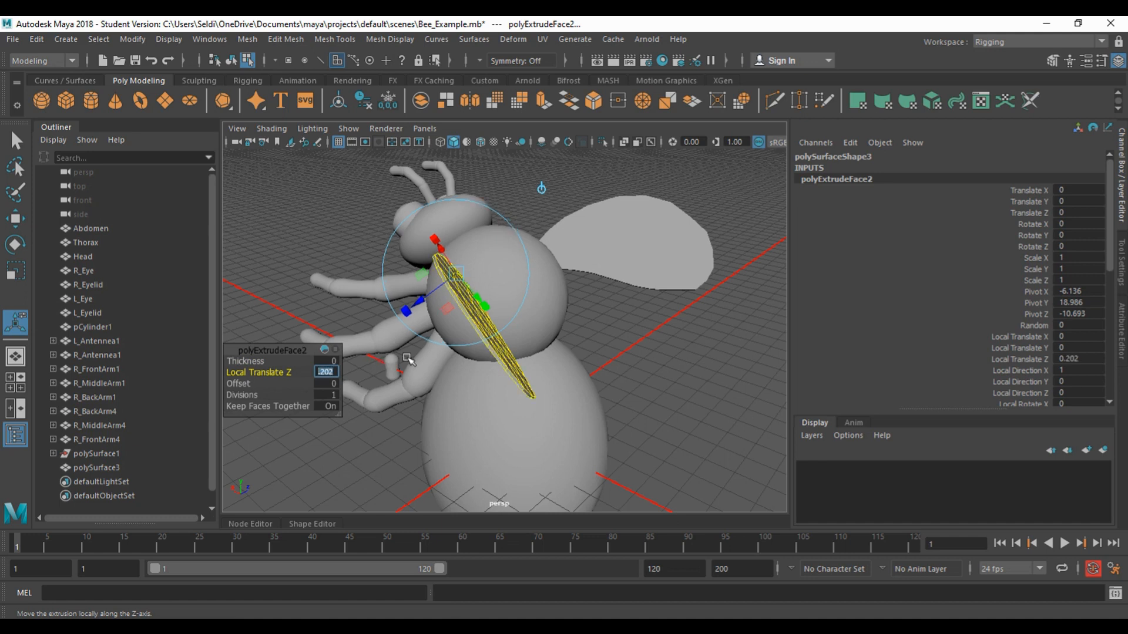
{"action": "left_click", "coordinate": [600, 348]}
{"action": "right_click_drag", "start_coordinate": [476, 310], "coordinate": [550, 211]}
- Turn off soft selection and select the outer rim edges of the original wing
{"action": "left_click_drag", "start_coordinate": [599, 319], "coordinate": [426, 285], "text": "alt"}
{"action": "left_click", "coordinate": [424, 281]}
{"action": "right_click_drag", "start_coordinate": [424, 283], "coordinate": [426, 195]}
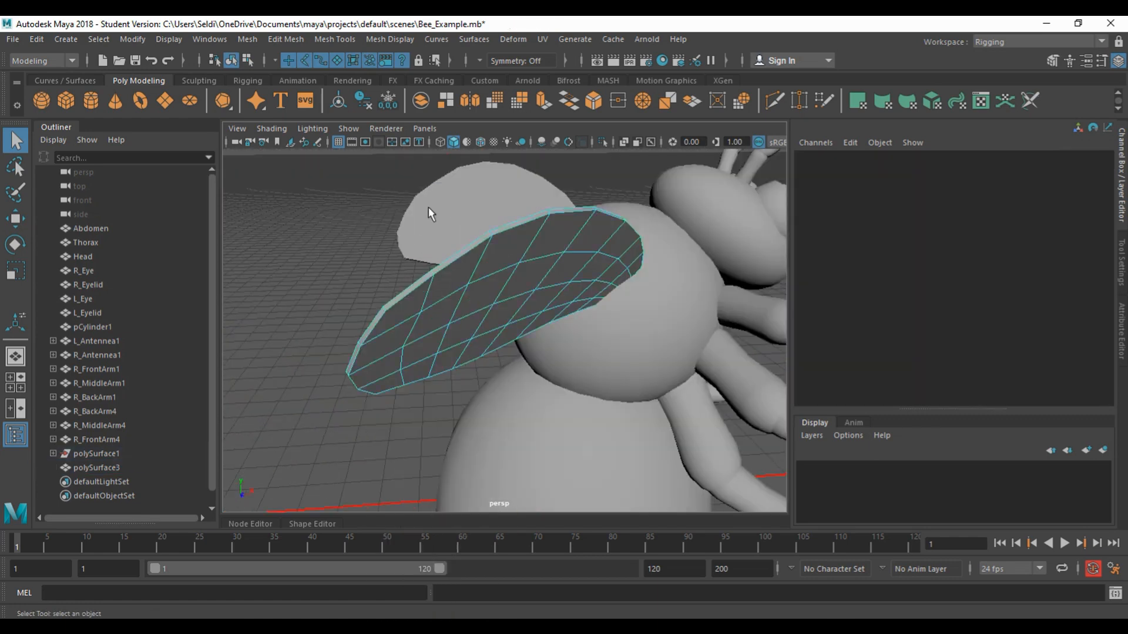
{"action": "right_click_drag", "start_coordinate": [422, 285], "coordinate": [417, 227]}
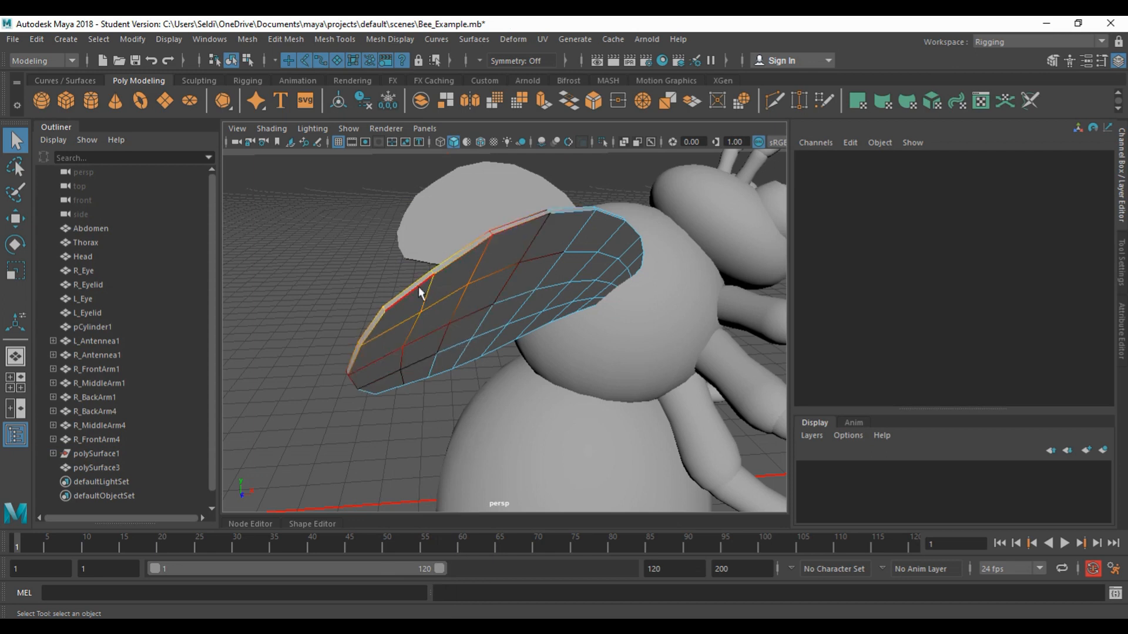
{"action": "key", "text": "b"}
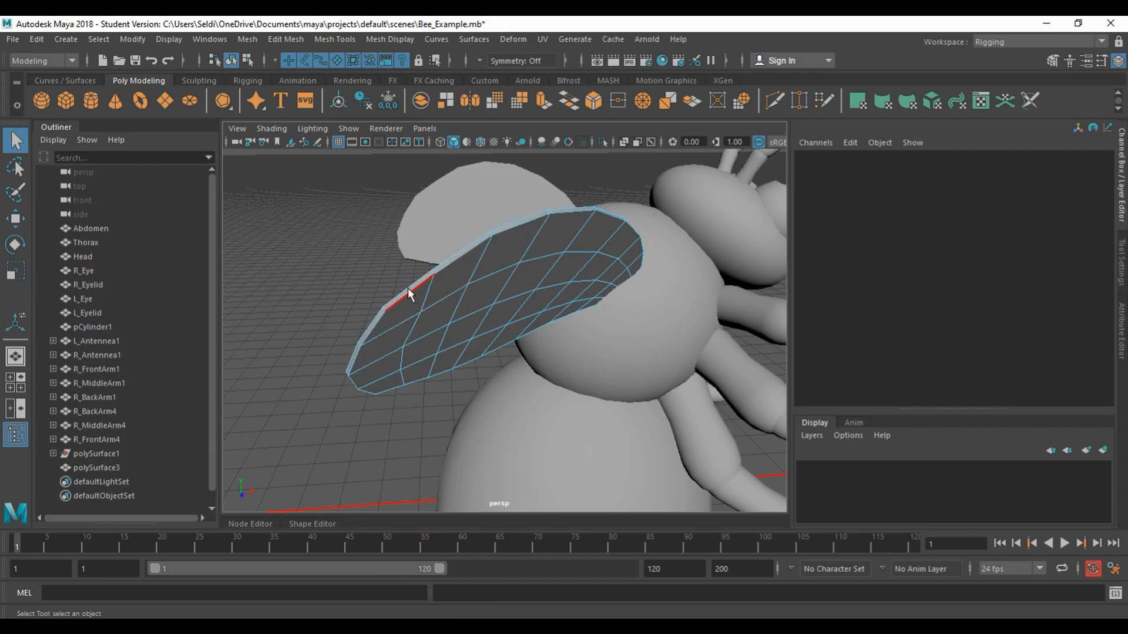
{"action": "left_click", "coordinate": [409, 293]}
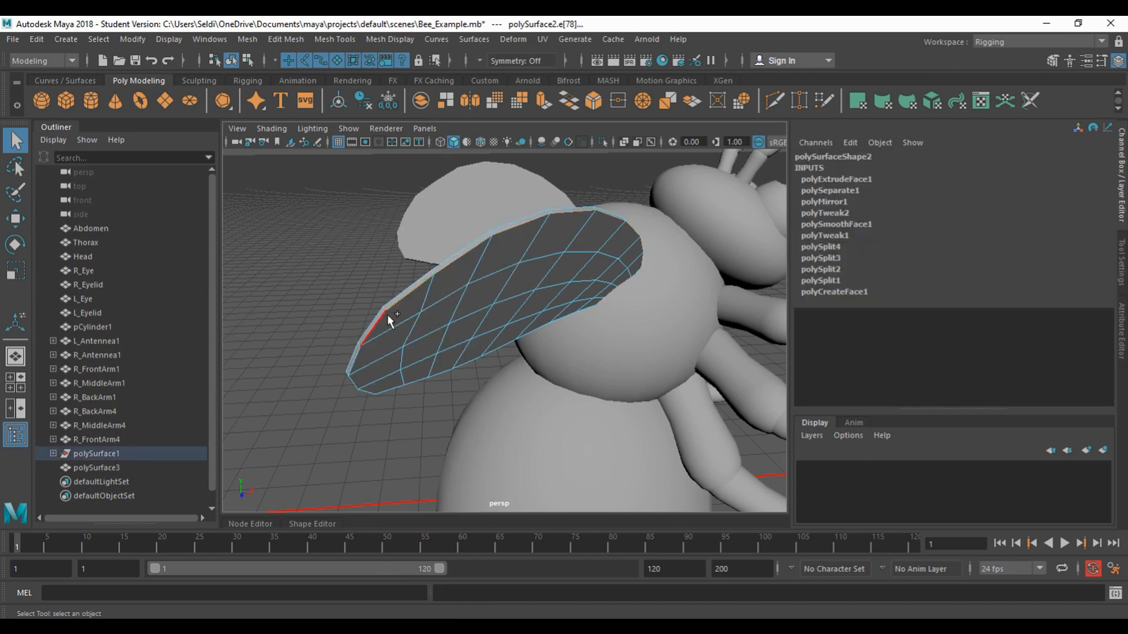
{"action": "left_click", "coordinate": [403, 361]}
- Add the remaining rim edges near the wing base to the selection and check the loops in wireframe and shaded display
{"action": "left_click_drag", "start_coordinate": [552, 294], "coordinate": [478, 277], "text": "alt"}
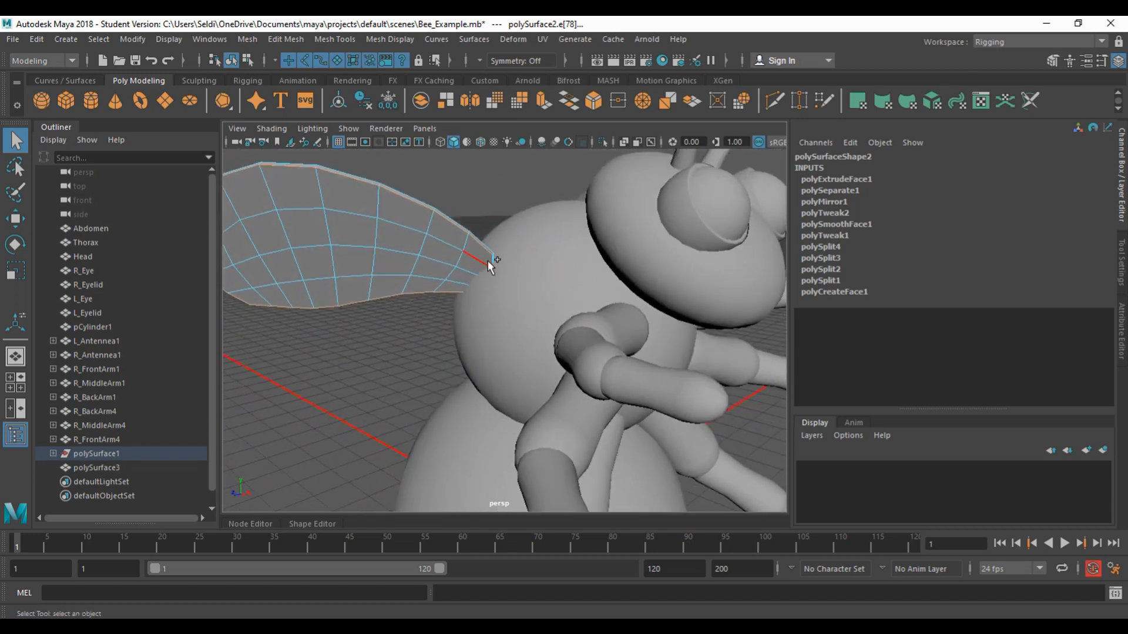
{"action": "left_click_drag", "start_coordinate": [390, 262], "coordinate": [436, 295], "text": "alt"}
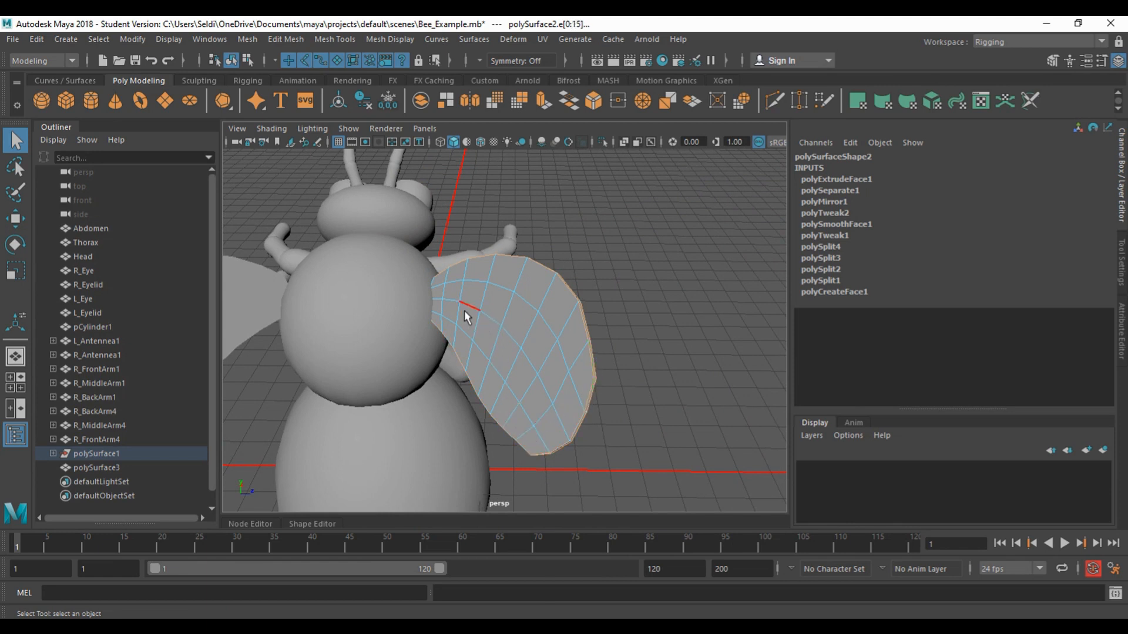
{"action": "scroll", "coordinate": [465, 311], "scroll_direction": "up", "scroll_amount": 5}
{"action": "left_click_drag", "start_coordinate": [437, 312], "coordinate": [486, 293], "text": "alt"}
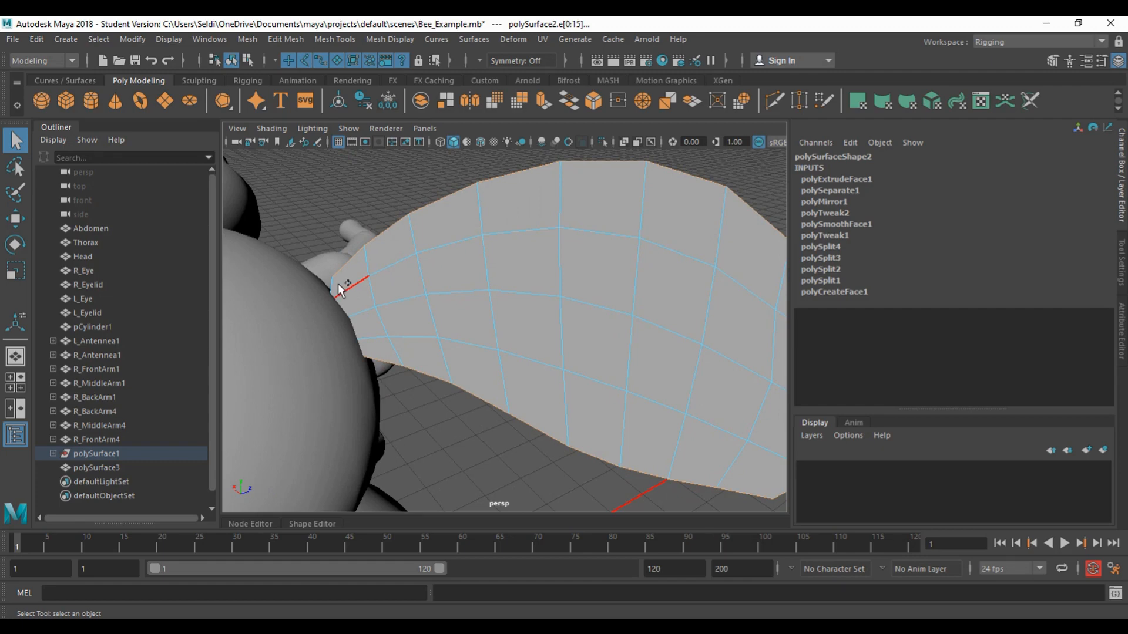
{"action": "scroll", "coordinate": [464, 308], "scroll_direction": "down", "scroll_amount": 4}
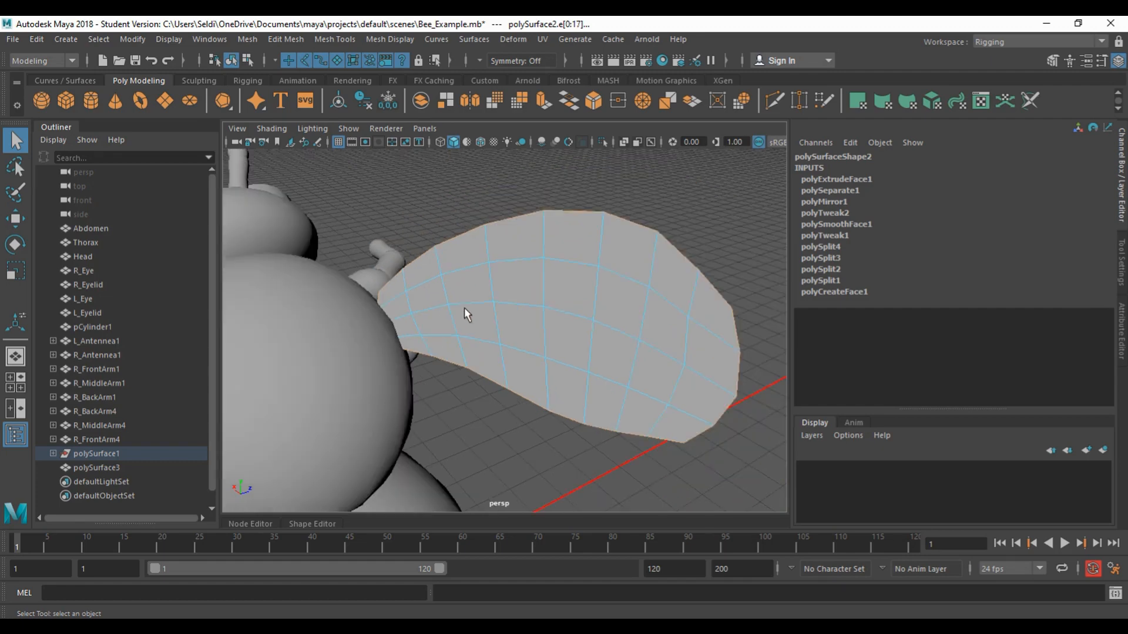
{"action": "key", "text": "4"}
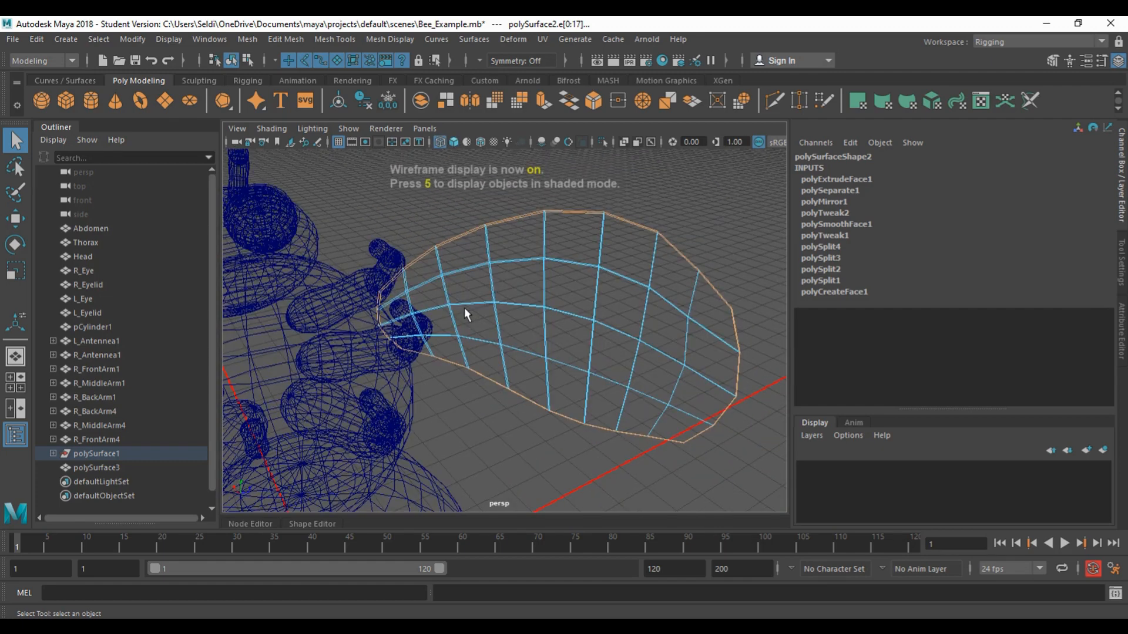
{"action": "left_click_drag", "start_coordinate": [523, 297], "coordinate": [418, 315], "text": "alt"}
{"action": "key", "text": "5"}
{"action": "mouse_move", "coordinate": [559, 299]}
{"action": "left_mouse_down", "text": "alt"}
{"action": "mouse_move", "coordinate": [517, 283]}
{"action": "mouse_move", "coordinate": [336, 292]}
{"action": "left_mouse_up", "text": "alt"}
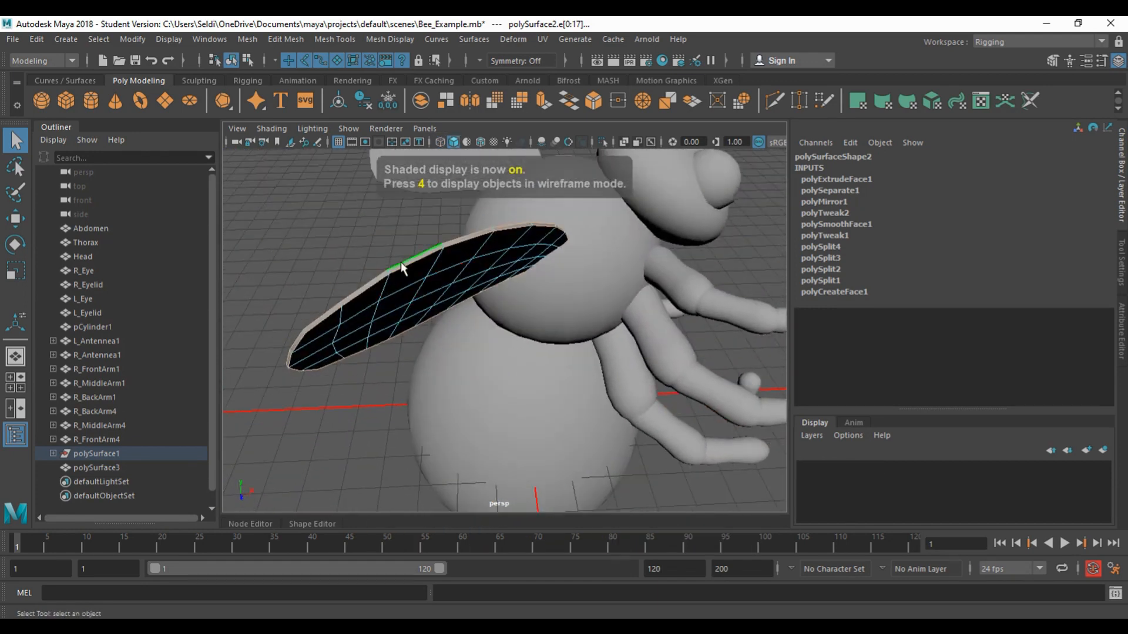
{"action": "mouse_move", "coordinate": [534, 234]}
{"action": "left_mouse_down", "text": "alt"}
{"action": "mouse_move", "coordinate": [433, 277]}
{"action": "mouse_move", "coordinate": [445, 268]}
{"action": "mouse_move", "coordinate": [347, 284]}
{"action": "left_mouse_up", "text": "alt"}
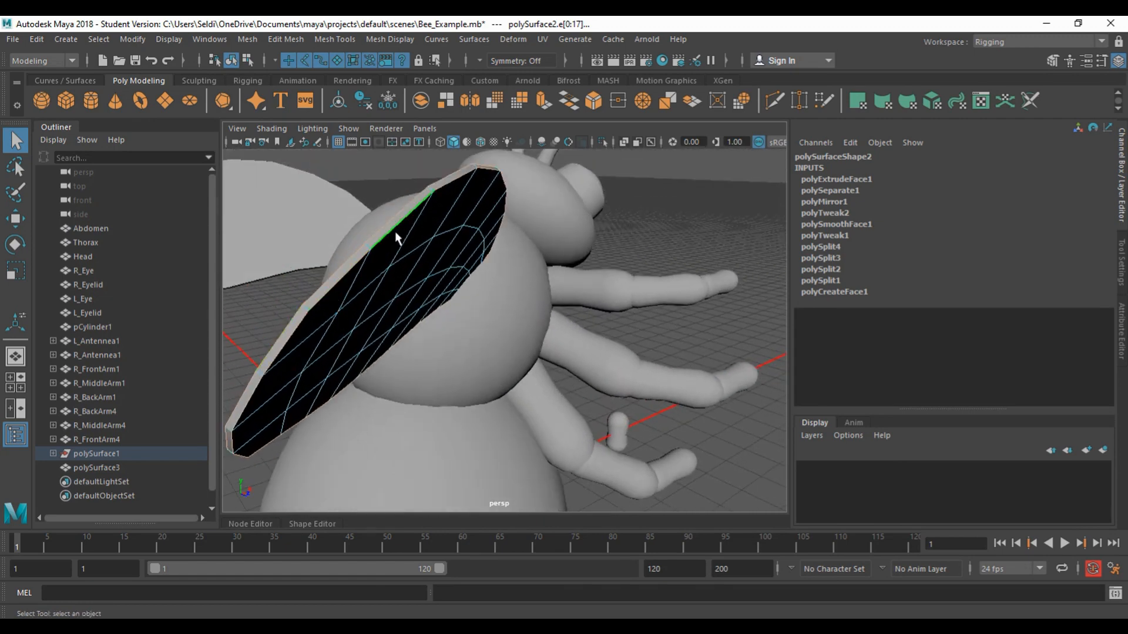
- Bevel the selected rim edges of the wing with a Fraction of 0.6
{"action": "scroll", "coordinate": [352, 298], "scroll_direction": "down", "scroll_amount": 4}
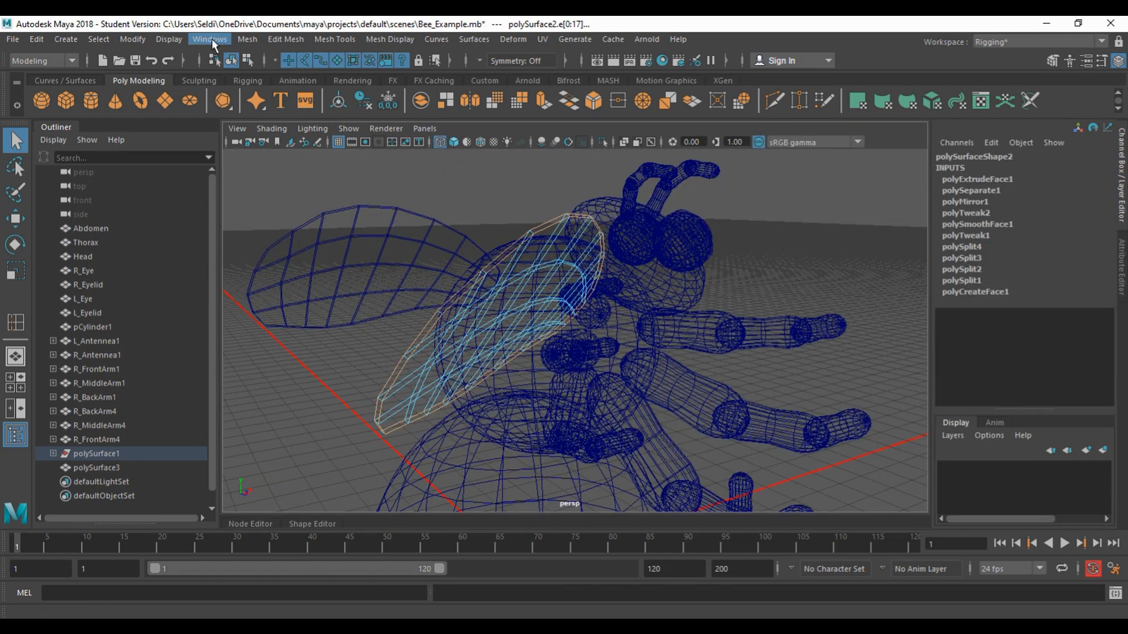
{"action": "left_click", "coordinate": [288, 38]}
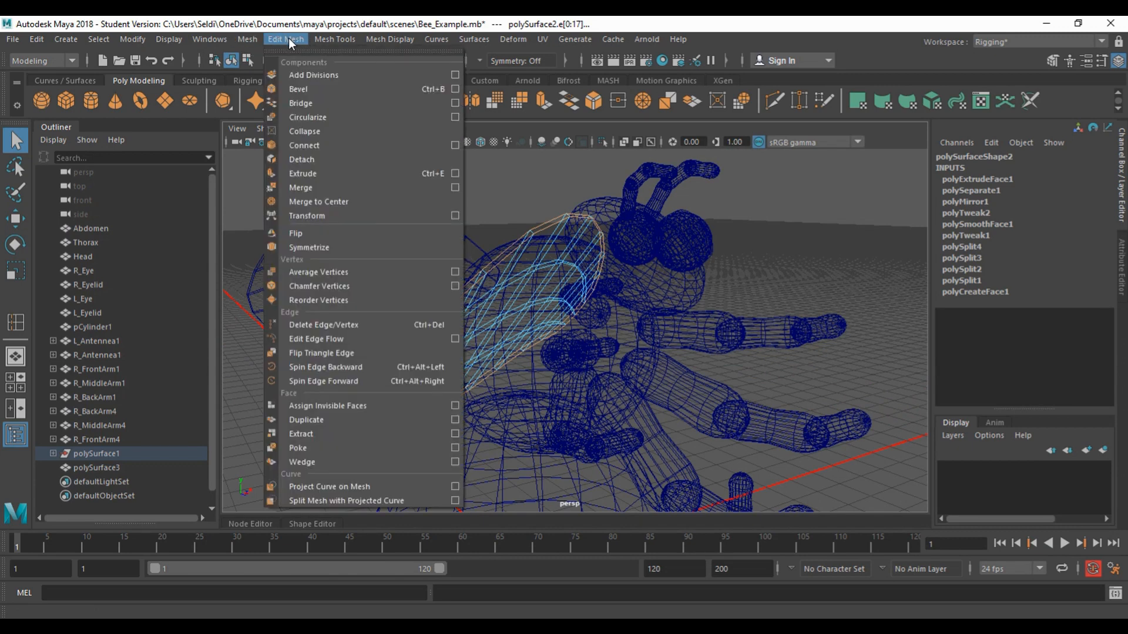
{"action": "left_click", "coordinate": [309, 88]}
{"action": "left_click_drag", "start_coordinate": [567, 291], "coordinate": [502, 256], "text": "alt"}
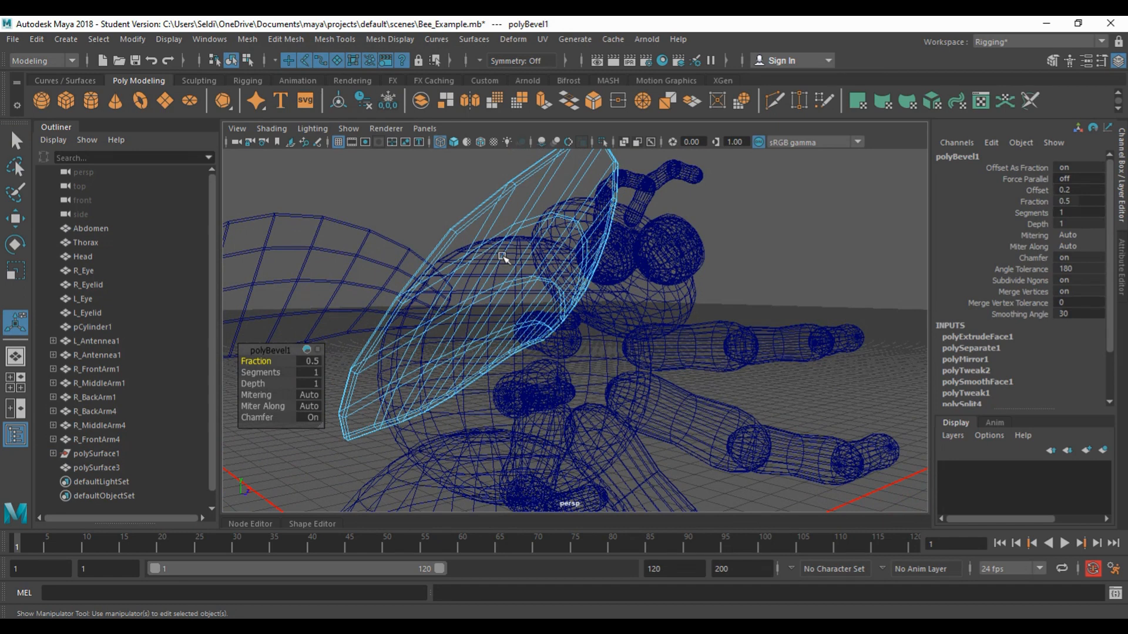
{"action": "key", "text": "5"}
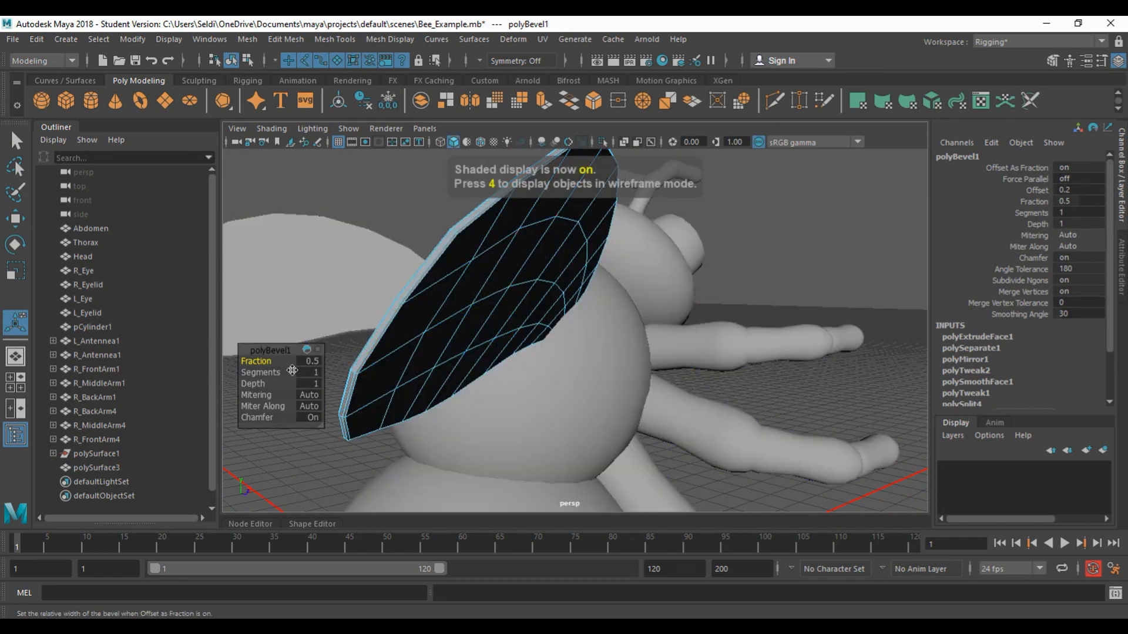
{"action": "left_click_drag", "start_coordinate": [259, 361], "coordinate": [257, 361]}
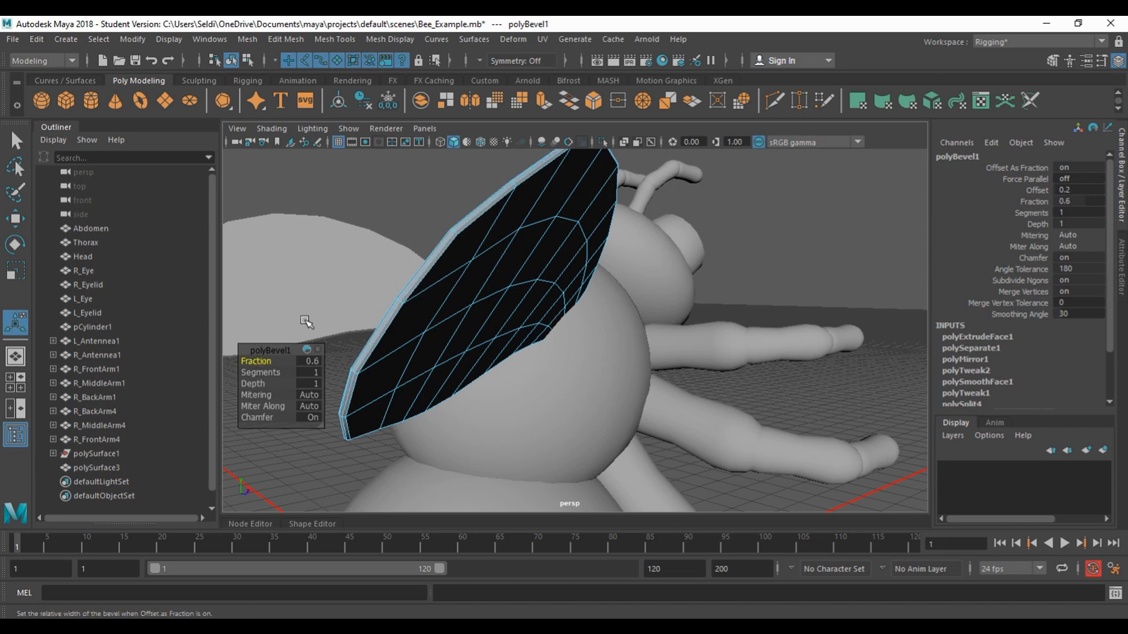
- Try the bevel with 2 segments and a Fraction of 0.5, and restore 1 segment and a Fraction of 0.6
{"action": "left_click_drag", "start_coordinate": [600, 330], "coordinate": [405, 353], "text": "alt"}
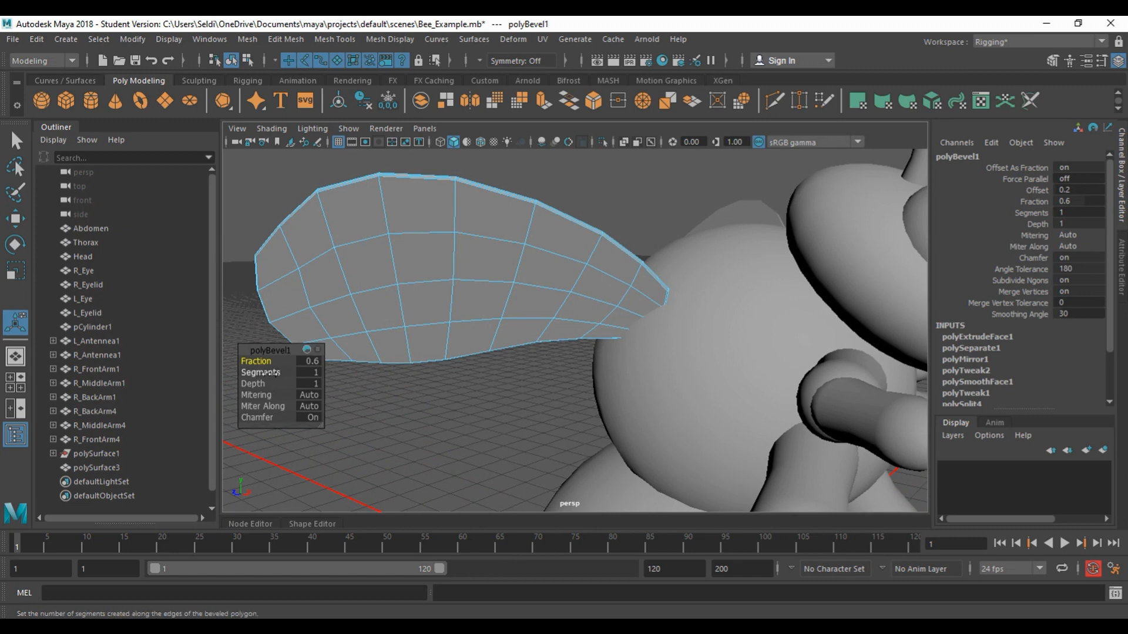
{"action": "left_click_drag", "start_coordinate": [261, 373], "coordinate": [269, 372]}
{"action": "left_click_drag", "start_coordinate": [378, 302], "coordinate": [359, 363], "text": "alt"}
{"action": "left_click", "coordinate": [314, 372]}
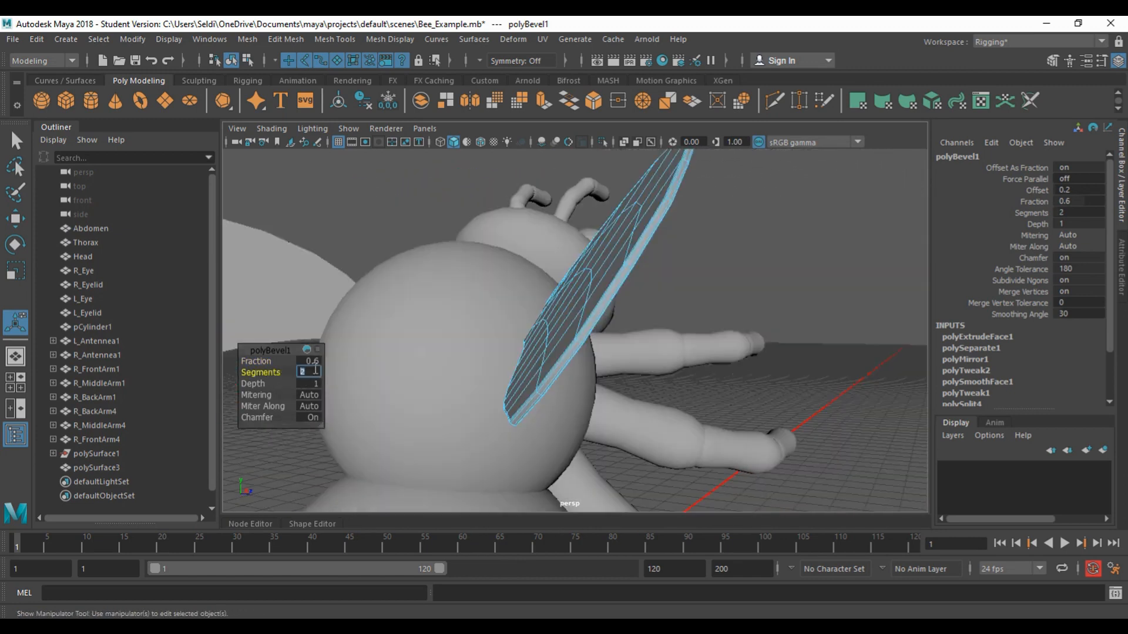
{"action": "type", "text": "1"}
{"action": "key", "text": "Return"}
{"action": "left_click", "coordinate": [311, 360]}
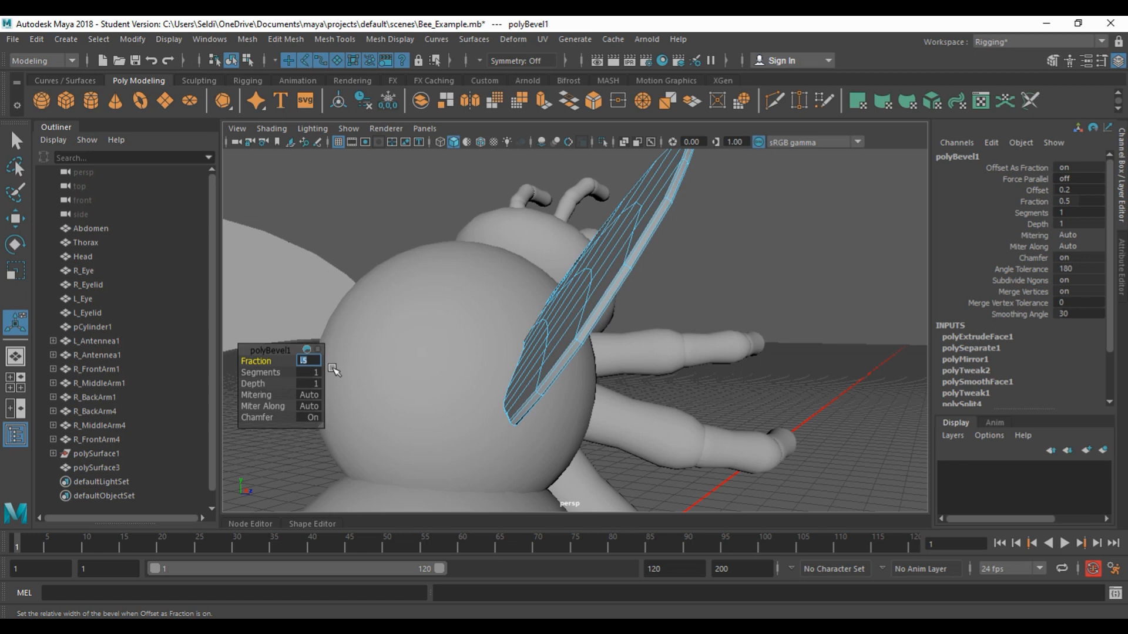
{"action": "left_click_drag", "start_coordinate": [333, 369], "coordinate": [687, 275], "text": "alt"}
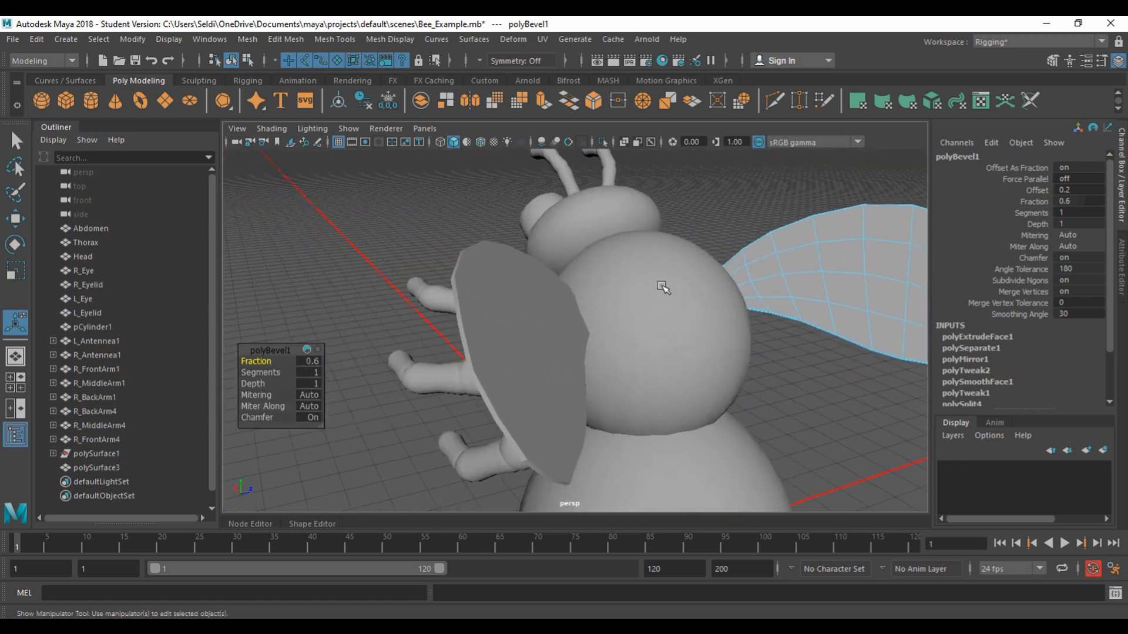
- Delete the unbeveled wing on the opposite side of the thorax
{"action": "key", "text": "q"}
{"action": "left_click", "coordinate": [528, 311]}
{"action": "left_click_drag", "start_coordinate": [552, 322], "coordinate": [402, 307], "text": "alt"}
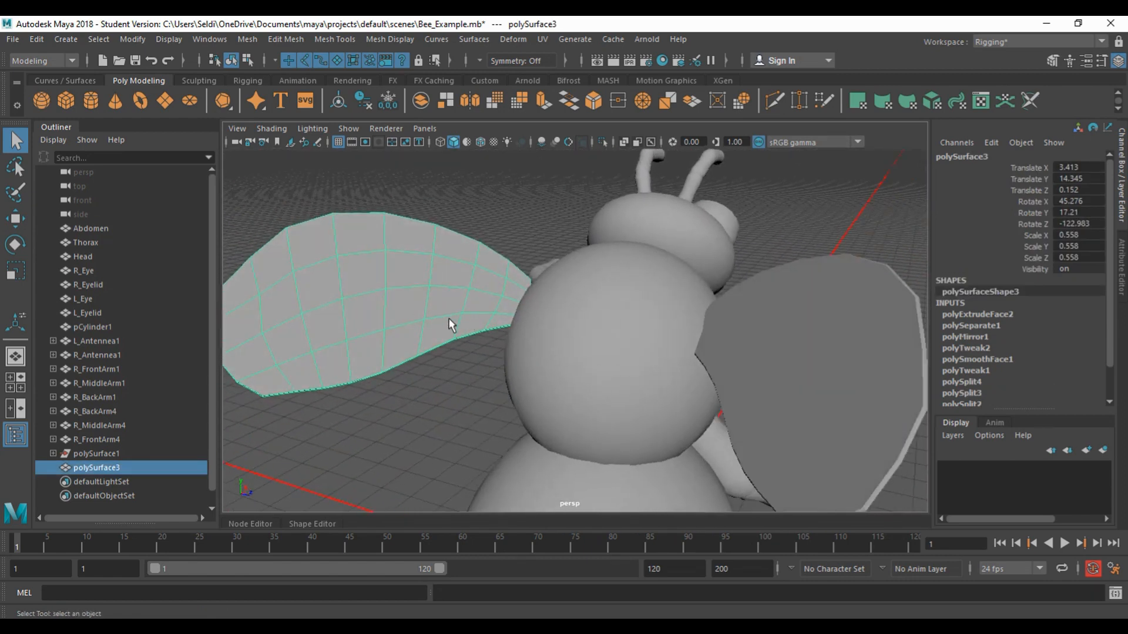
{"action": "key", "text": "Delete"}
- Select the beveled wing and delete its construction history
{"action": "left_click", "coordinate": [776, 351]}
{"action": "left_click_drag", "start_coordinate": [785, 325], "coordinate": [422, 277], "text": "alt"}
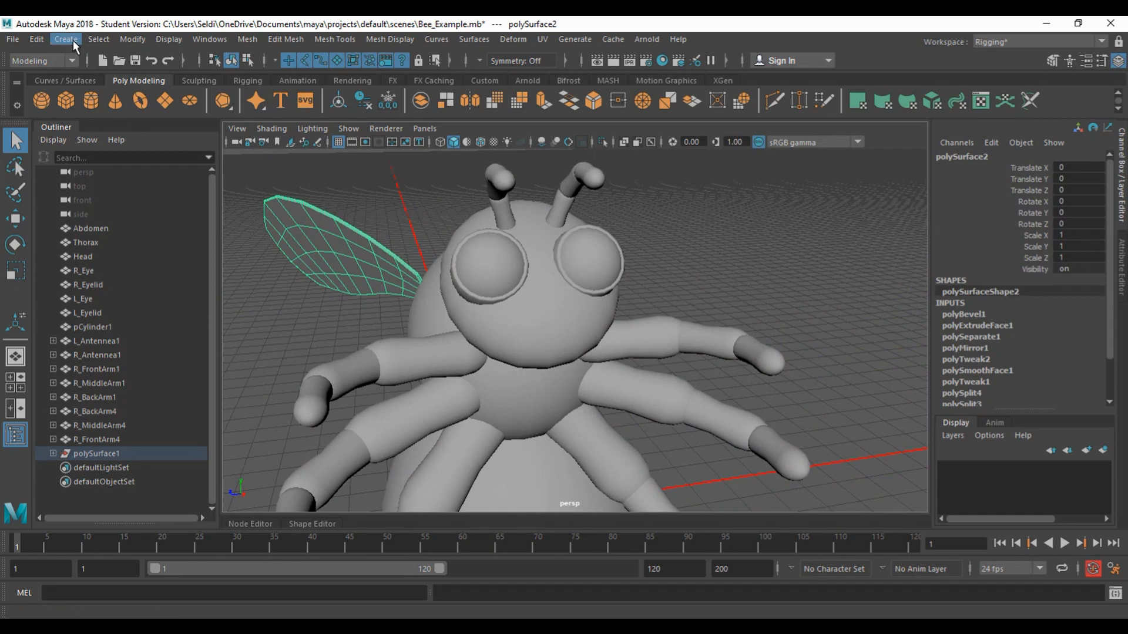
{"action": "left_click", "coordinate": [38, 39]}
{"action": "mouse_move", "coordinate": [101, 205]}
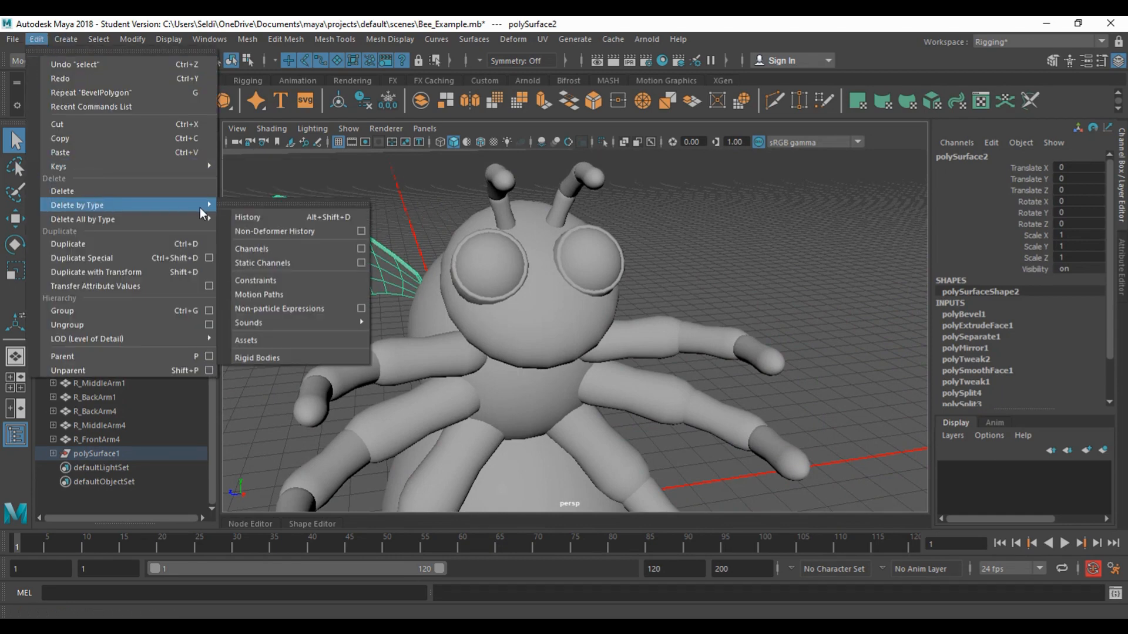
{"action": "left_click", "coordinate": [252, 217]}
- Mirror the beveled wing as a copy across the world Z axis and clear the selection
{"action": "left_click", "coordinate": [249, 41]}
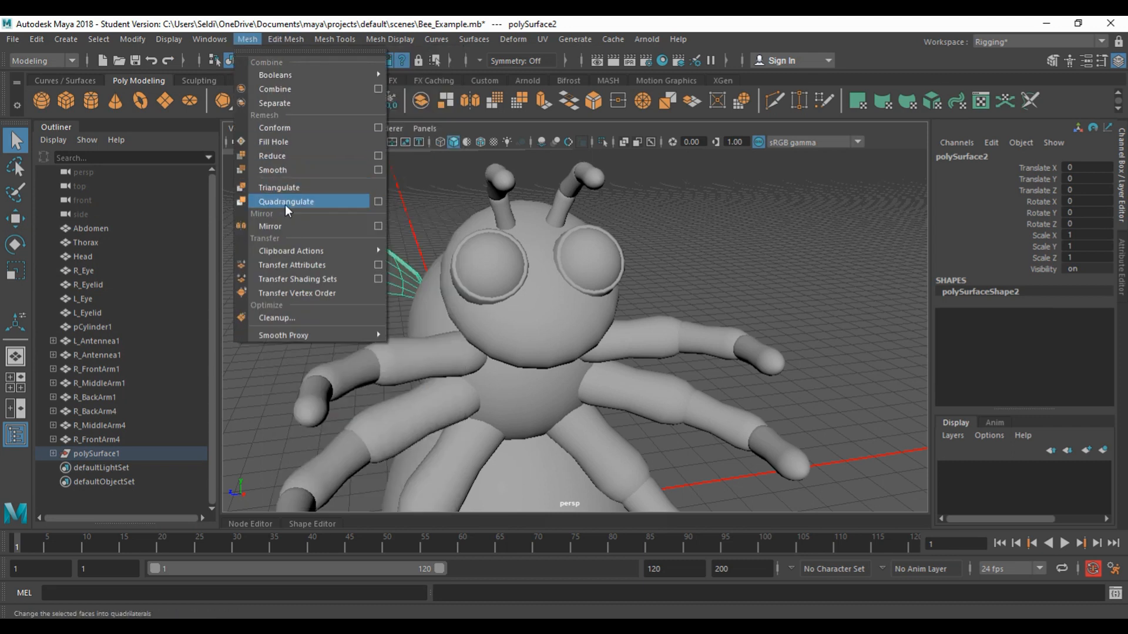
{"action": "left_click", "coordinate": [377, 226]}
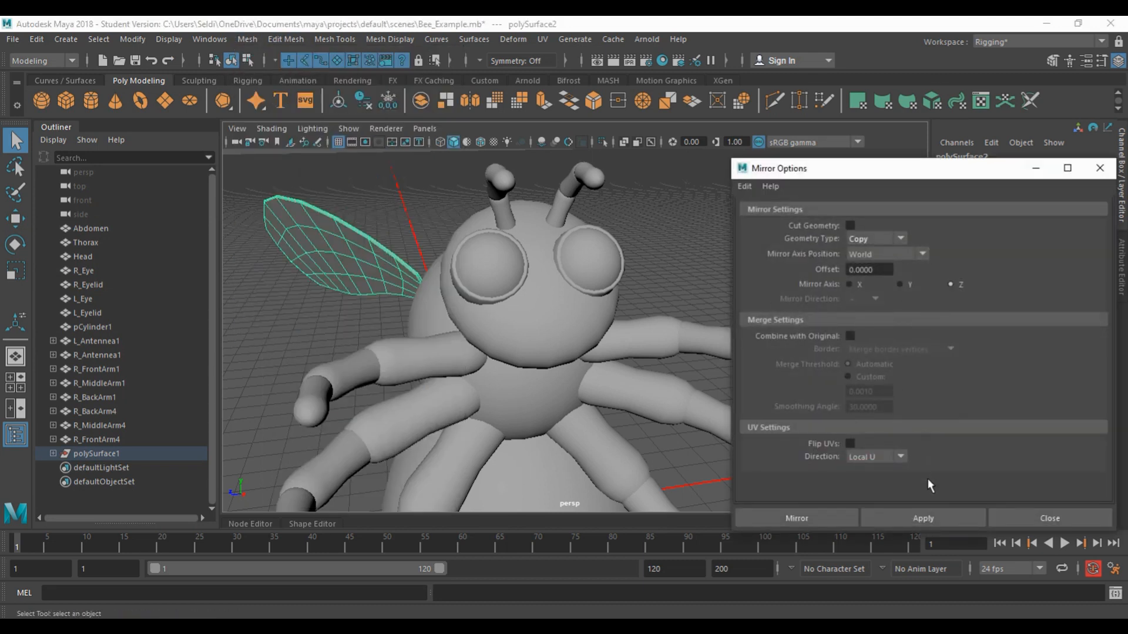
{"action": "left_click", "coordinate": [929, 514]}
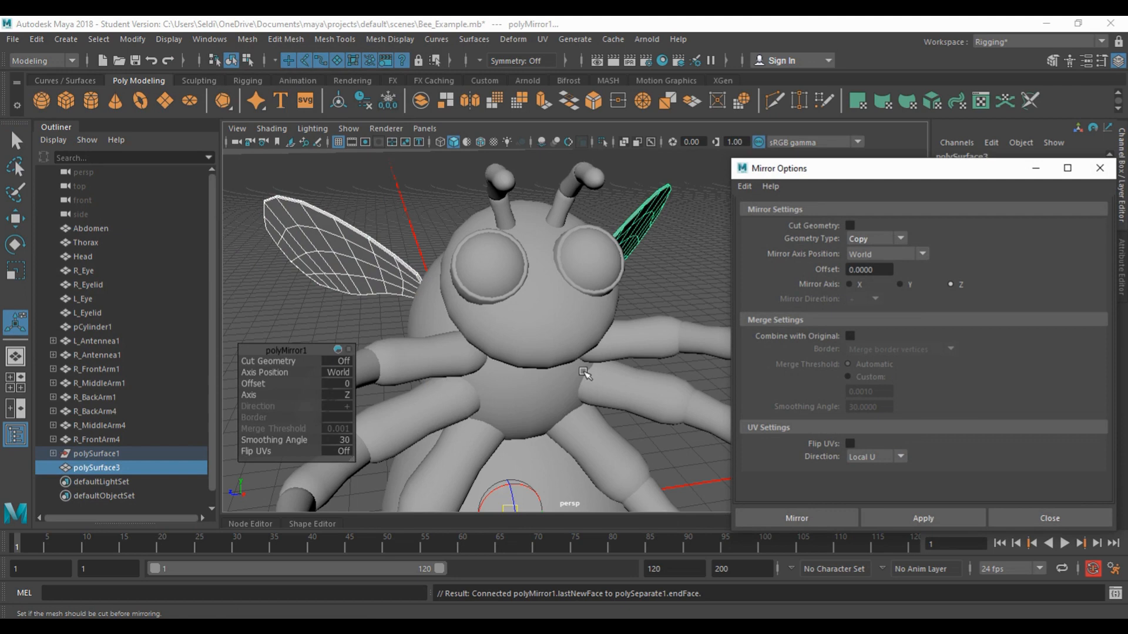
{"action": "left_click", "coordinate": [1072, 511]}
{"action": "left_click", "coordinate": [782, 282]}
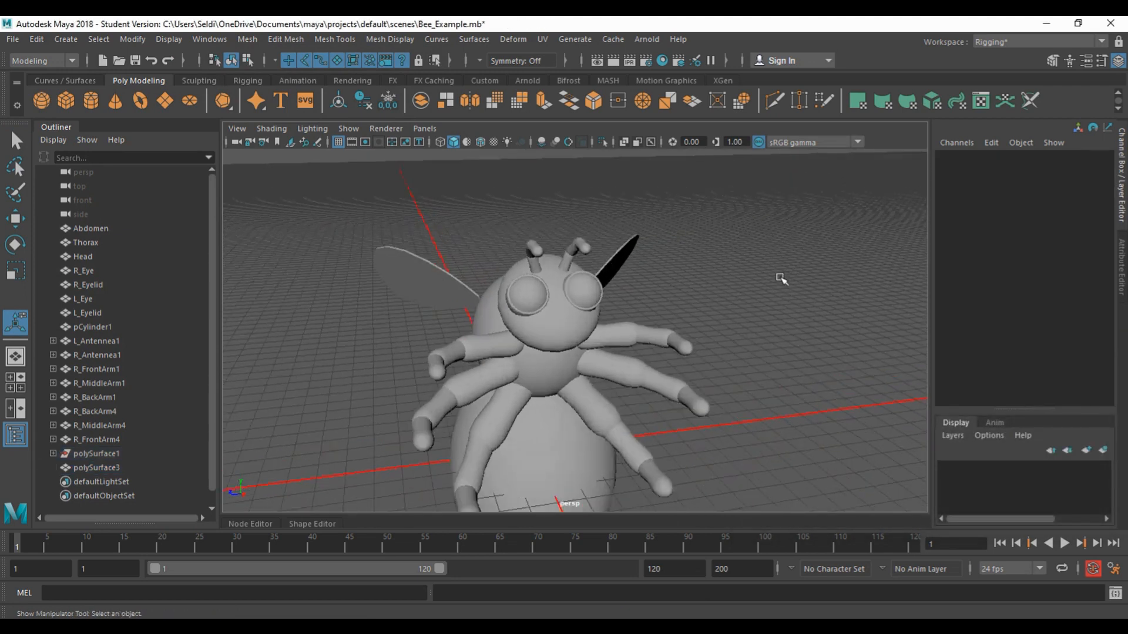
- Examine both wings from several angles, selecting each one to check its shape and placement on the thorax
{"action": "mouse_move", "coordinate": [496, 277]}
{"action": "left_mouse_down", "text": "alt"}
{"action": "mouse_move", "coordinate": [811, 264]}
{"action": "mouse_move", "coordinate": [675, 294]}
{"action": "mouse_move", "coordinate": [512, 286]}
{"action": "left_mouse_up", "text": "alt"}
{"action": "left_click_drag", "start_coordinate": [695, 247], "coordinate": [738, 241], "text": "alt"}
{"action": "left_click_drag", "start_coordinate": [652, 282], "coordinate": [607, 284], "text": "alt"}
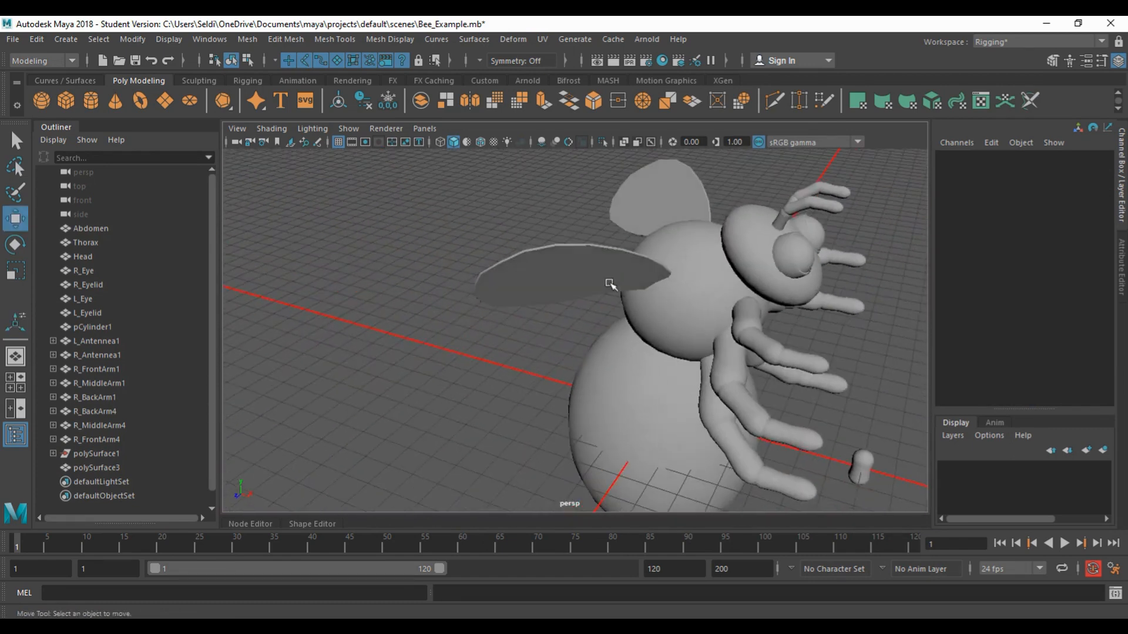
{"action": "middle_click_drag", "start_coordinate": [607, 285], "coordinate": [502, 224], "text": "alt"}
{"action": "left_click_drag", "start_coordinate": [501, 224], "coordinate": [481, 228], "text": "alt"}
{"action": "left_click", "coordinate": [477, 228]}
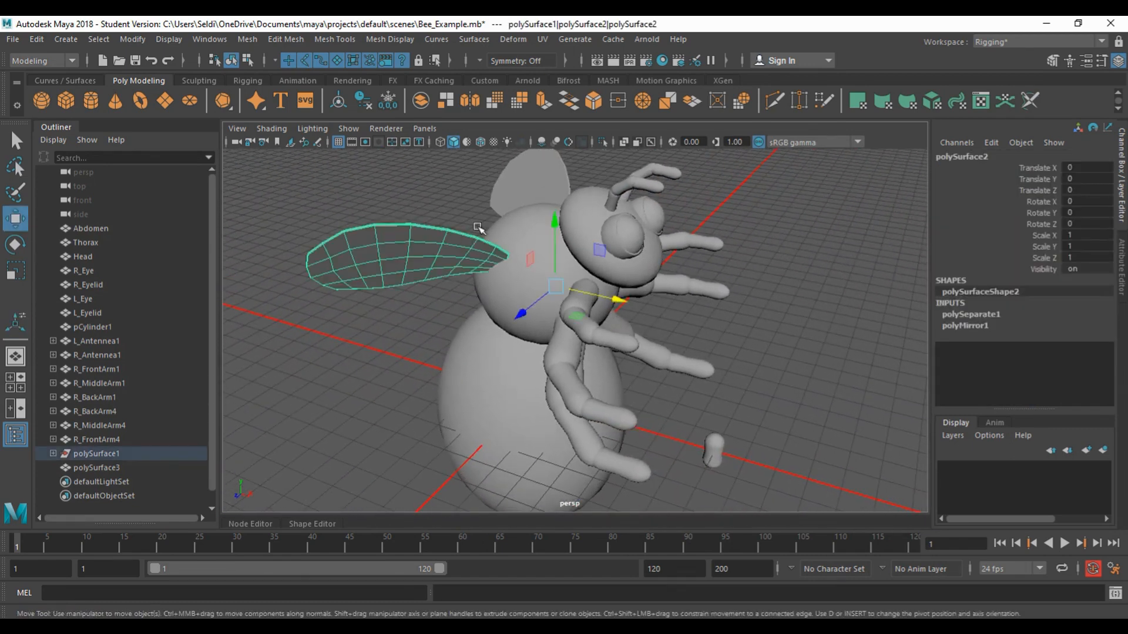
{"action": "left_click", "coordinate": [519, 198]}
{"action": "left_click_drag", "start_coordinate": [701, 345], "coordinate": [589, 366], "text": "alt"}
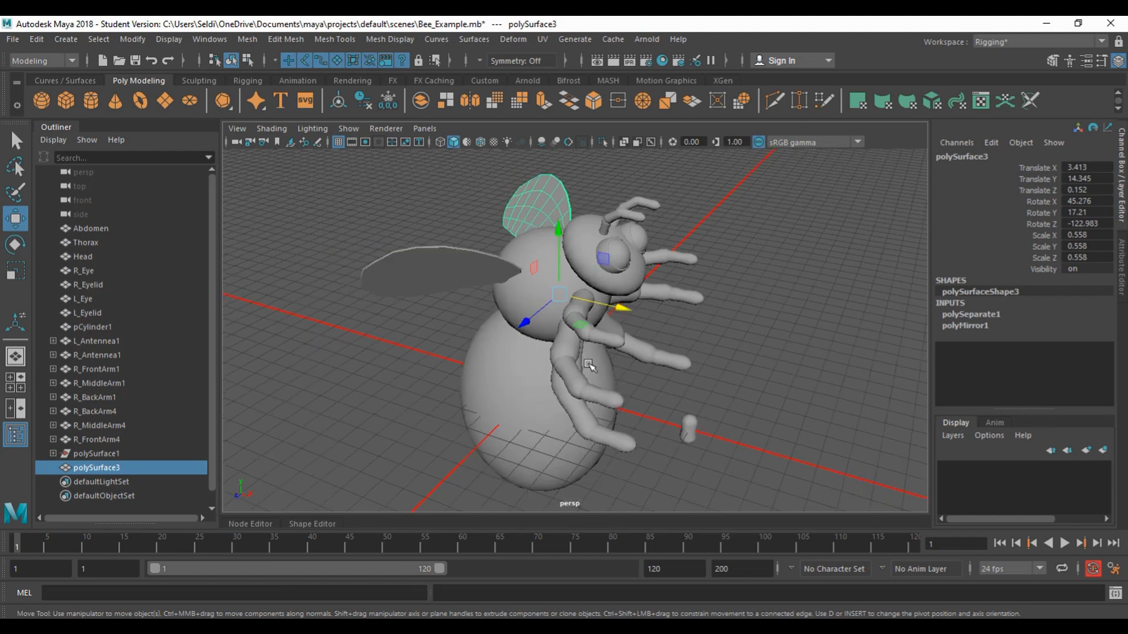